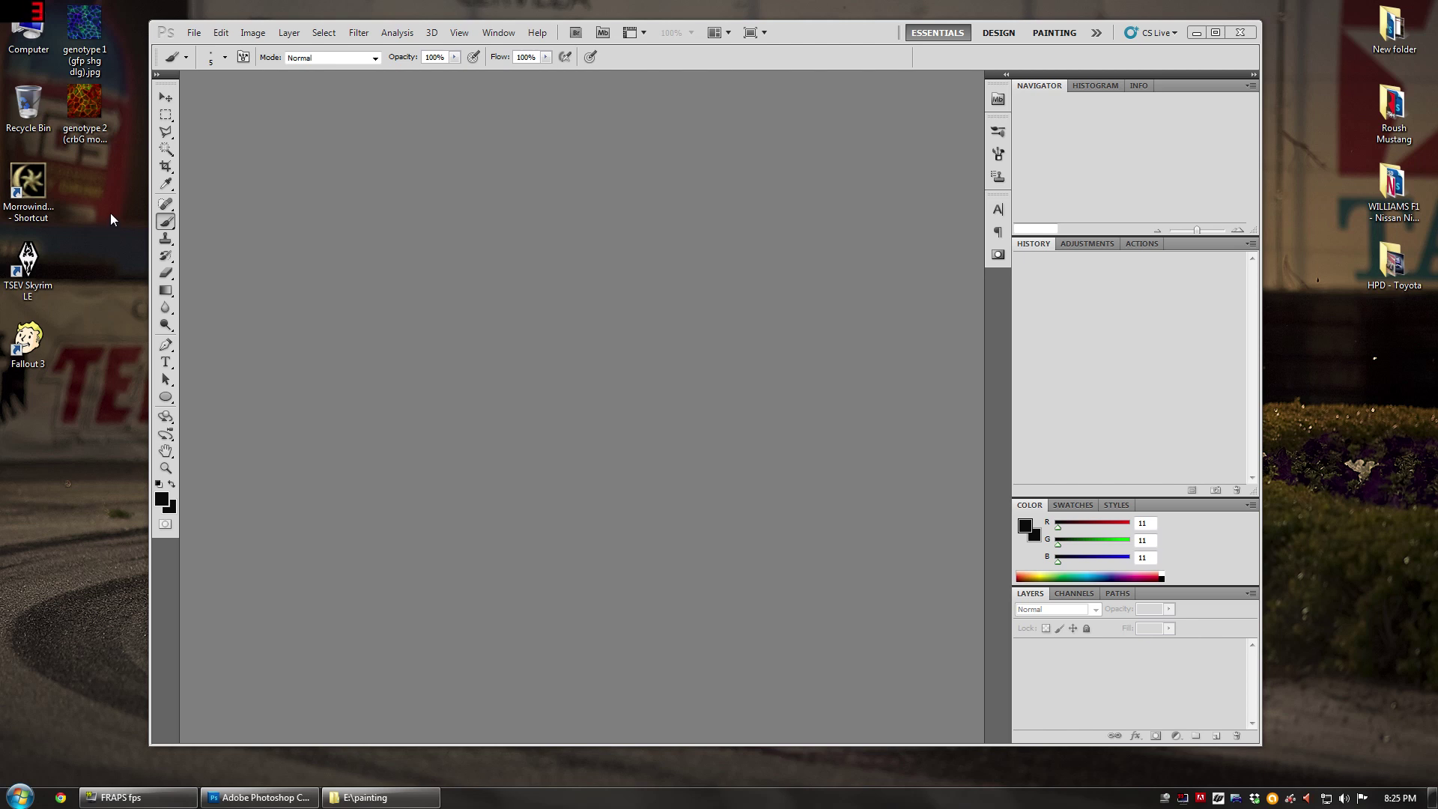
left_click(83, 37)
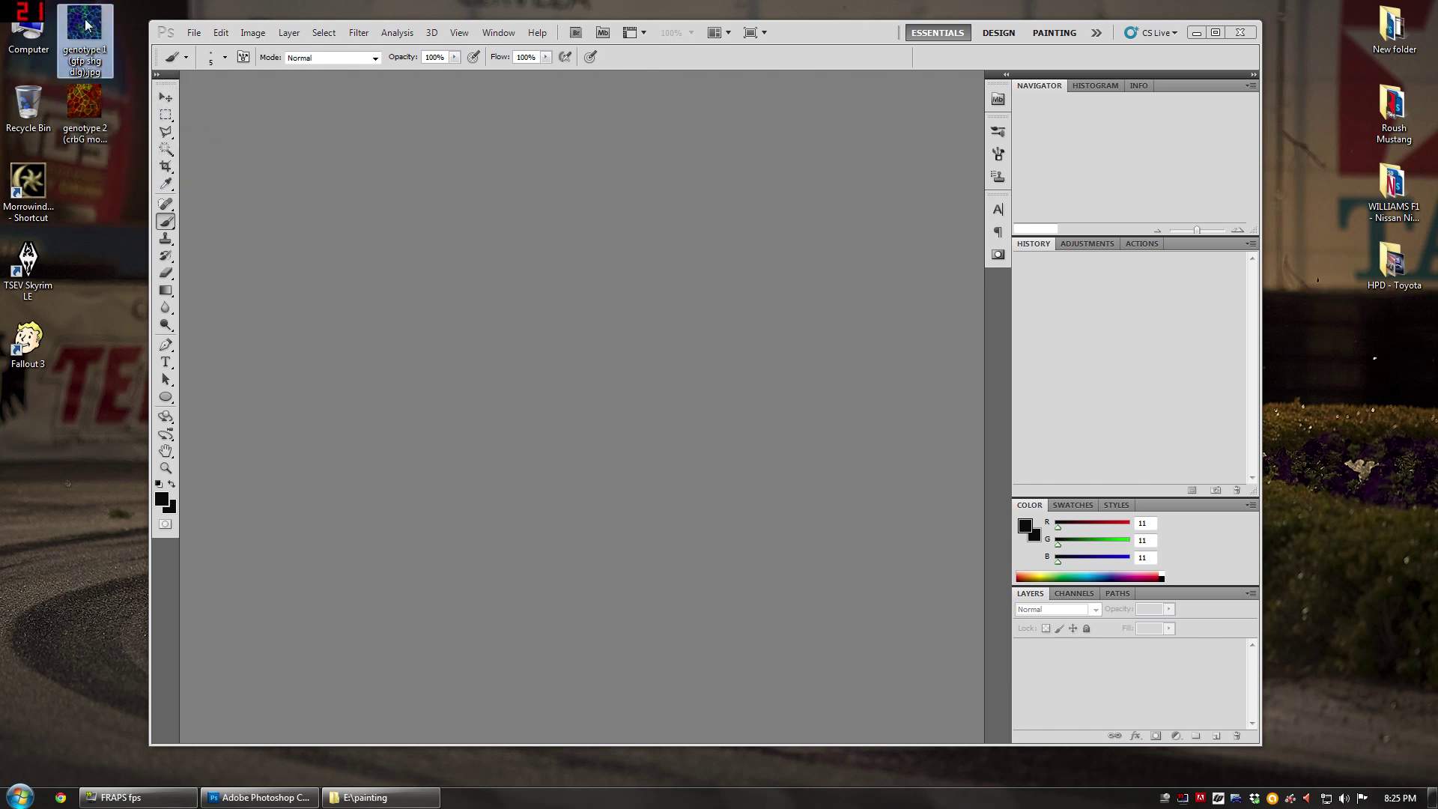
left_click(111, 95, "ctrl")
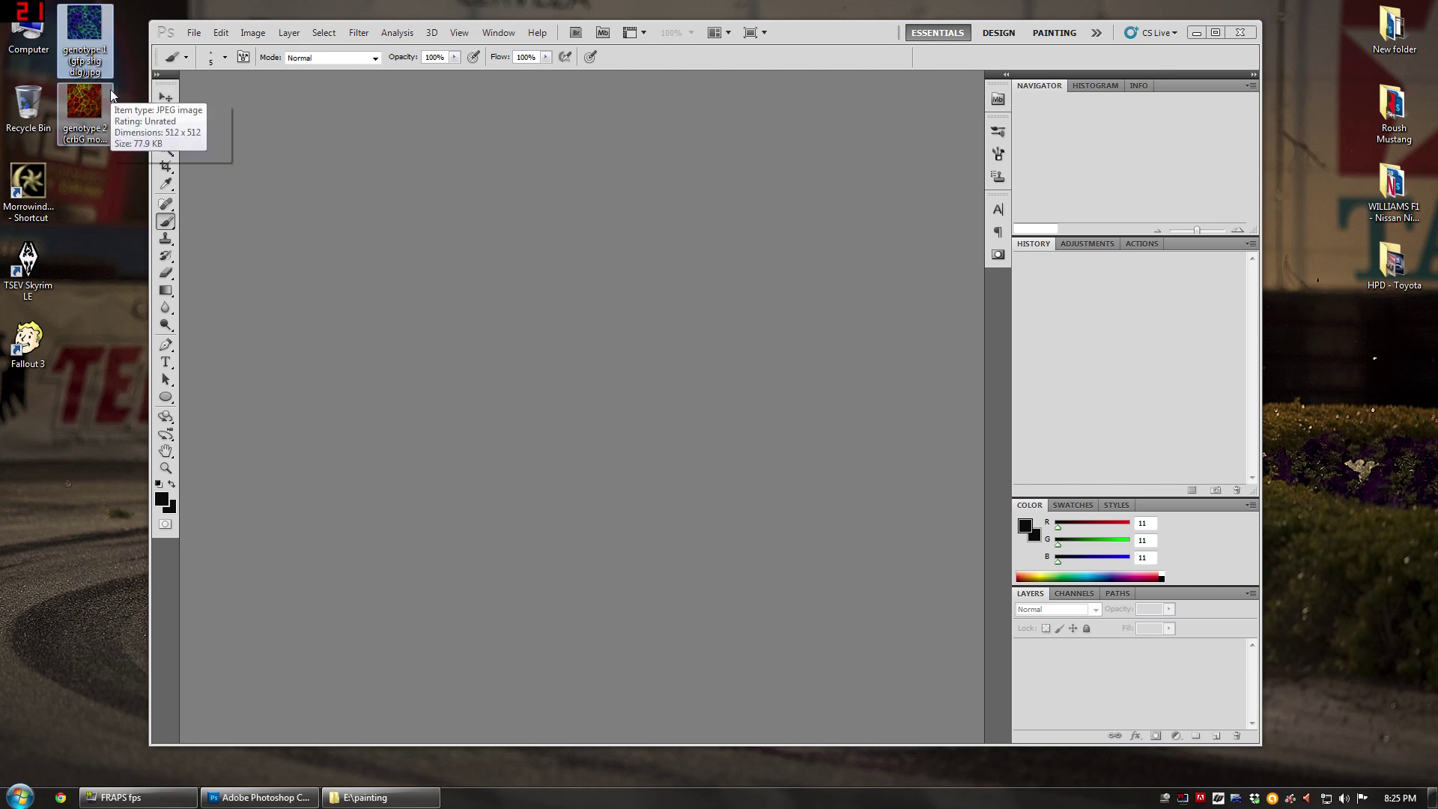
left_click(111, 96, "ctrl")
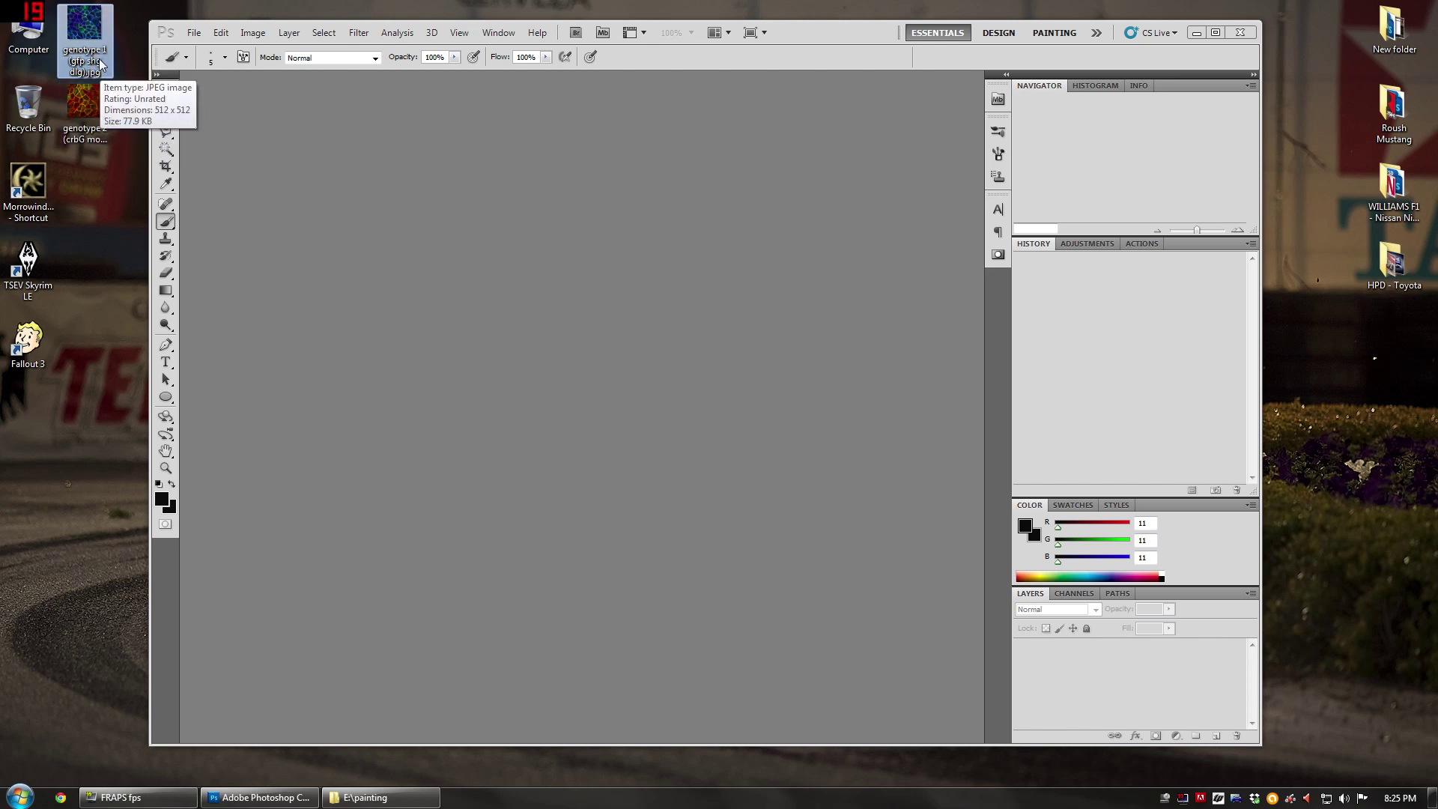
left_click(85, 101)
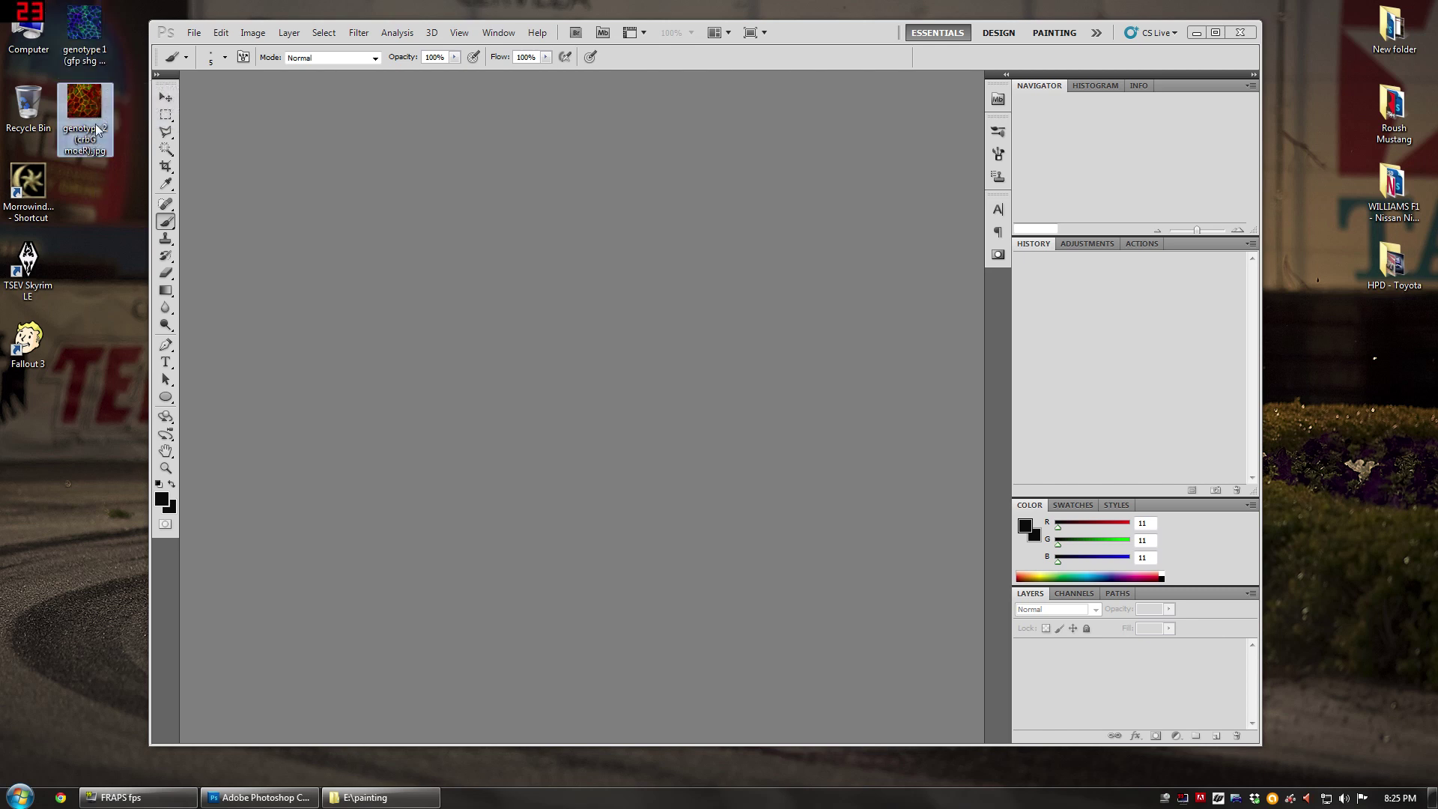
left_click(105, 205)
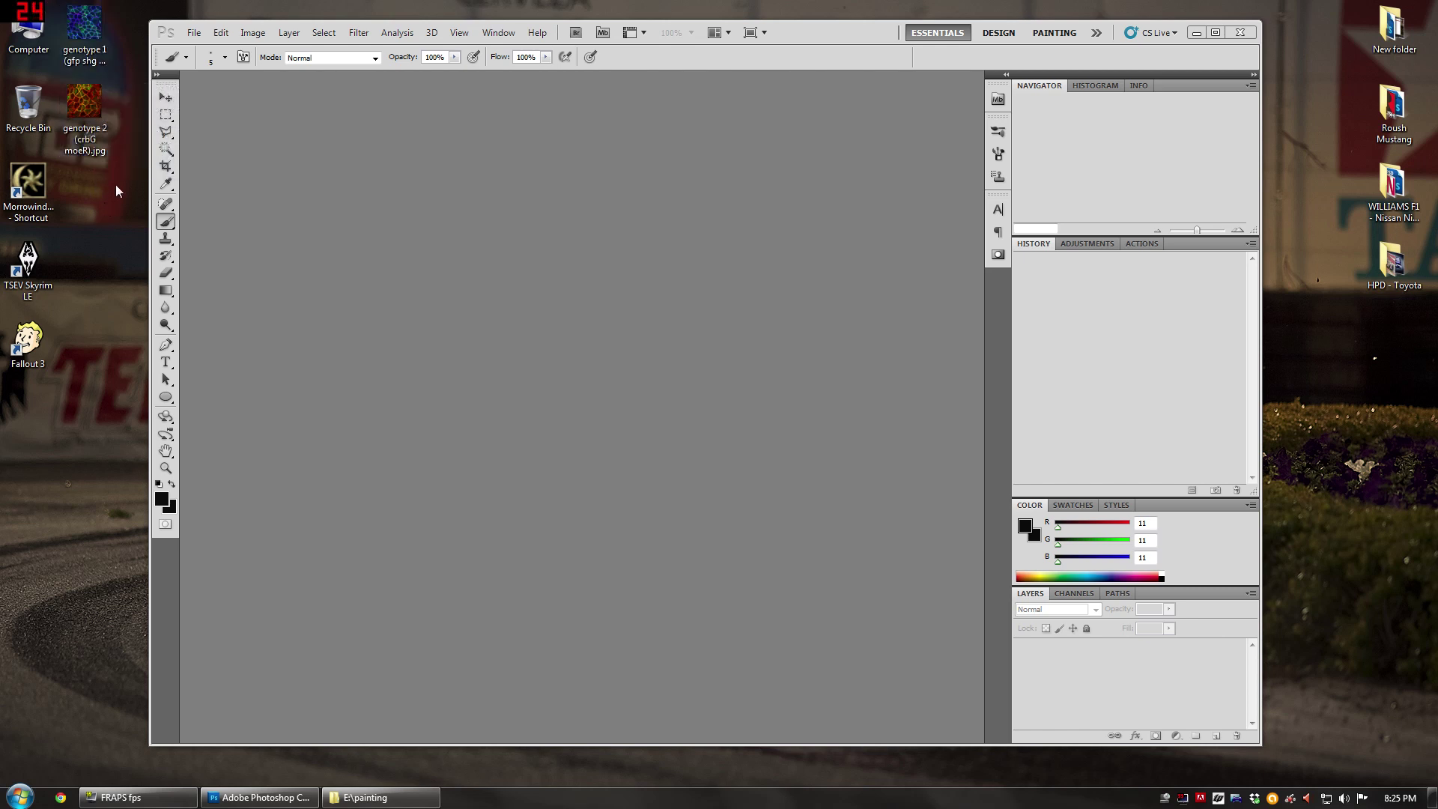
left_click(195, 33)
left_click(205, 49)
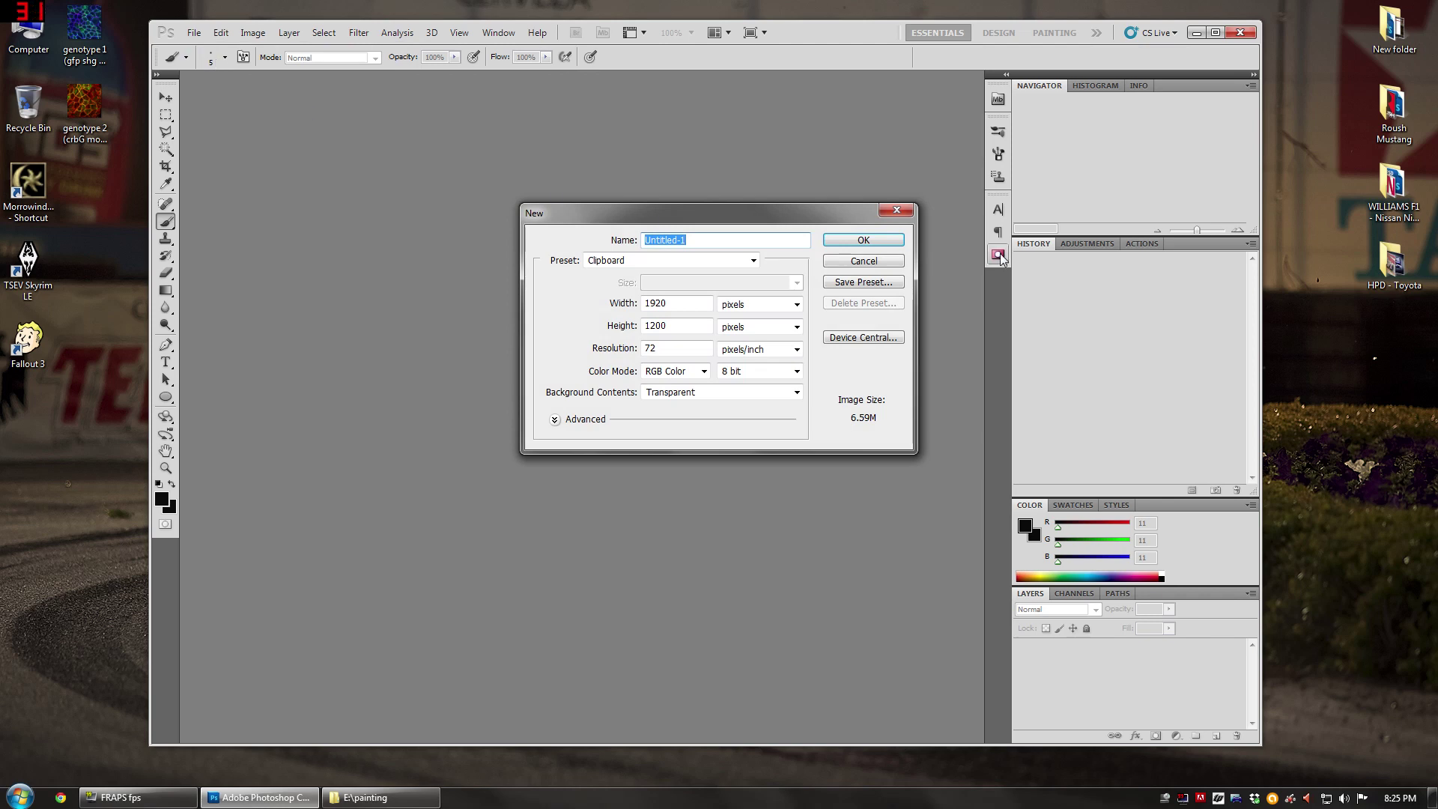
left_click(896, 262)
Step: Start a new document and set its width and height to 5000 pixels each
left_click(194, 33)
left_click(204, 50)
left_click_drag(668, 212, 622, 191)
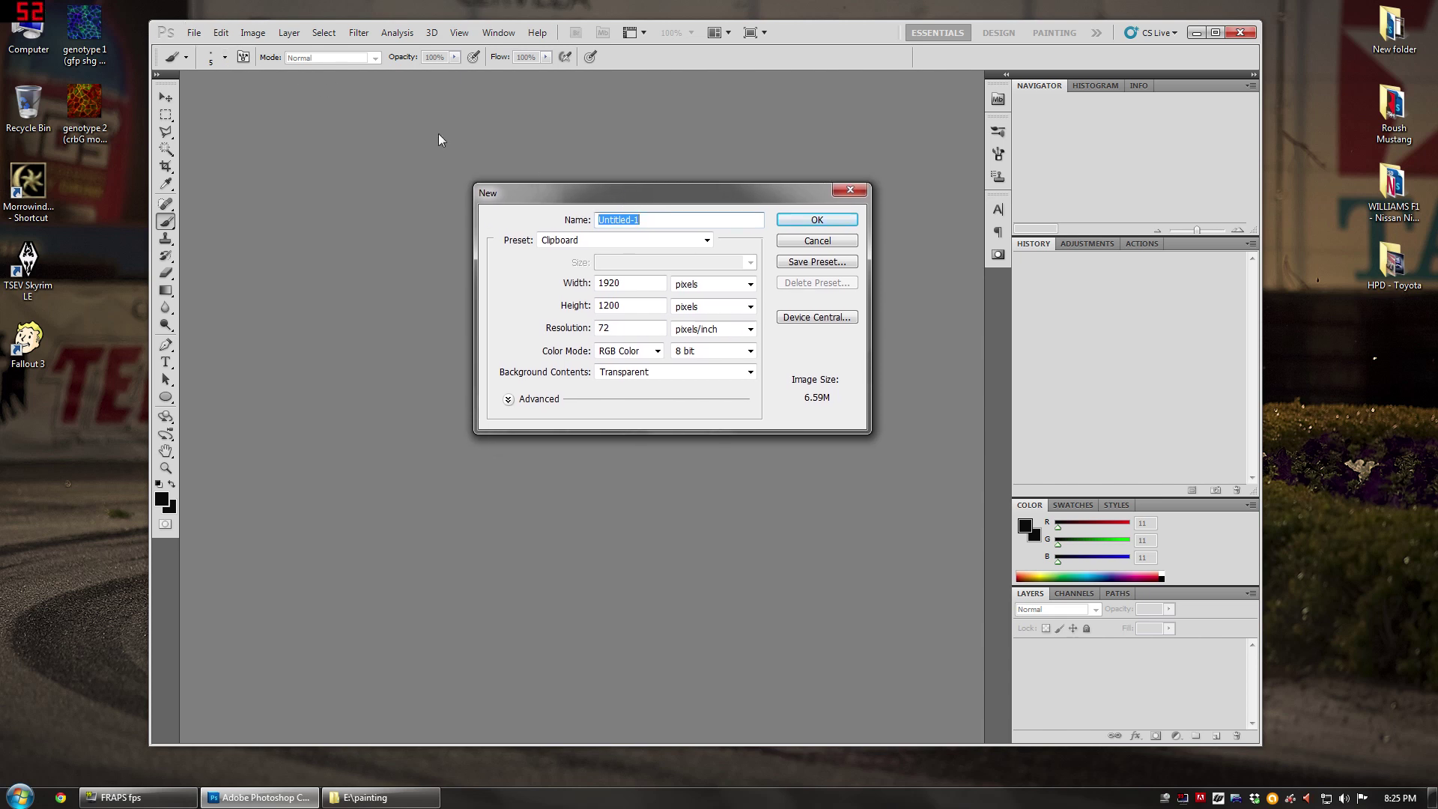
key("Tab")
key("Tab")
type("500")
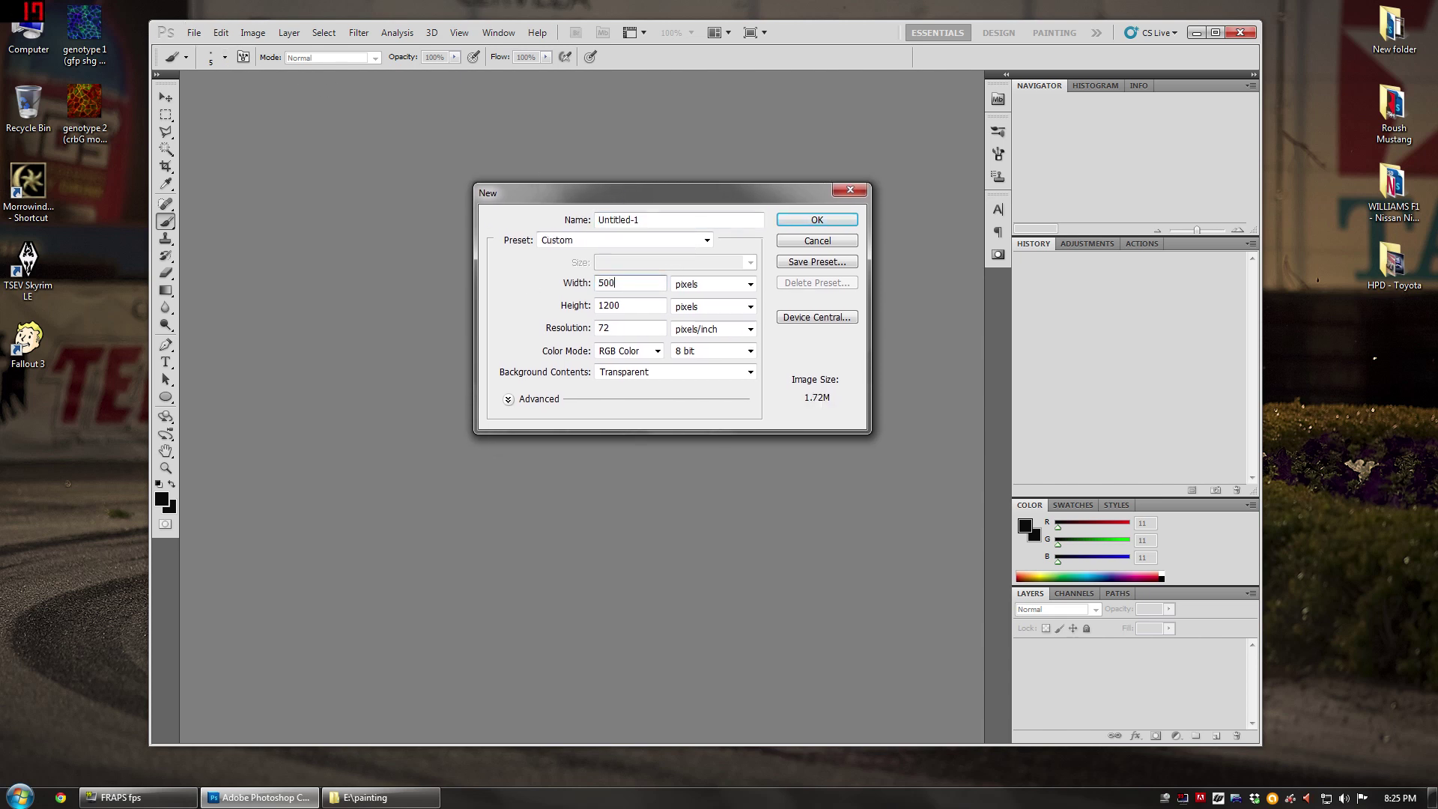
key("Tab")
key("Tab")
type("5000")
key("shift+Tab")
key("shift+Tab")
left_click_drag(654, 197, 641, 195)
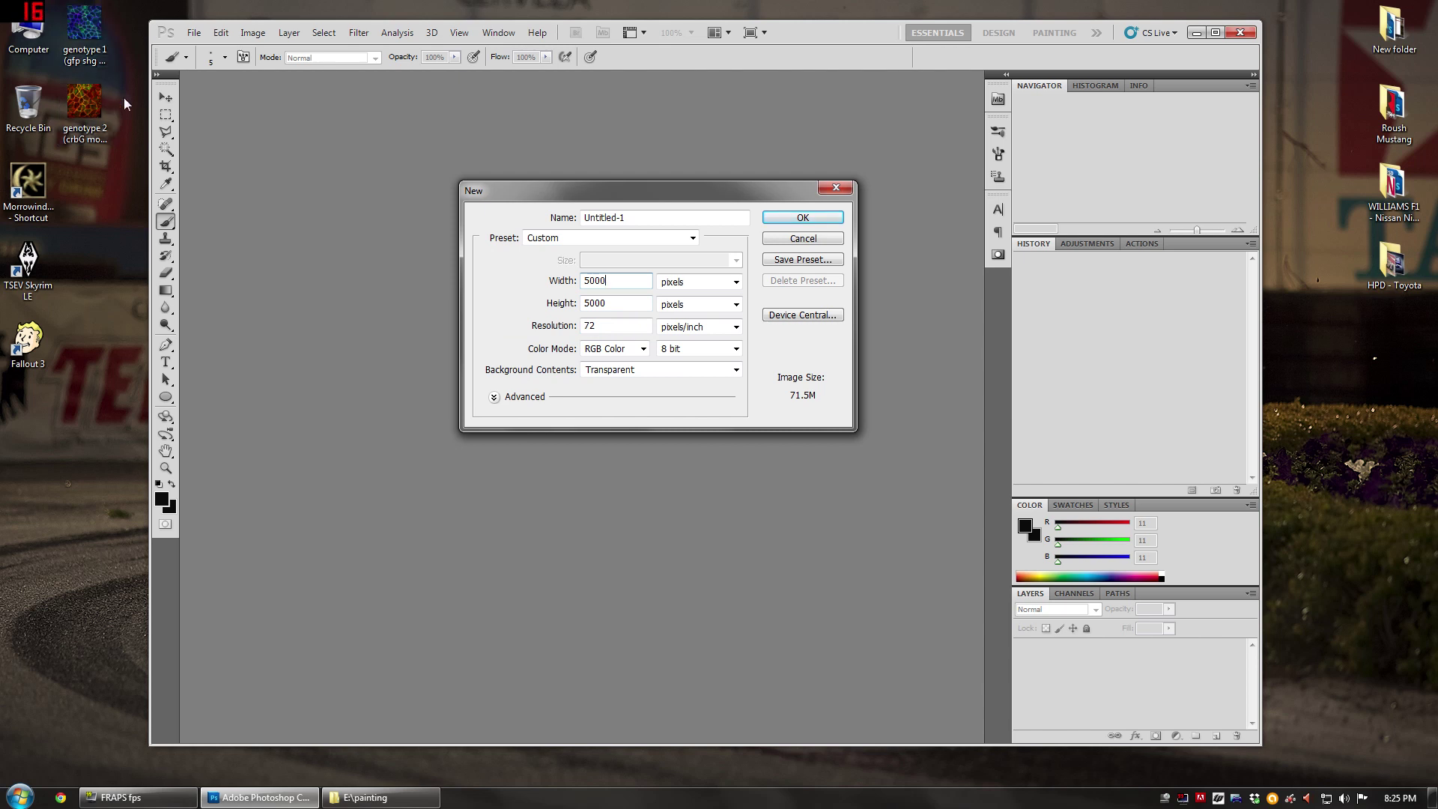
Step: Keep the resolution at 72 pixels/inch, choose RGB Color as the color mode, and create the document
left_click(616, 325)
left_click(596, 325)
left_click(634, 350)
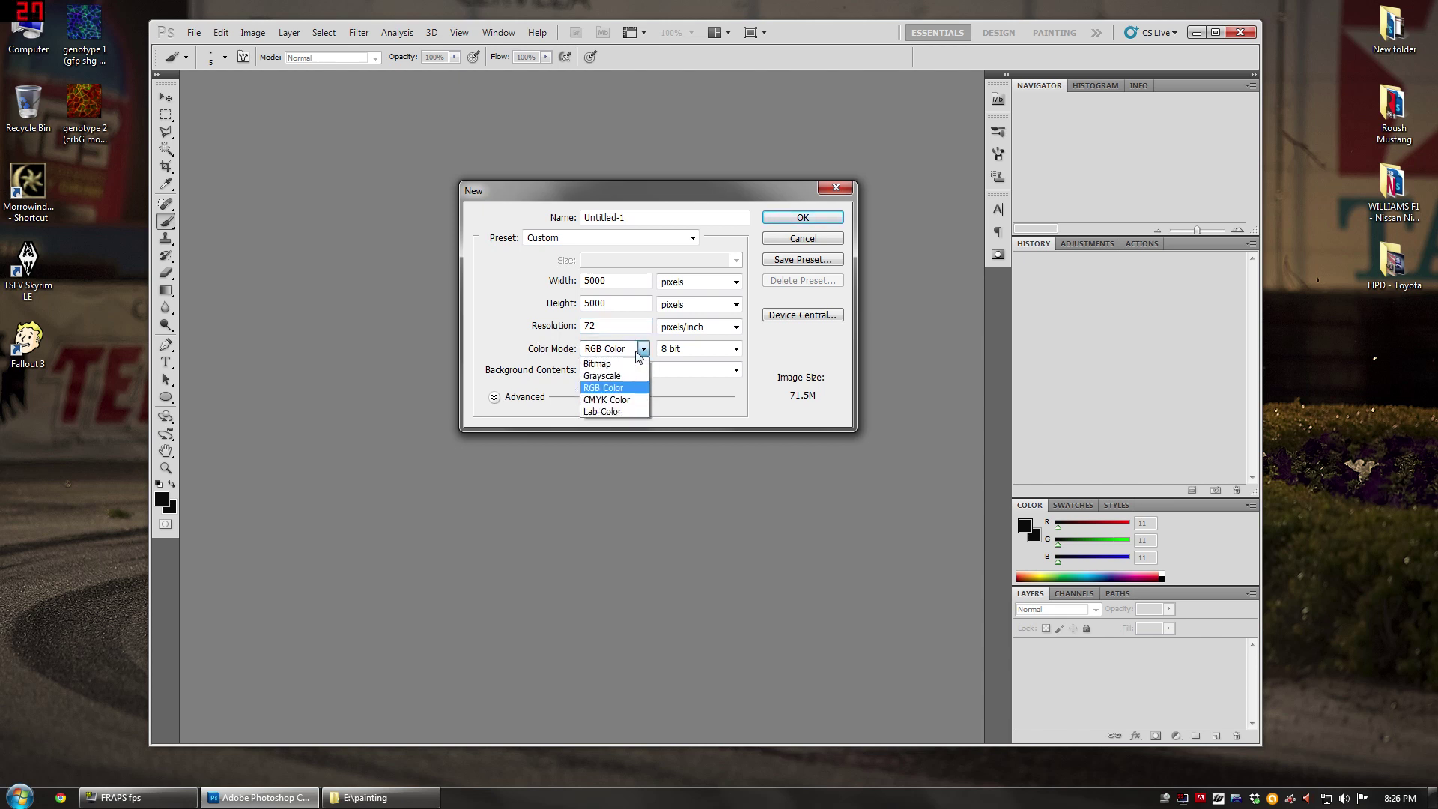
left_click(604, 390)
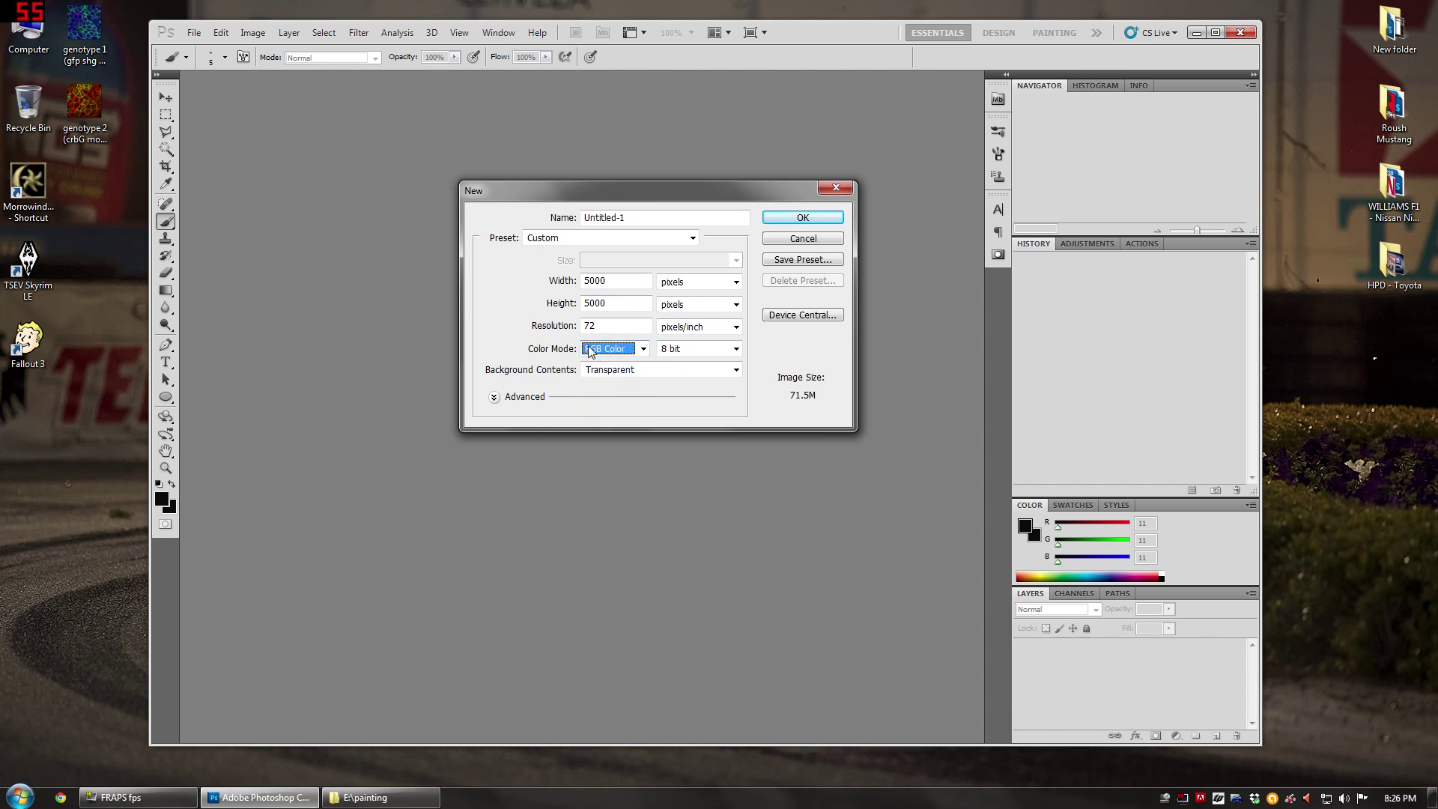
key("Return")
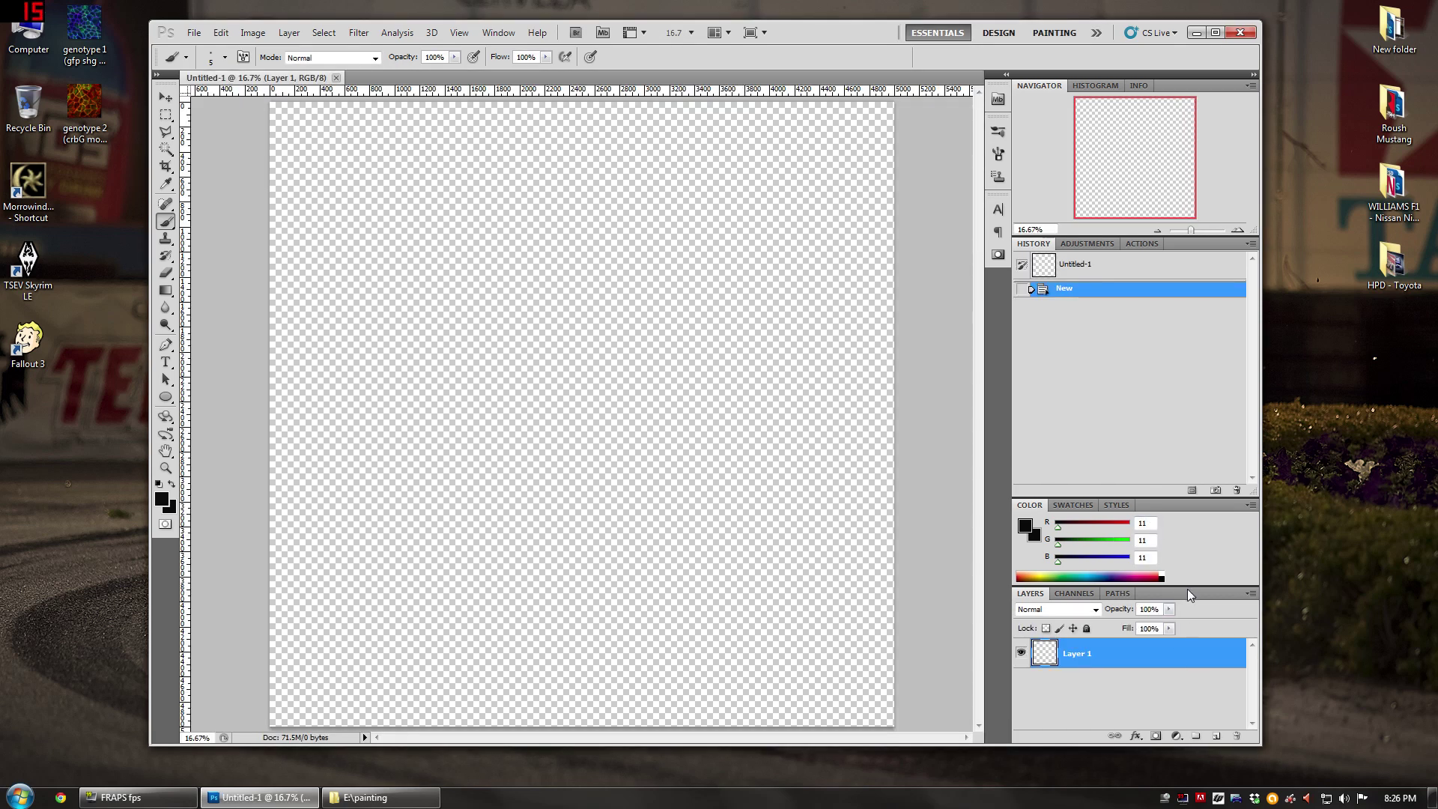
Step: Give the layer list more room and place the genotype 2 JPEG from the desktop into the document at its original size
left_click_drag(1188, 589, 1188, 492)
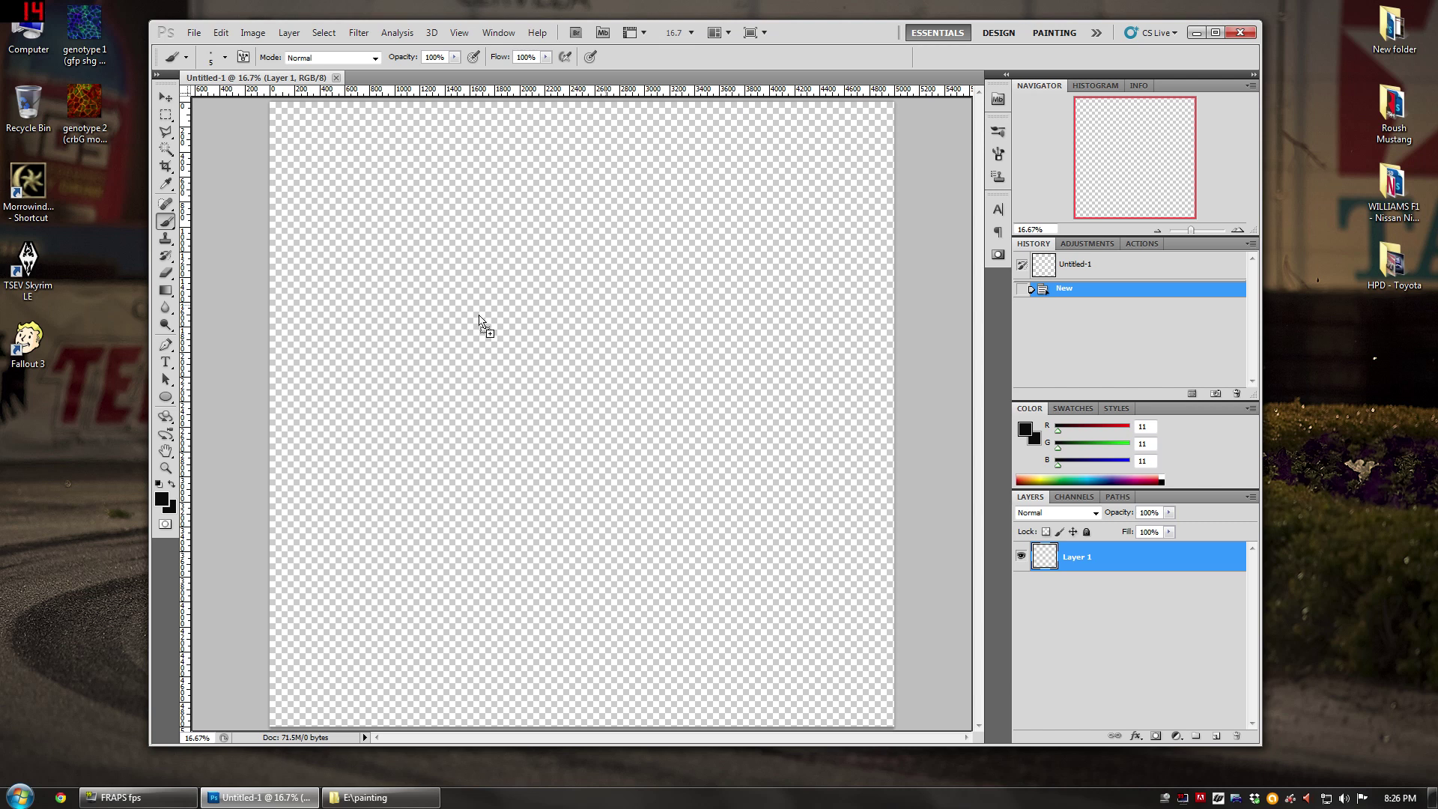
left_click_drag(387, 278, 536, 274)
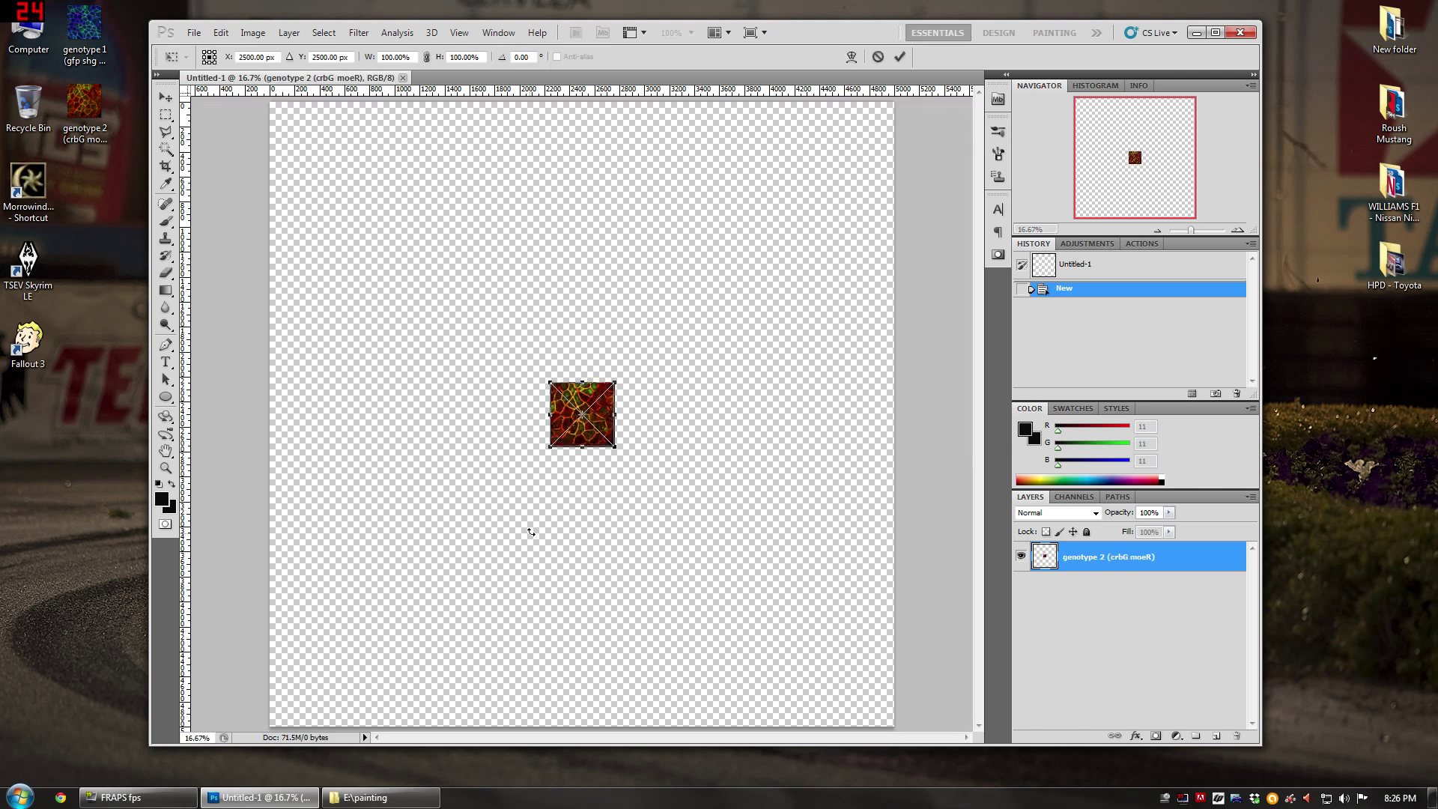
key("Return")
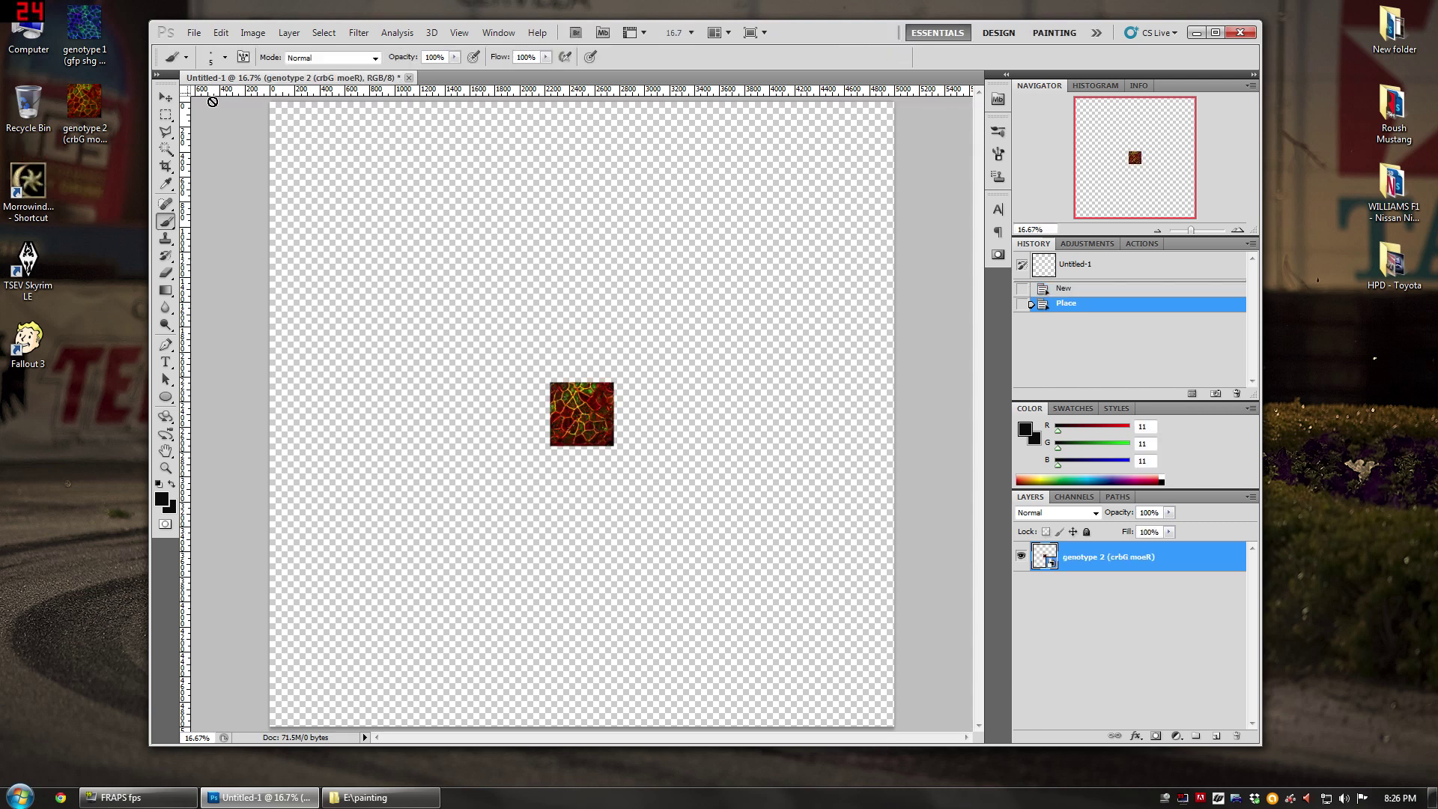
Step: Move the placed genotype 2 image from the canvas centre towards the upper left of the canvas
left_click(167, 99)
left_click_drag(553, 441, 448, 341)
scroll(479, 315, "up", 3)
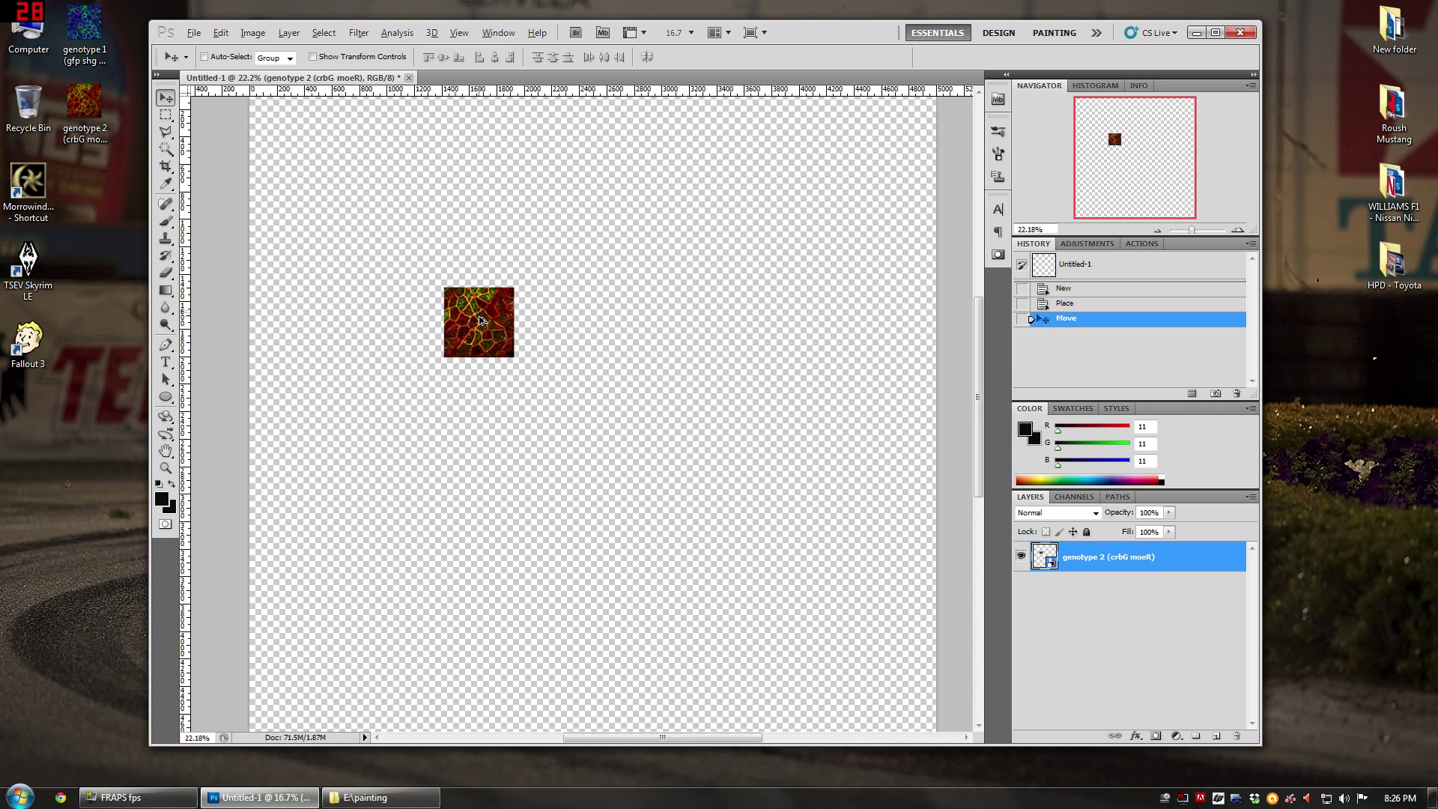
scroll(626, 344, "up", 2)
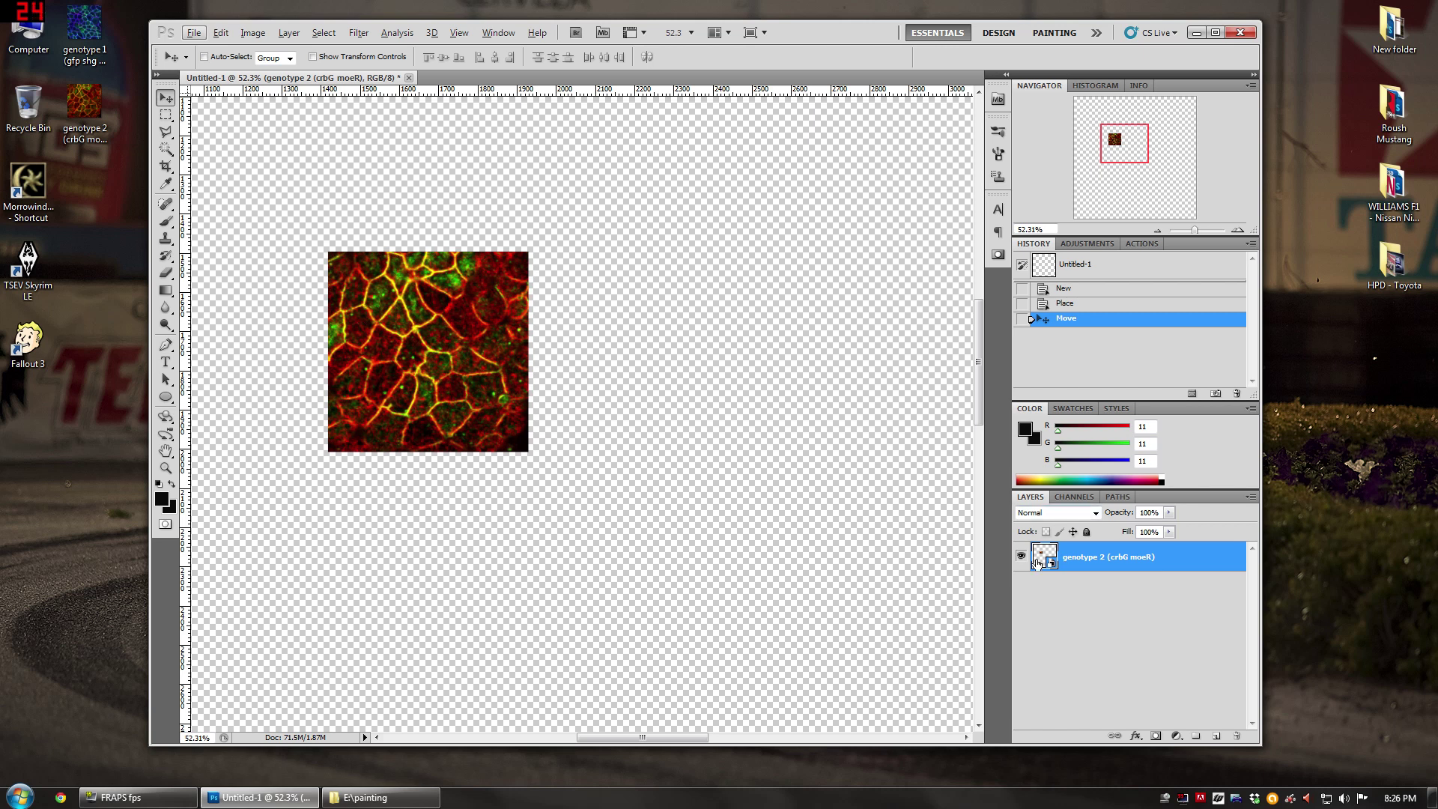
Step: Create a layer group and put the genotype 2 image layer inside it
left_click(1196, 739)
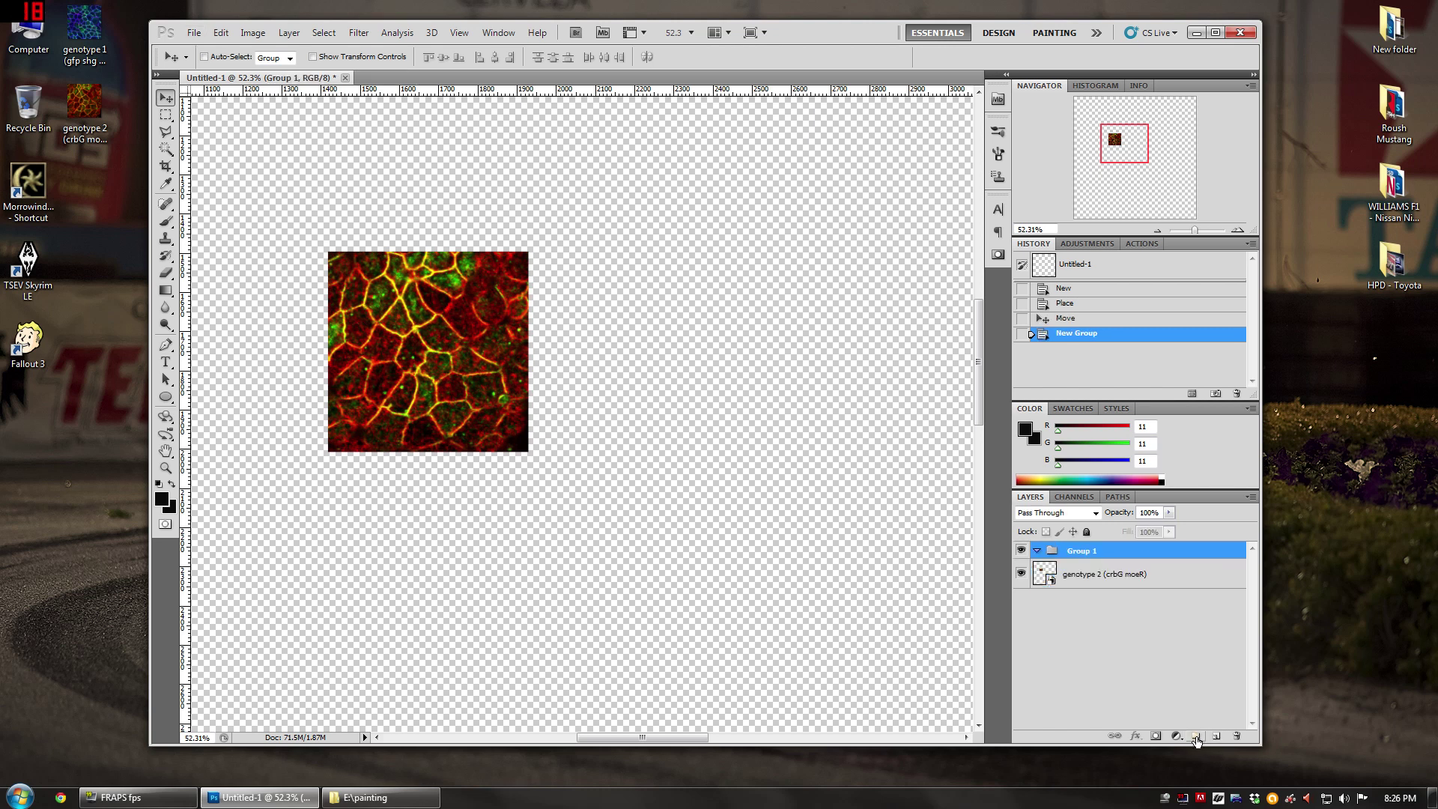
left_click(1113, 577)
left_click_drag(1068, 577, 1093, 564)
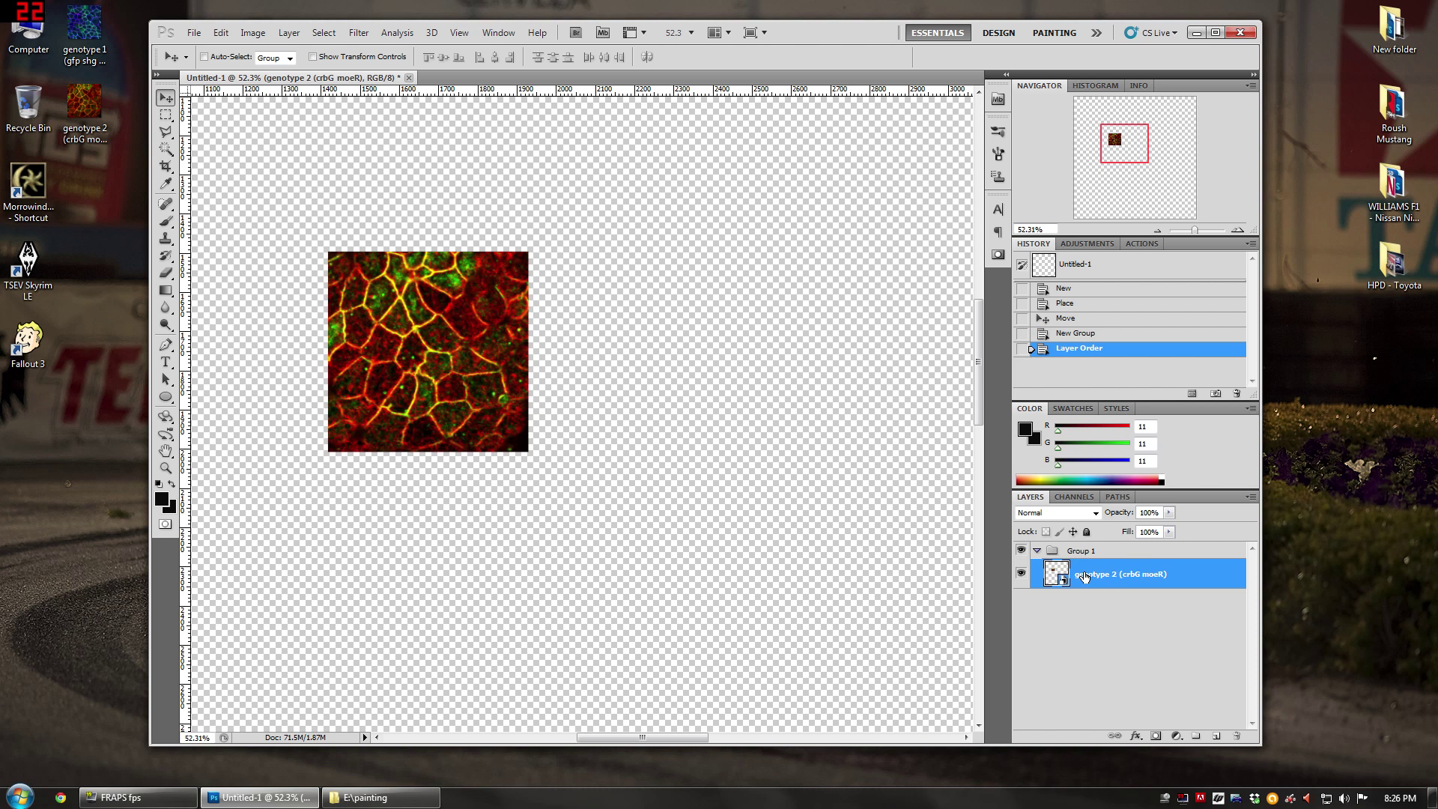
Step: Rename the new layer group as "genotype 2"
left_click(1081, 553)
double_click(1080, 552)
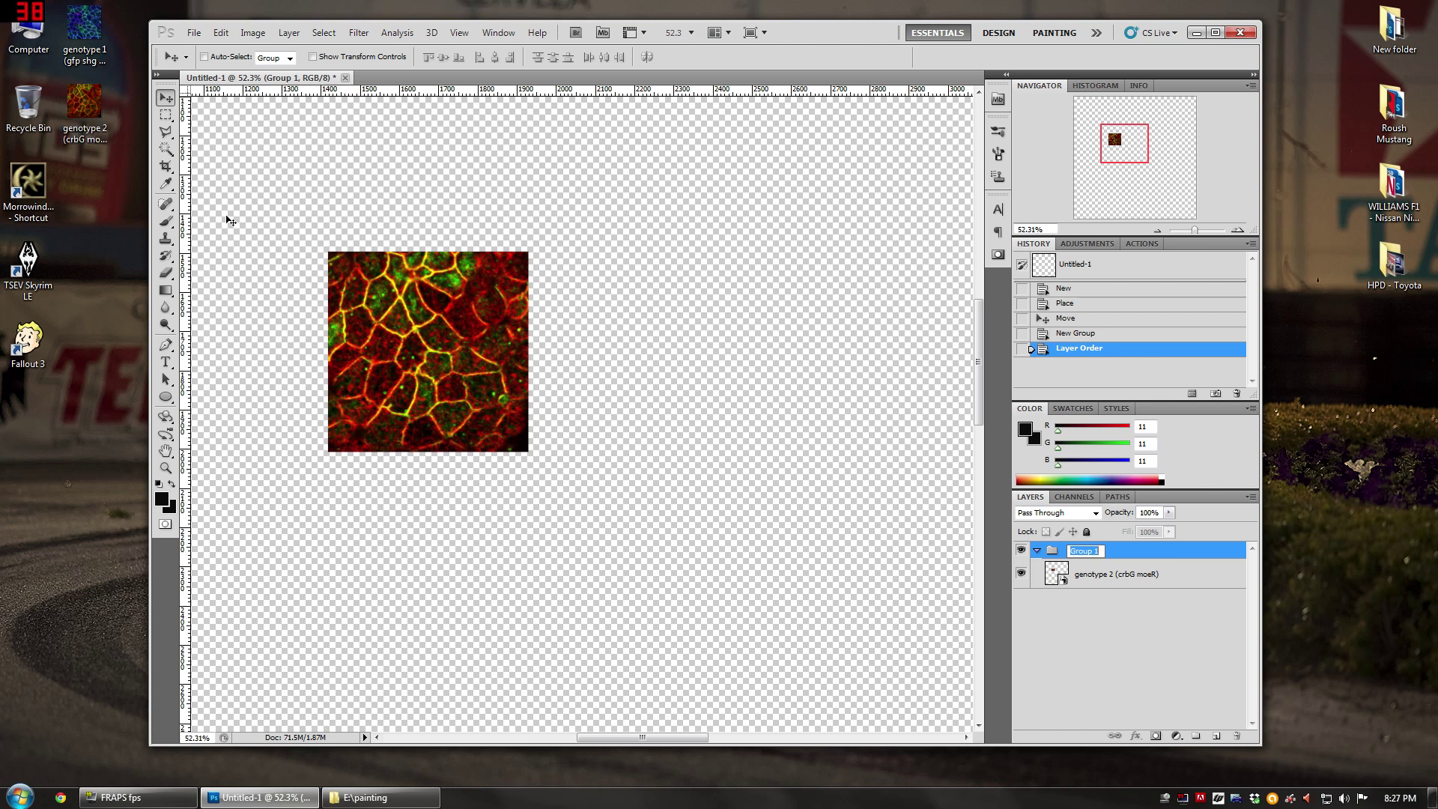
type("genotype 2")
key("Return")
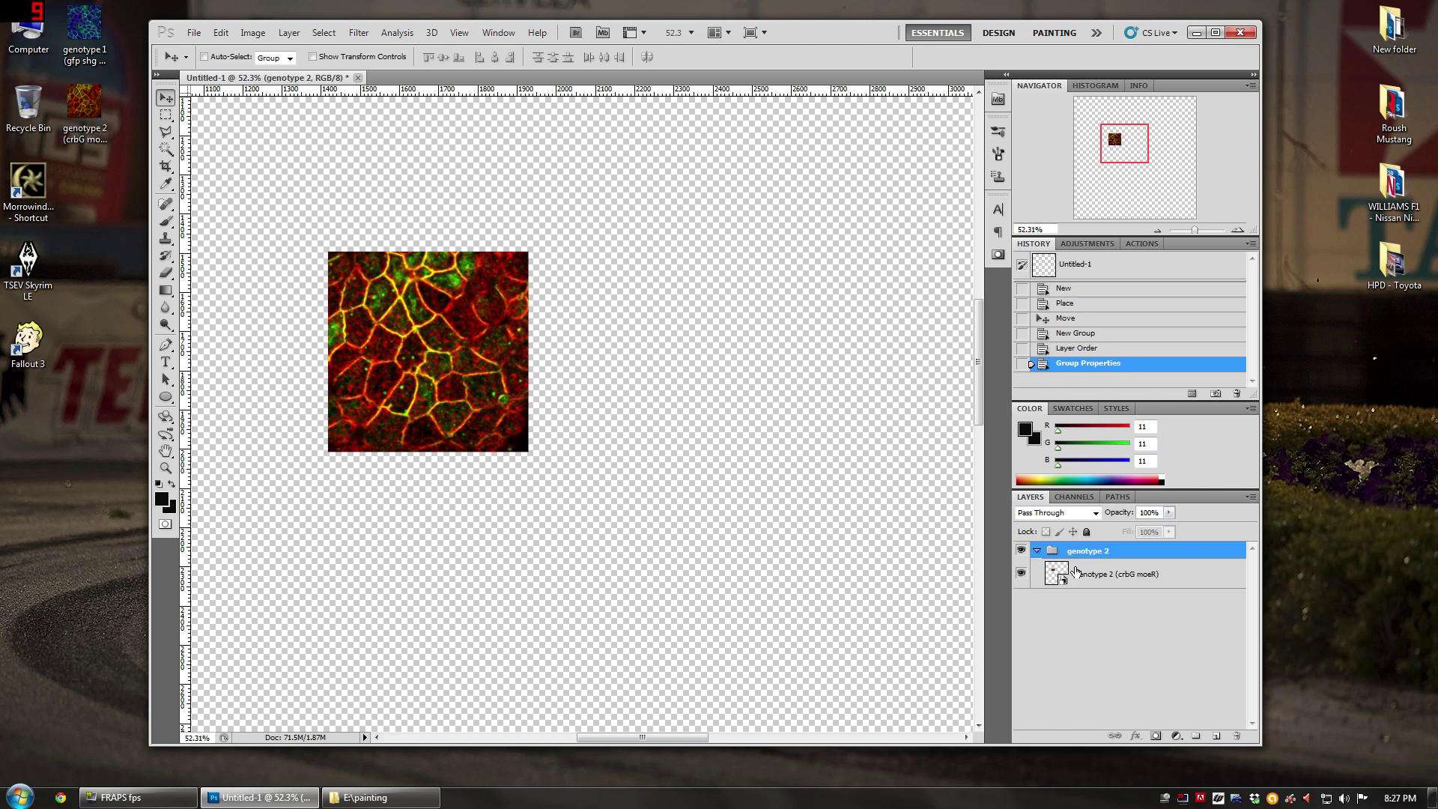
Step: Select the genotype 2 image layer and move the image slightly further up and left on the canvas
left_click(1081, 574)
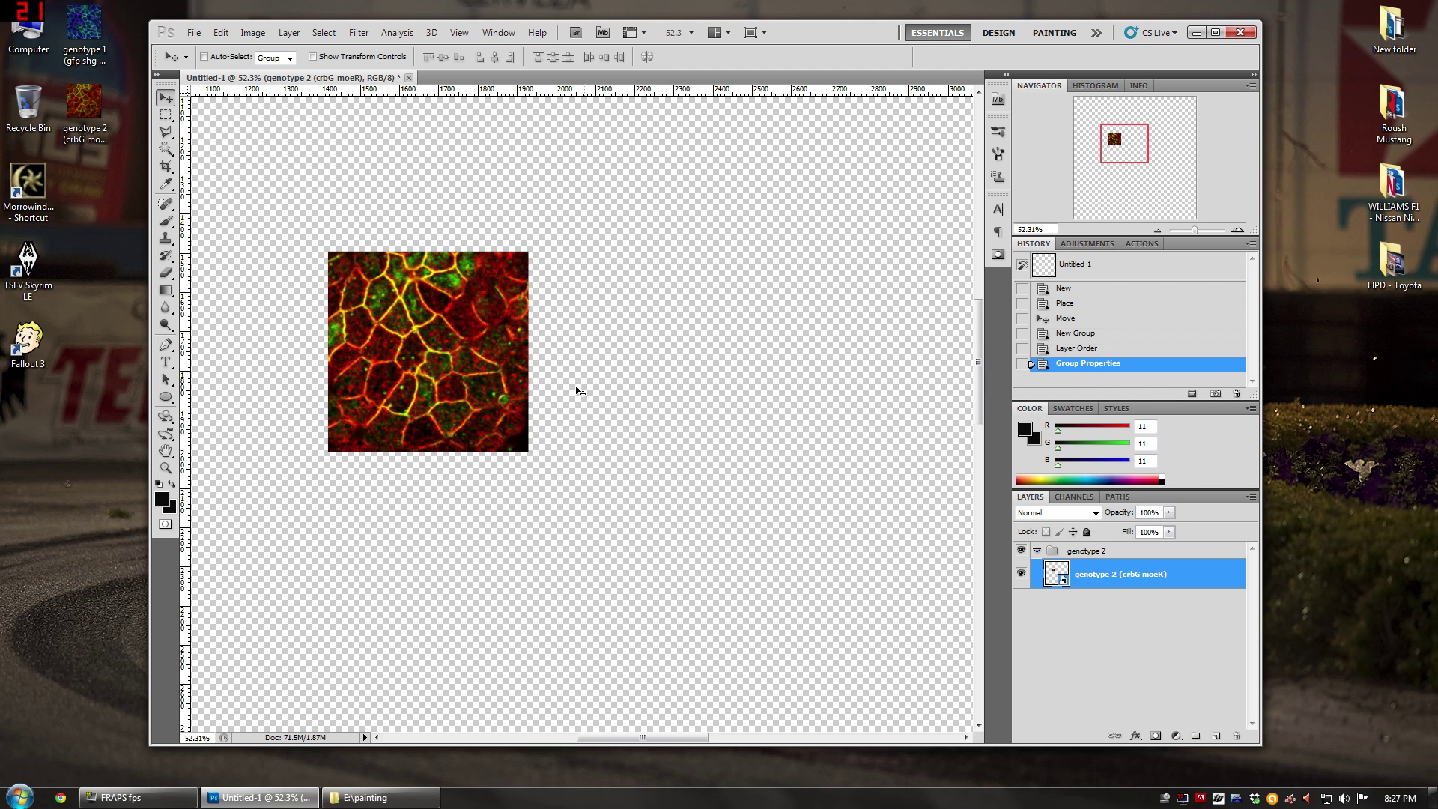
left_click_drag(493, 379, 445, 377)
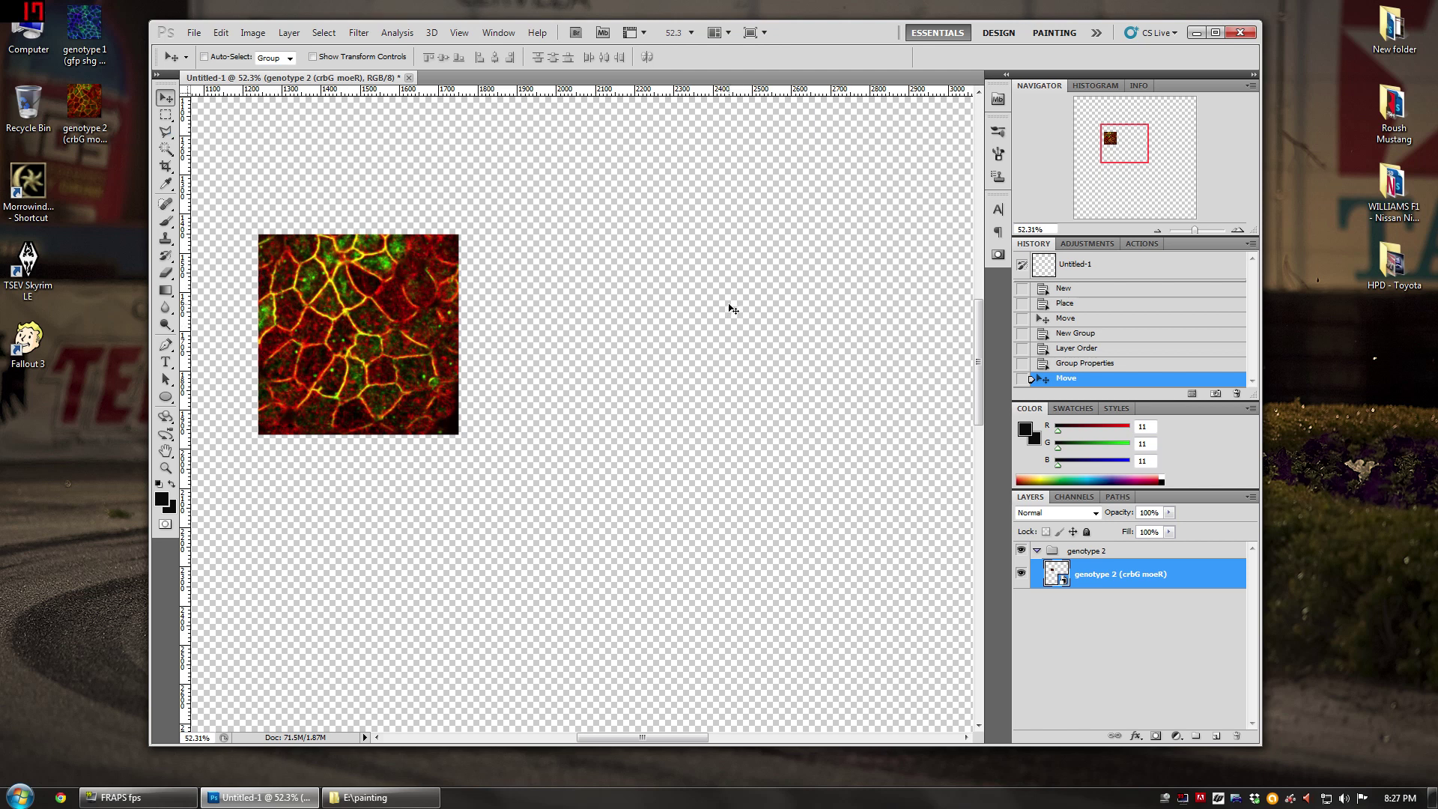
scroll(728, 305, "down", 1)
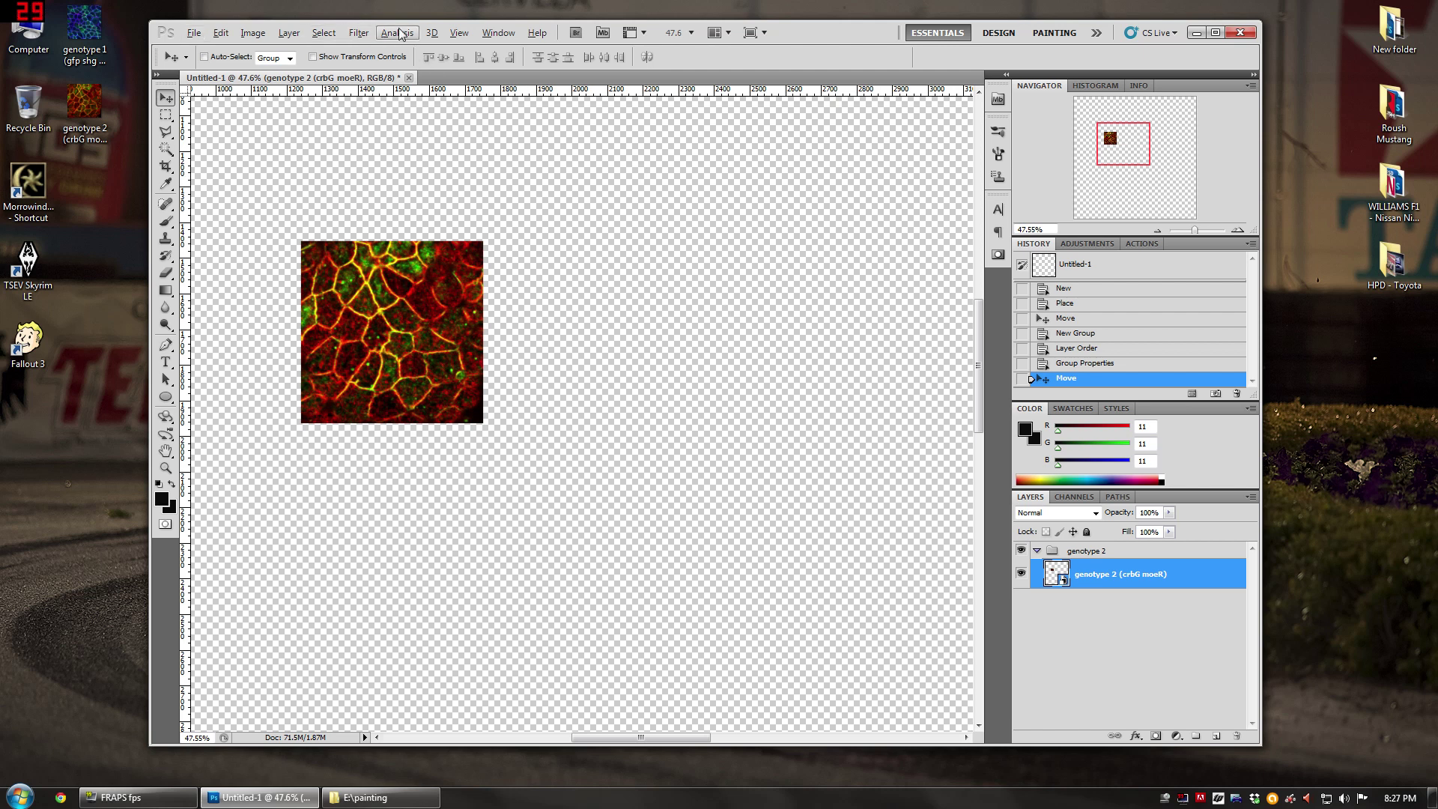
Step: Turn on snapping for the document and check which elements objects snap to
left_click(460, 34)
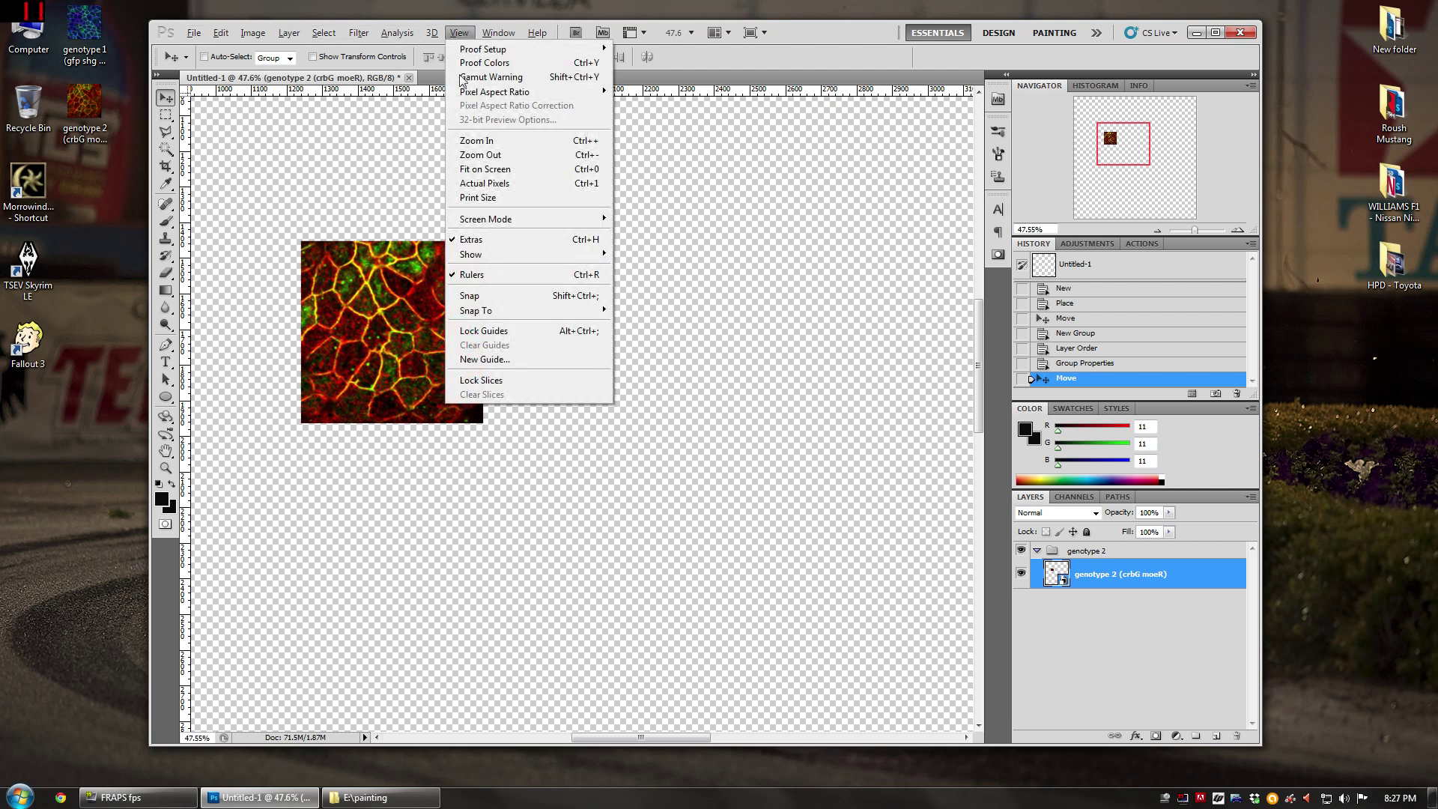
left_click(483, 298)
left_click(459, 33)
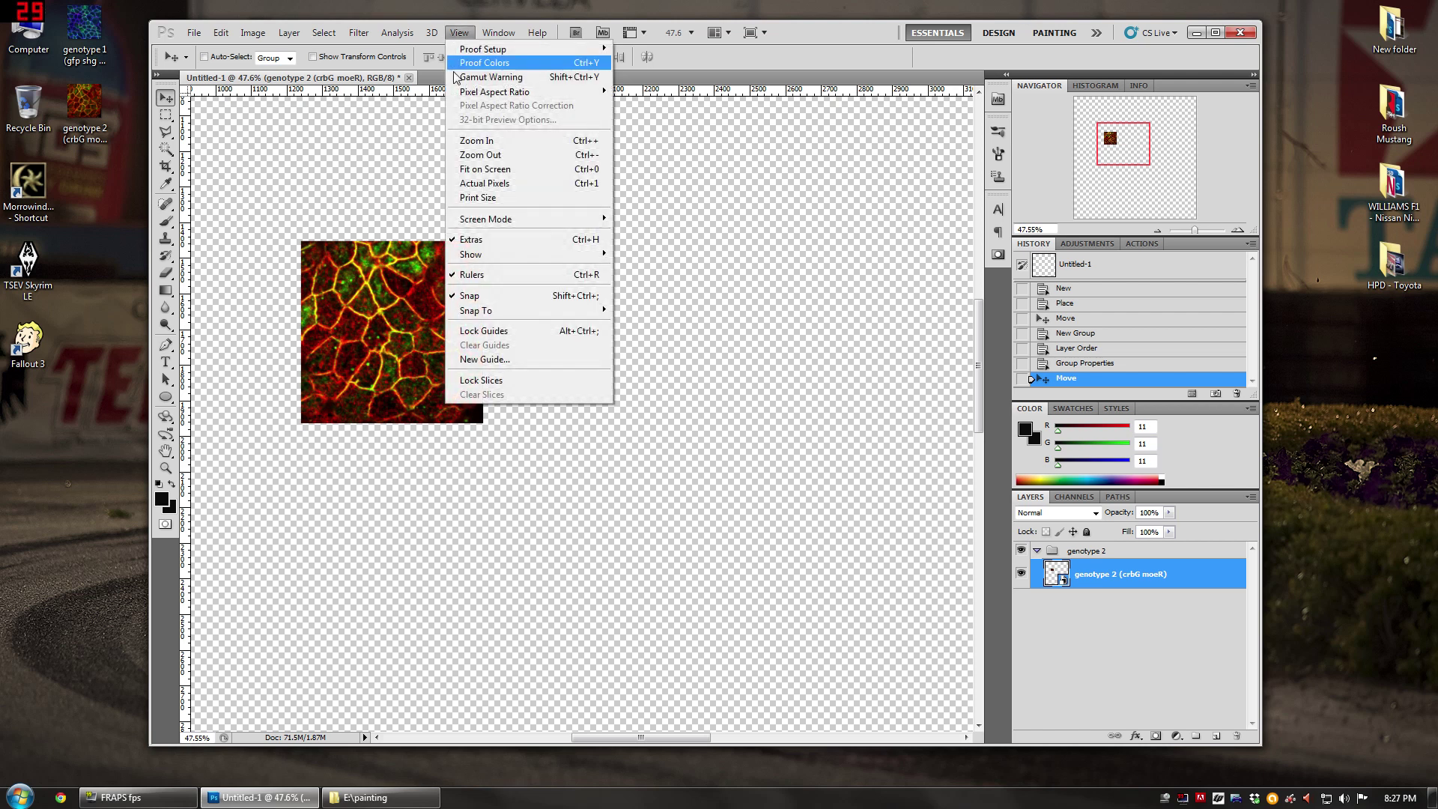
mouse_move(491, 312)
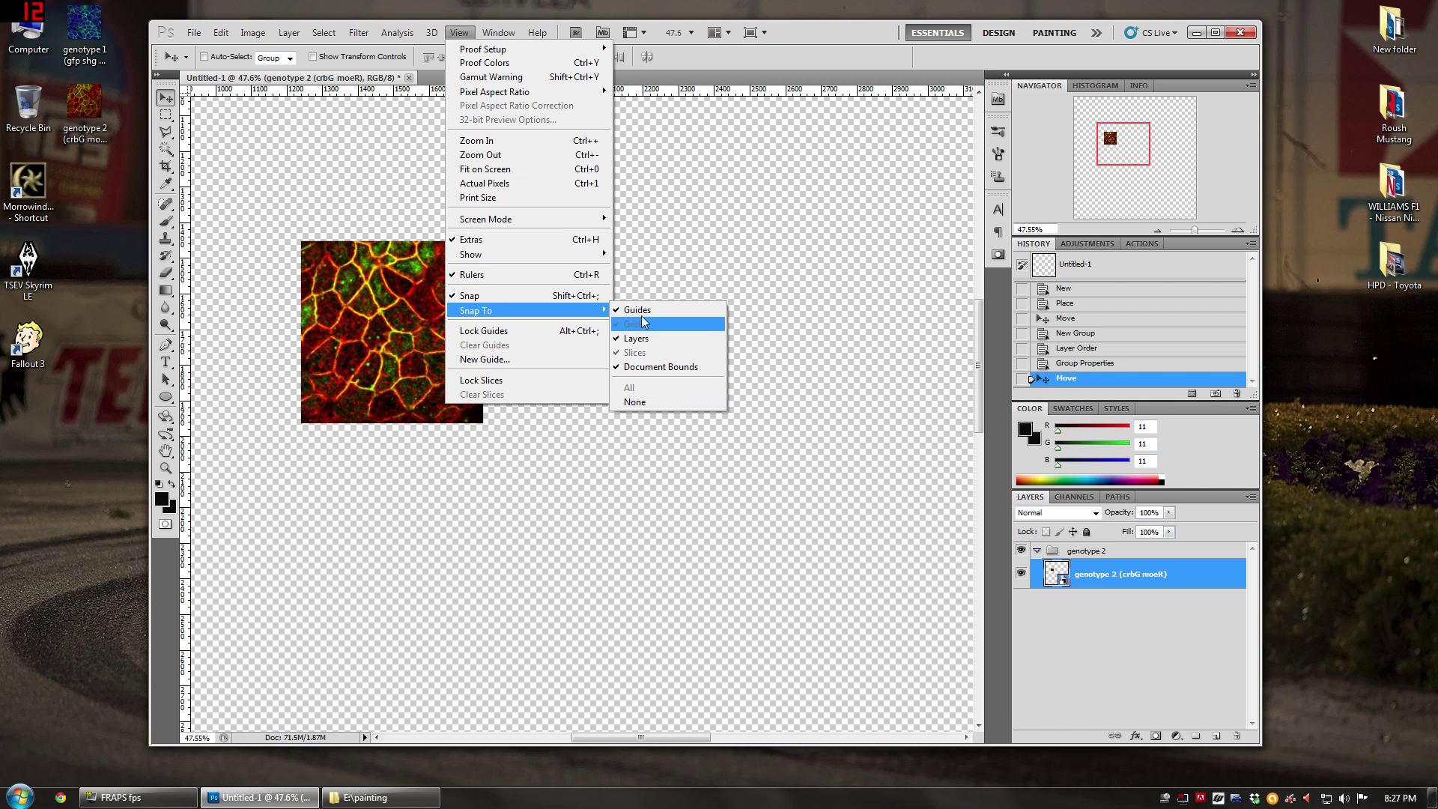
left_click(818, 49)
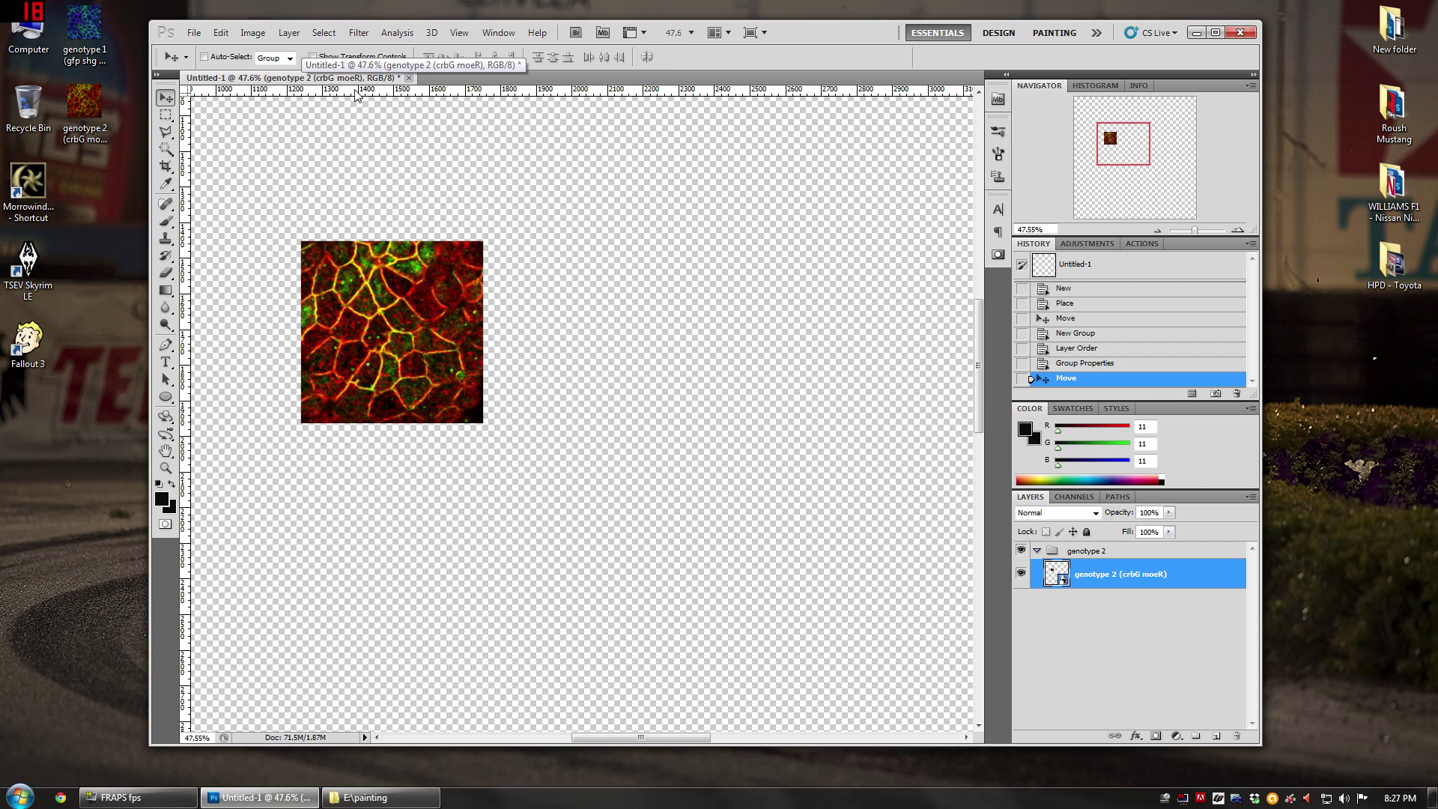
Step: Add guides along the image's top and left edges, plus a vertical guide slightly beyond its right edge to leave a small gap
left_click_drag(564, 96, 556, 240)
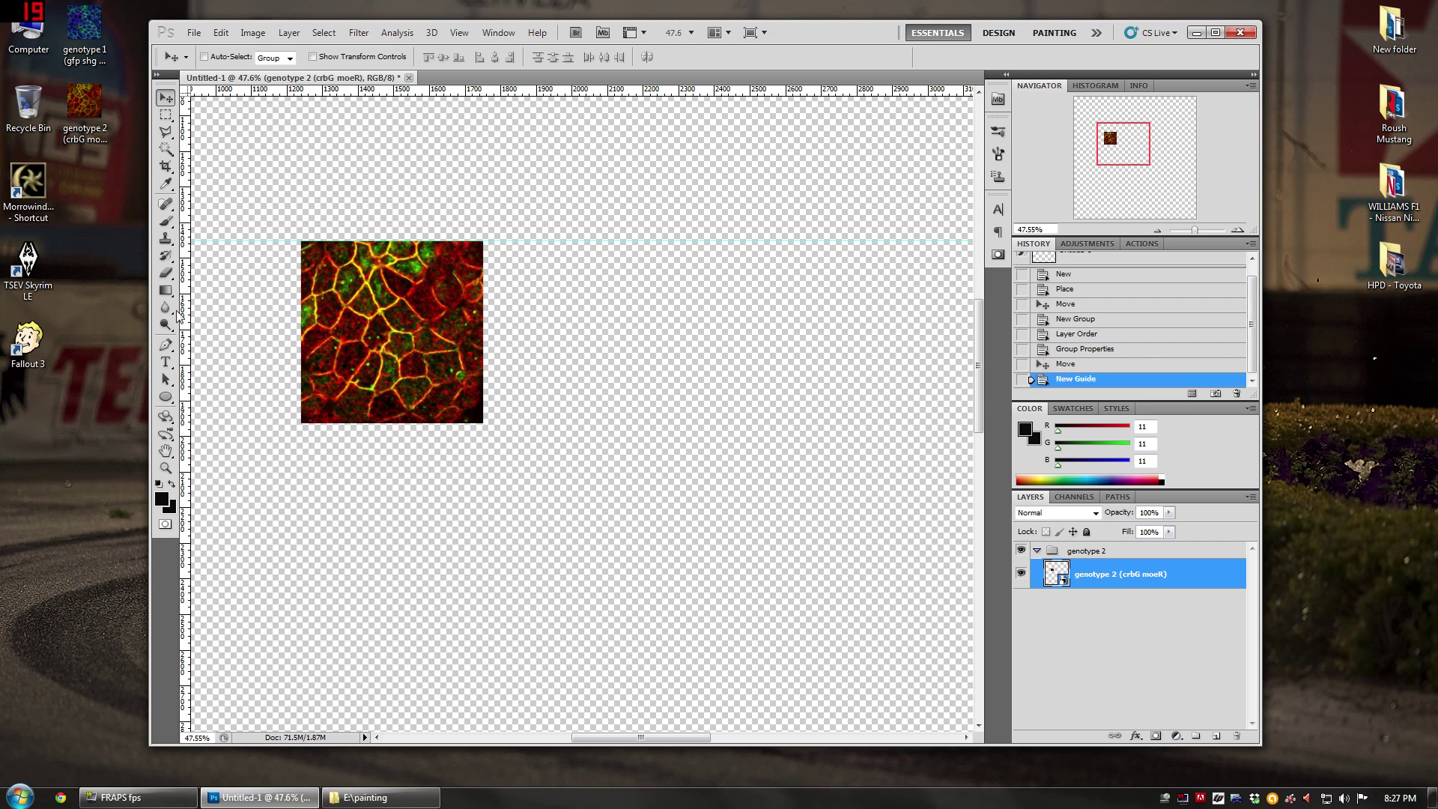
left_click_drag(244, 335, 302, 353)
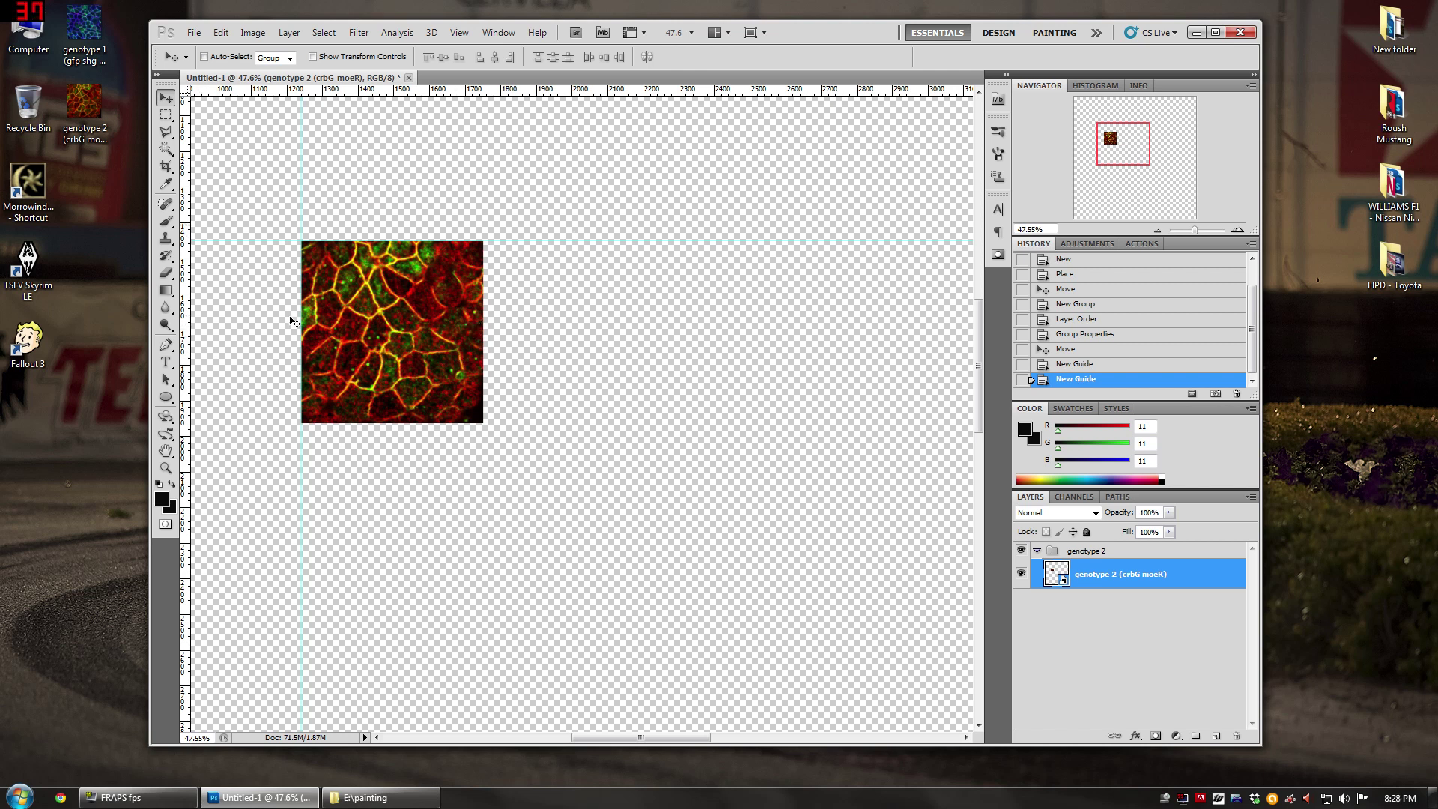
left_click_drag(188, 334, 489, 402)
scroll(501, 245, "up", 5)
left_click_drag(466, 223, 476, 224)
scroll(536, 385, "down", 5)
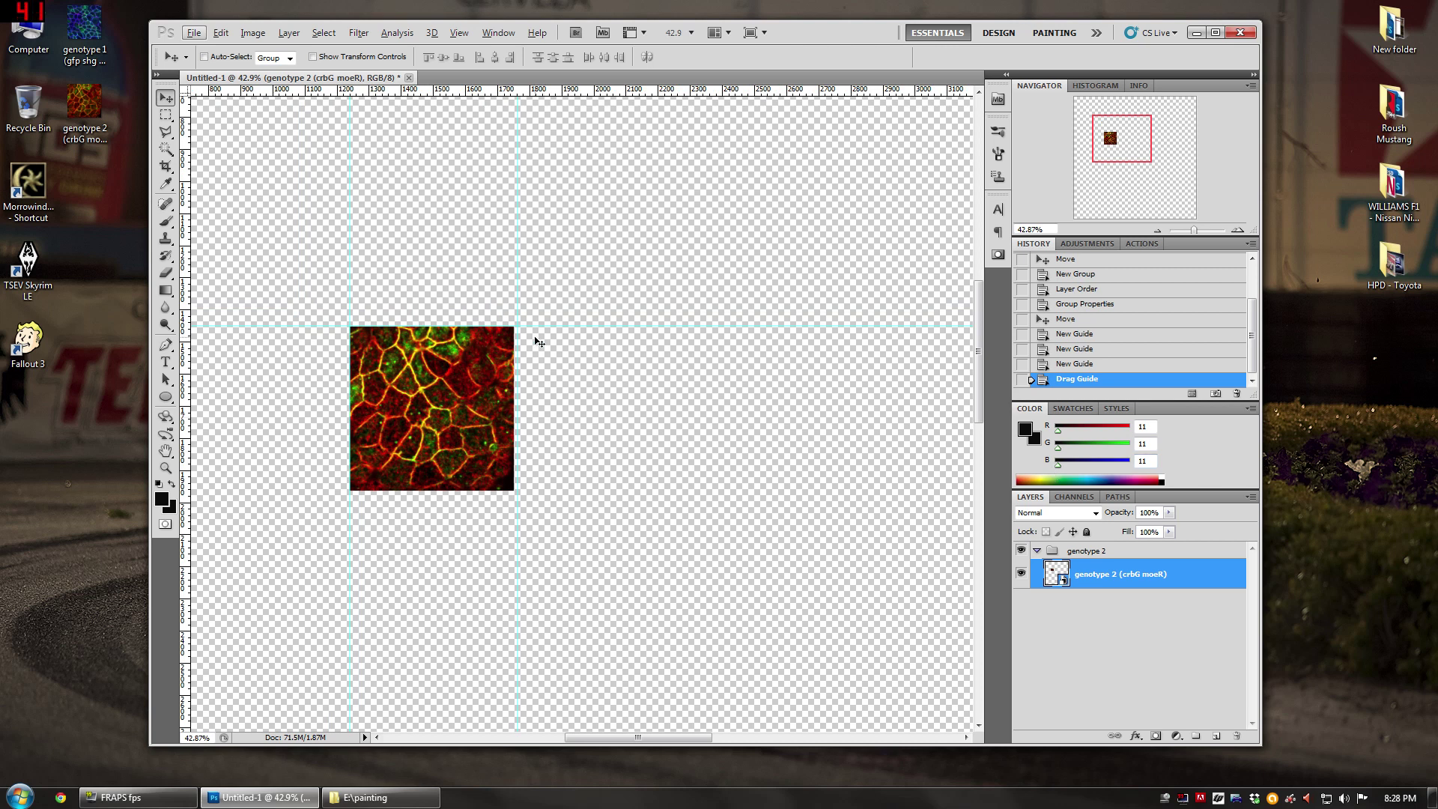
Step: Duplicate the genotype 2 image and align the copy beside the original, against the top guide and the right-hand vertical guide
left_click_drag(1096, 131, 1100, 130)
scroll(717, 442, "down", 2)
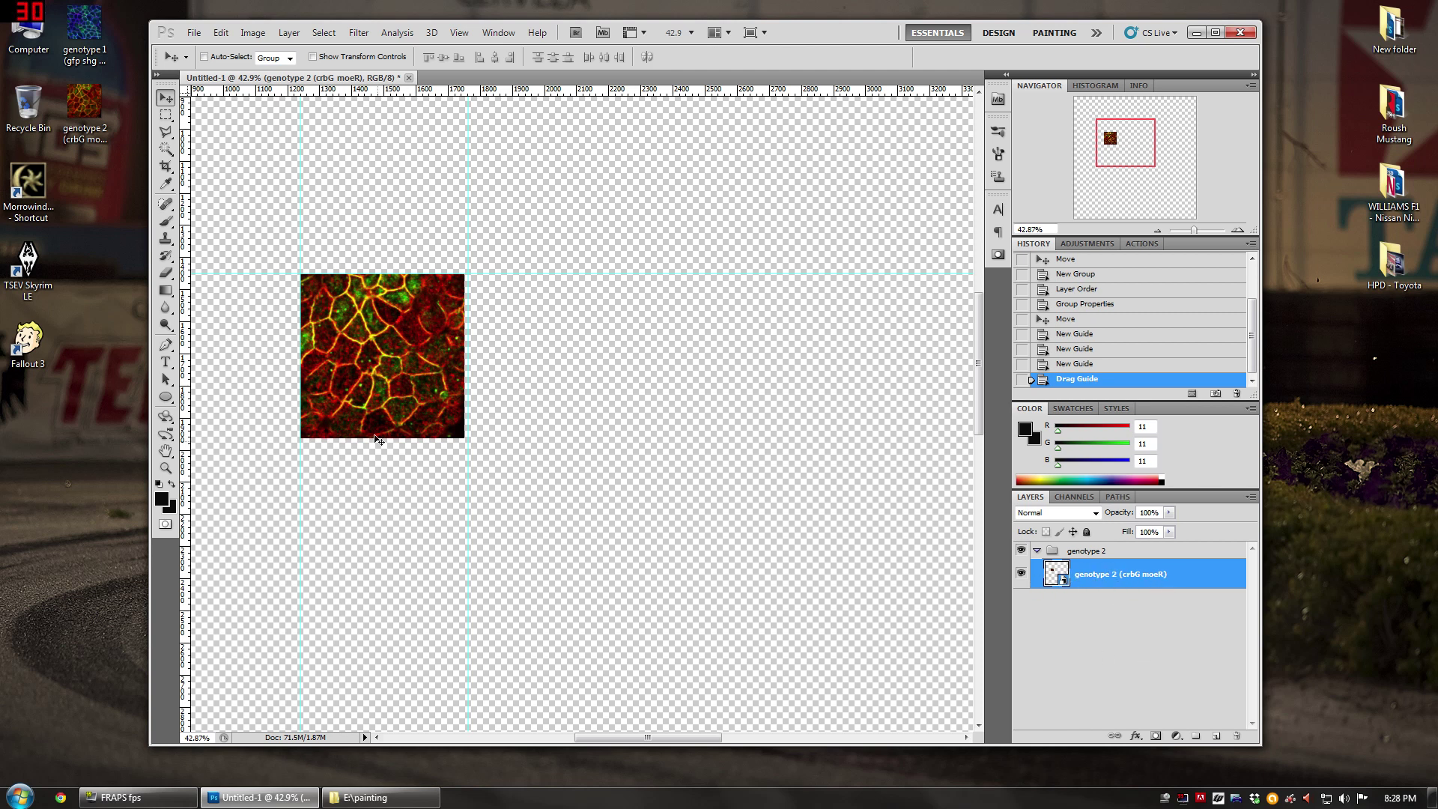
left_click_drag(352, 328, 629, 369)
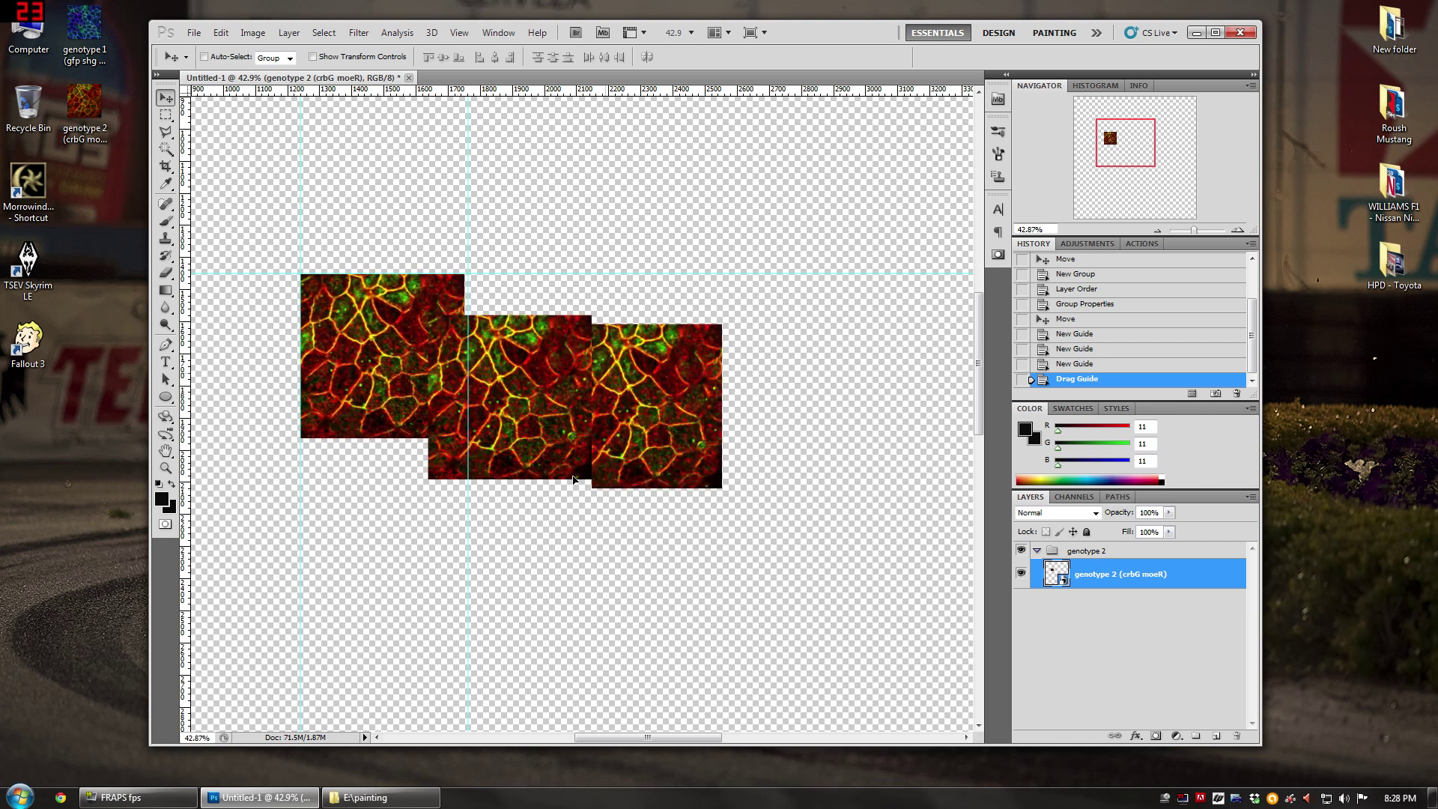
left_click_drag(573, 479, 575, 496)
left_click_drag(666, 378, 554, 333)
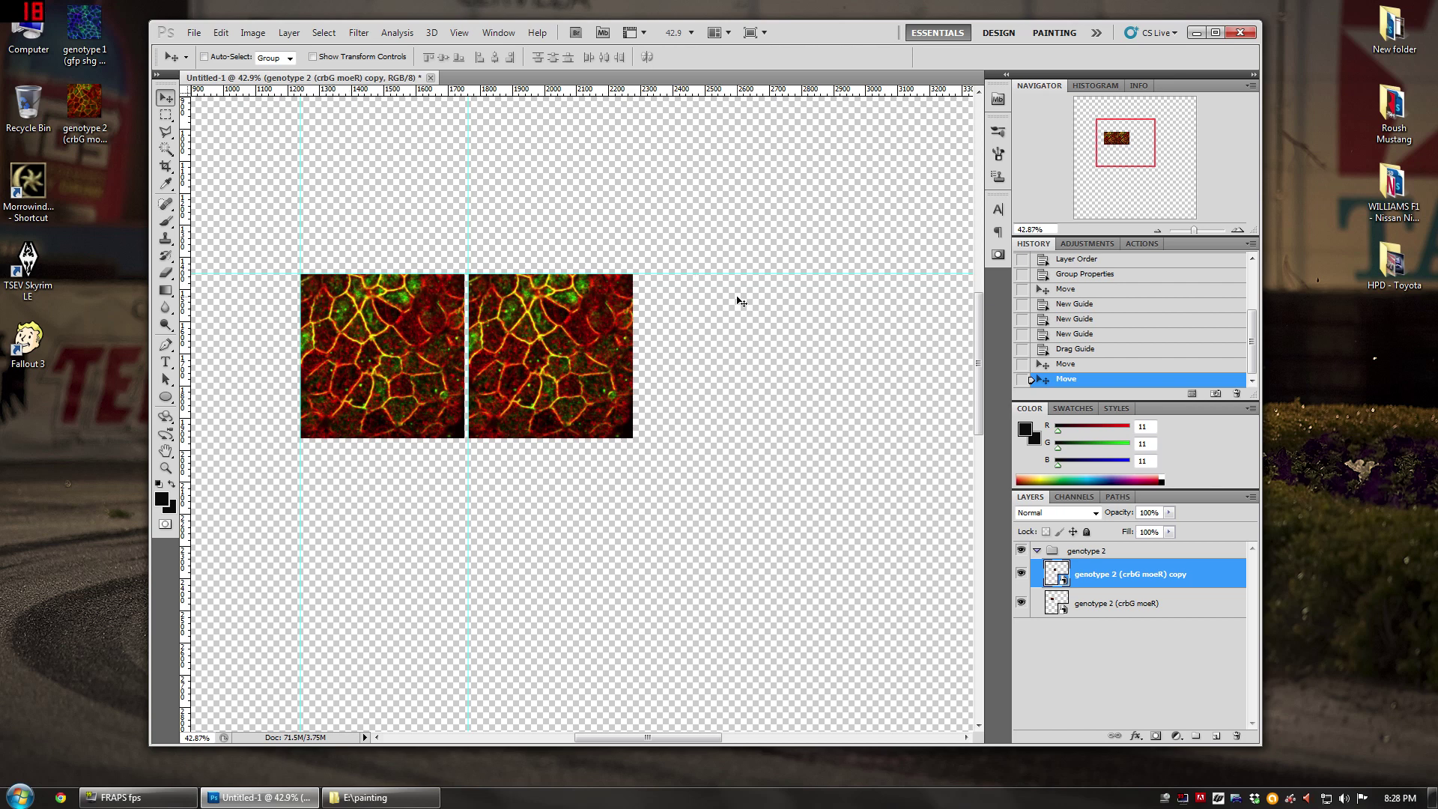
scroll(712, 337, "up", 5)
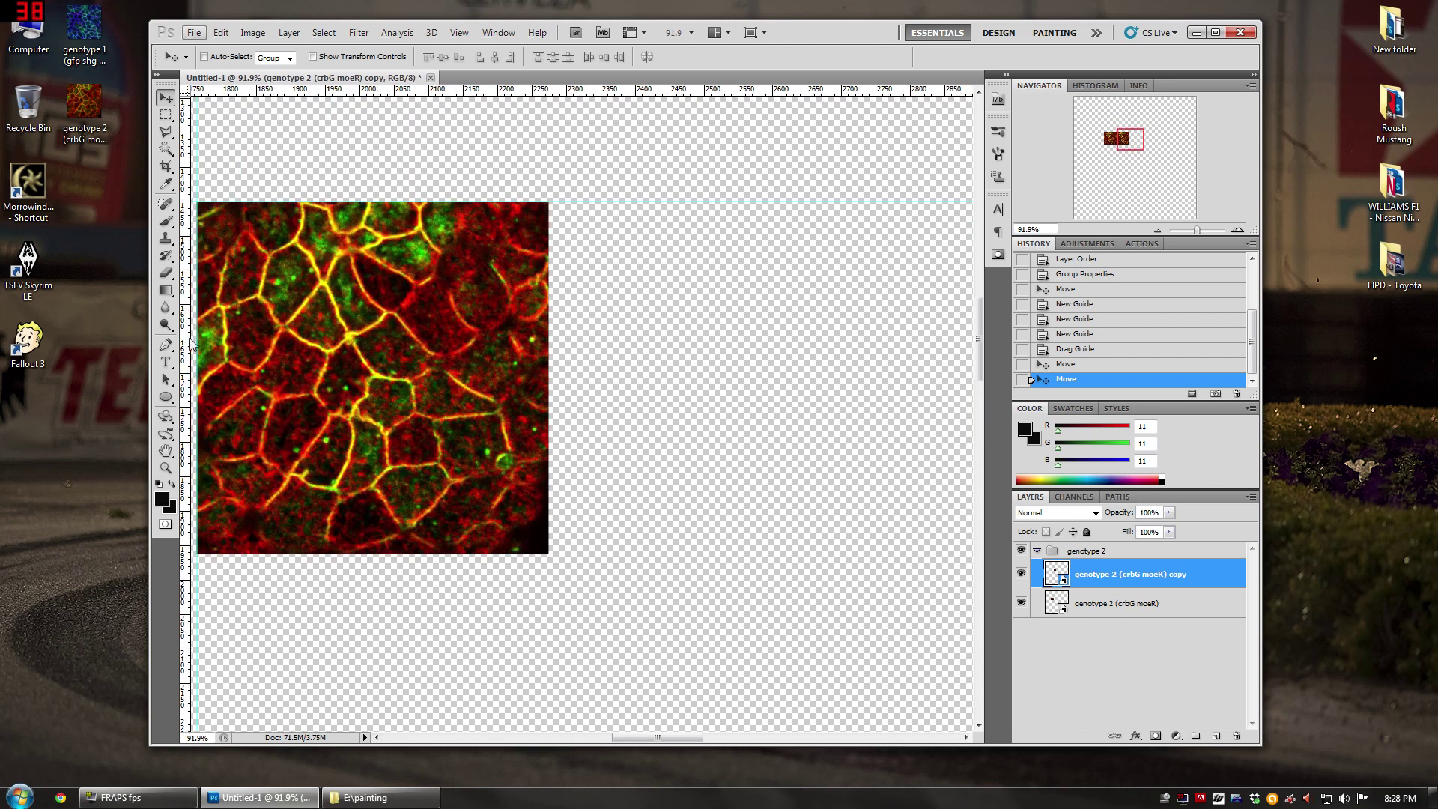
Step: Add a vertical guide slightly beyond the second image's right edge and place a third copy of the image against it, aligned to the top guide
left_click_drag(188, 329, 559, 354)
scroll(672, 528, "down", 4)
left_click_drag(469, 398, 666, 397)
scroll(346, 427, "down", 1)
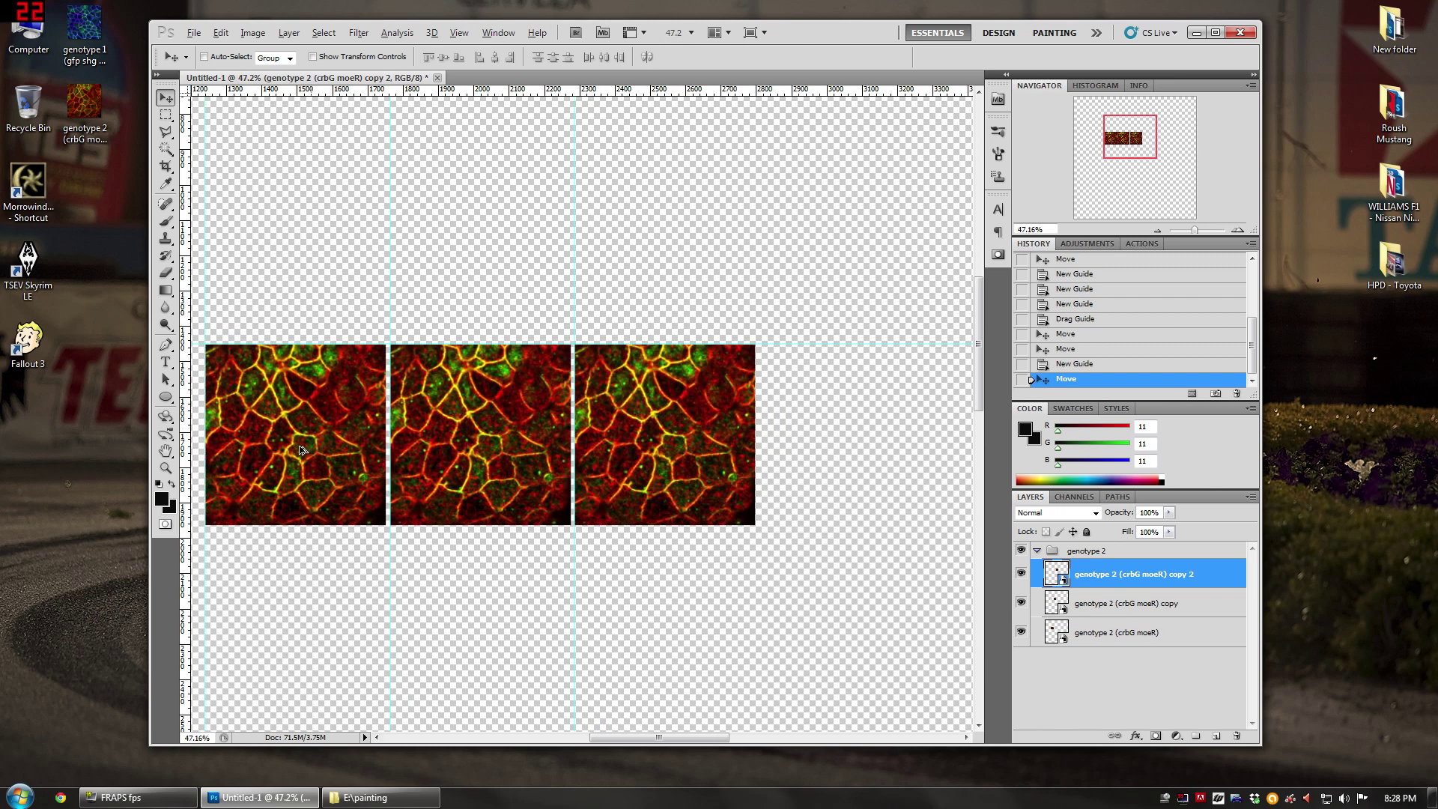
left_click_drag(1130, 136, 1120, 137)
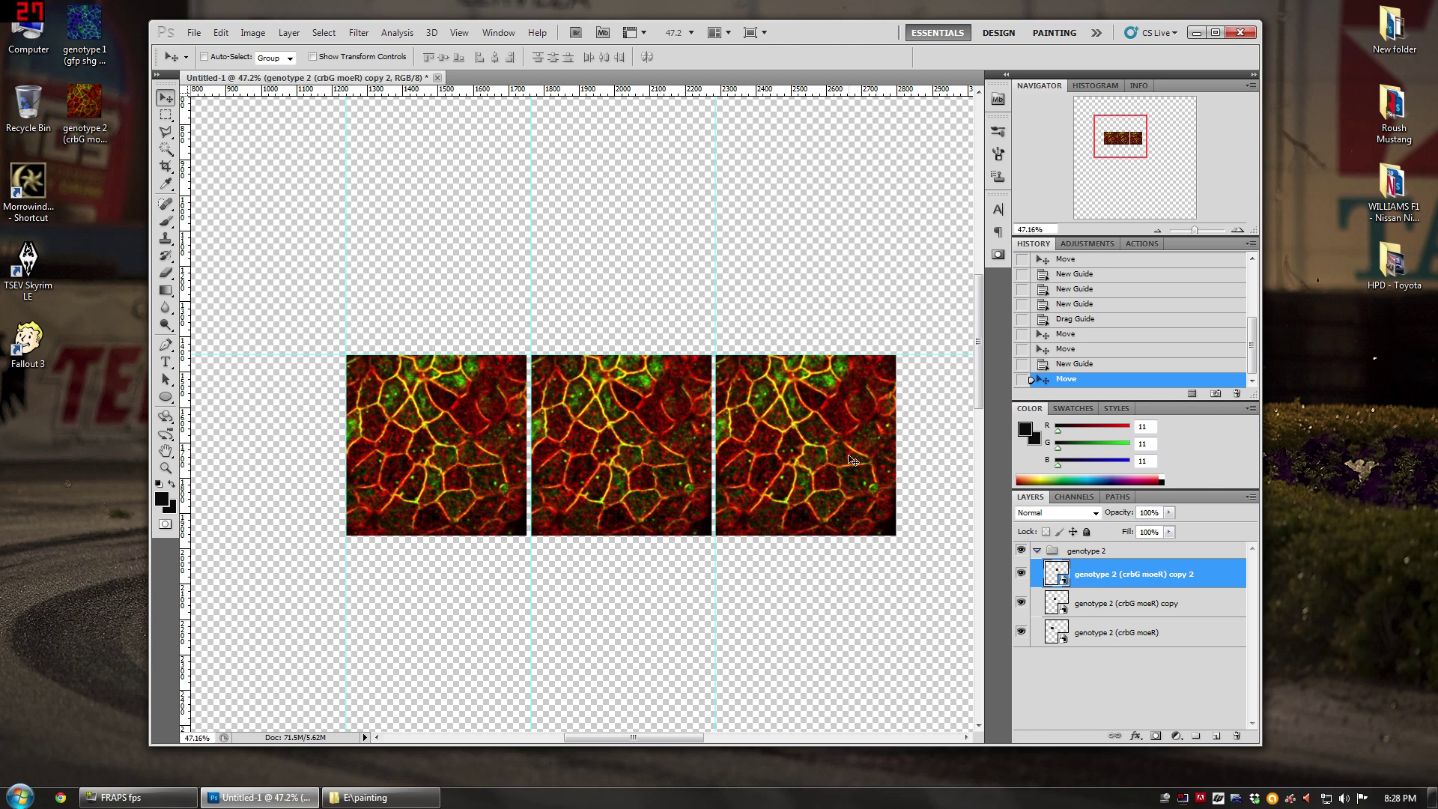
Step: Toggle the visibility of the two genotype 2 copy layers to identify which image each one holds, ending with both hidden
left_click(1021, 574)
left_click(1021, 575)
left_click(1021, 575)
left_click(1021, 603)
left_click(1021, 604)
left_click(1021, 575)
left_click(1021, 604)
left_click(1021, 575)
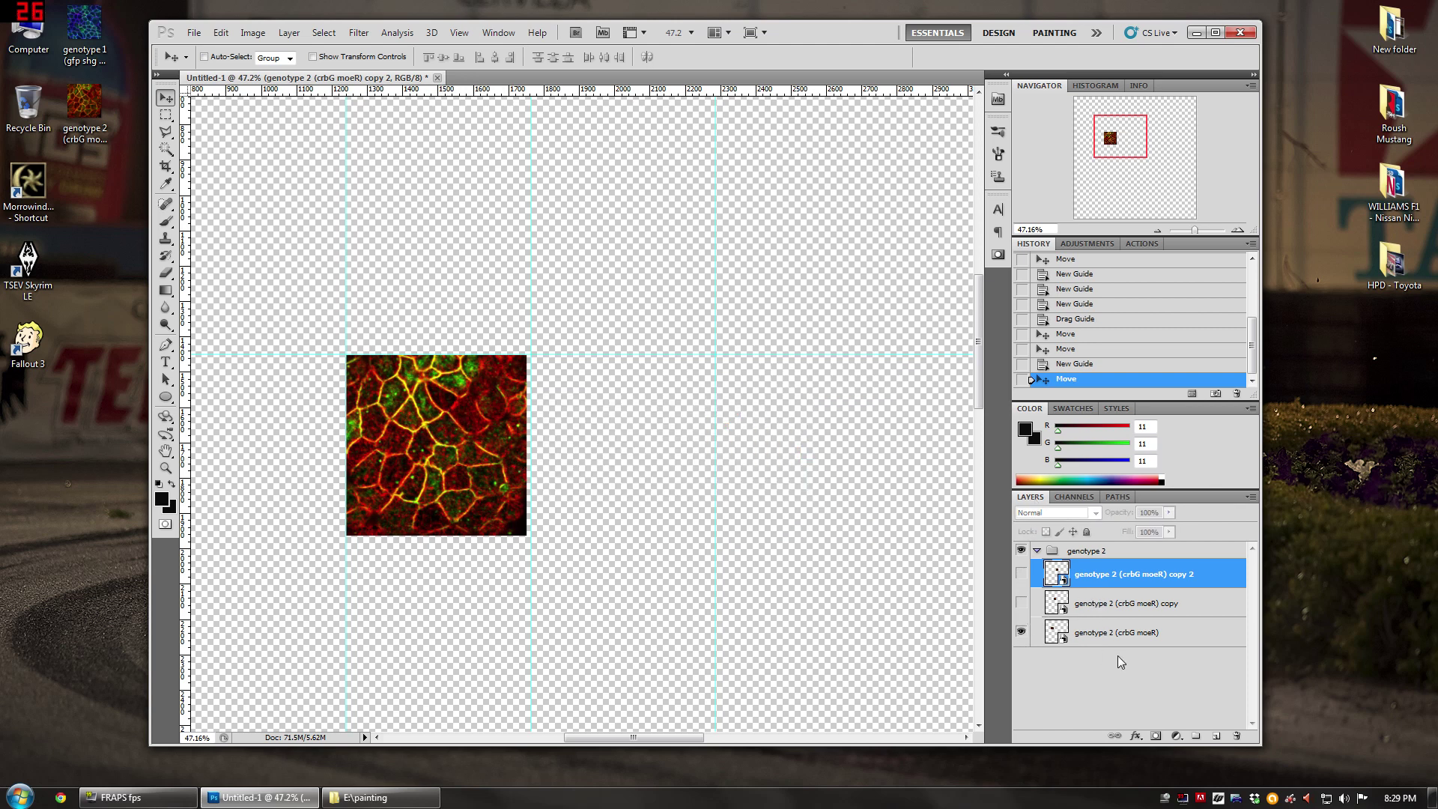
Step: Reorder the group's layers to match the images from left to right, with the original on top and copy 2 lowest, and show both copies
left_click(1093, 633)
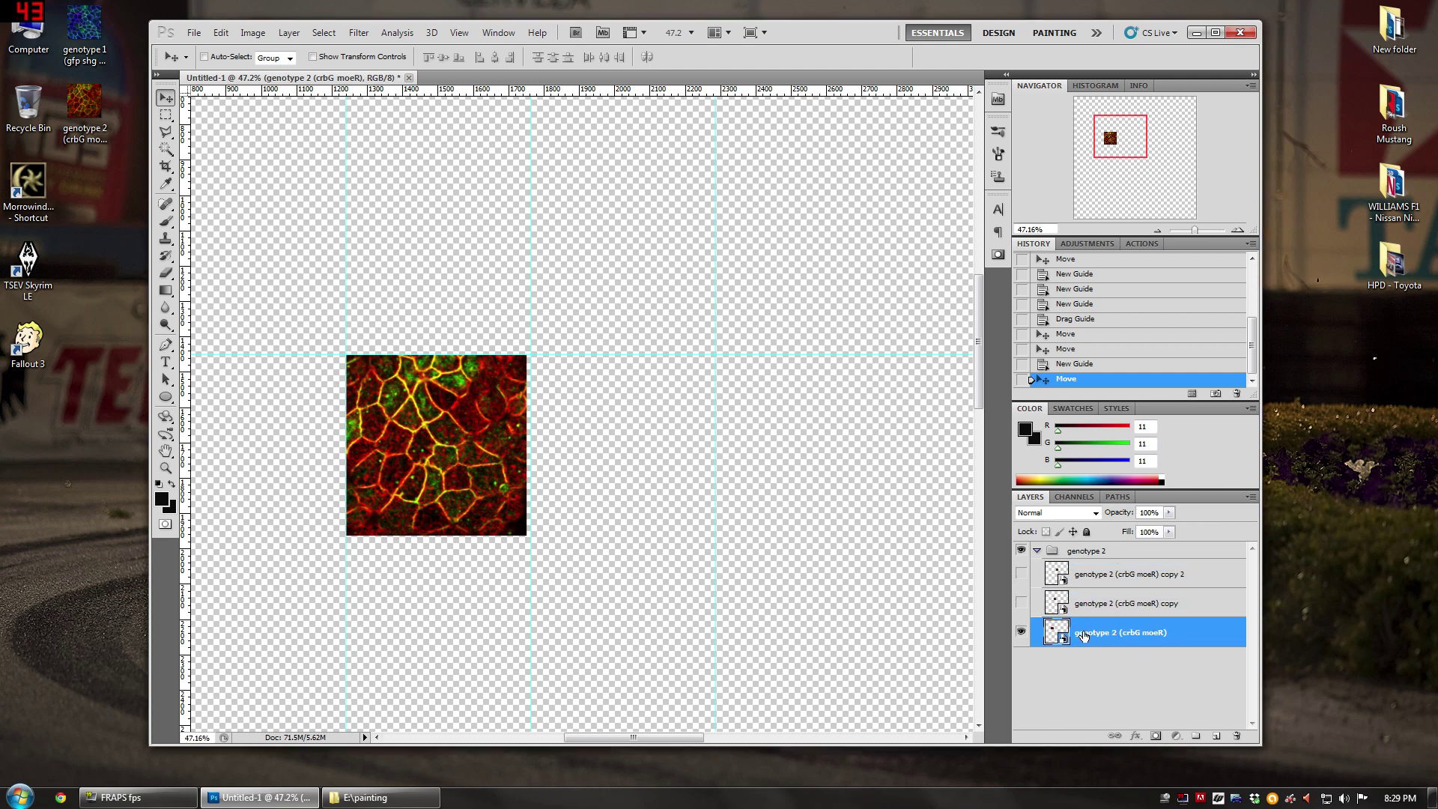
left_click_drag(1084, 635, 1086, 562)
left_click_drag(1100, 639, 1094, 589)
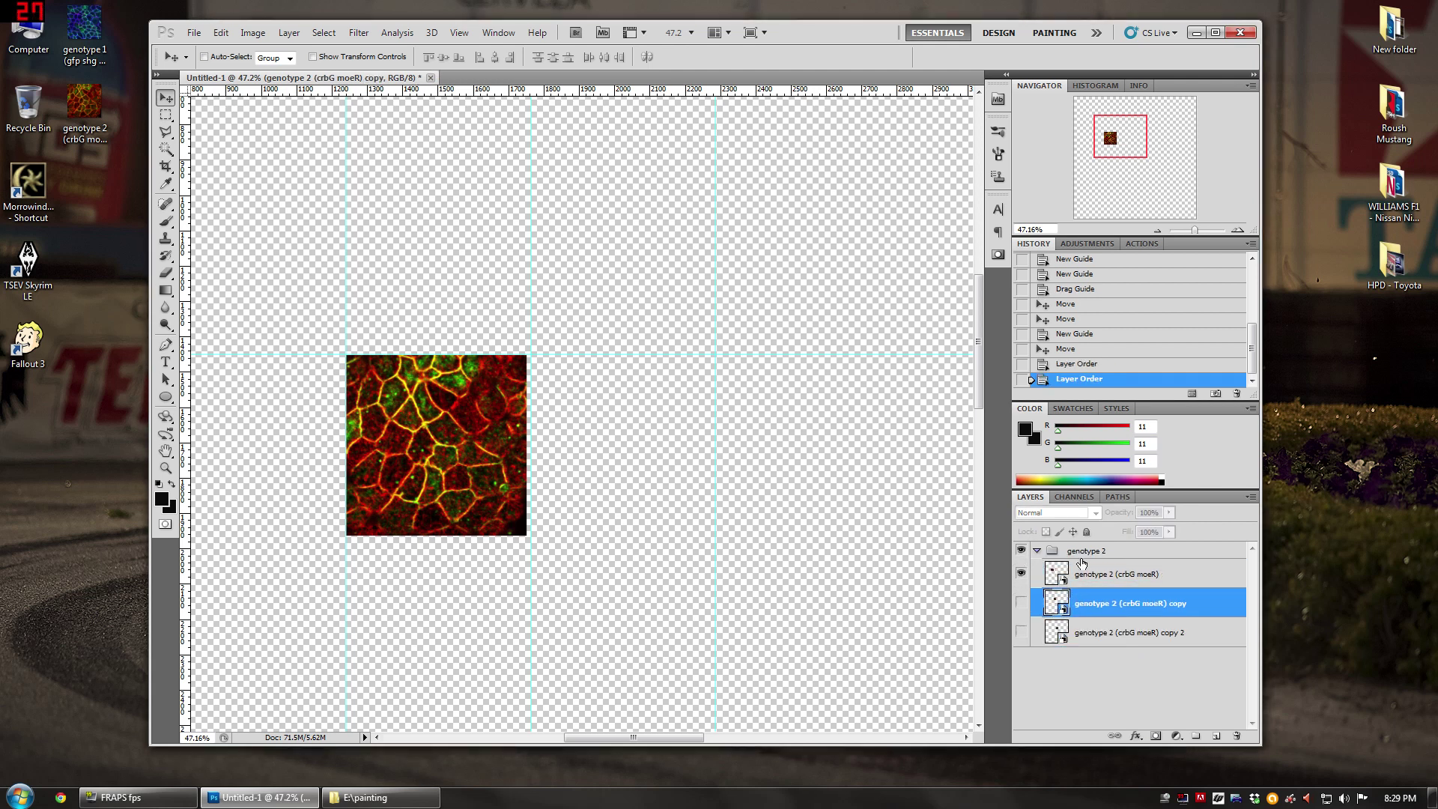
left_click(1021, 603)
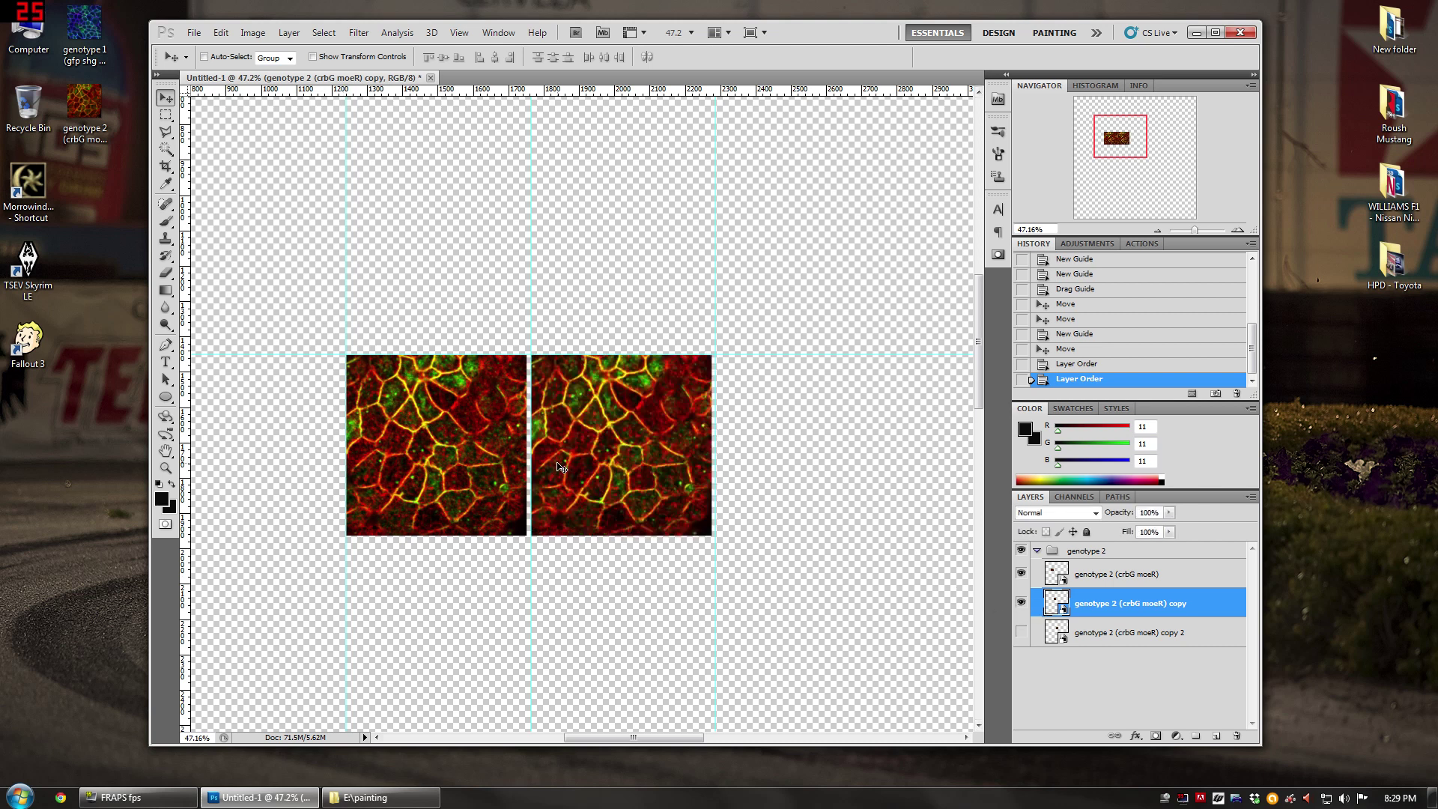
left_click(1021, 632)
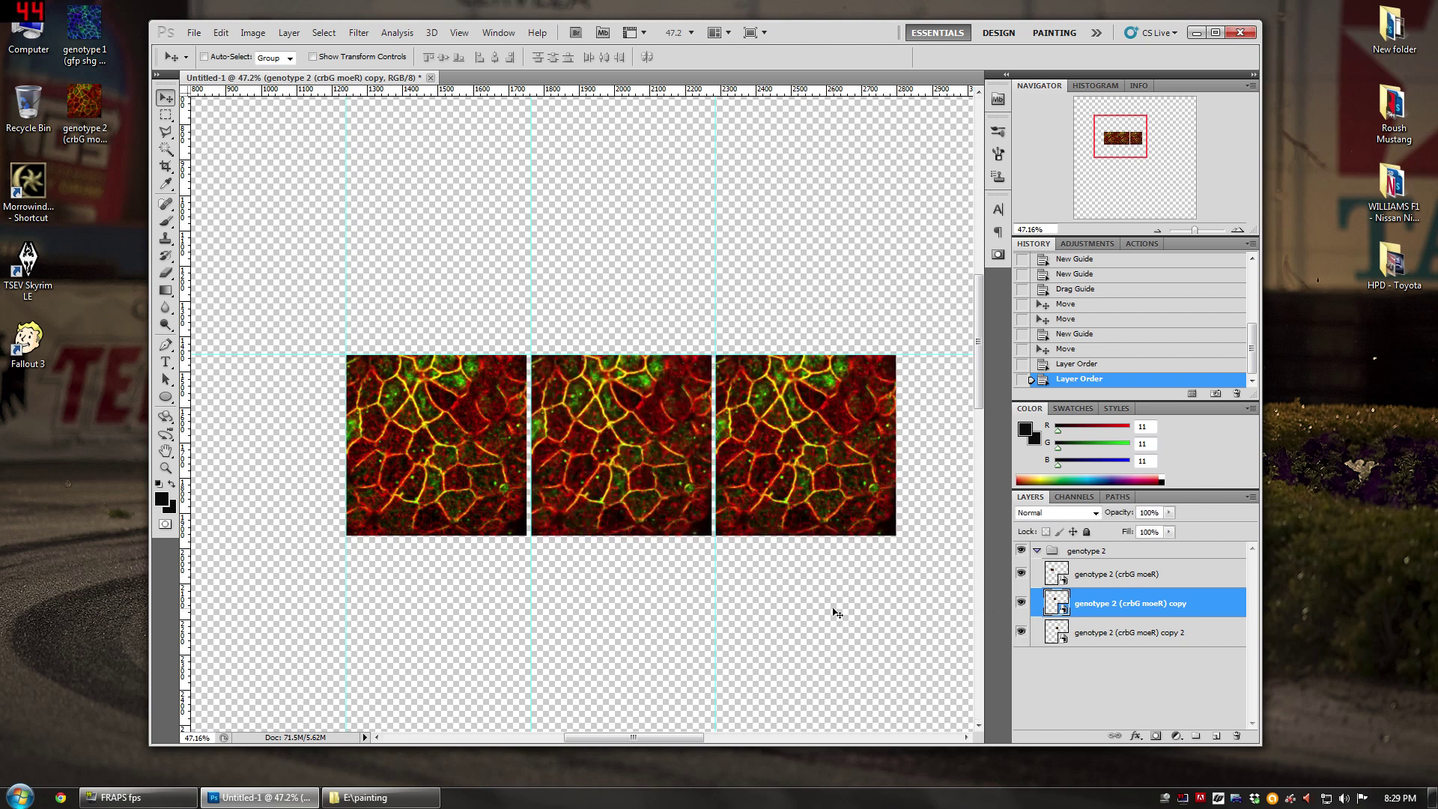
Step: Add a Channel Mixer adjustment layer directly above the original genotype 2 image layer
left_click(1108, 574)
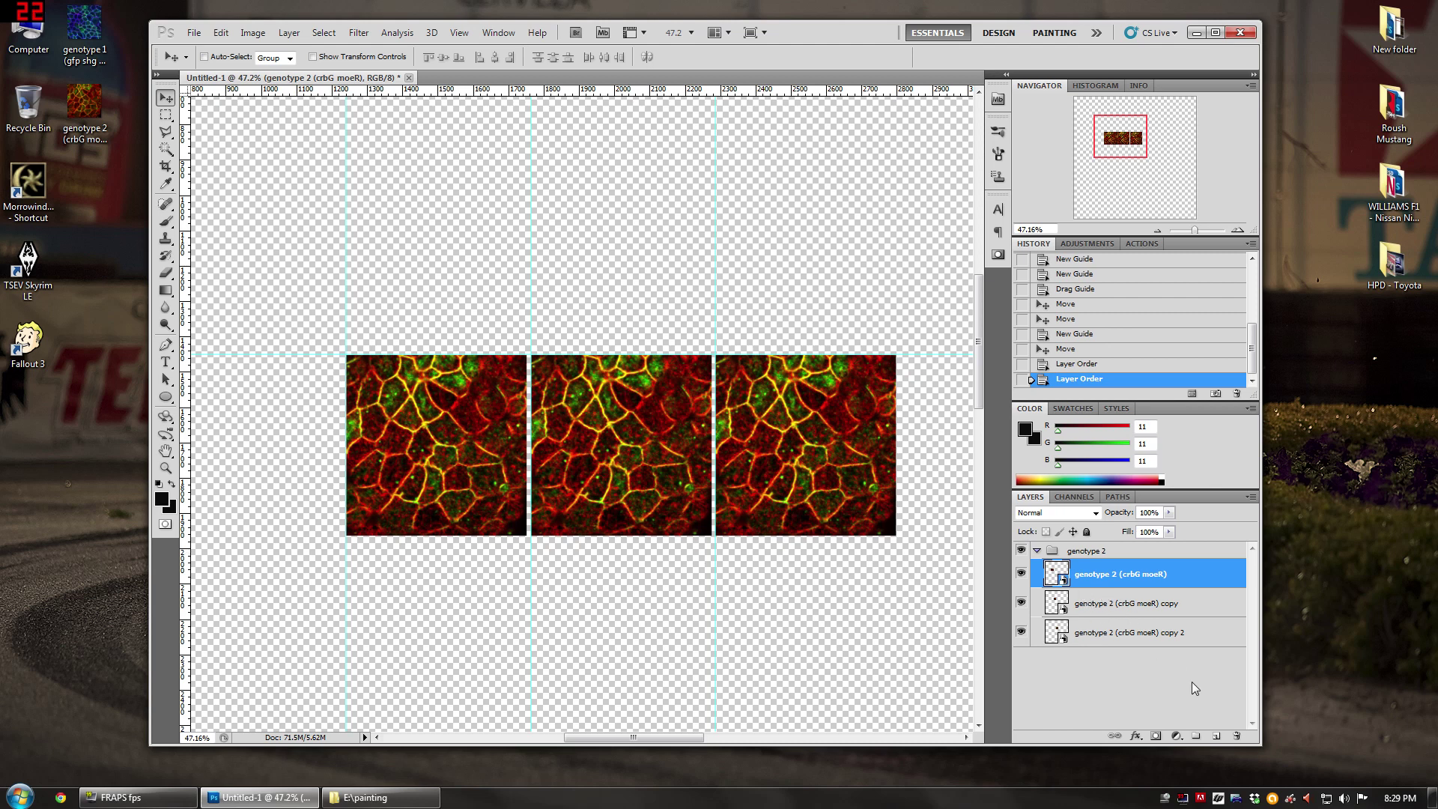
left_click(1021, 574)
left_click(1022, 574)
left_click(1177, 740)
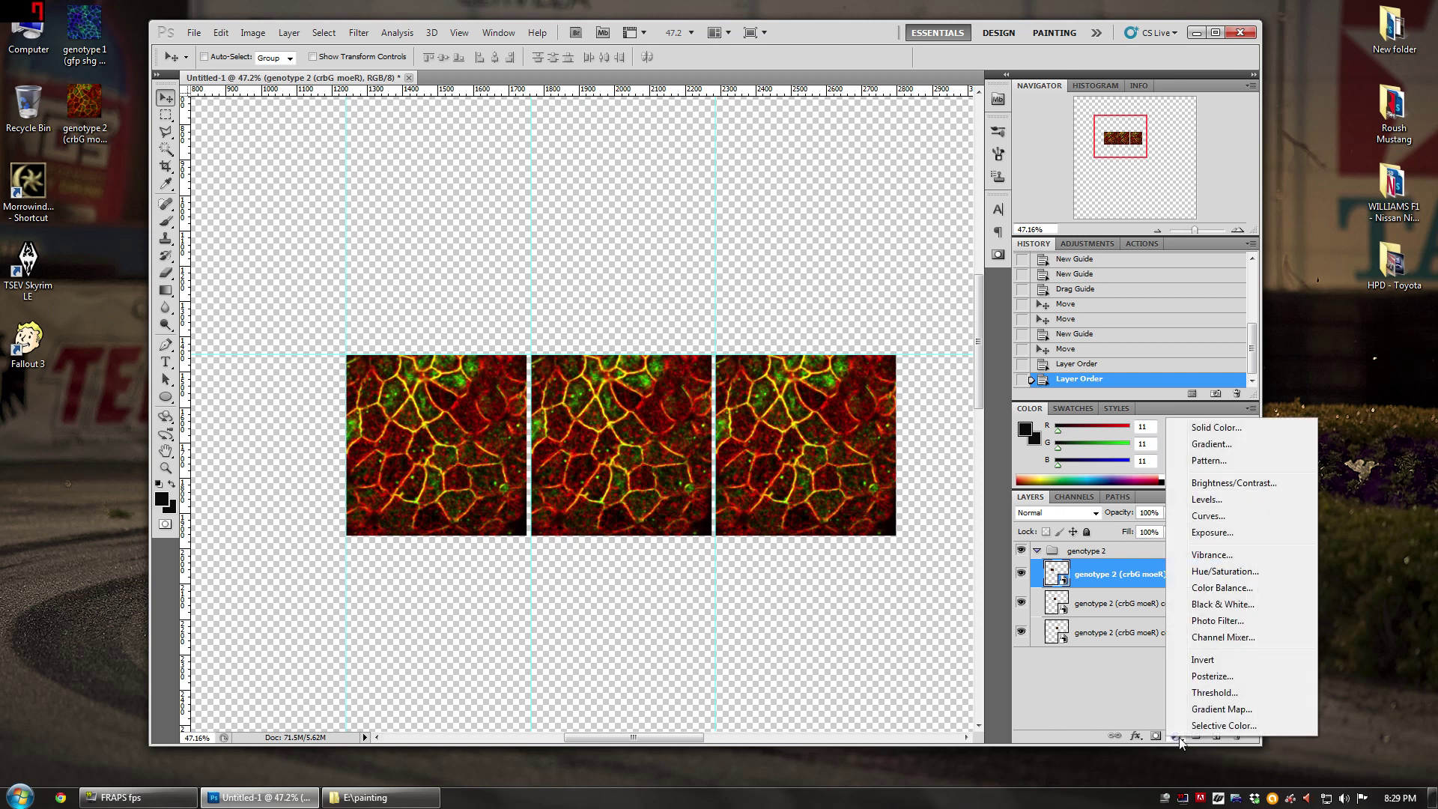
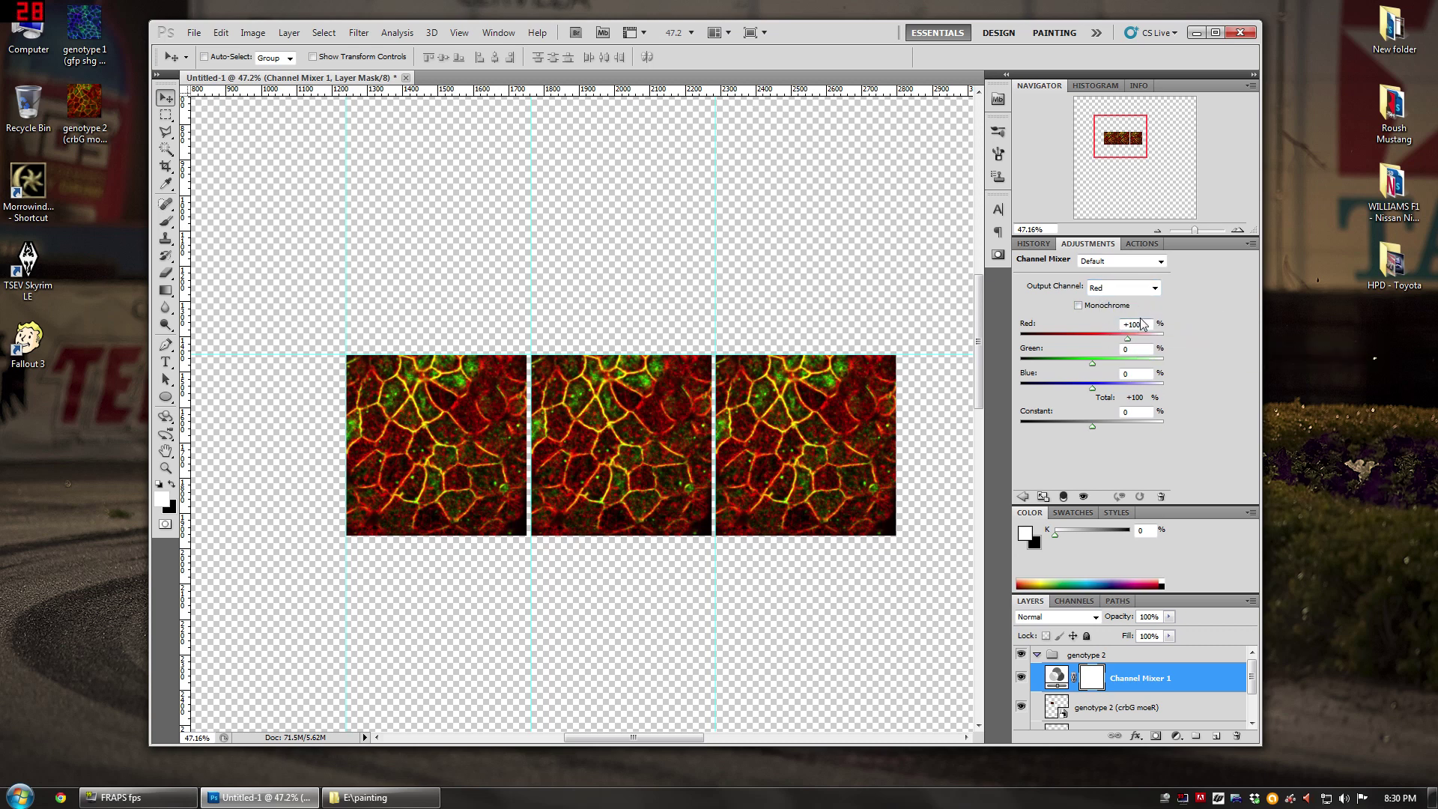
Step: Set the blue contribution of the Channel Mixer's Blue output channel to 0%
left_click(1121, 289)
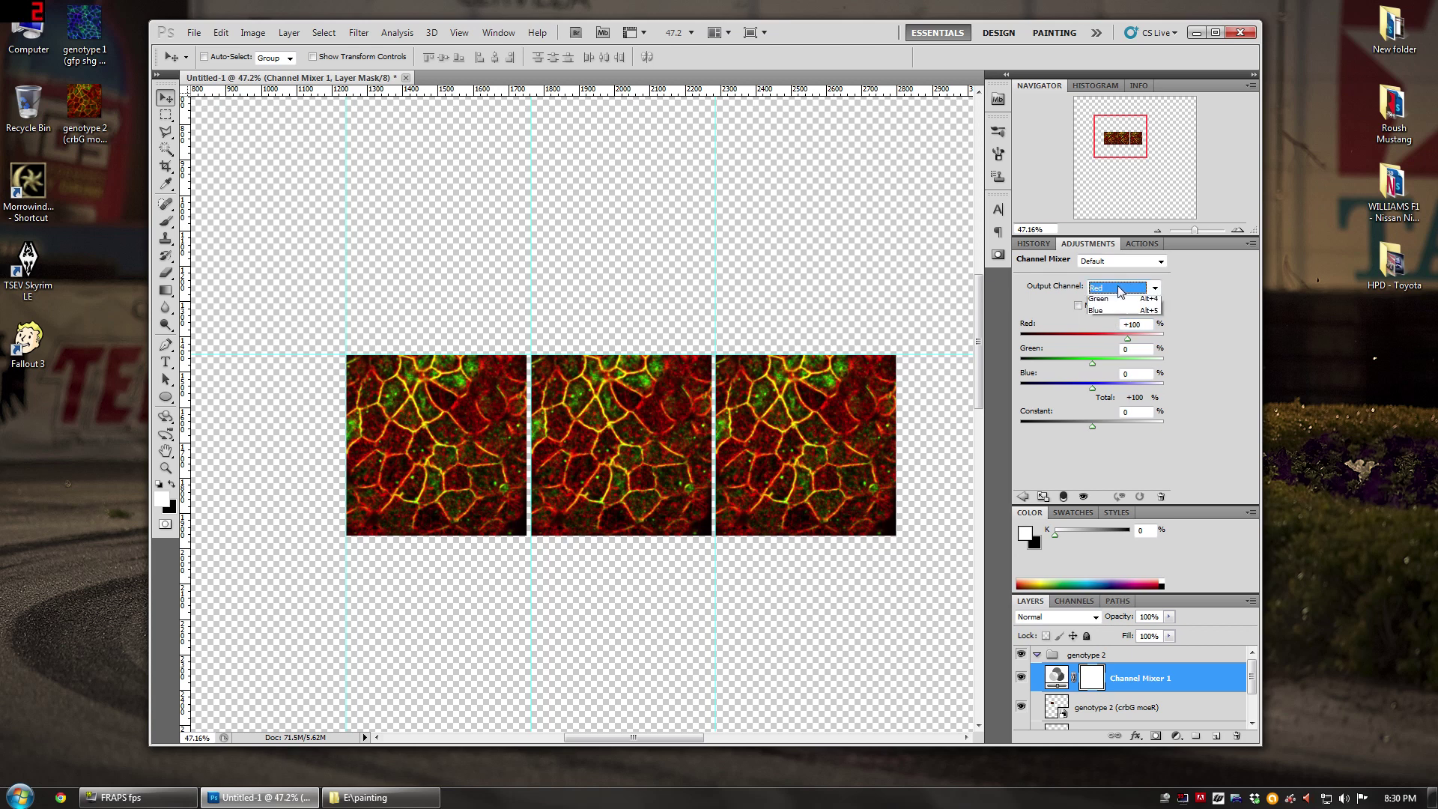
left_click(1109, 314)
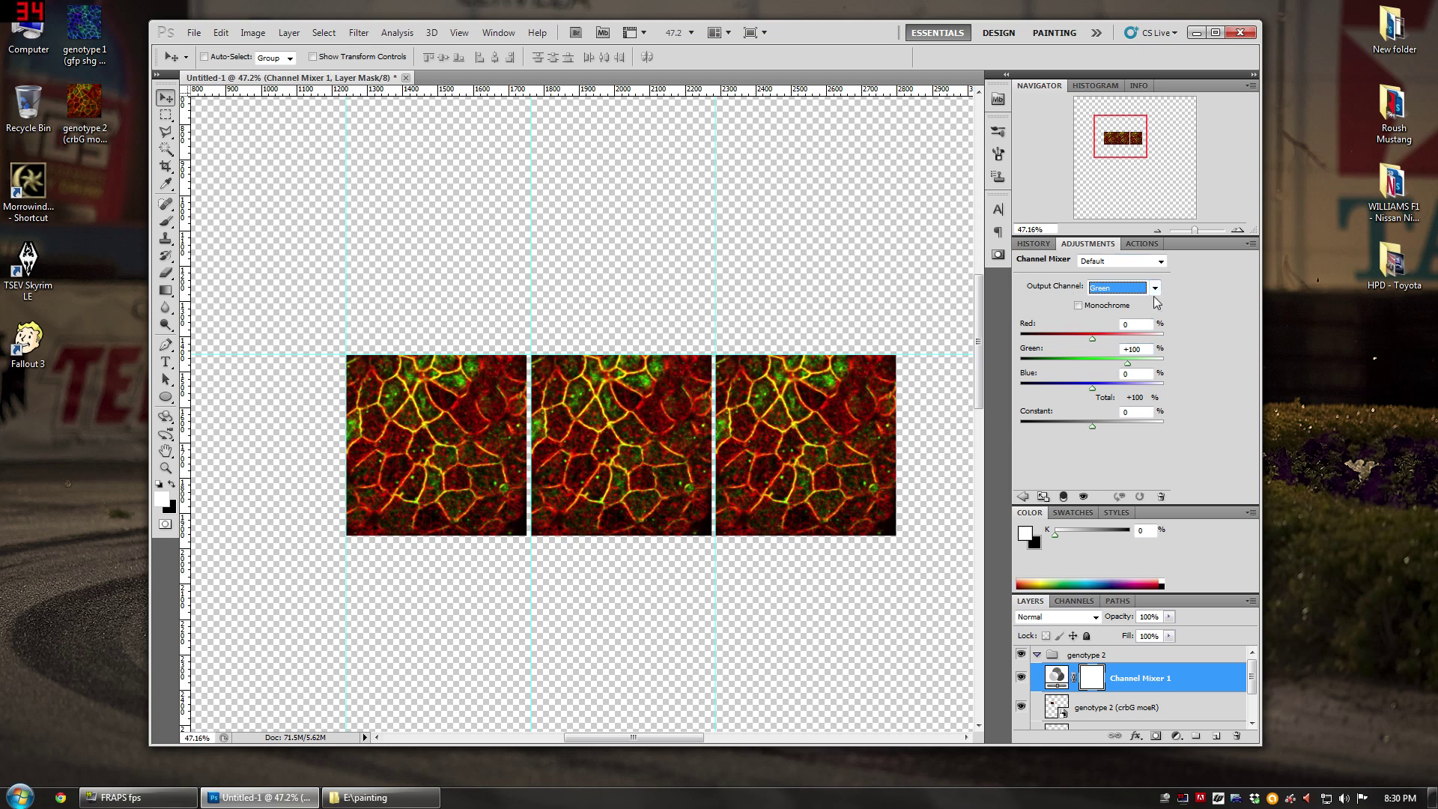
left_click(1121, 288)
left_click(1114, 334)
left_click(1132, 373)
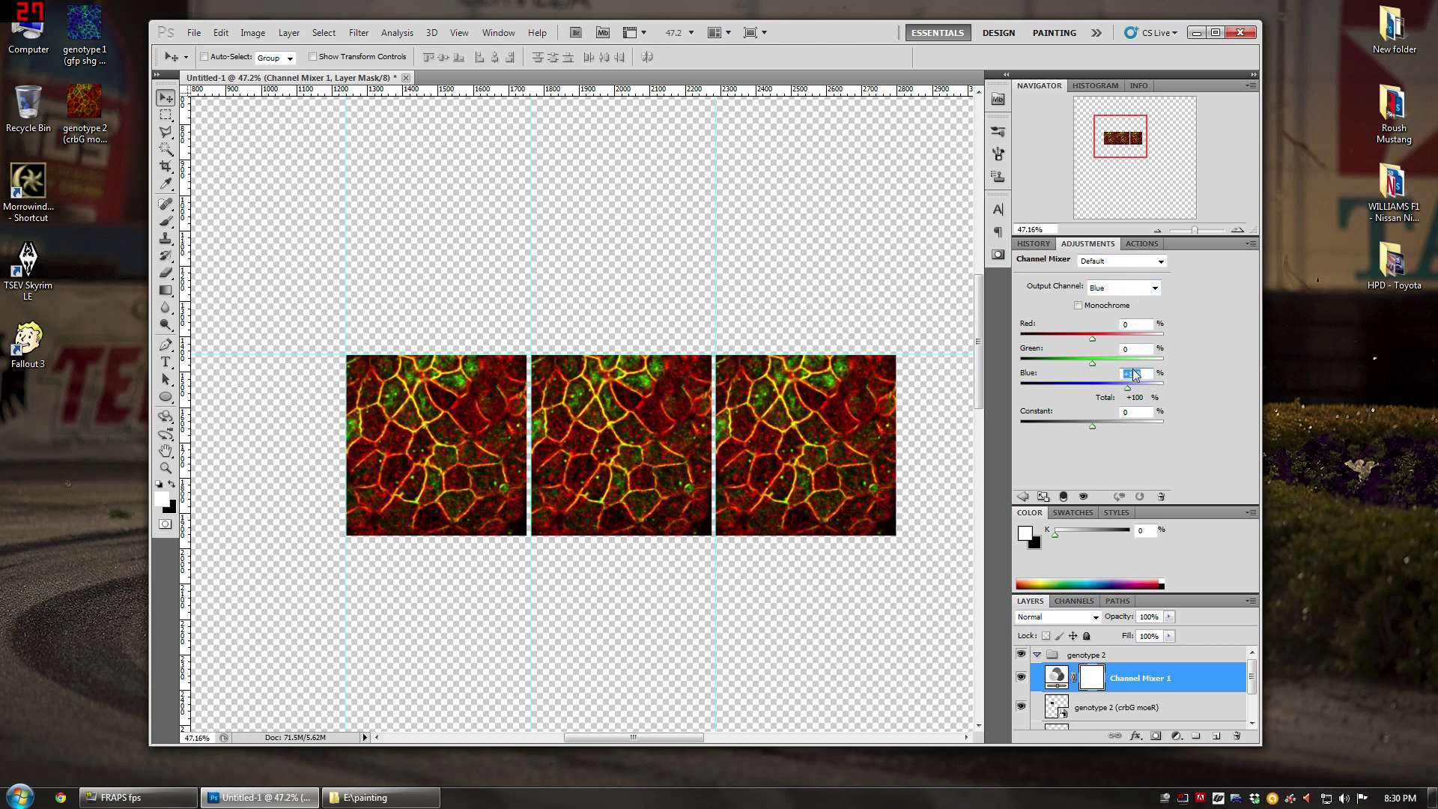
type("0")
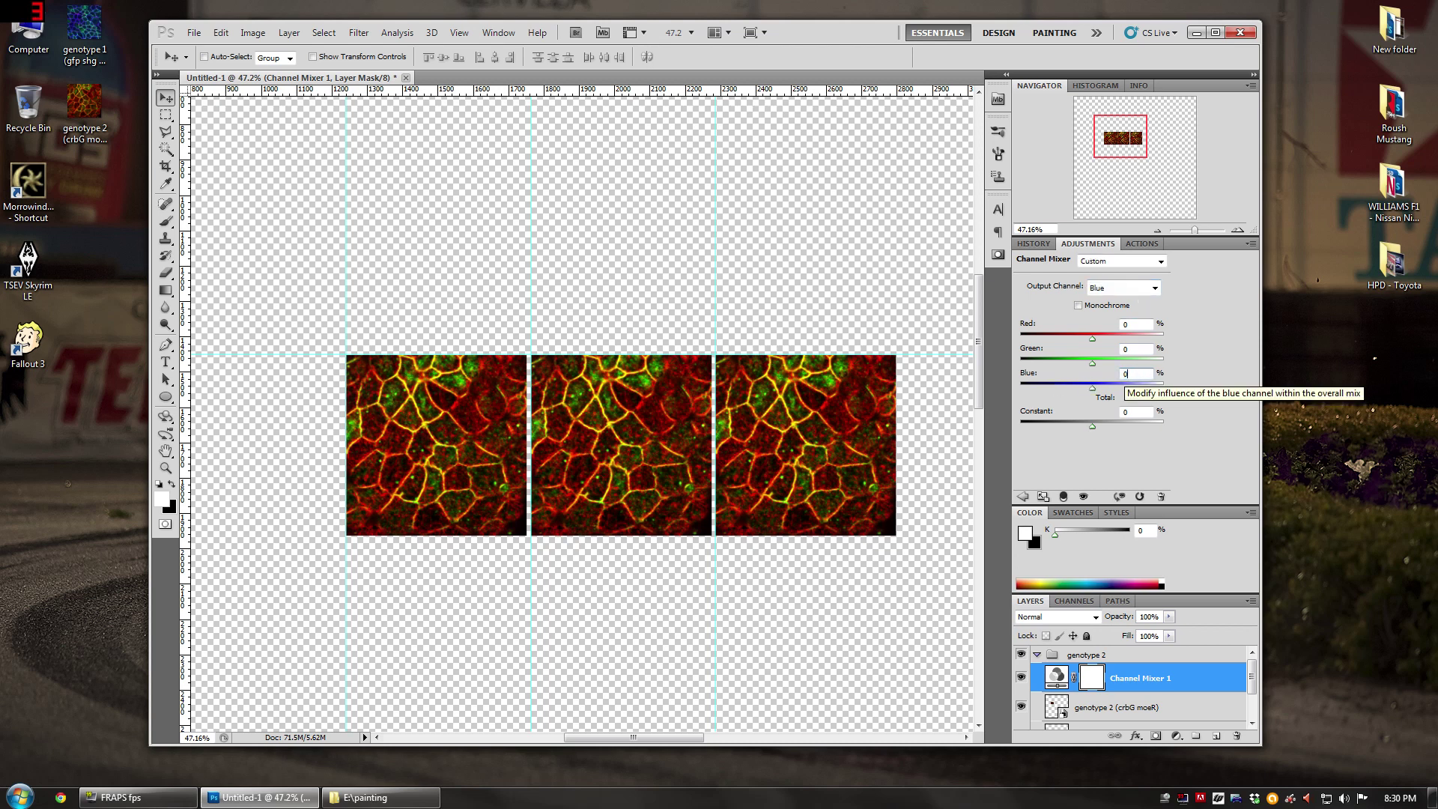
Step: Set the red contribution of the Red output channel to 0% and check the Green output channel's settings
left_click(1120, 288)
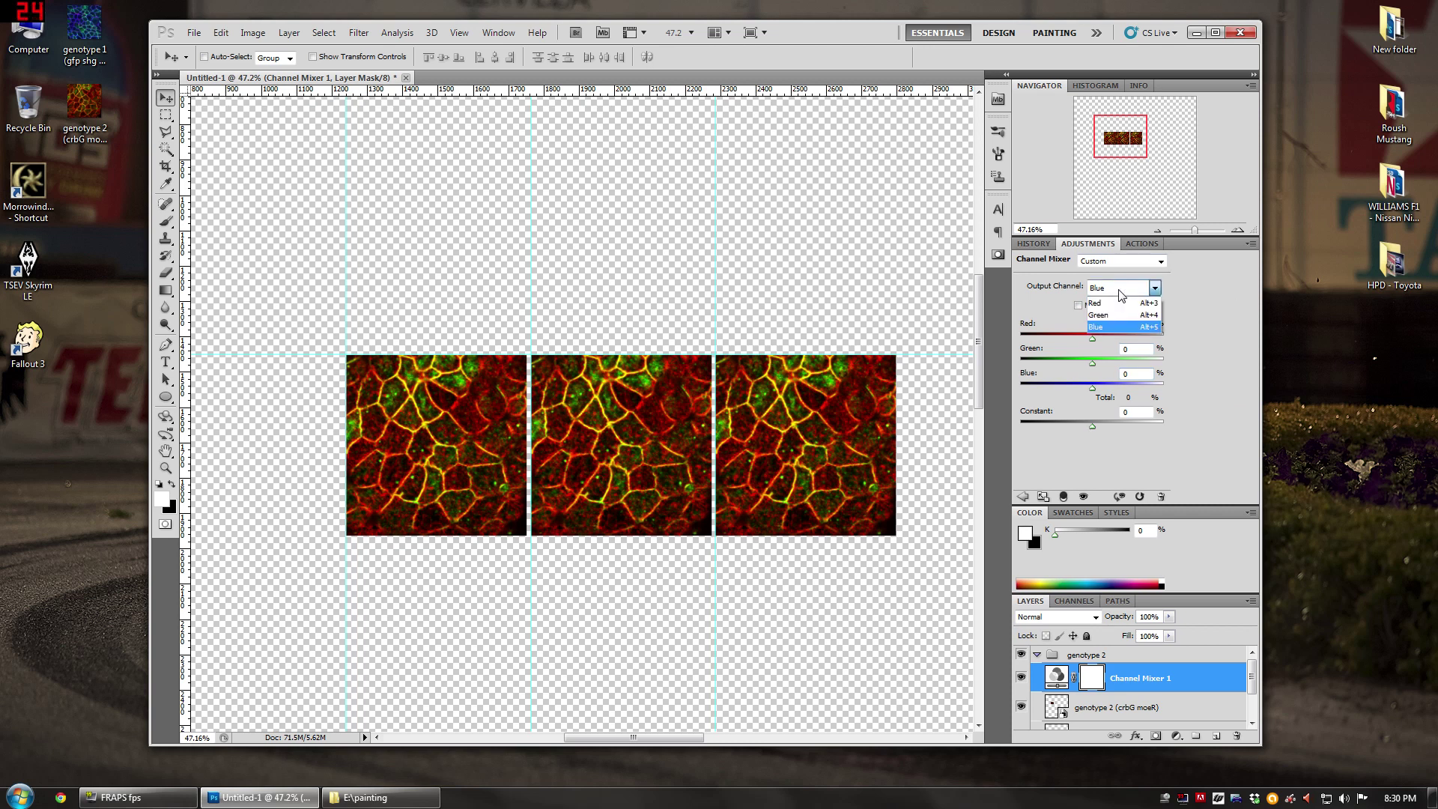
left_click(1116, 311)
left_click(1136, 323)
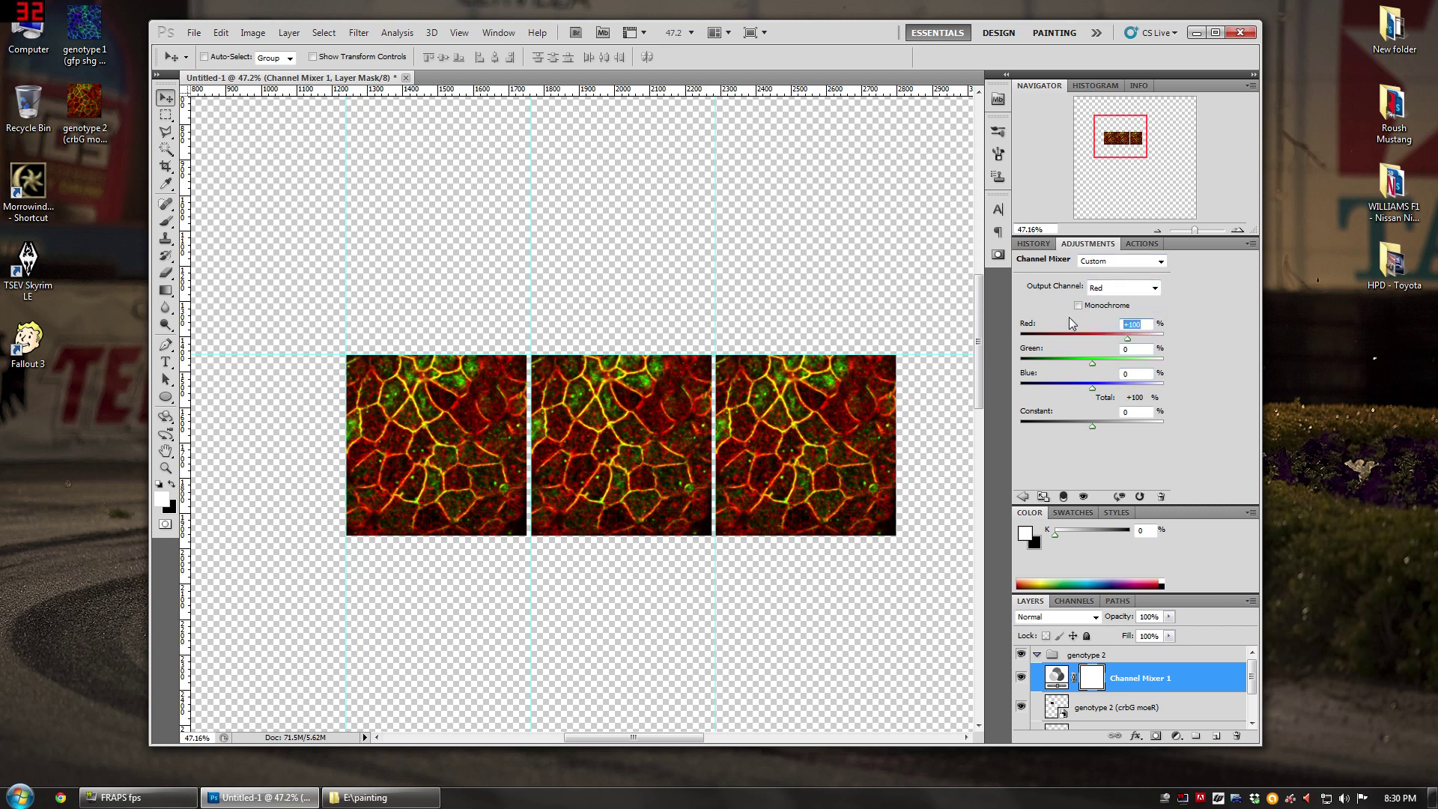
type("0")
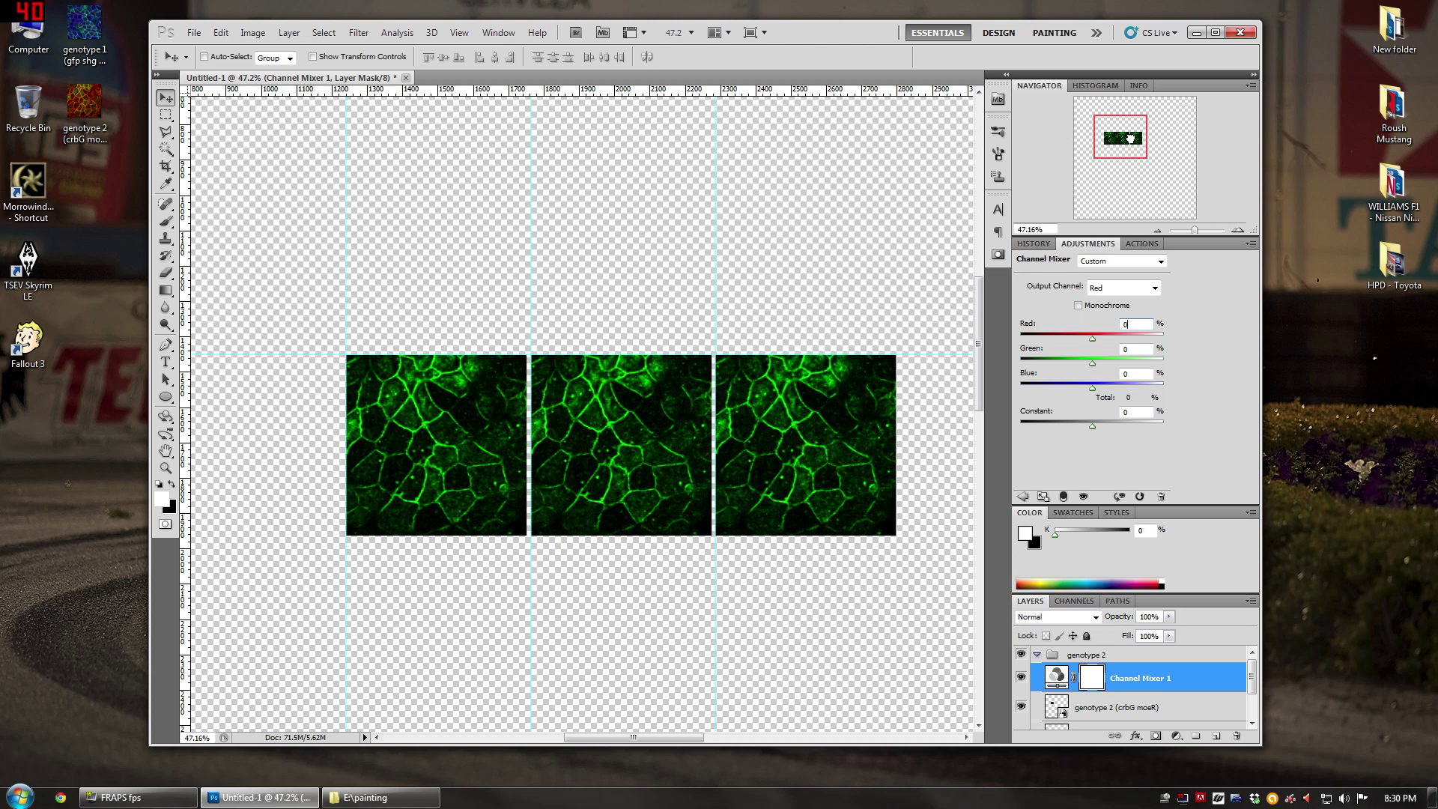
left_click_drag(1129, 137, 1132, 139)
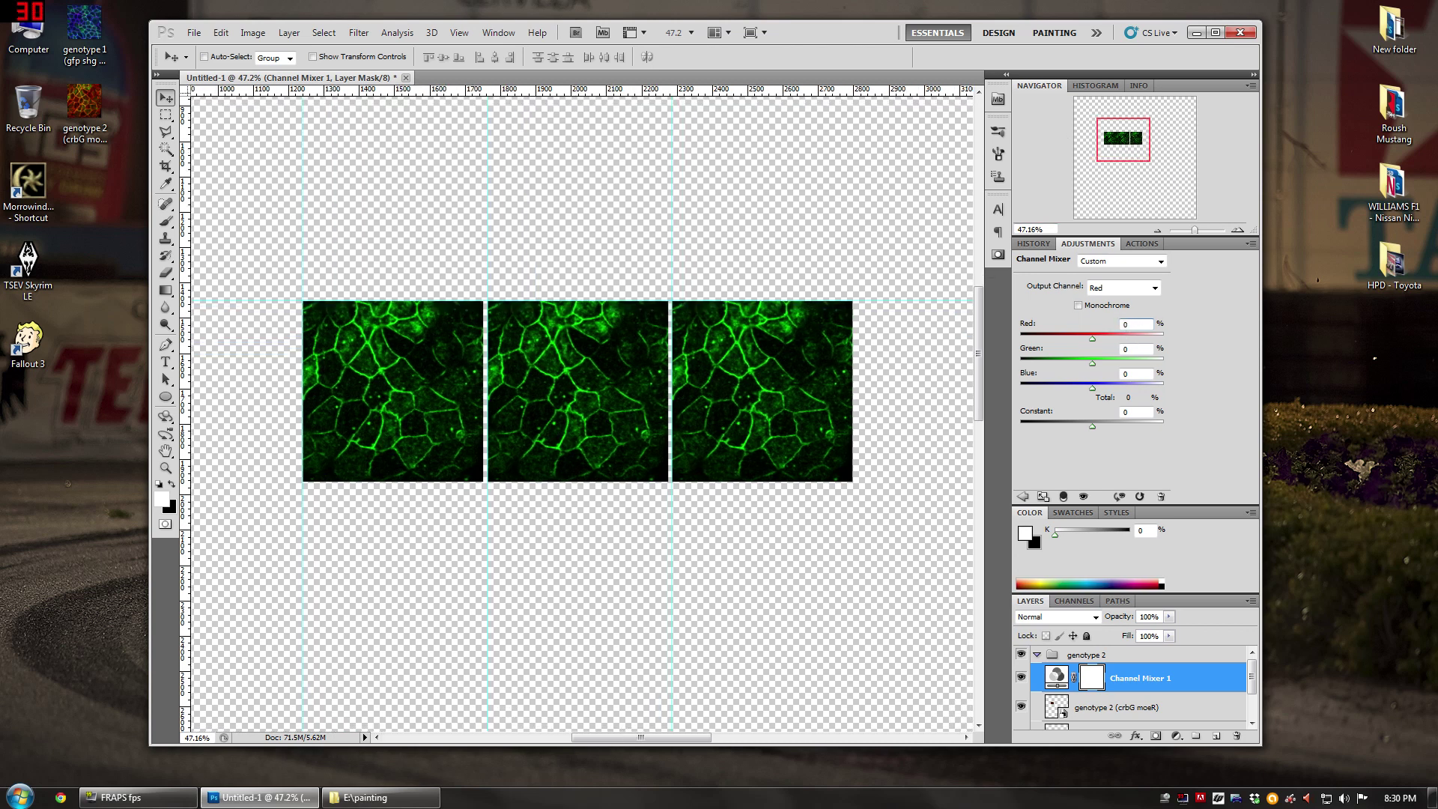
left_click(1121, 287)
left_click(1107, 307)
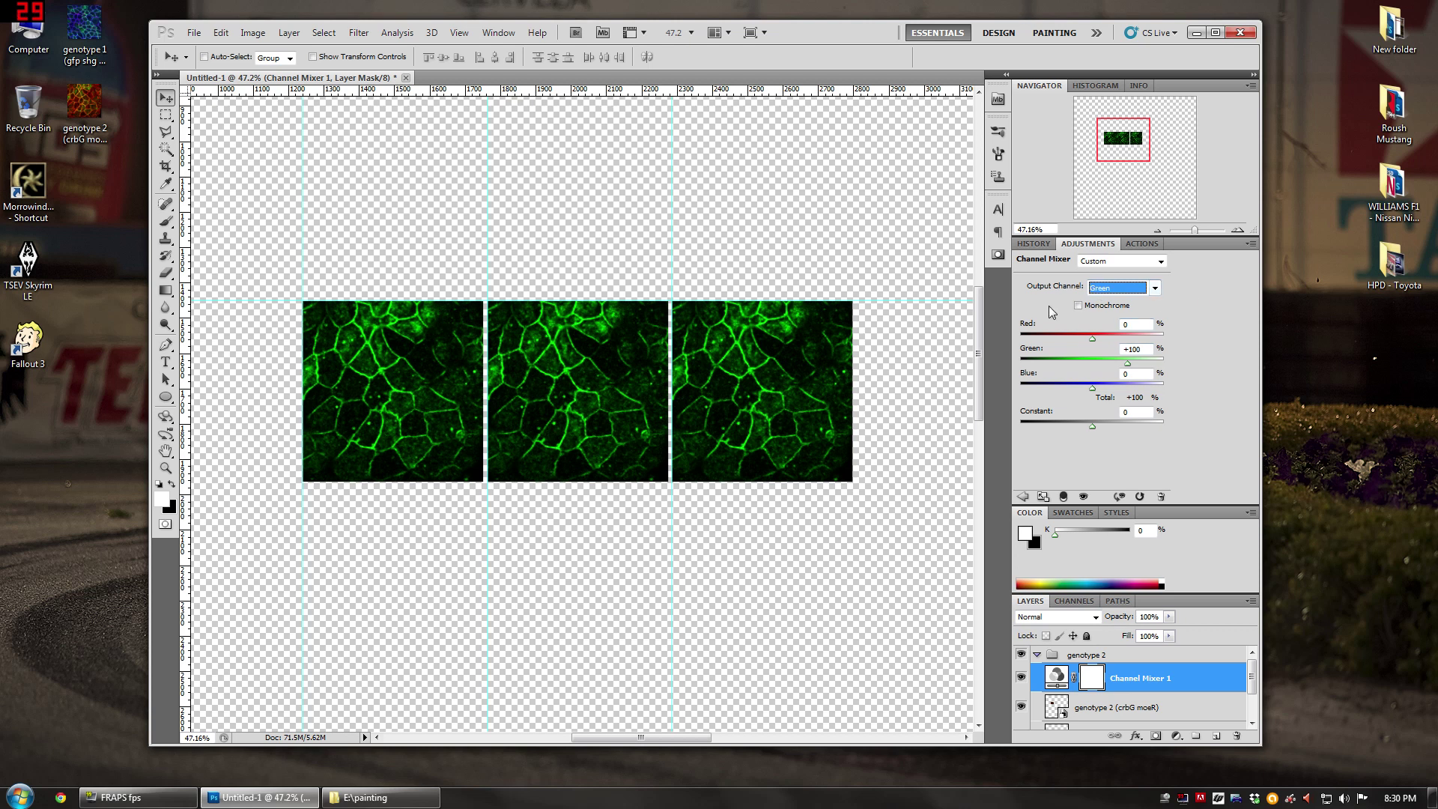
Step: Make more room for the layer list and clip the Channel Mixer to the original genotype 2 layer so only the first image is affected
scroll(1108, 693, "down", 1)
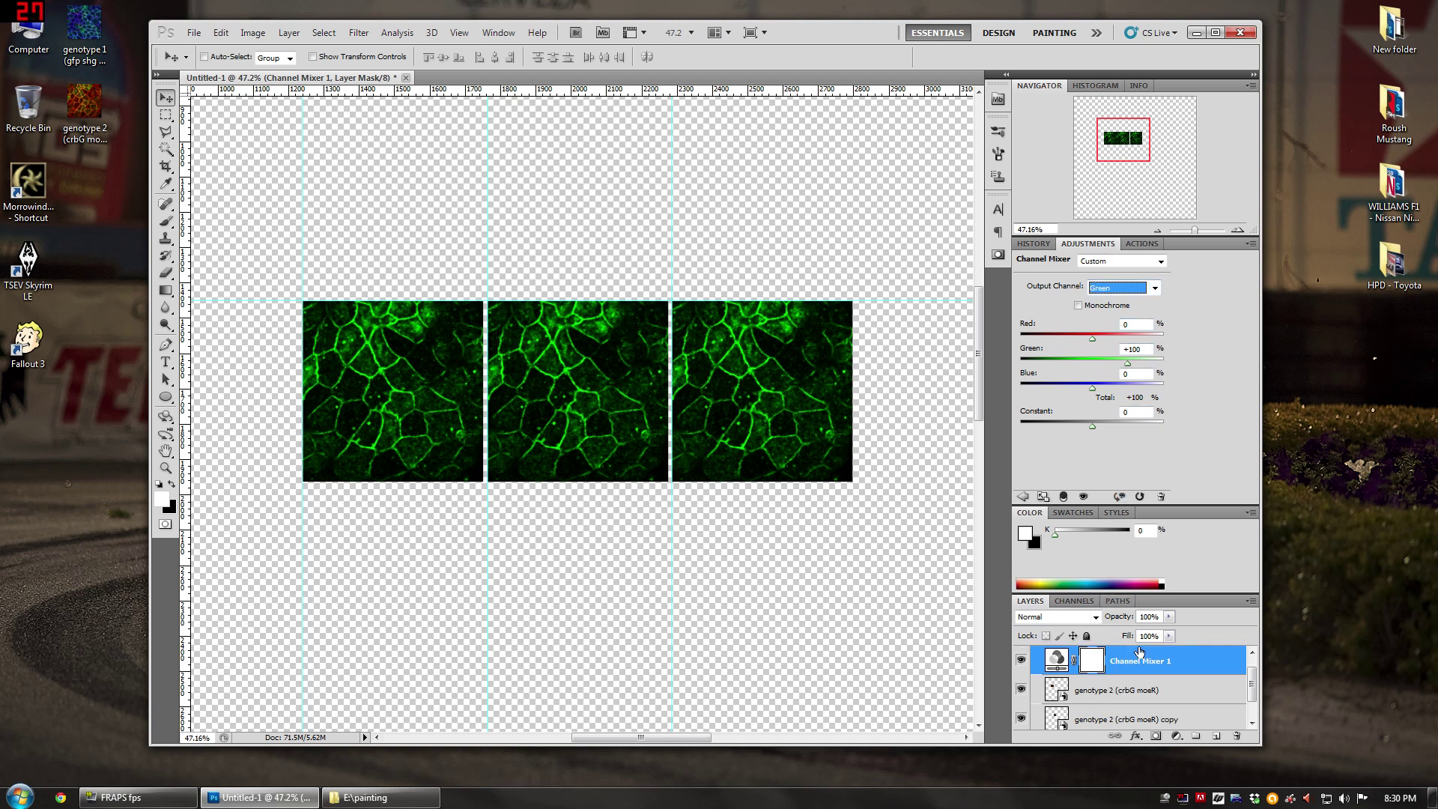
left_click_drag(1174, 593, 1174, 532)
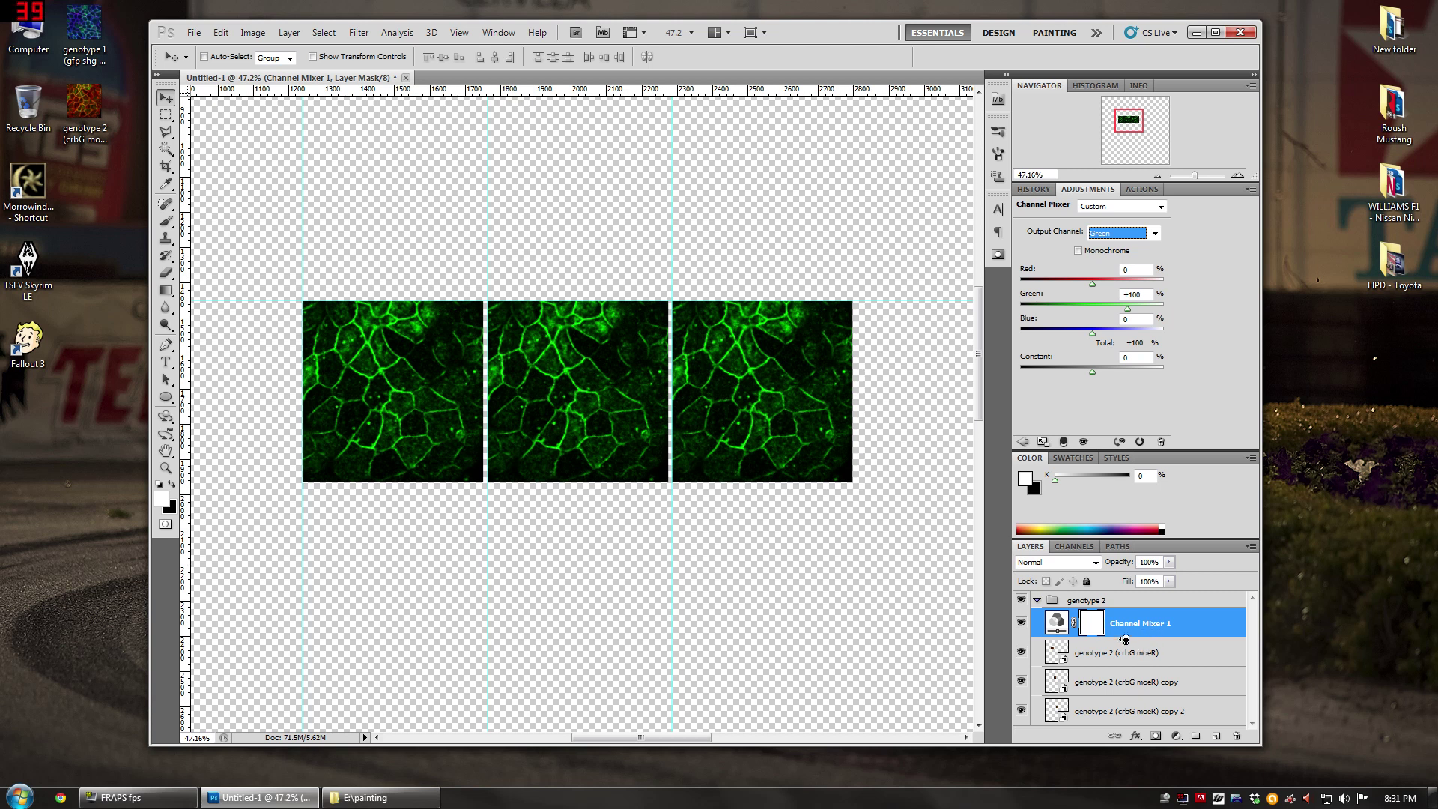
left_click(1133, 639, "alt")
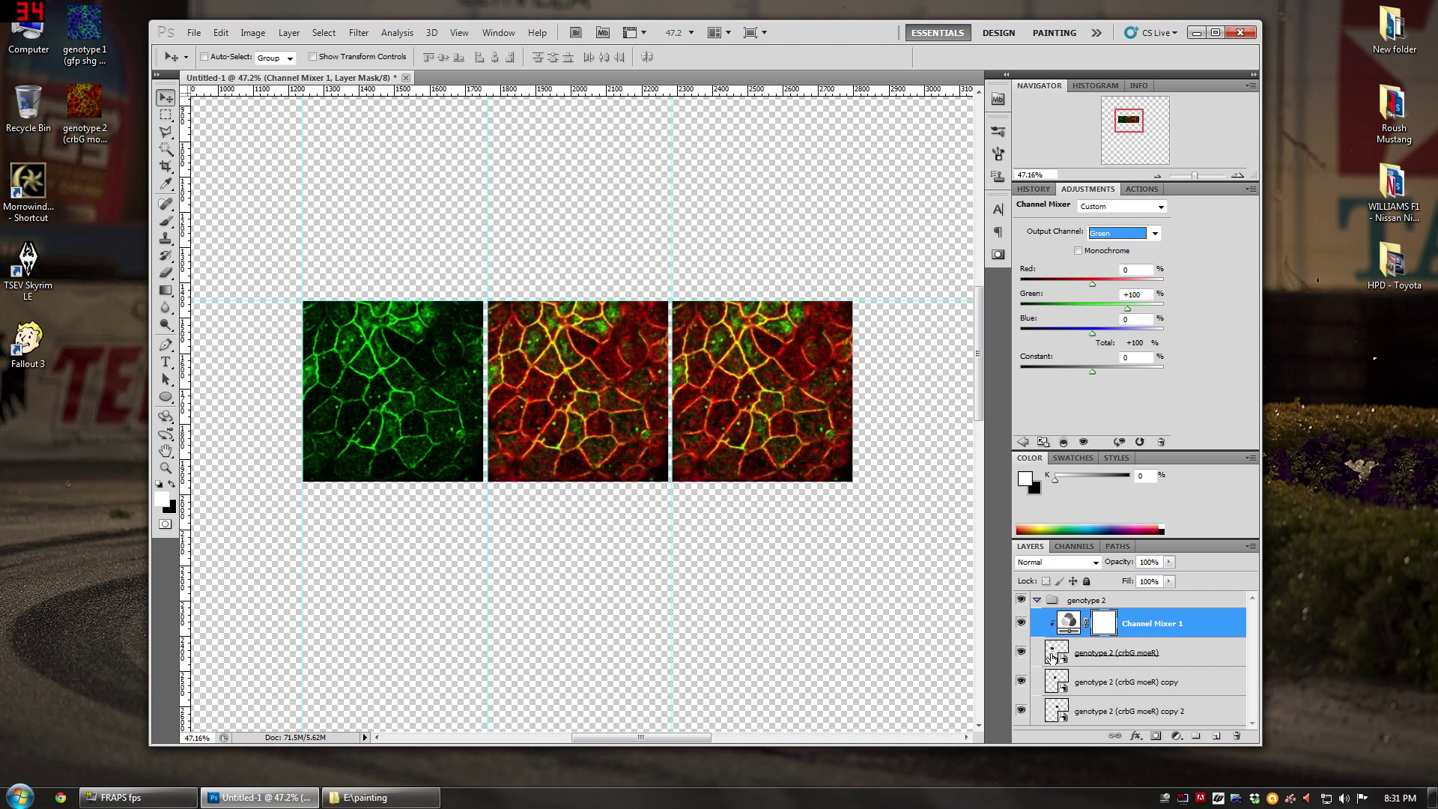
left_click(1021, 650)
left_click(1020, 651)
Step: Add a second Channel Mixer adjustment clipped to the genotype 2 copy layer that holds the middle image
left_click(1112, 684)
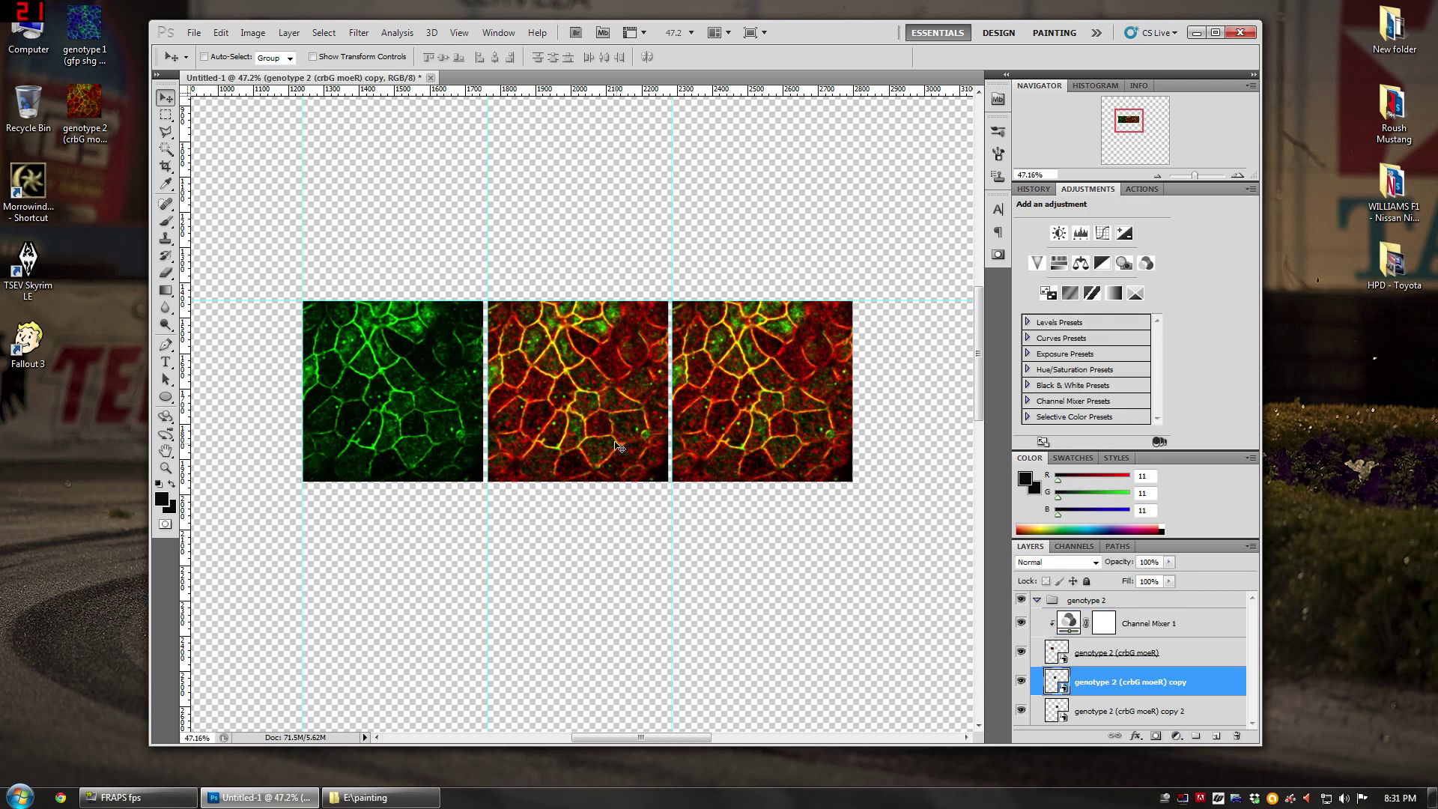
left_click(1179, 736)
left_click(1227, 638)
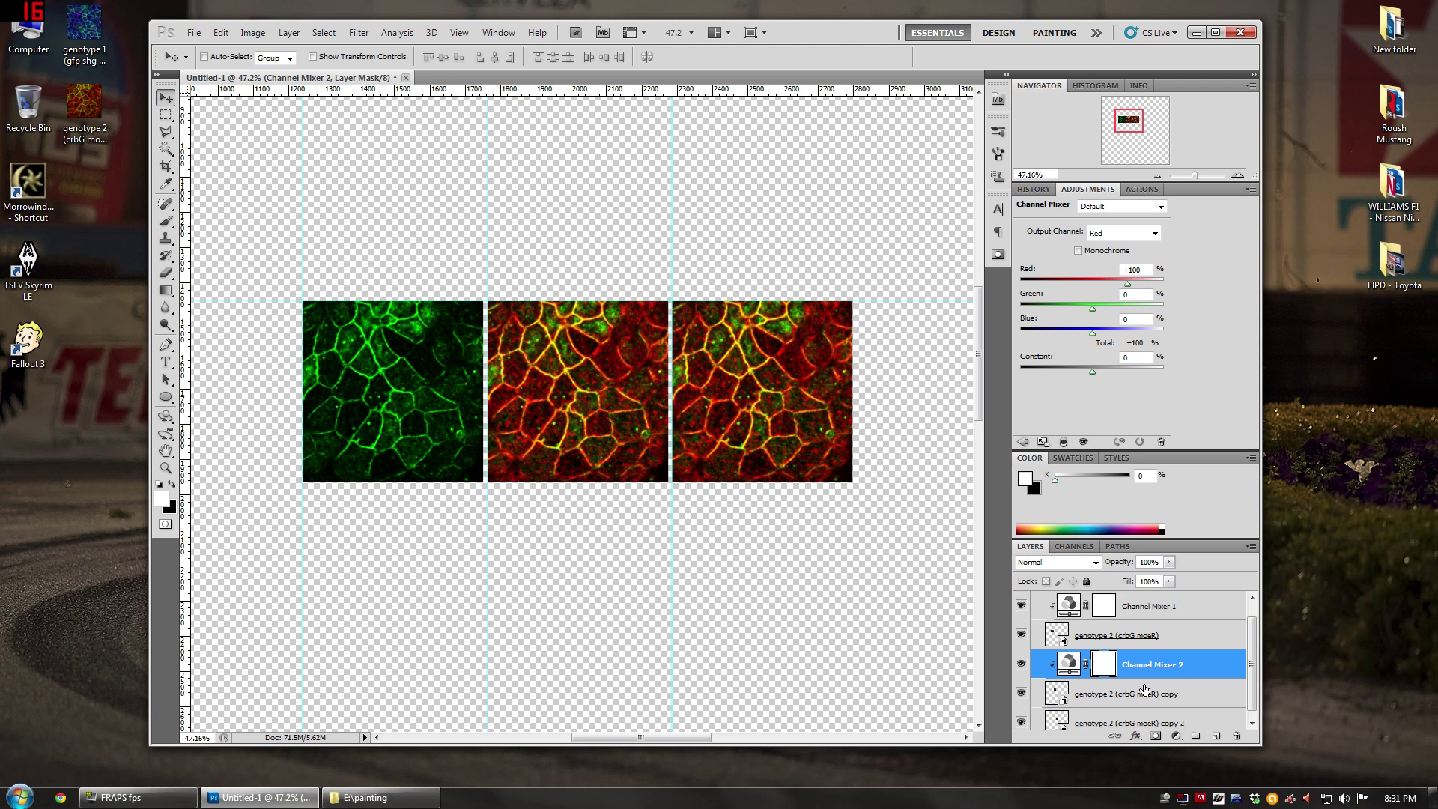
Step: In the middle image's Channel Mixer, set green to 0% for the Green output channel and blue to 0% for the Blue output channel
left_click(1133, 234)
left_click(1129, 260)
left_click(1135, 294)
type("0")
left_click(1124, 233)
left_click(1129, 270)
left_click(1020, 326)
type("0")
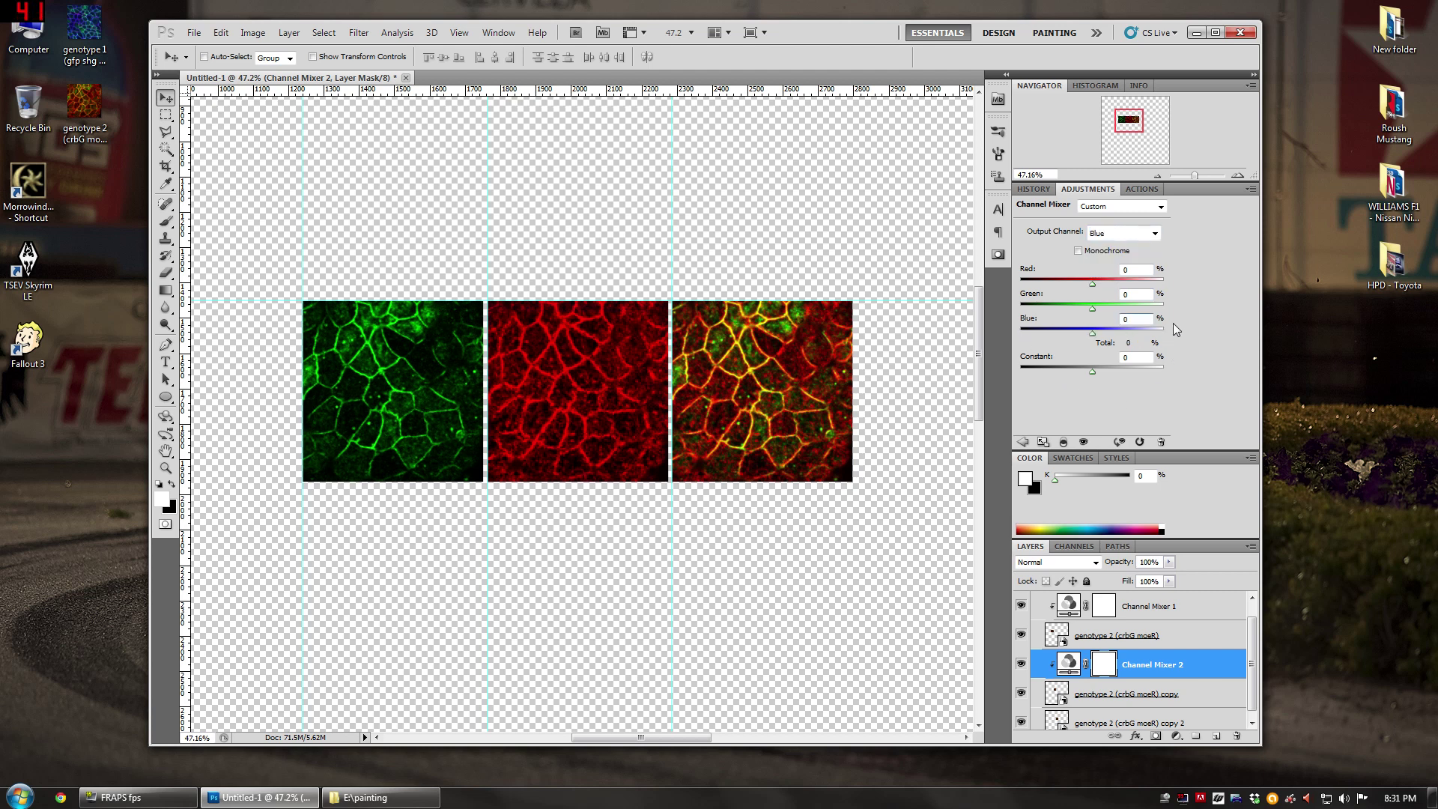
Step: Collapse the genotype 2 group and duplicate the whole group as a second row of images just below the first
left_click(1152, 643)
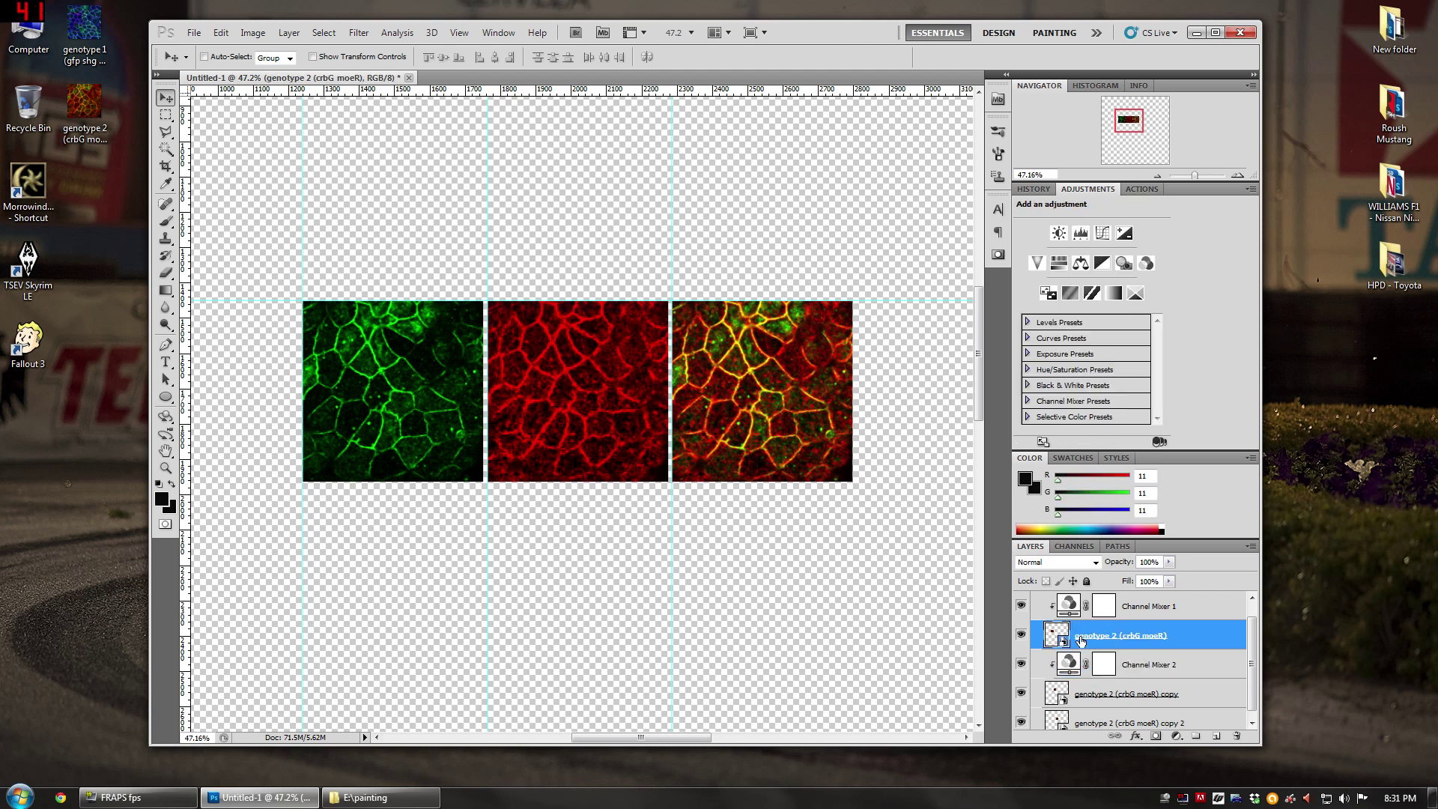
key("ctrl+alt+z")
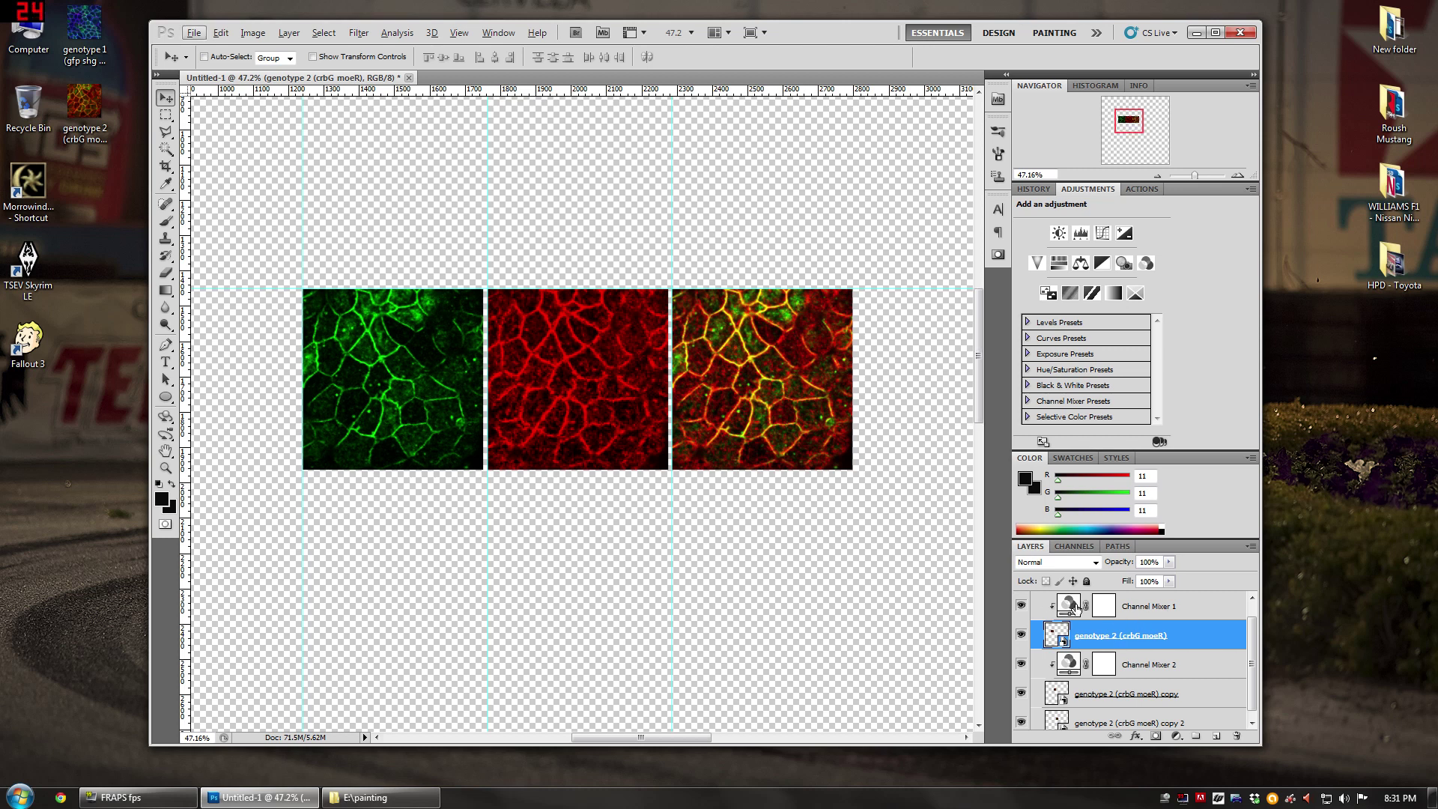
left_click(1036, 601)
left_click(1036, 601)
scroll(587, 475, "up", 1)
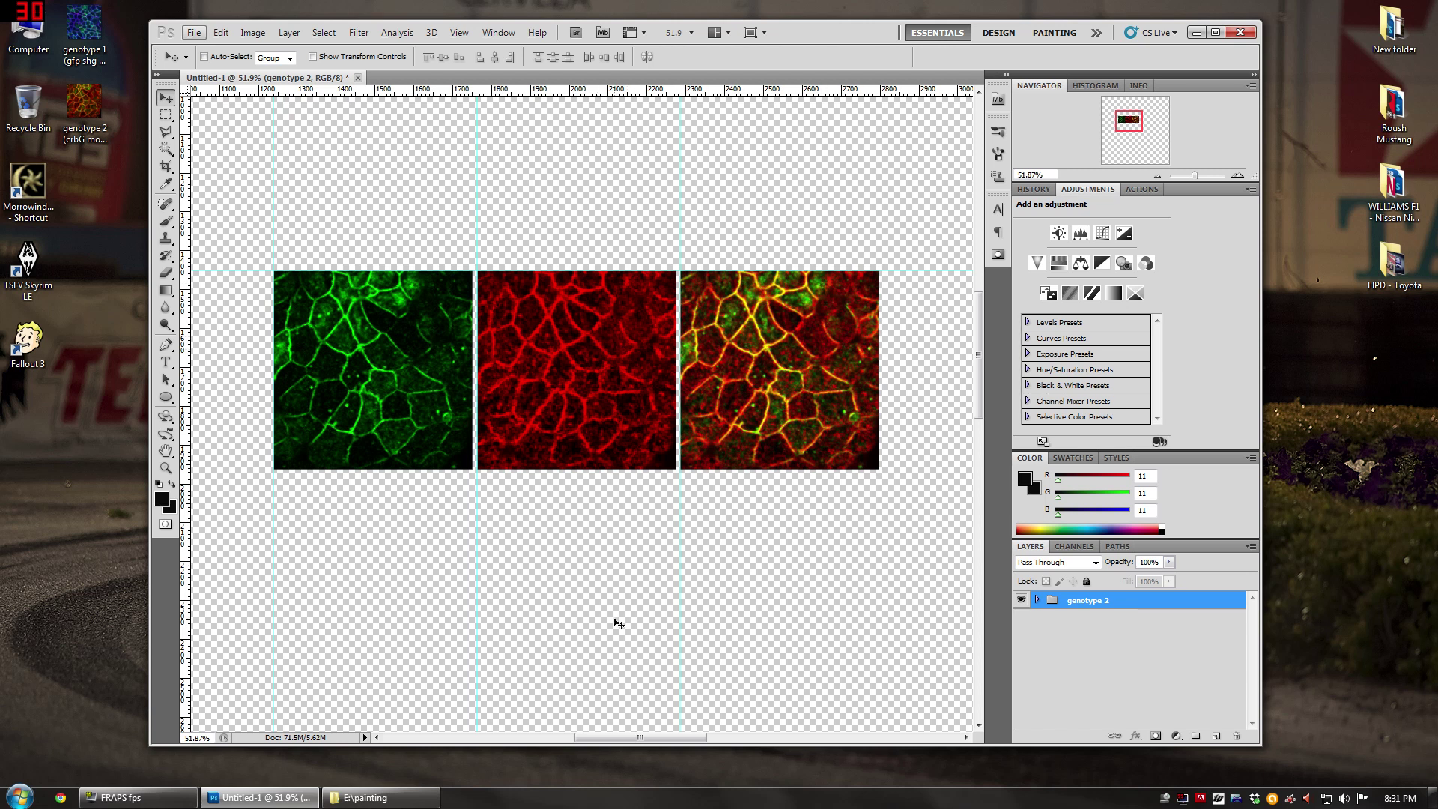
left_click_drag(361, 345, 361, 559, "alt")
scroll(423, 554, "down", 3)
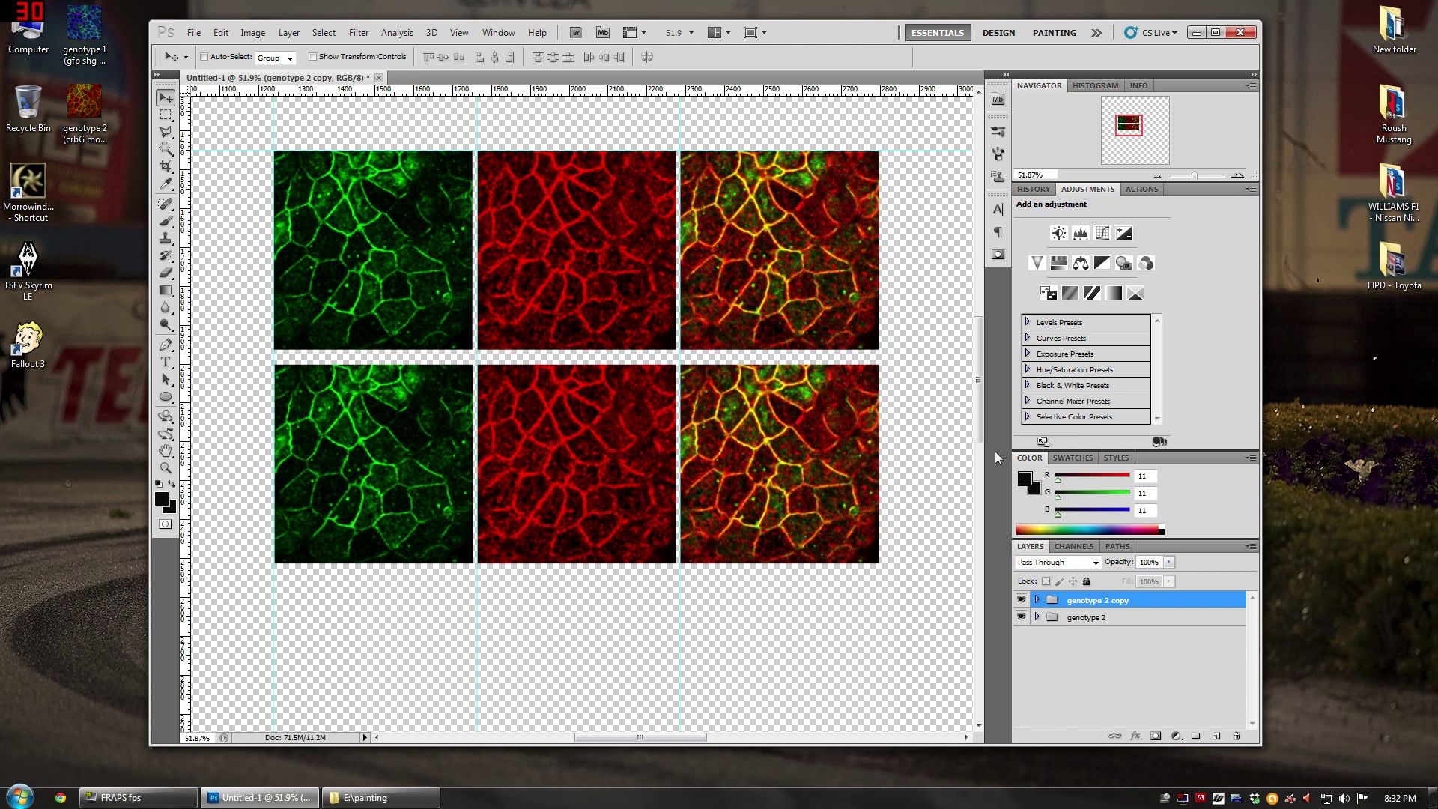
Step: Expand the copied group and delete its two Channel Mixer adjustments
left_click(1037, 600)
left_click(1157, 630)
key("Delete")
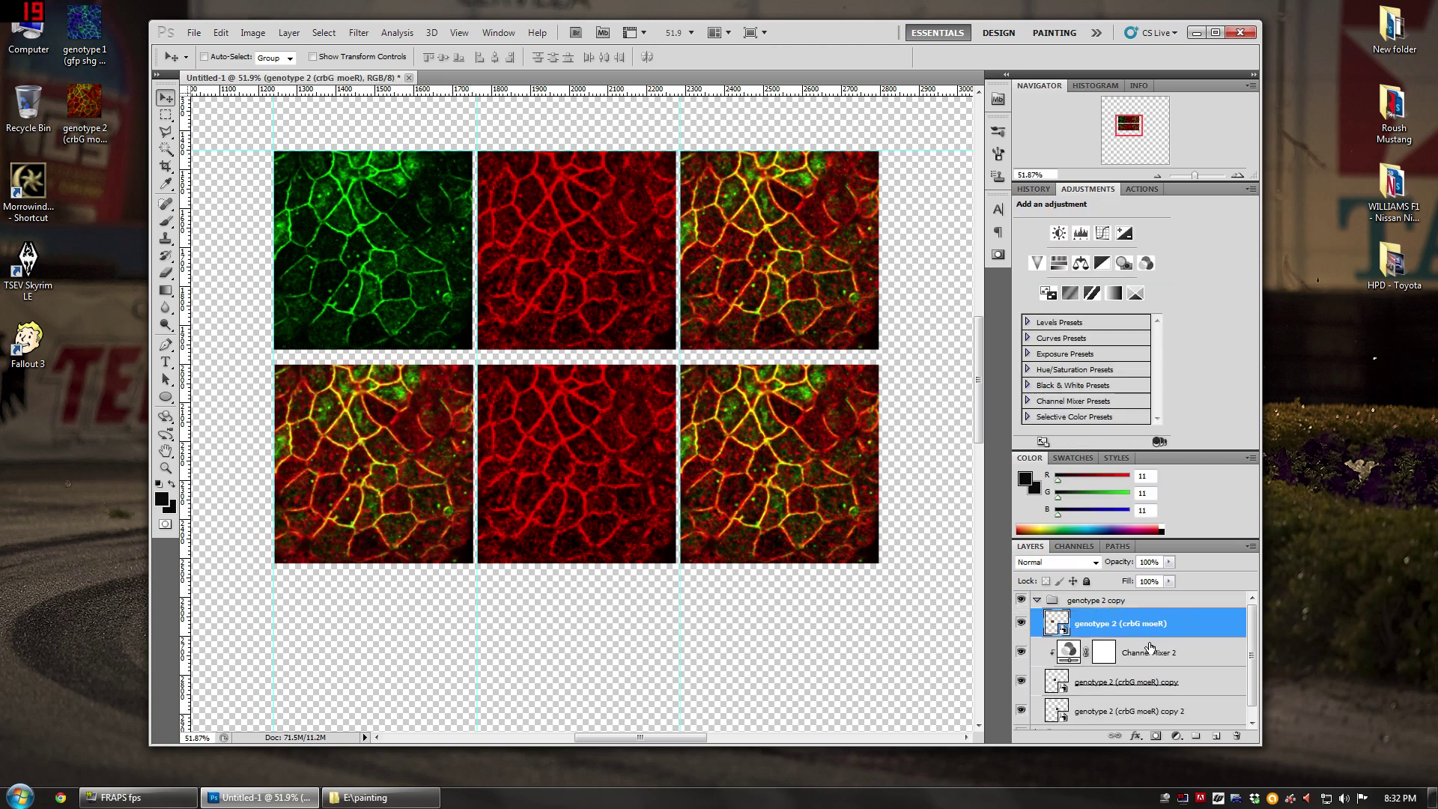
left_click(1154, 654)
key("Delete")
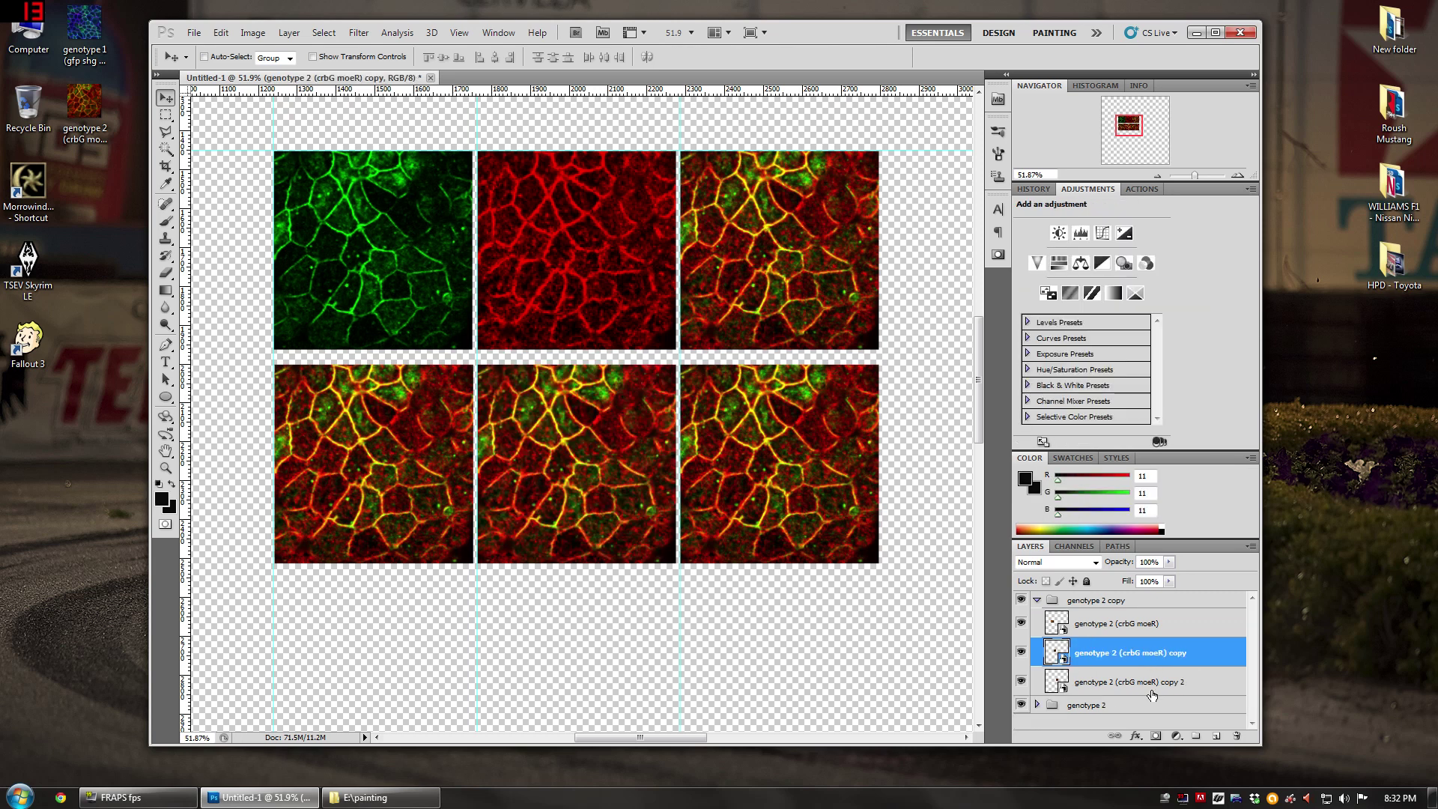
Step: Add a new Channel Mixer adjustment above the first image layer in the copied group
scroll(1154, 693, "up", 2)
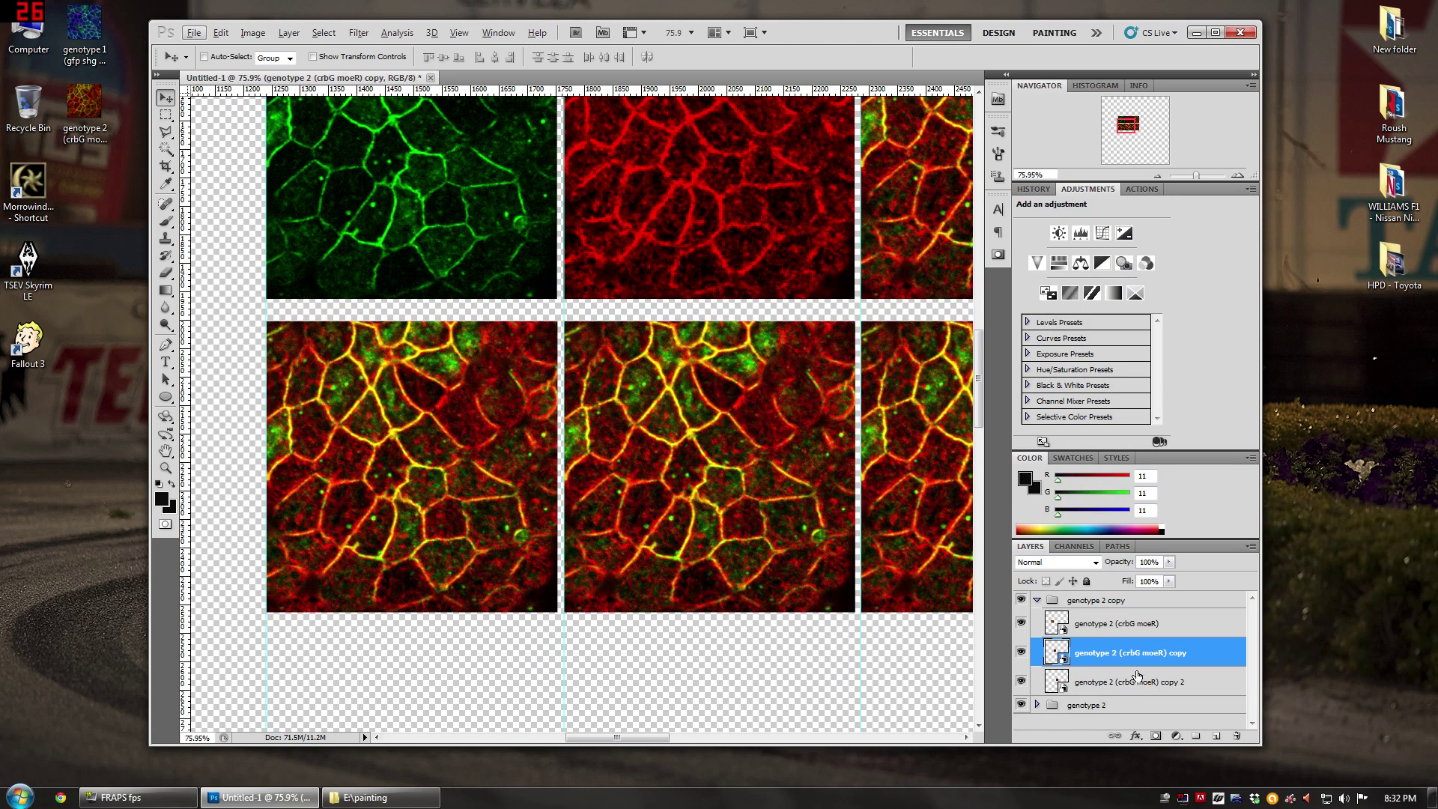
left_click(1021, 623)
left_click(1021, 622)
left_click(1068, 625)
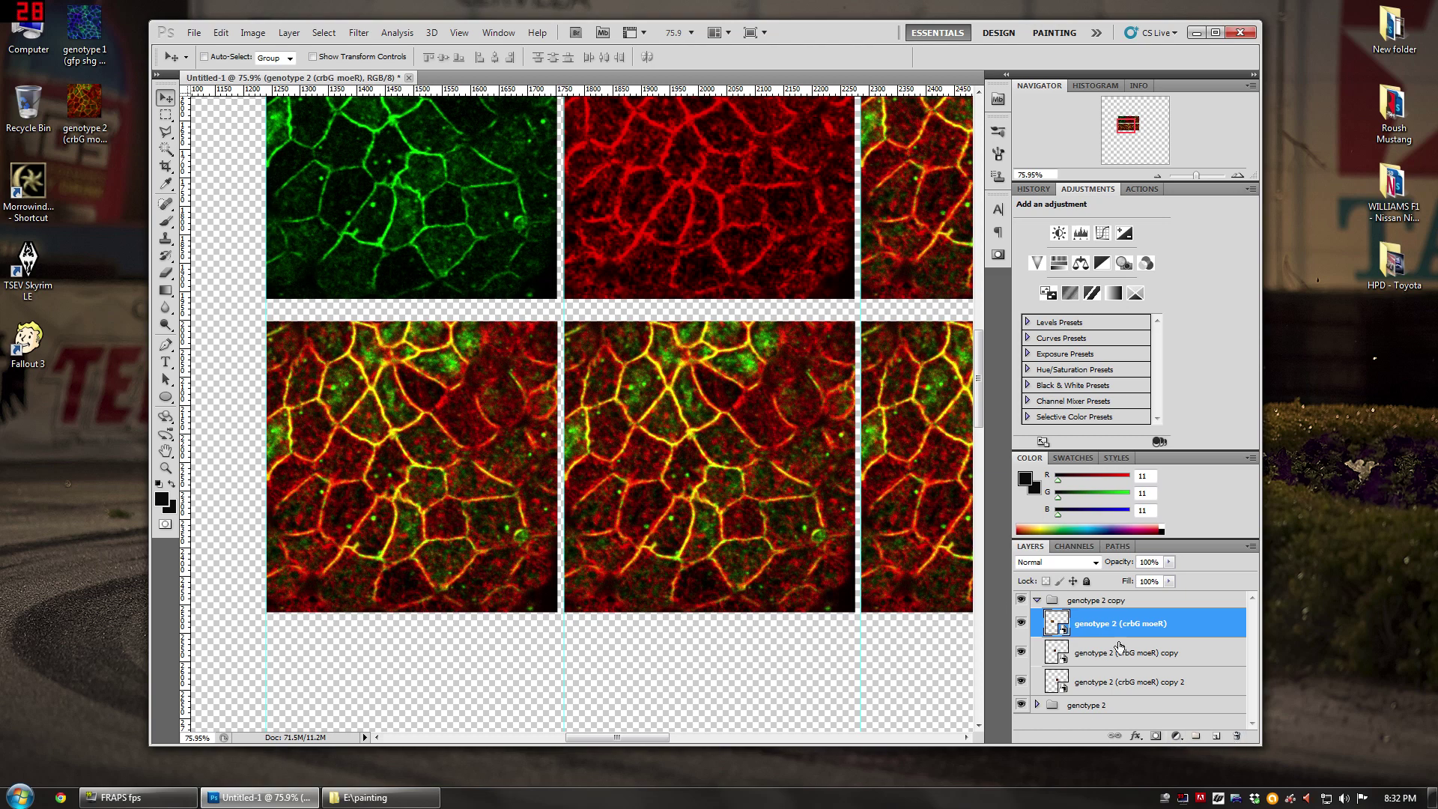
left_click(1178, 737)
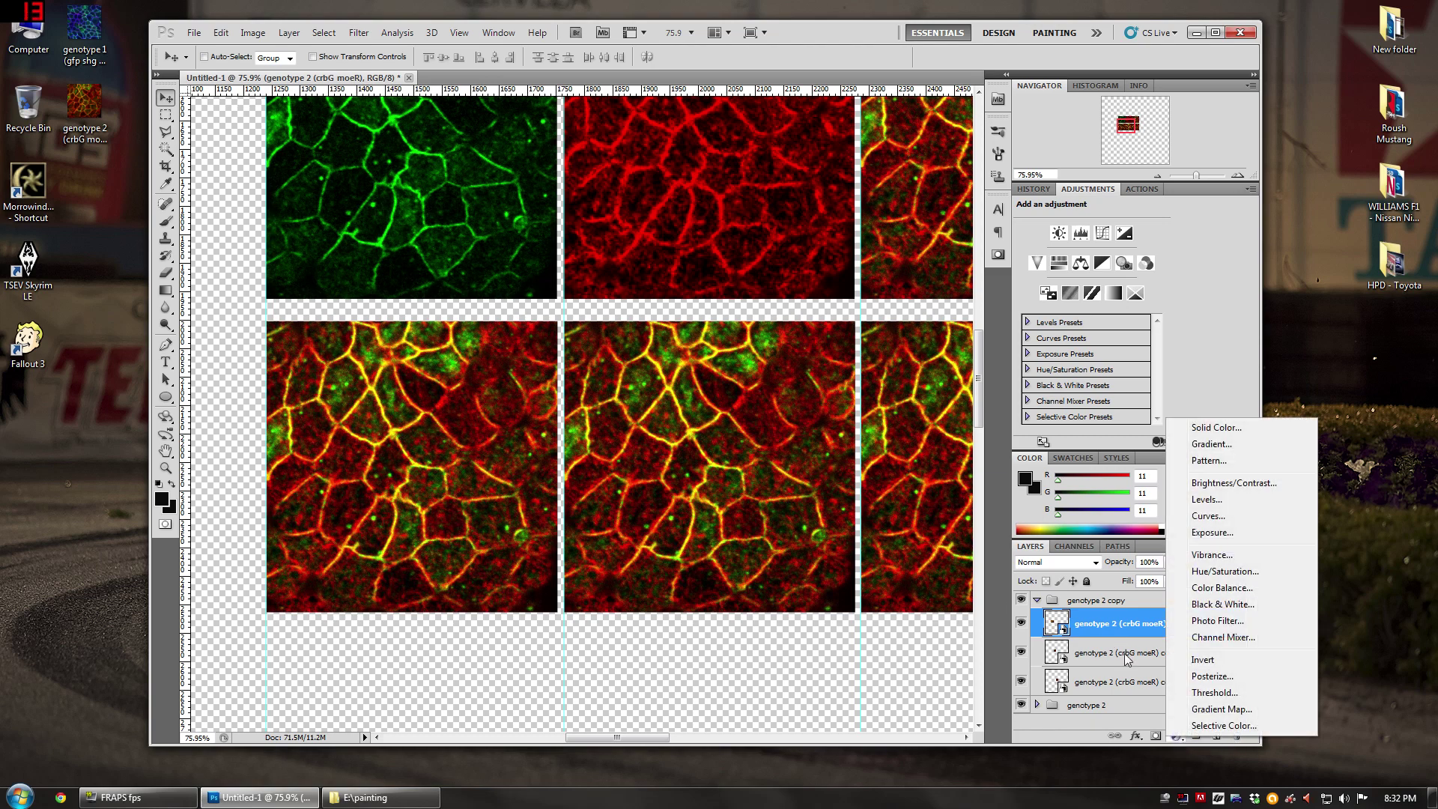
left_click(1238, 638)
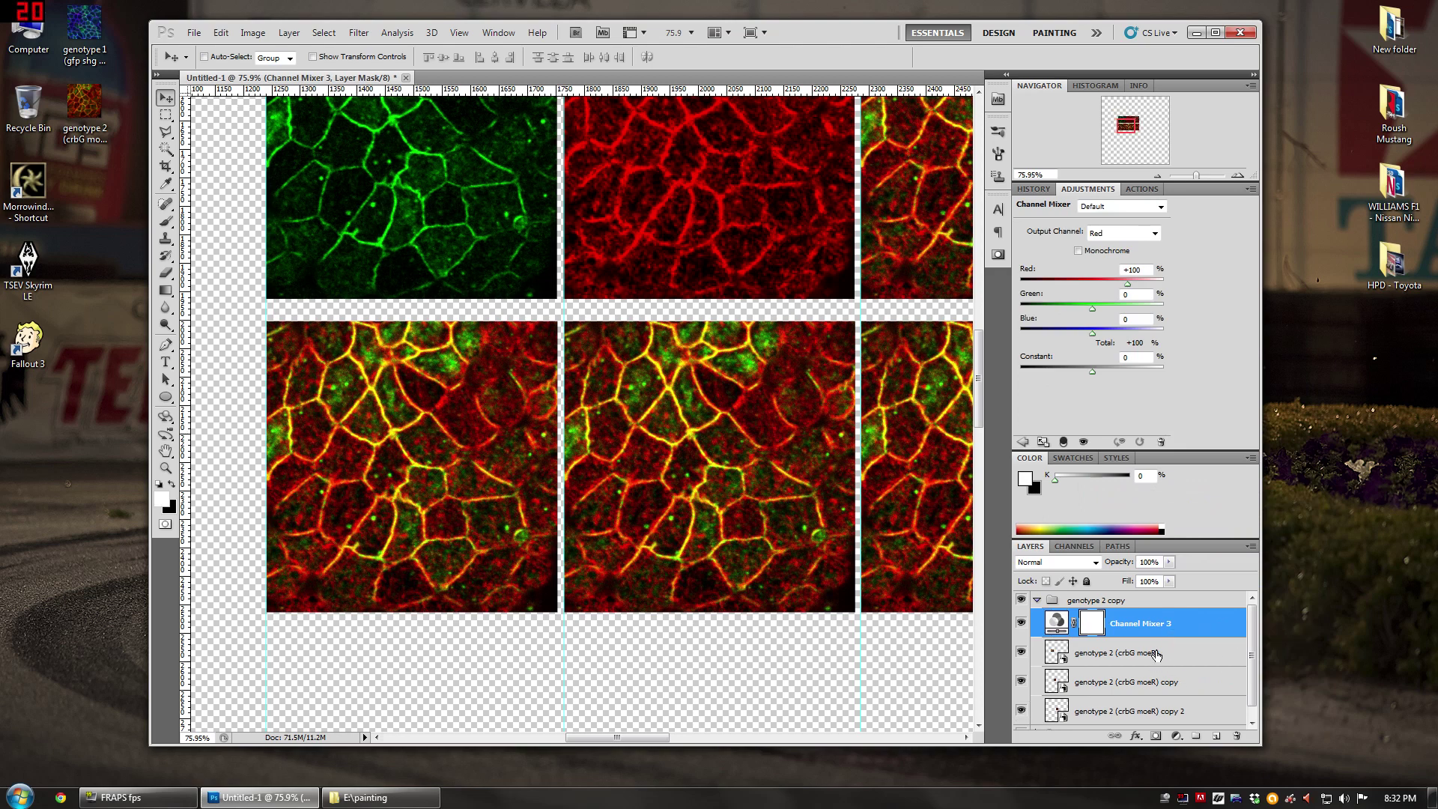
Step: Clip the new Channel Mixer adjustment to the first image layer in the copied group
left_click(1156, 639, "alt")
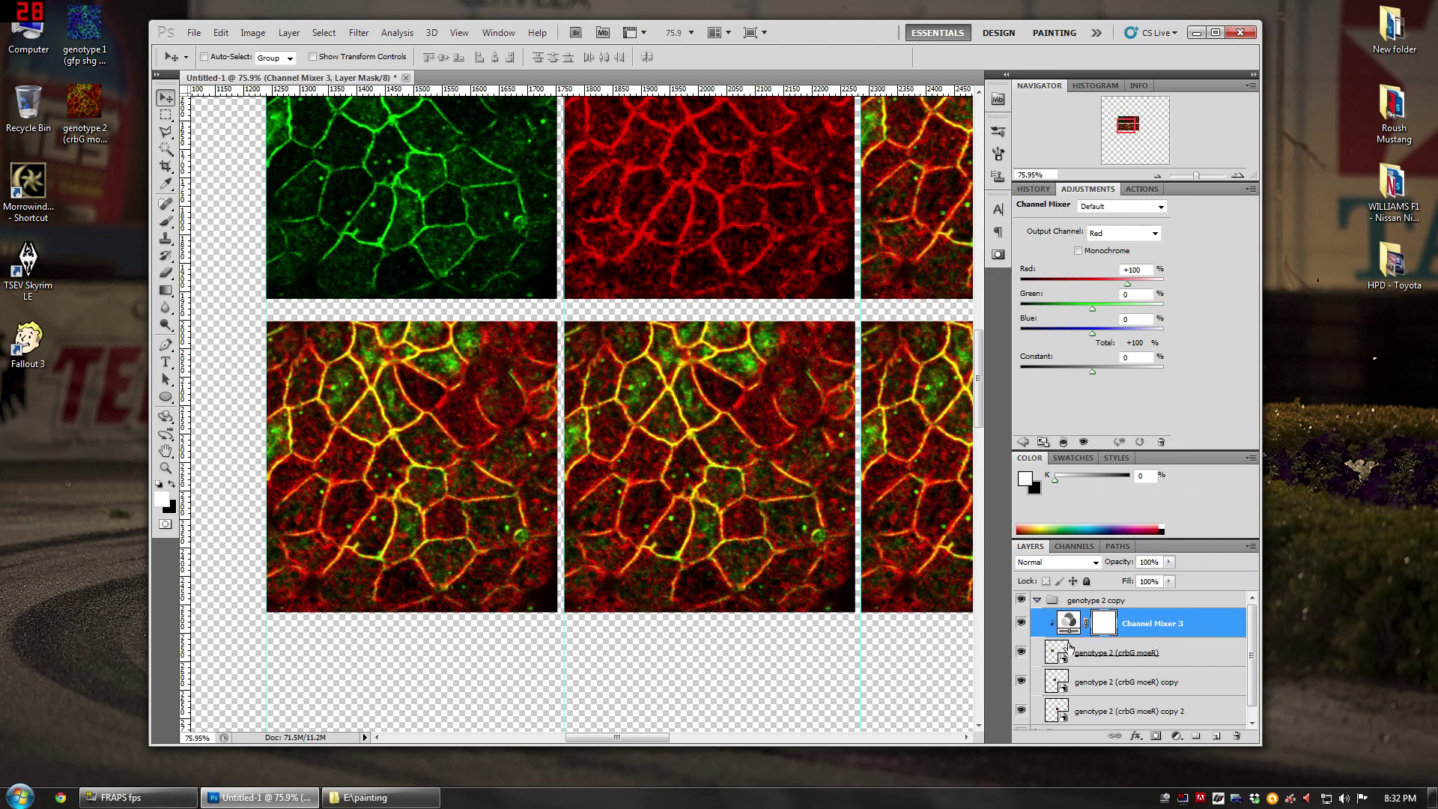
left_click(1020, 653)
left_click(1020, 652)
Step: In this Channel Mixer, set green and blue to 0% for the Blue output channel
left_click(1146, 238)
left_click(1121, 268)
type("-200")
key("Return")
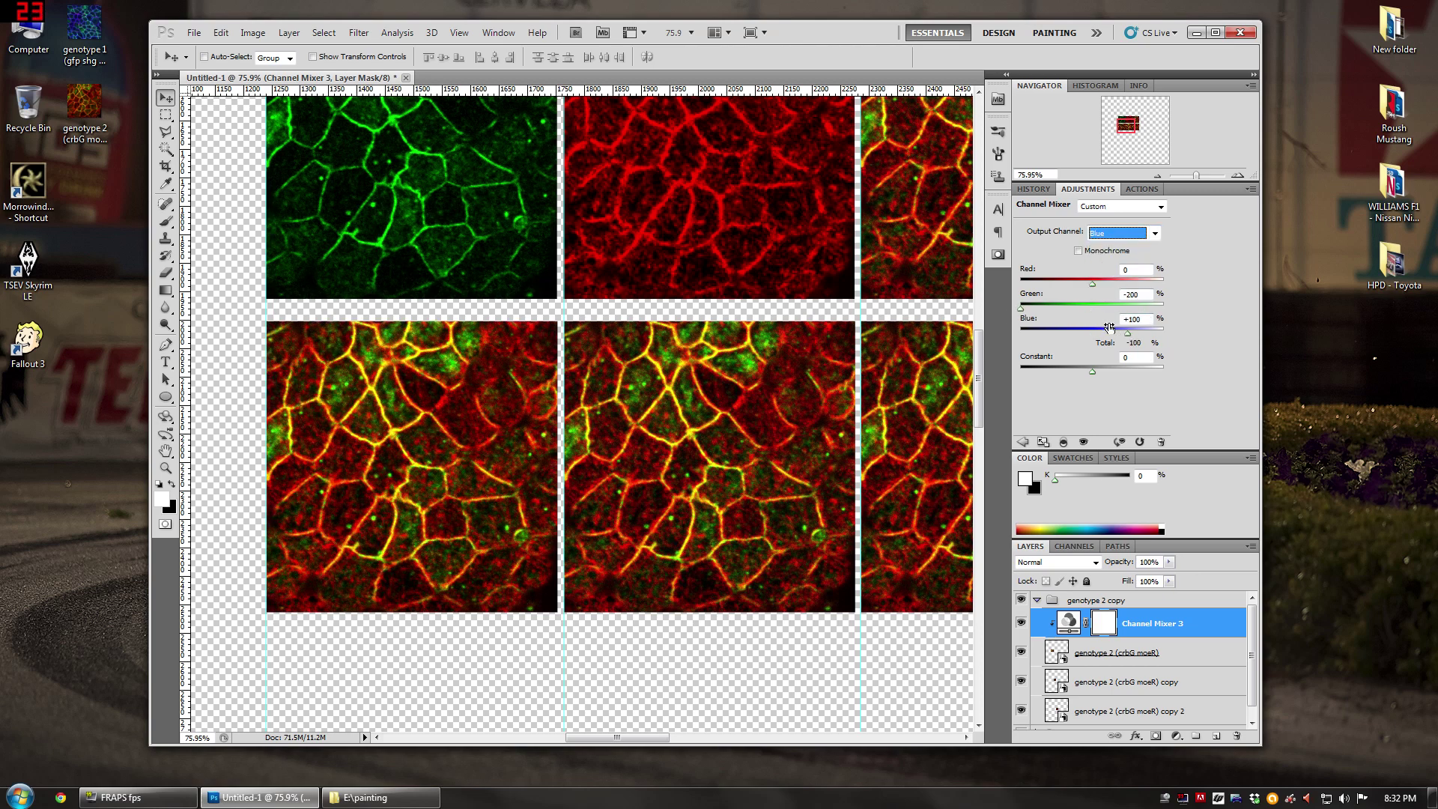
double_click(1140, 294)
type("0")
double_click(1138, 319)
type("0")
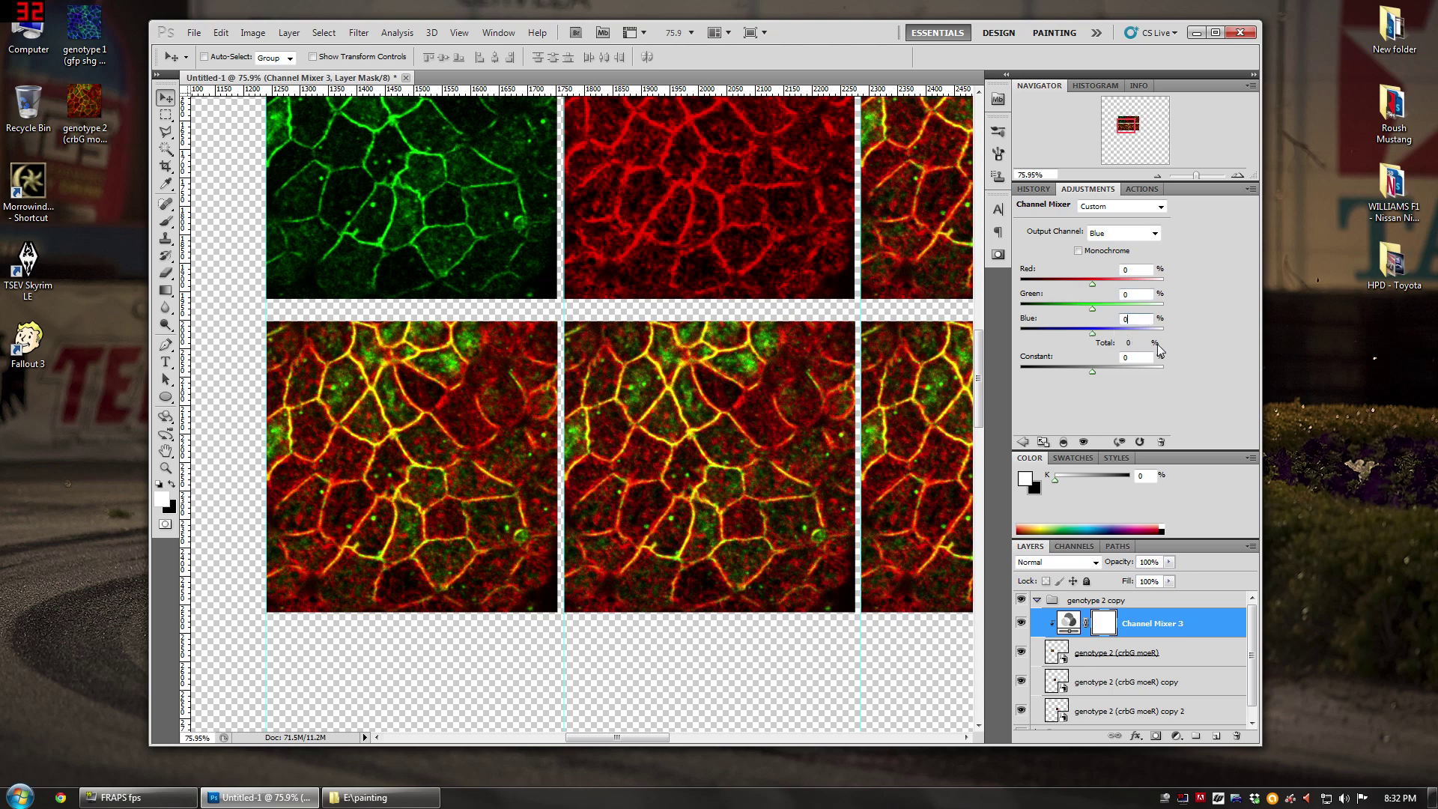
Step: Try setting green to 0% for the Green output channel of the first image's Channel Mixer
left_click(1135, 233)
left_click(1120, 241)
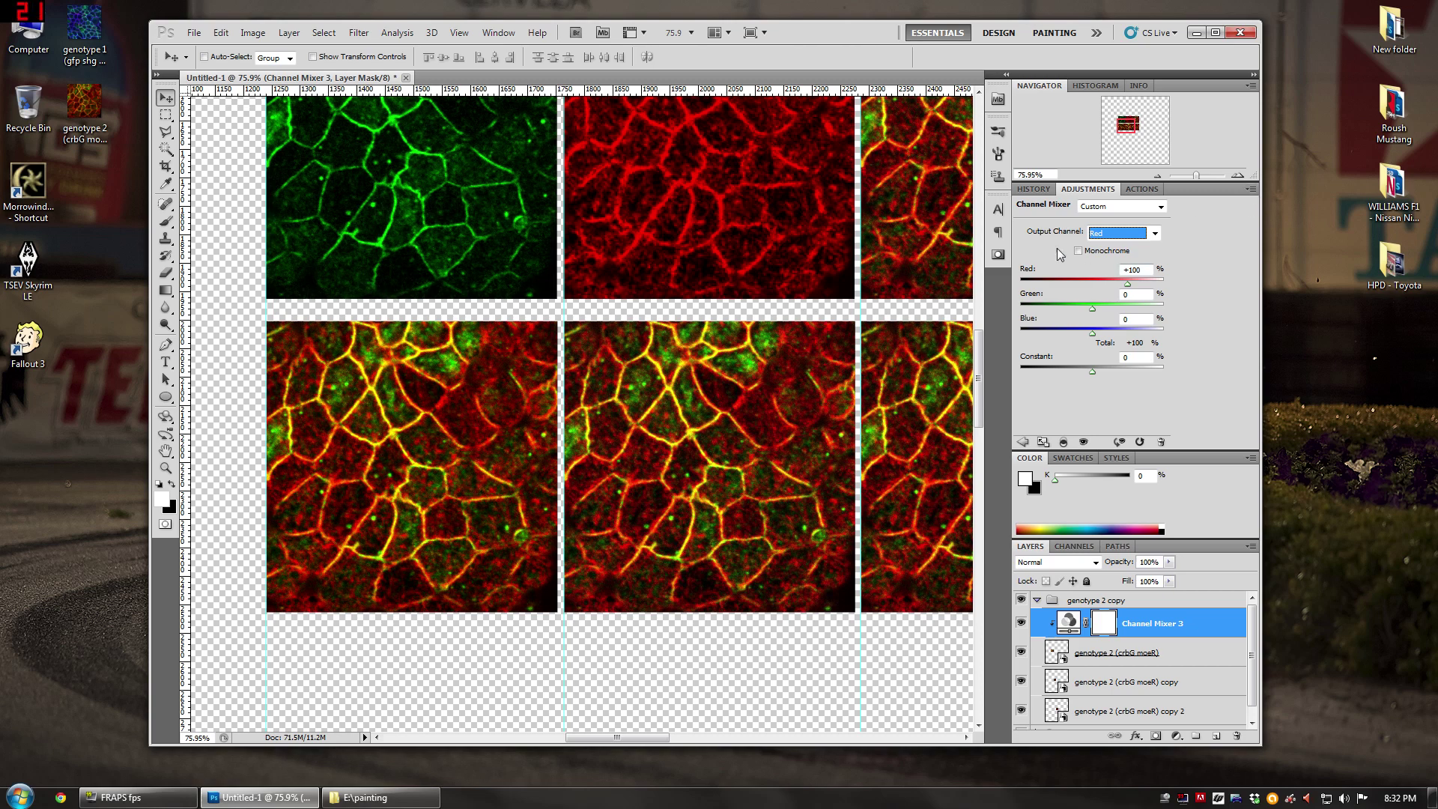
key("alt+Down")
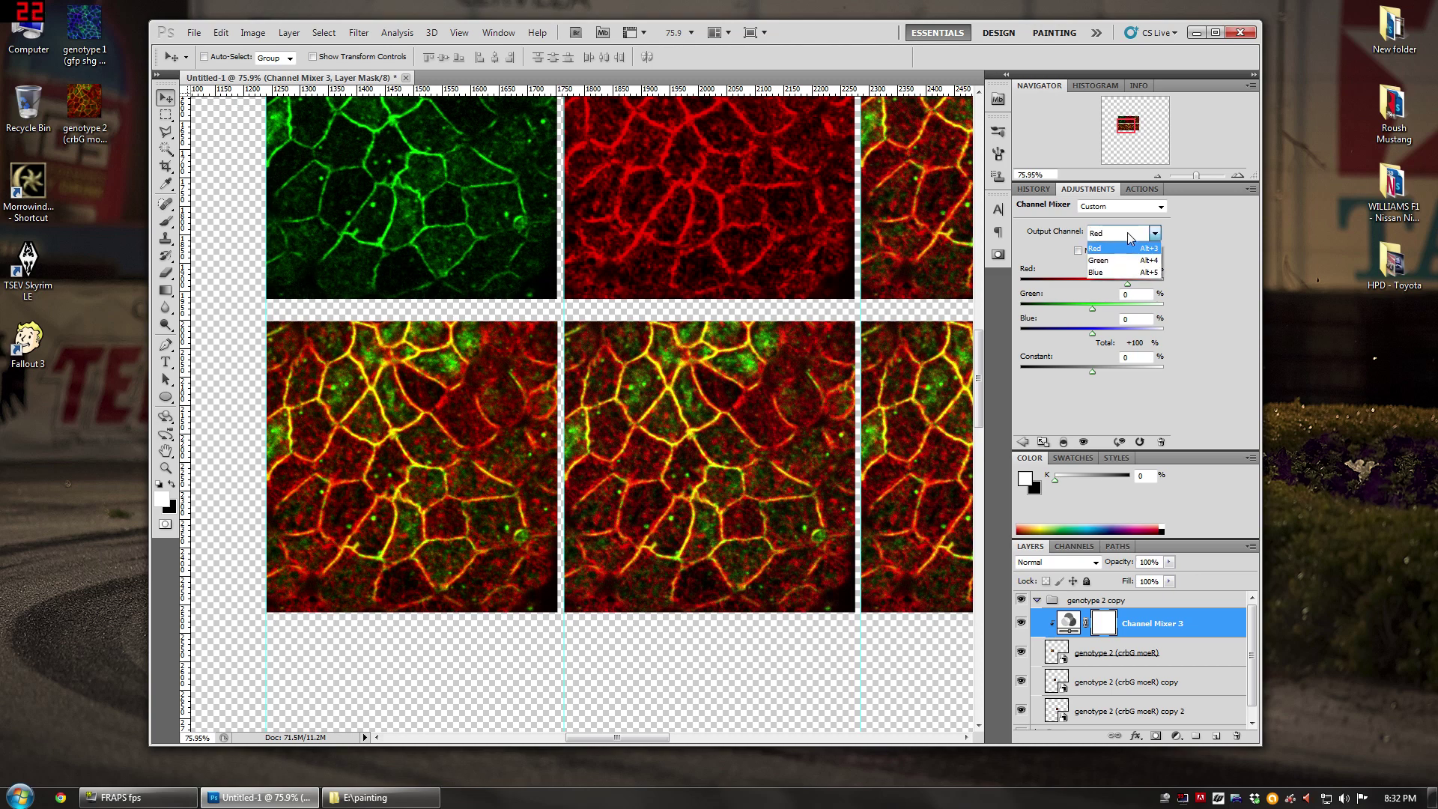
key("Down")
key("Return")
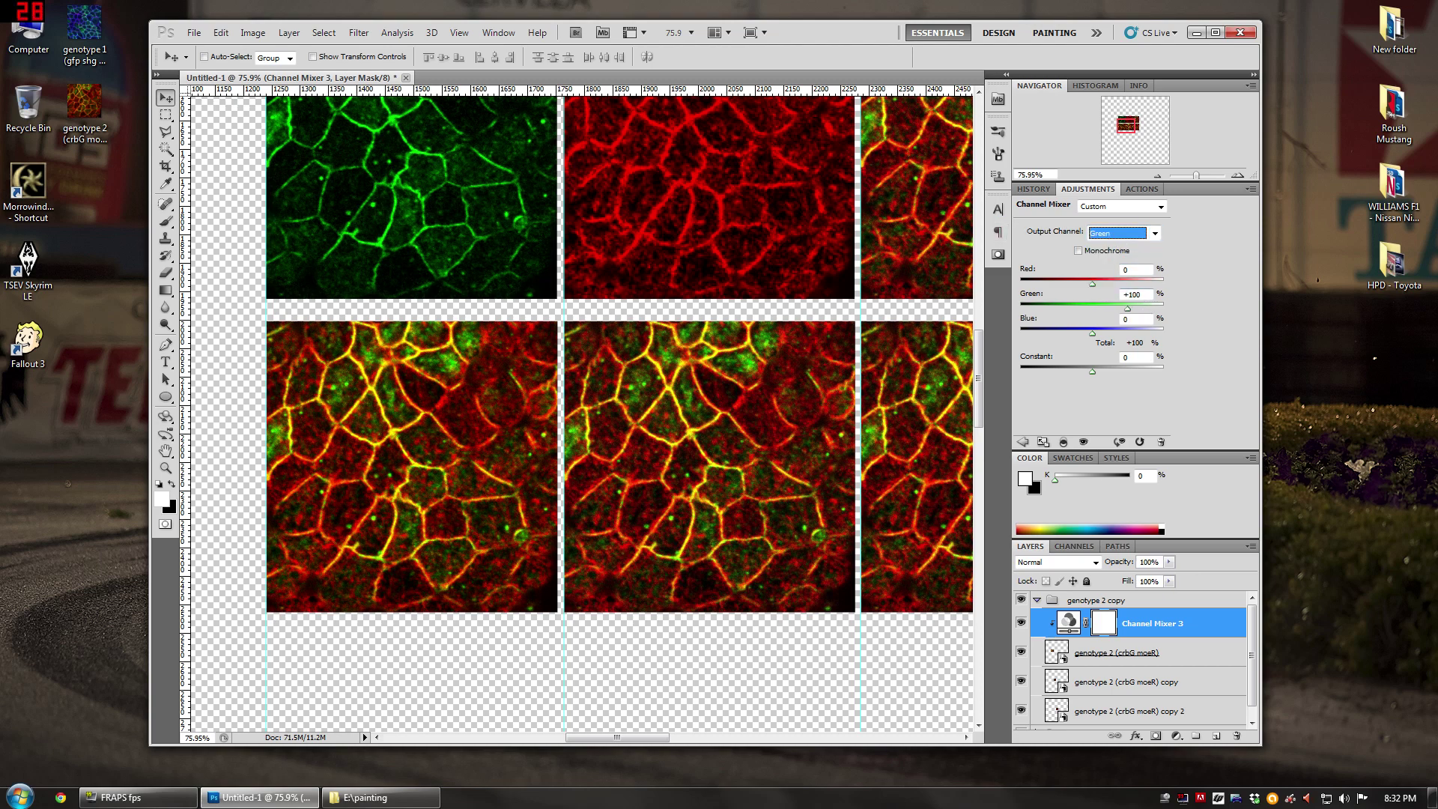
left_click(1135, 294)
type("0")
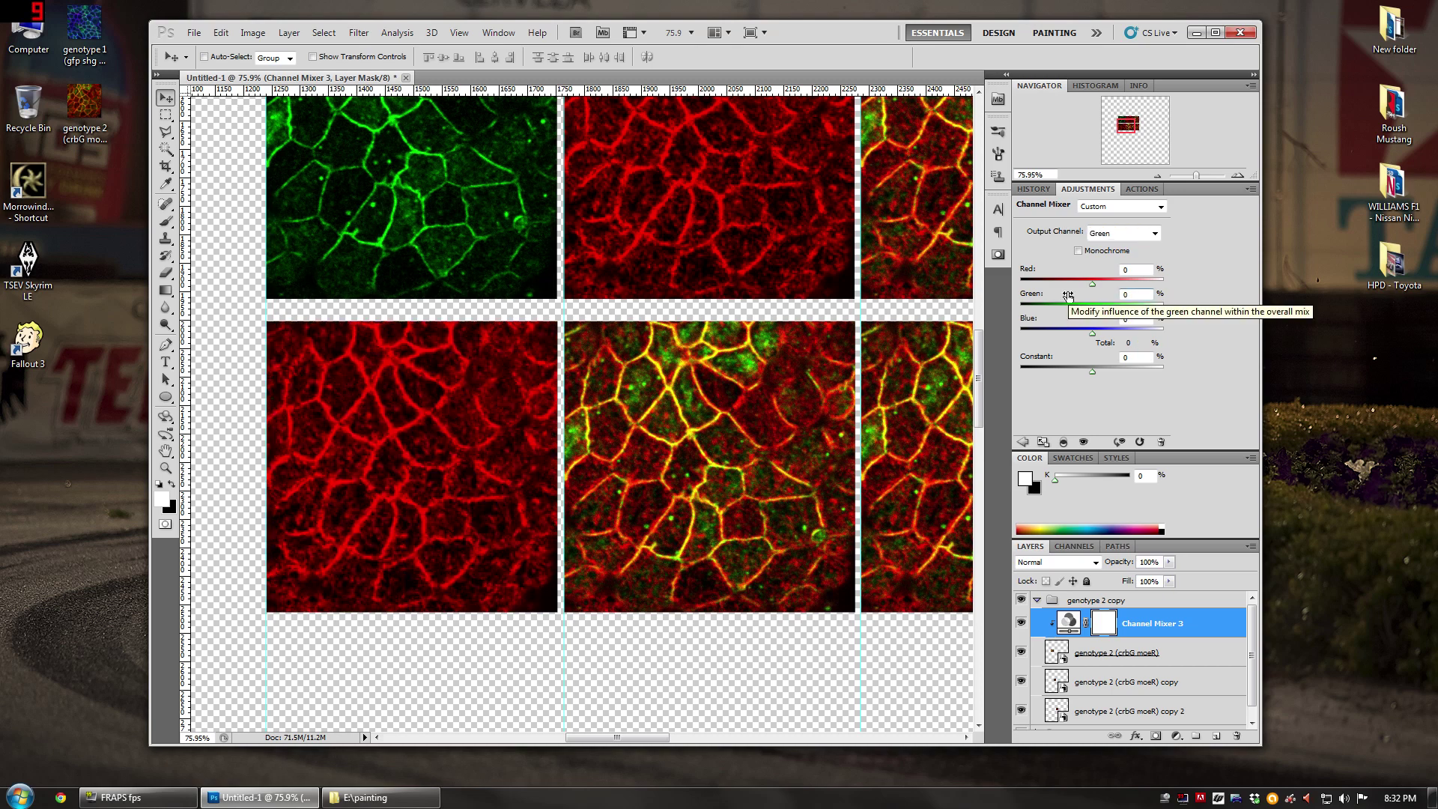
Step: Recheck the Green output channel and undo the last green value change
left_click(1130, 236)
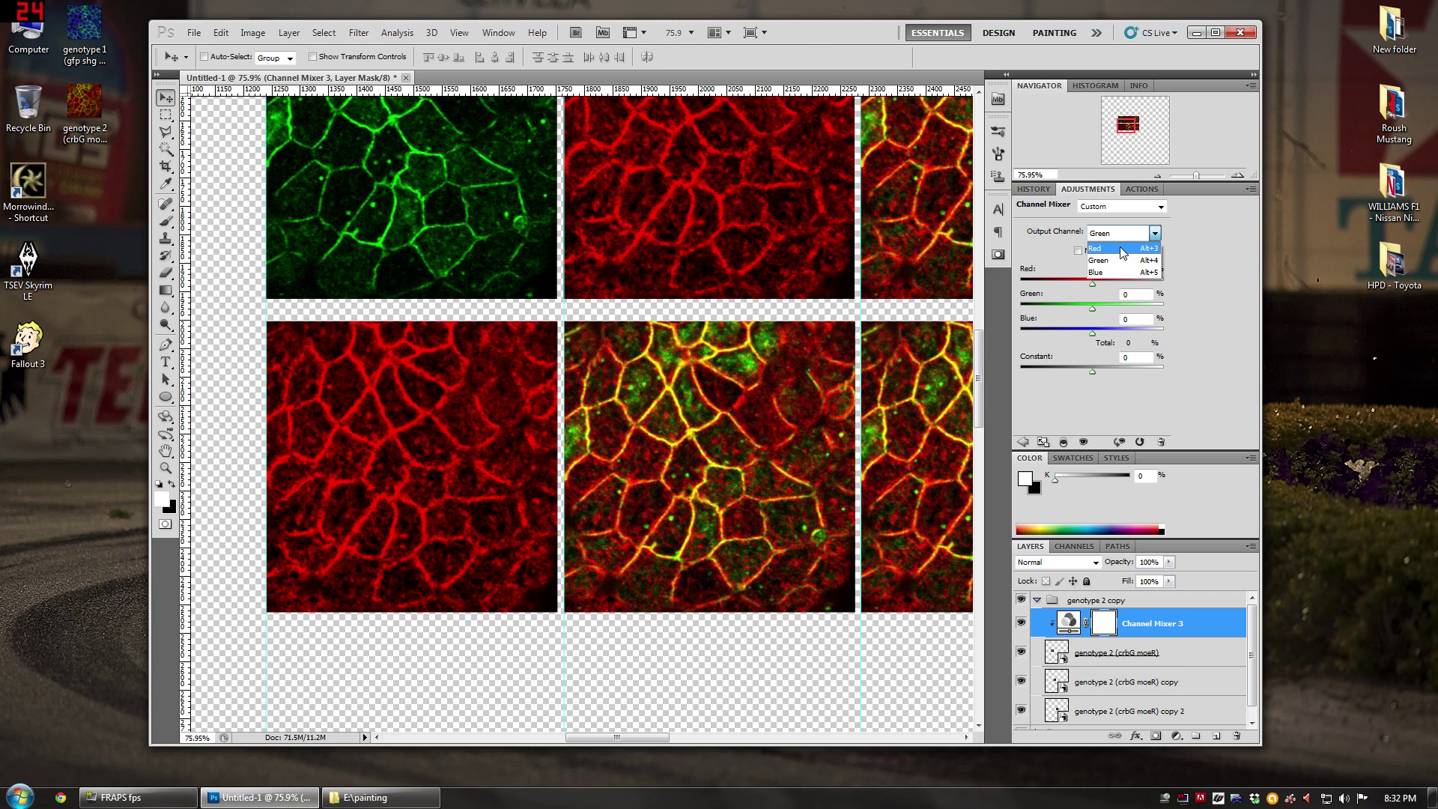
left_click(1117, 260)
left_click(1155, 233)
left_click(1116, 262)
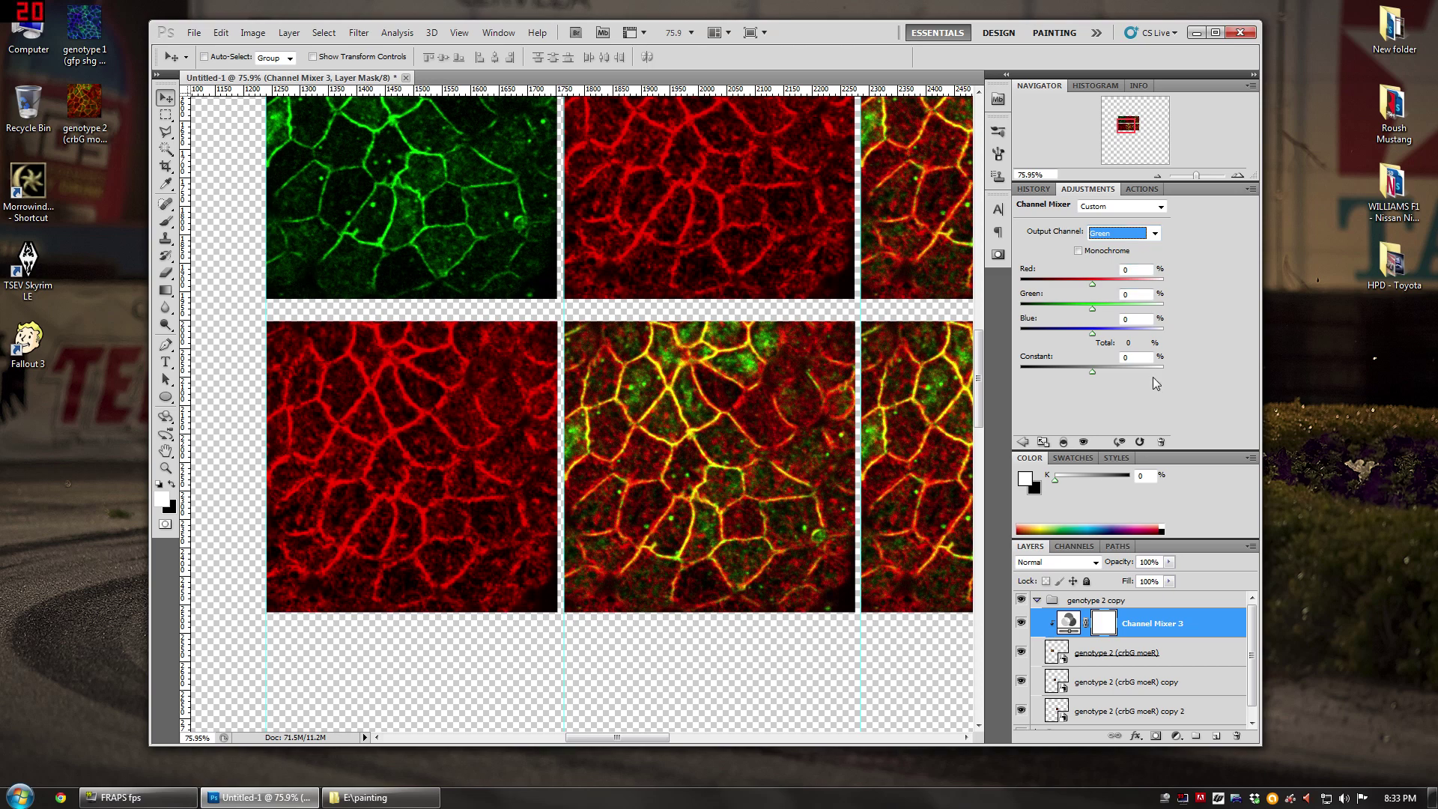
key("ctrl+z")
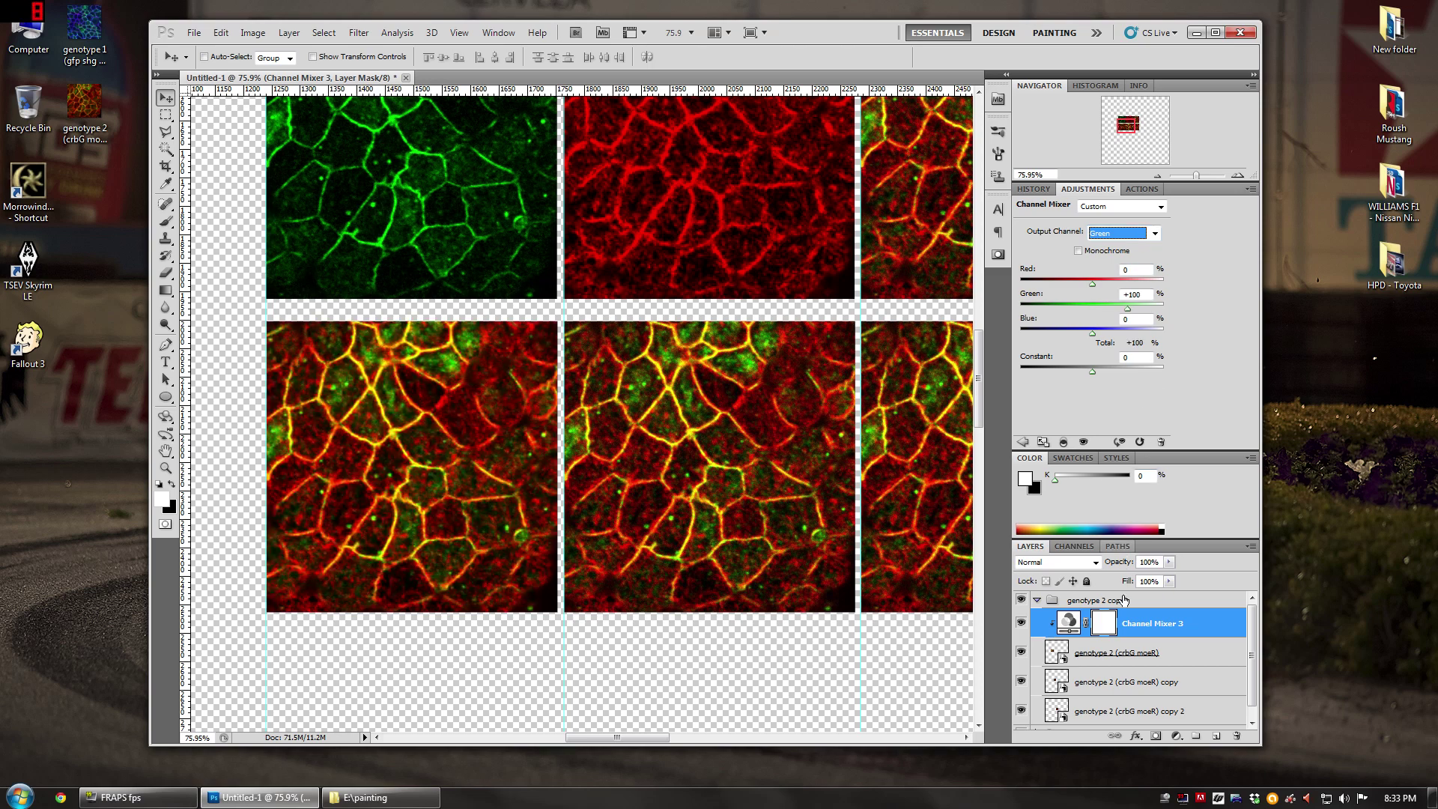
key("ctrl+z")
Step: Set green to 0% for the Green output channel and red to 0% for the Red output channel
left_click(1133, 233)
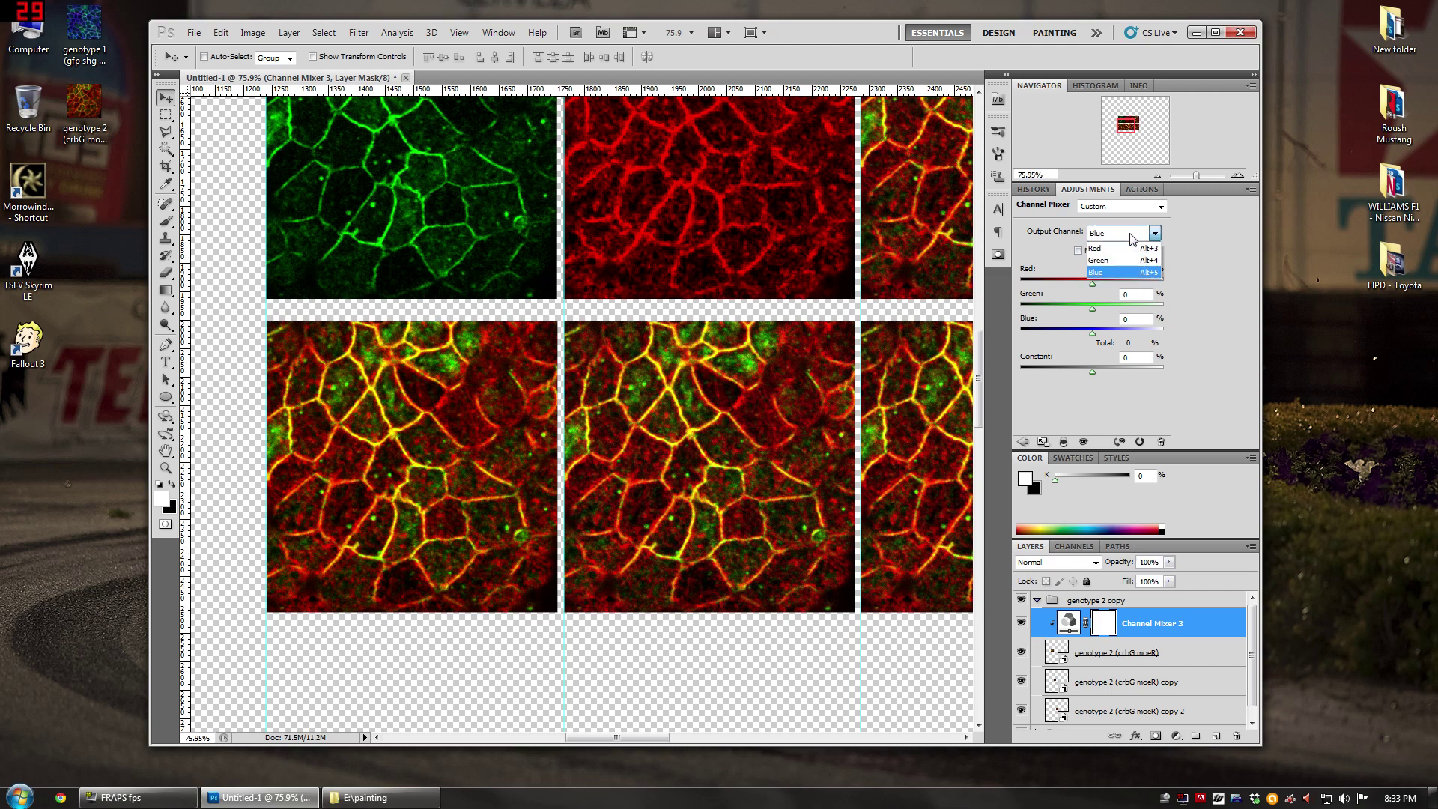
left_click(1098, 260)
left_click(1030, 296)
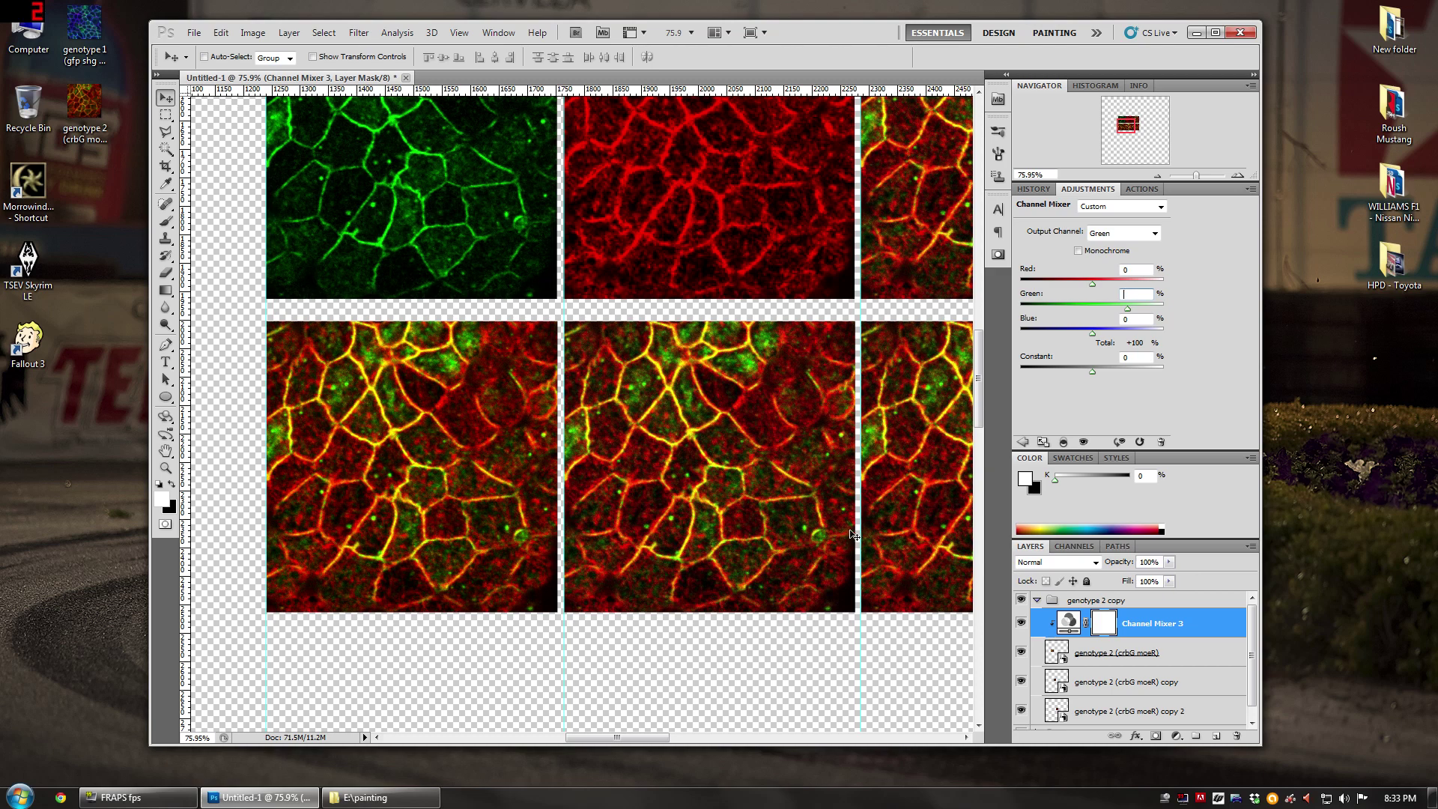
type("0")
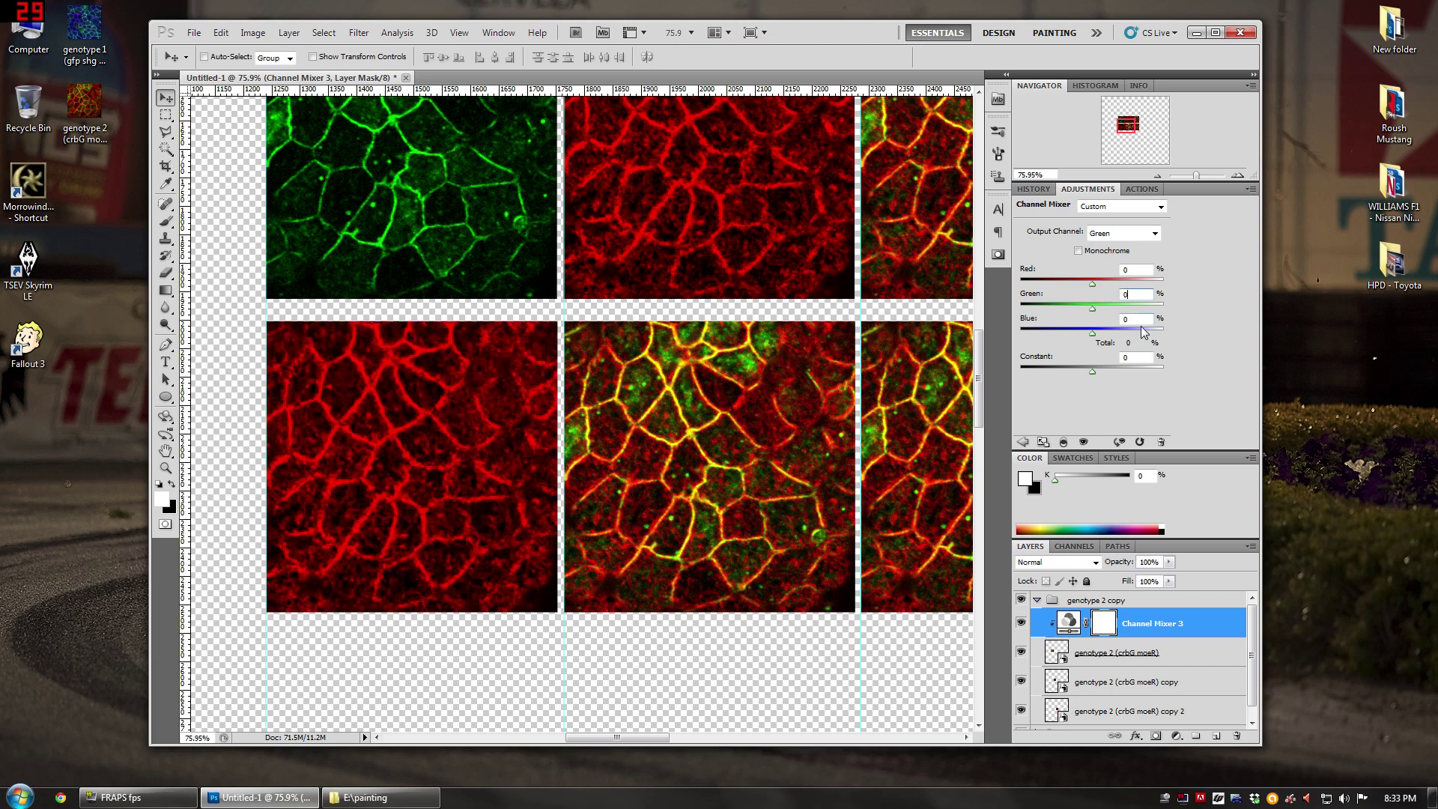
left_click(1132, 233)
left_click(1131, 250)
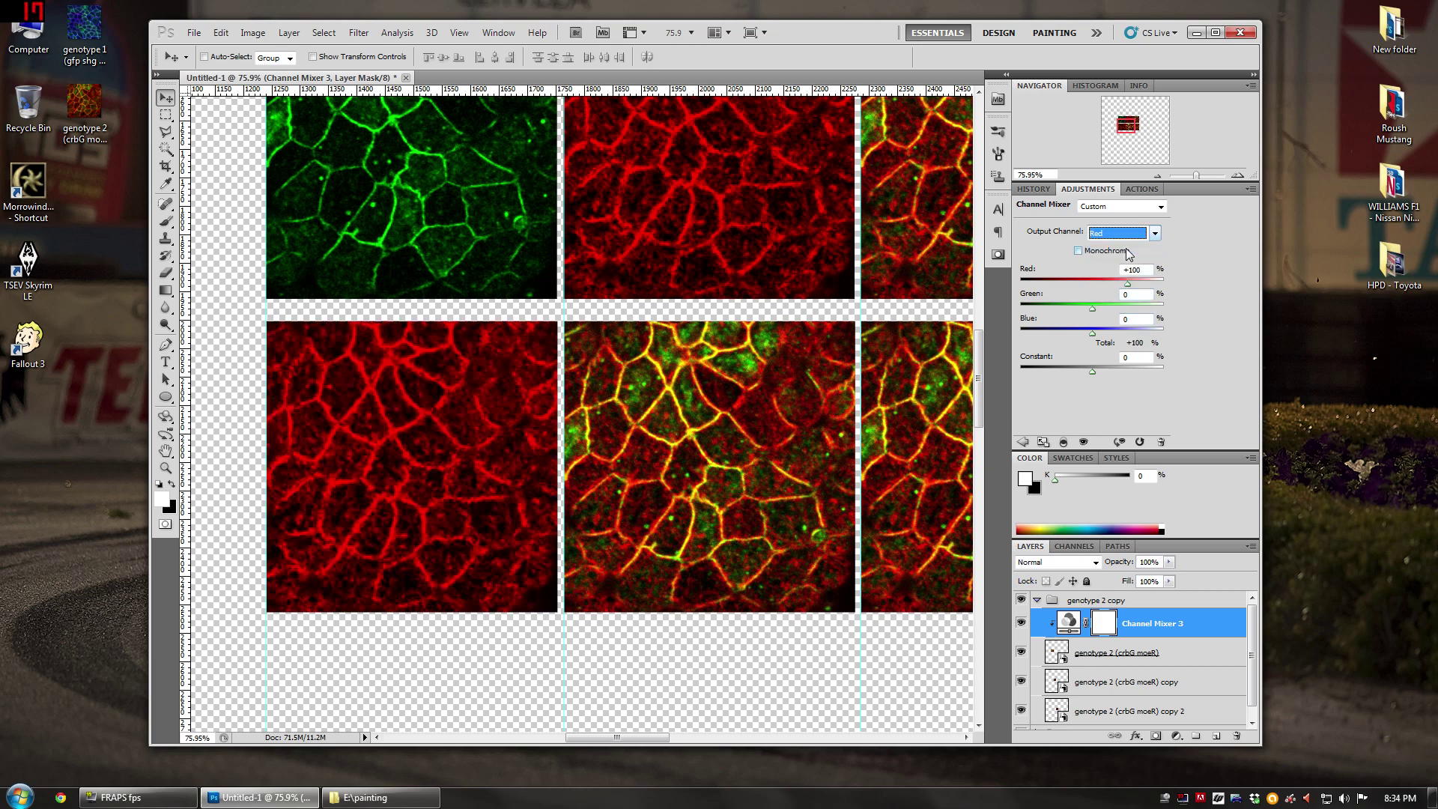
key("Tab")
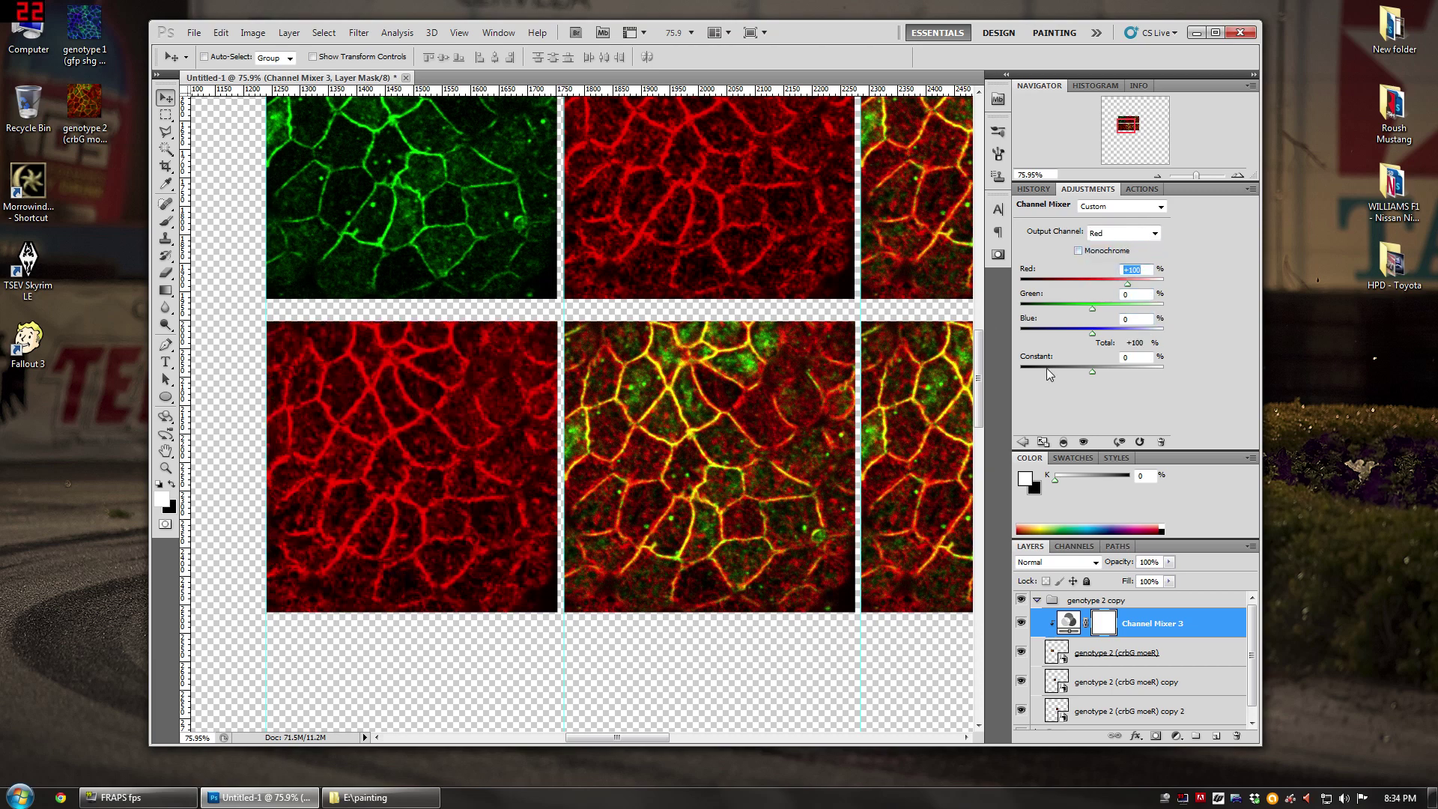
type("0")
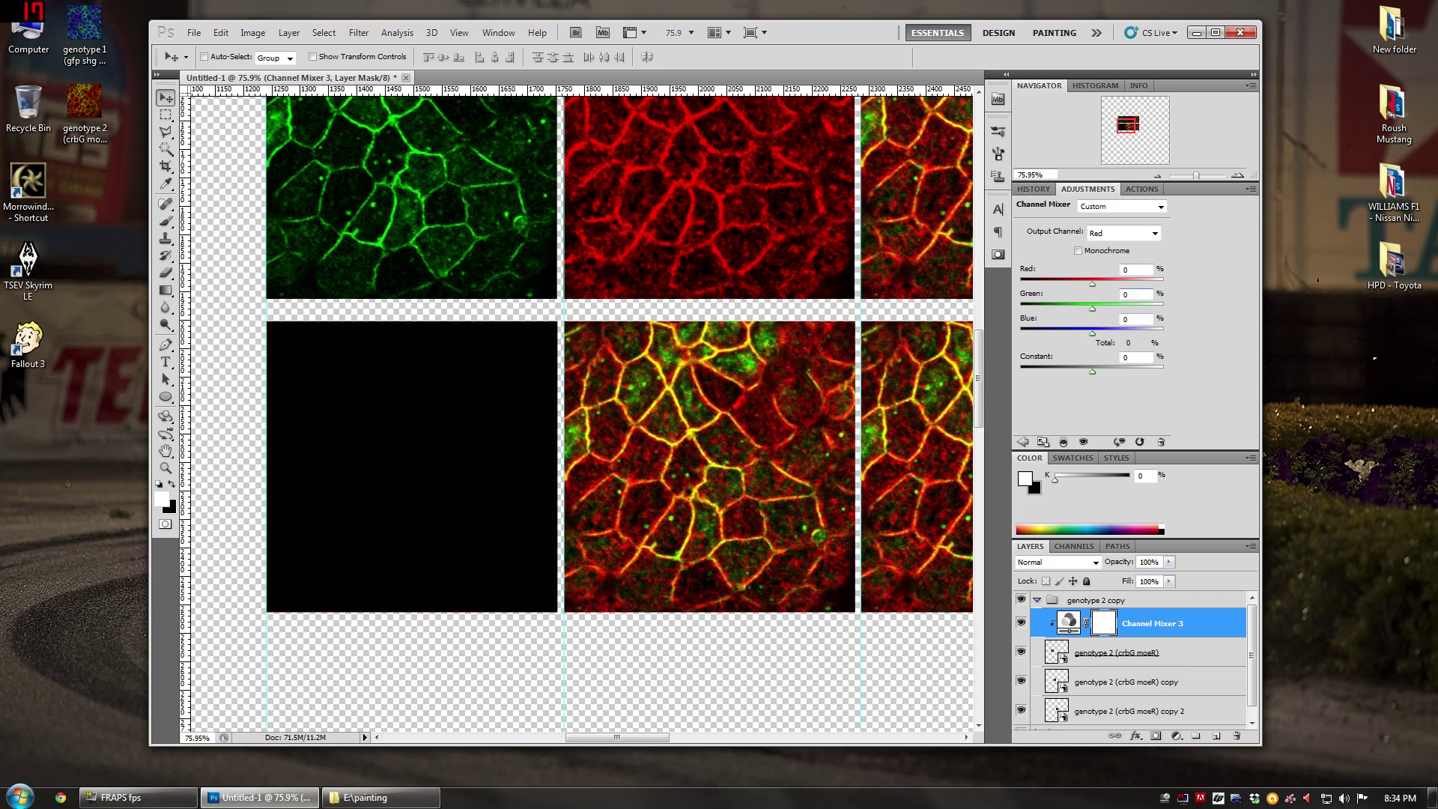
Step: Set red to 100% for the Green output channel of the first image's Channel Mixer
key("shift+Tab")
key("shift+Tab")
key("shift+Tab")
key("alt+Down")
left_click(1152, 261)
key("Tab")
type("100")
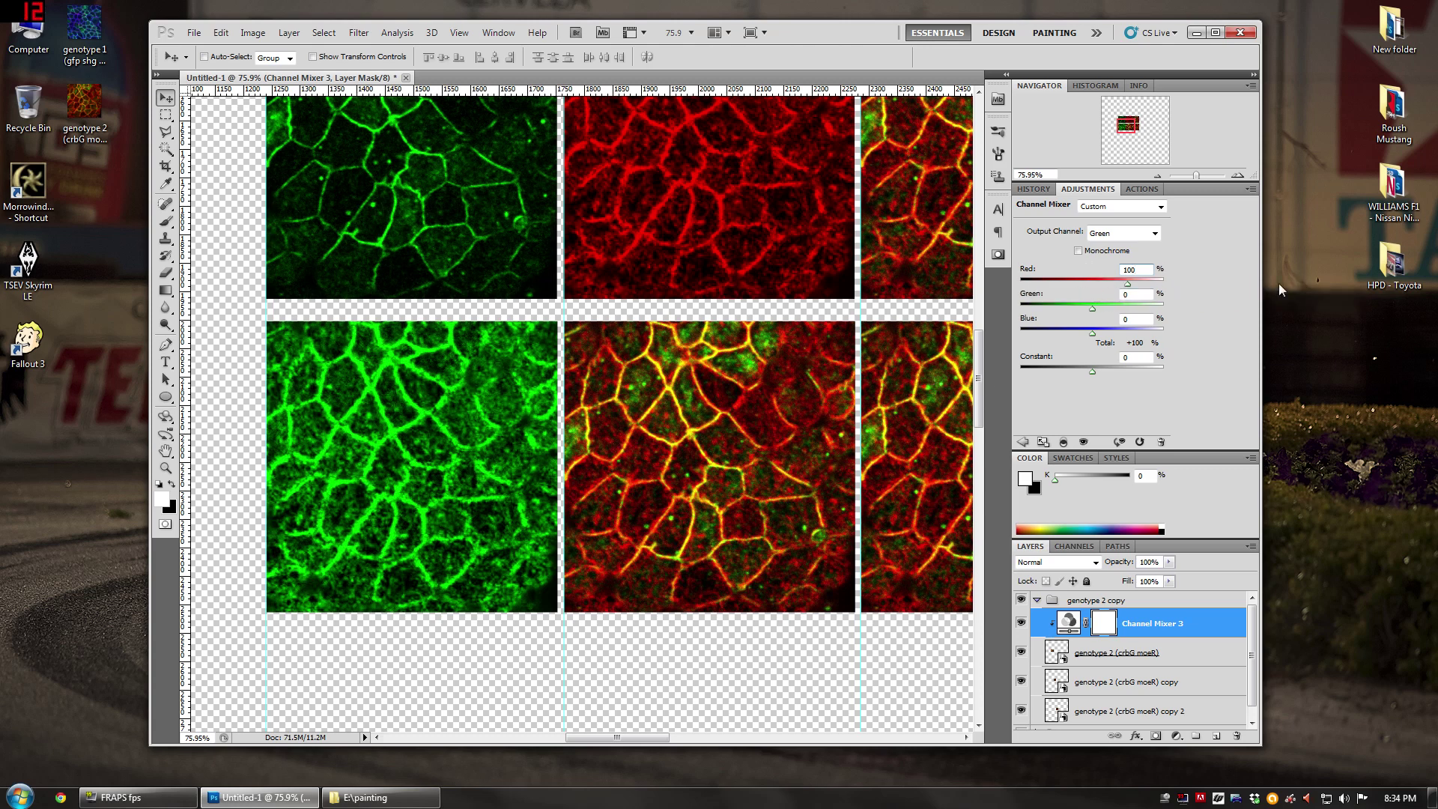
Step: Add a Channel Mixer adjustment above the second image layer in the copied group and clip it to that layer
left_click(1117, 682)
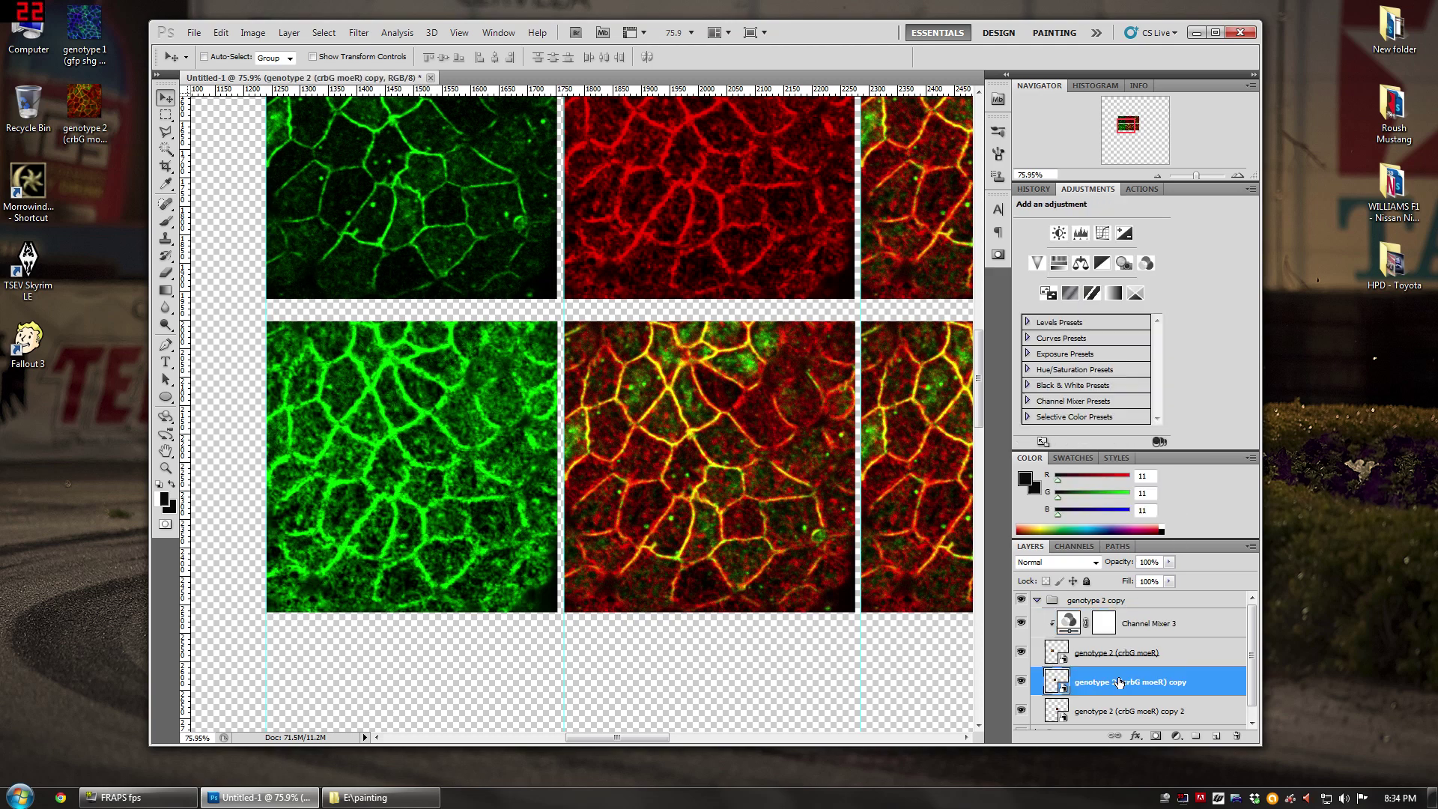
left_click(1175, 738)
left_click(1228, 638)
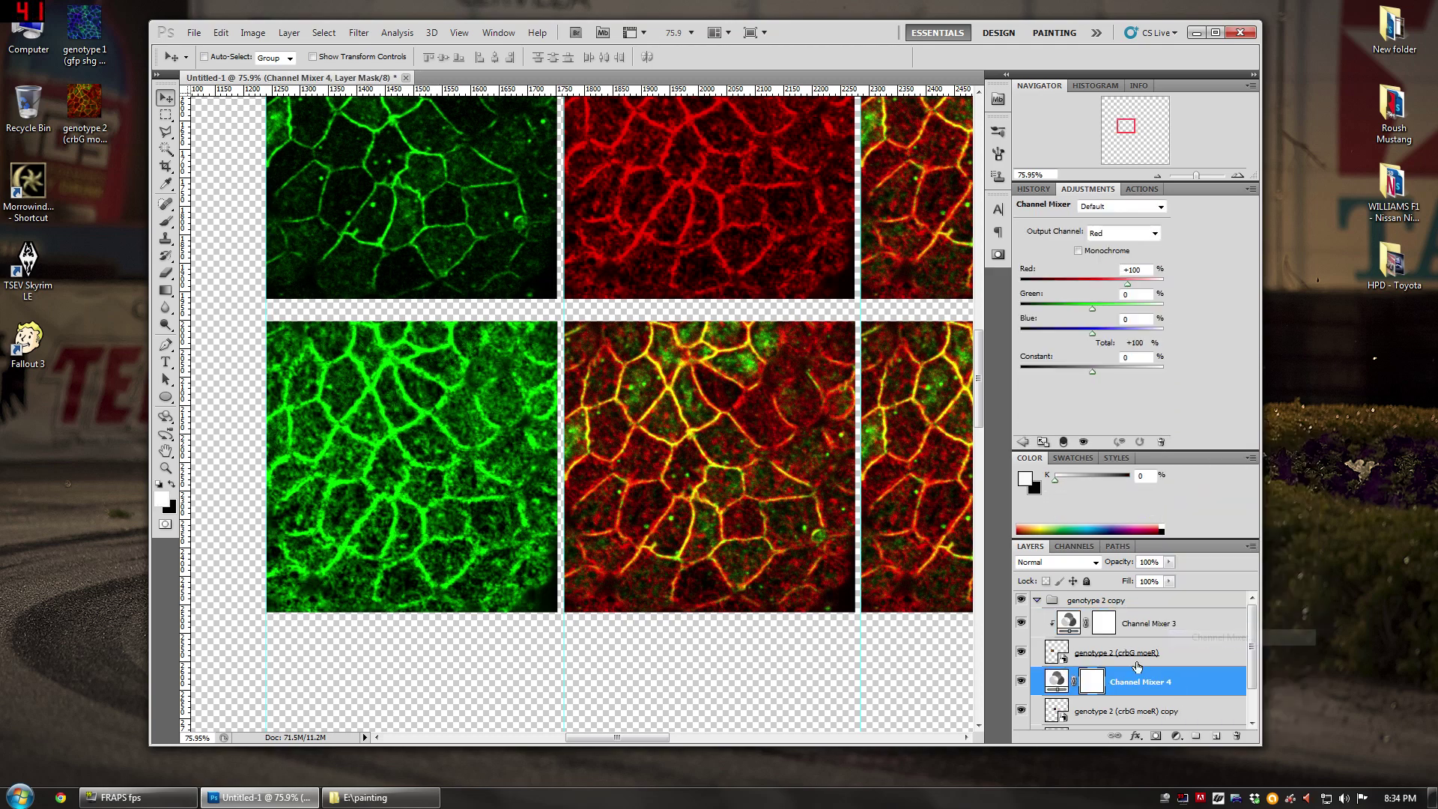
left_click(1122, 697, "alt")
Step: In the second image's Channel Mixer, set green to 0% for the Green output channel
left_click(1124, 233)
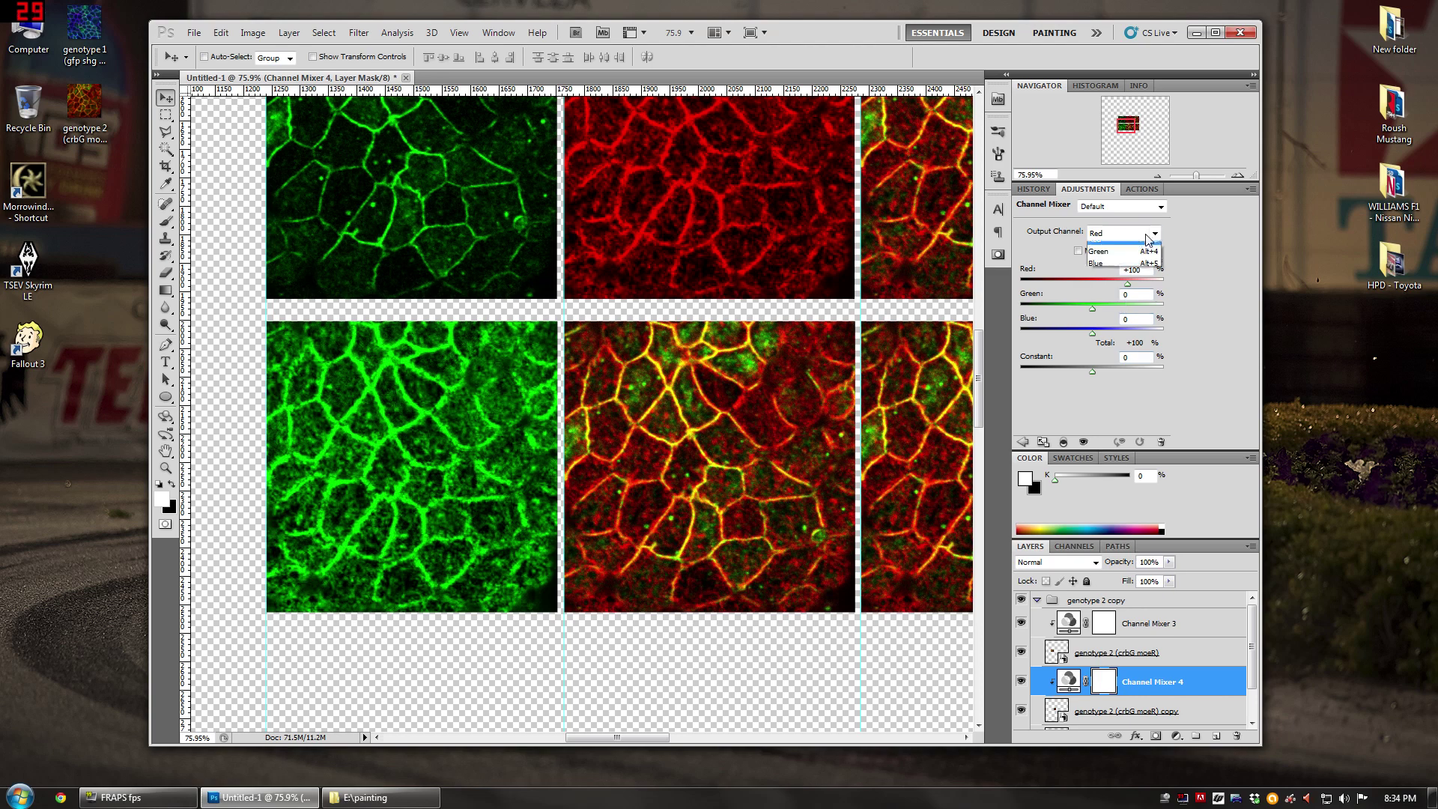
left_click(1122, 272)
left_click(1126, 234)
left_click(1128, 244)
key("Tab")
key("Tab")
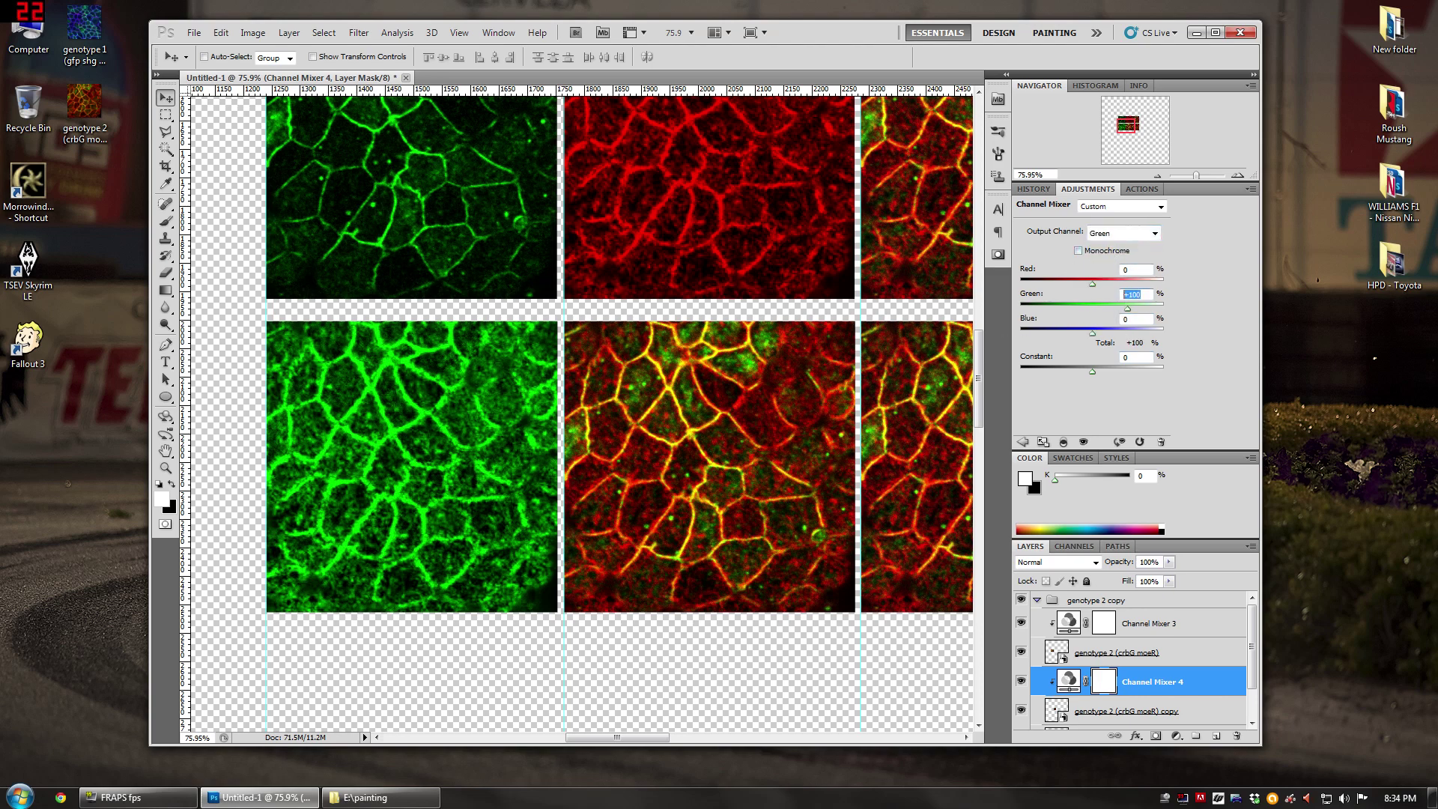
type("0")
Step: For the Red output channel of the second image's Channel Mixer, set red to 0% and green to 100%
left_click(1146, 236)
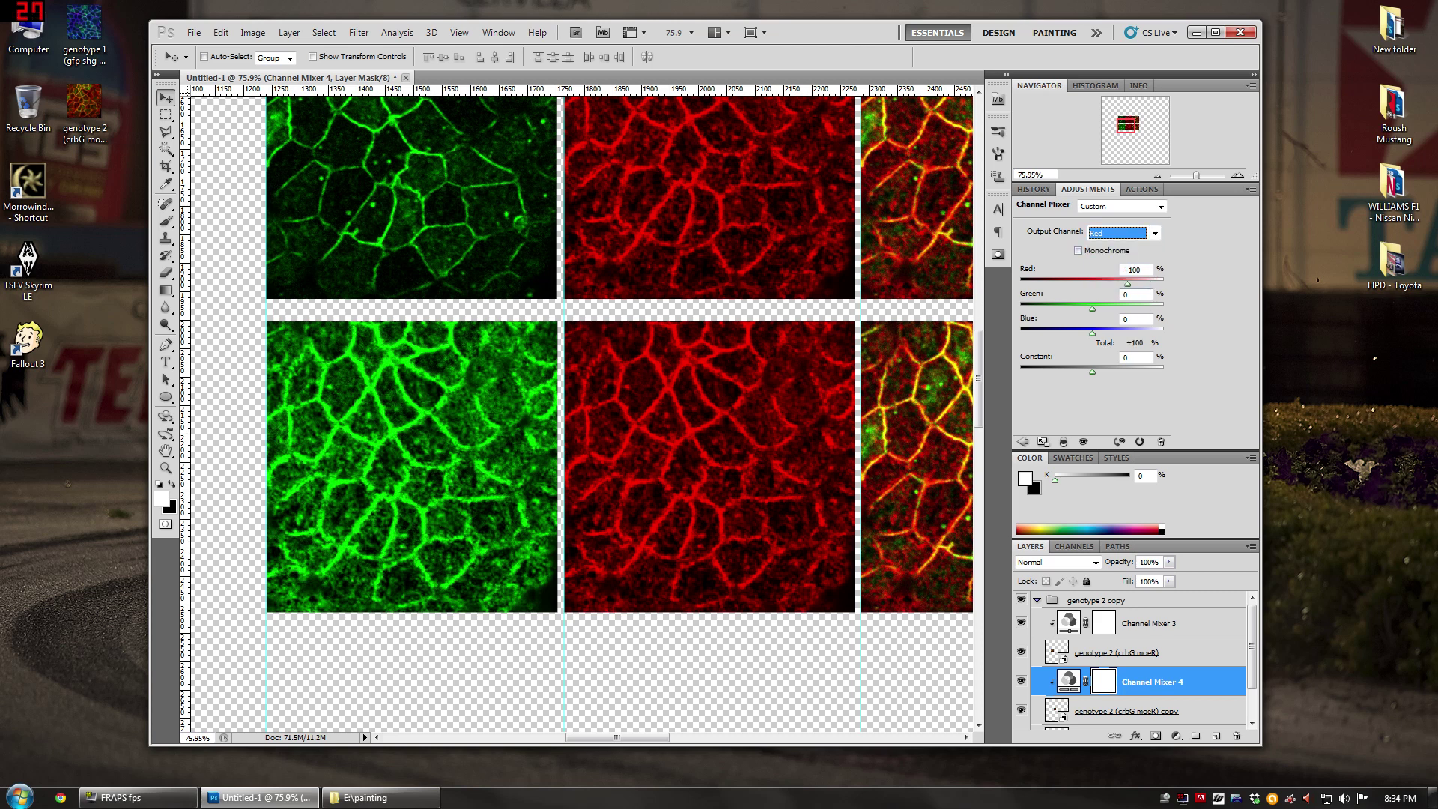
left_click(1132, 233)
key("Tab")
key("Tab")
type("0")
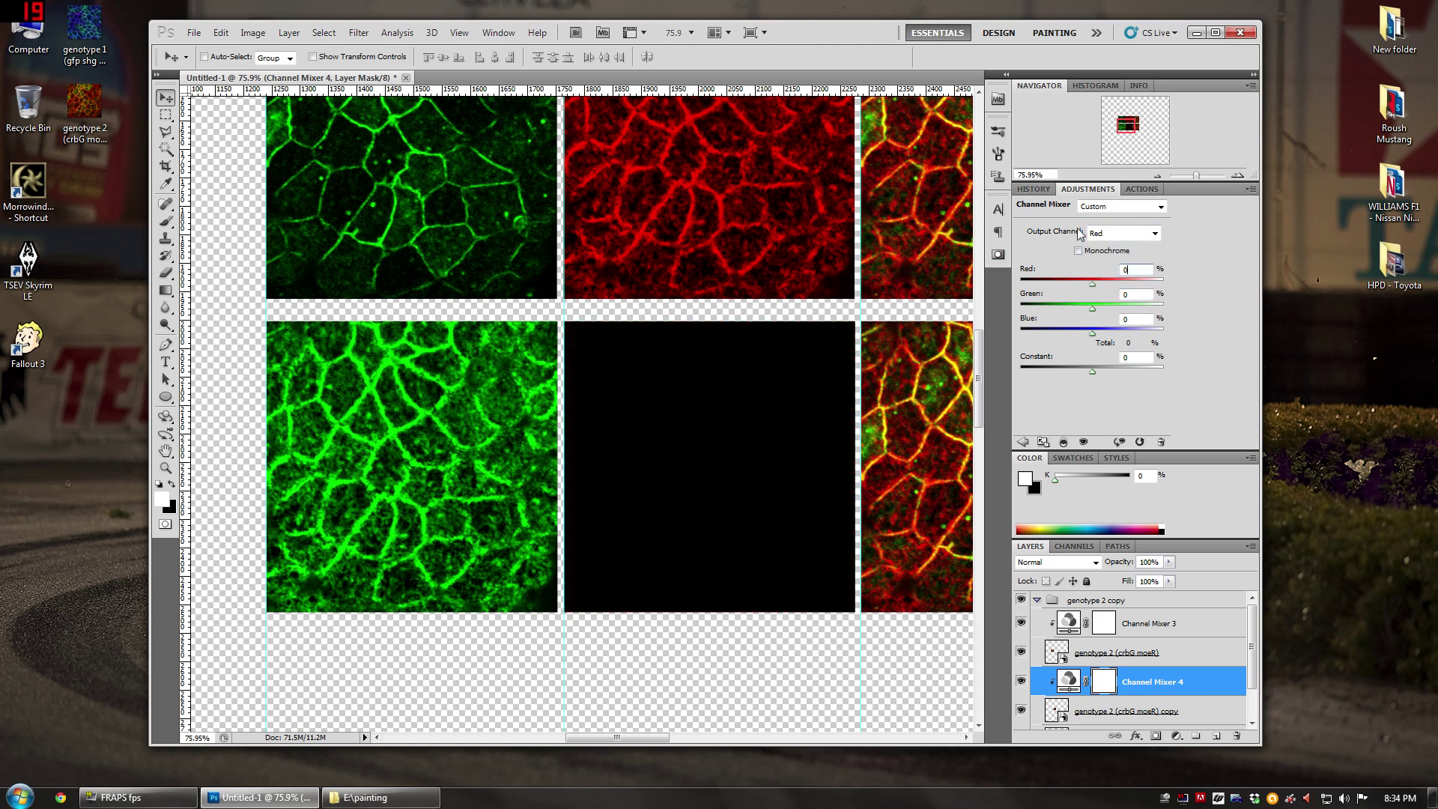
left_click(1130, 233)
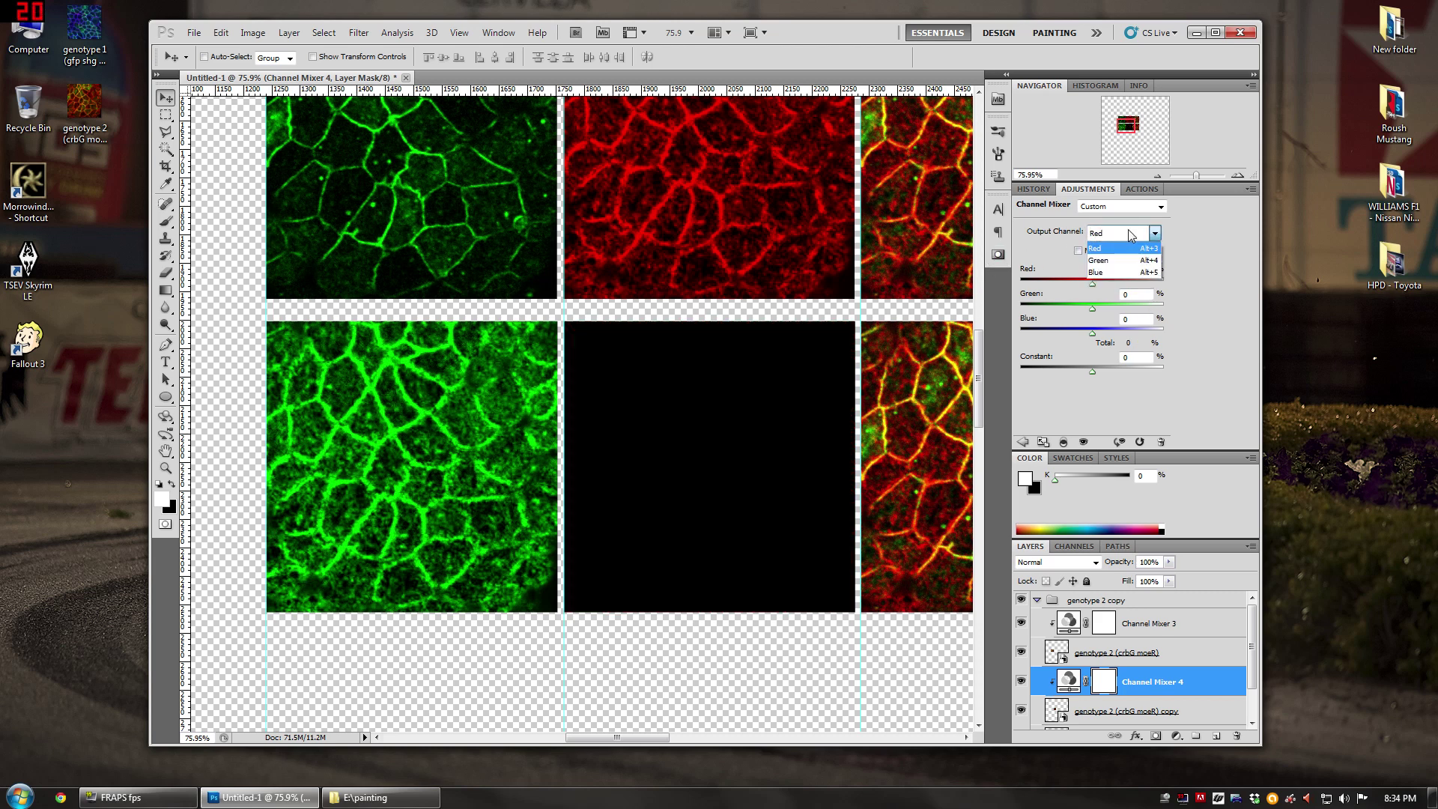
left_click(1101, 248)
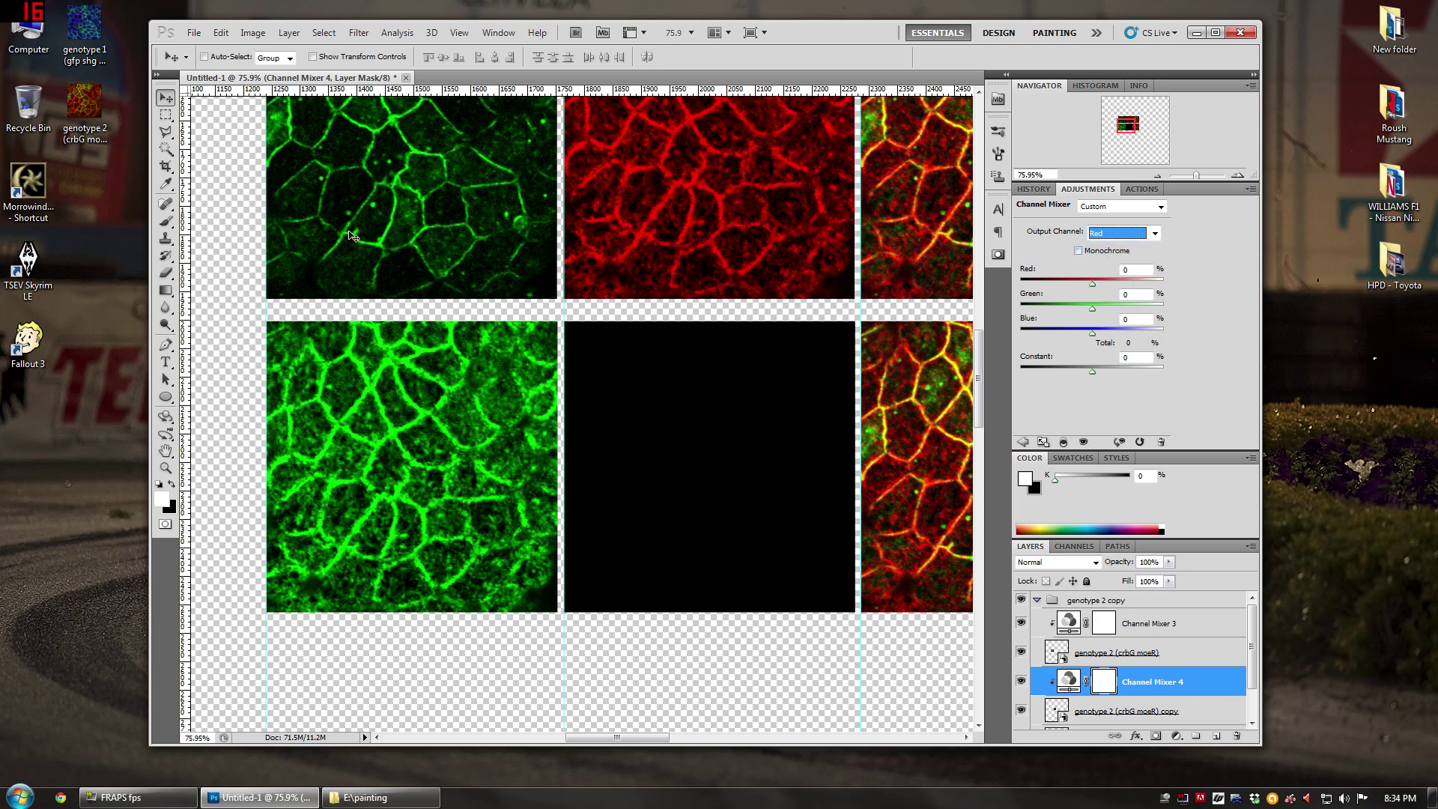
key("Tab")
key("Tab")
type("100")
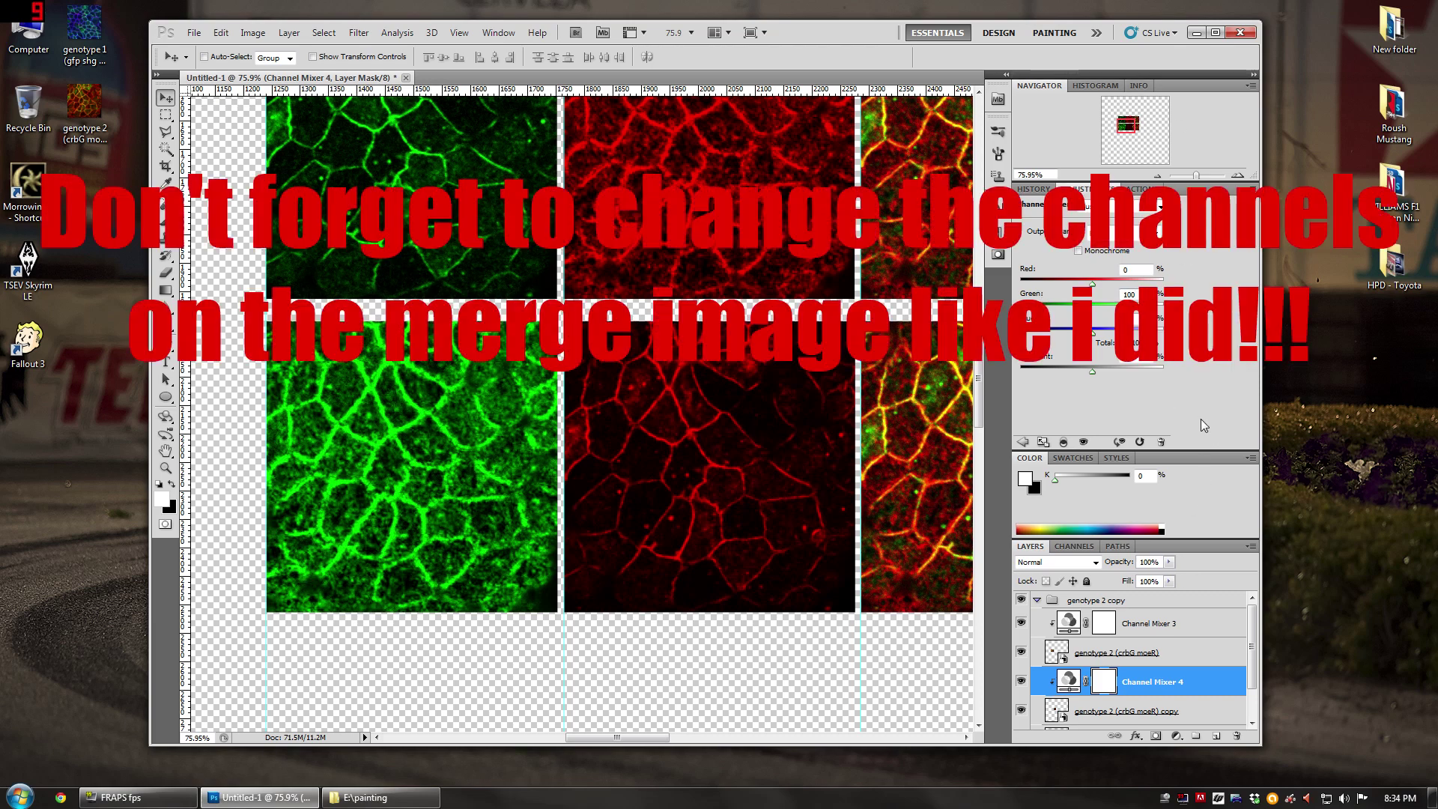
Step: Collapse the copied genotype 2 group and deselect all layers
left_click_drag(1124, 123, 1117, 123)
scroll(1124, 128, "down", 2)
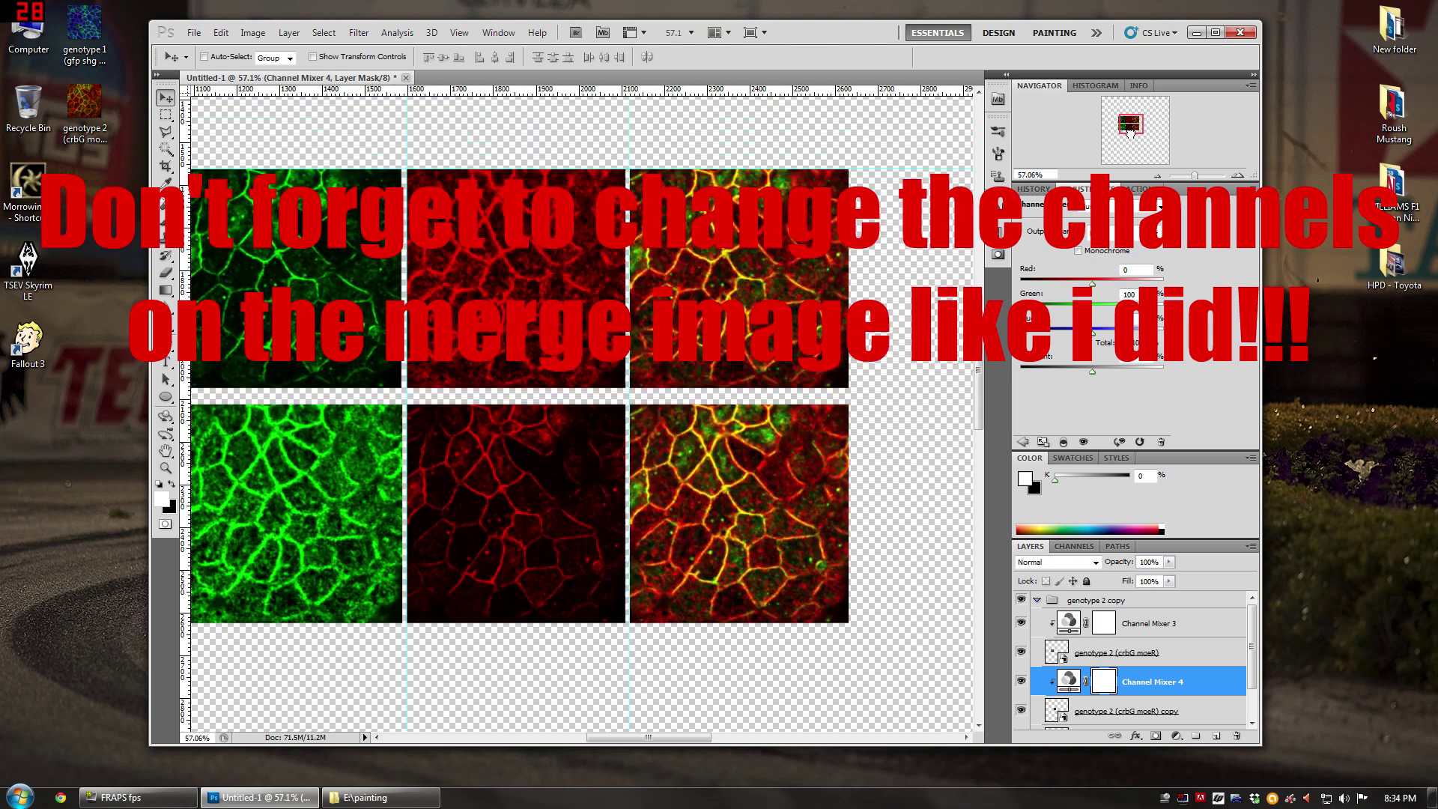
left_click_drag(982, 304, 982, 317)
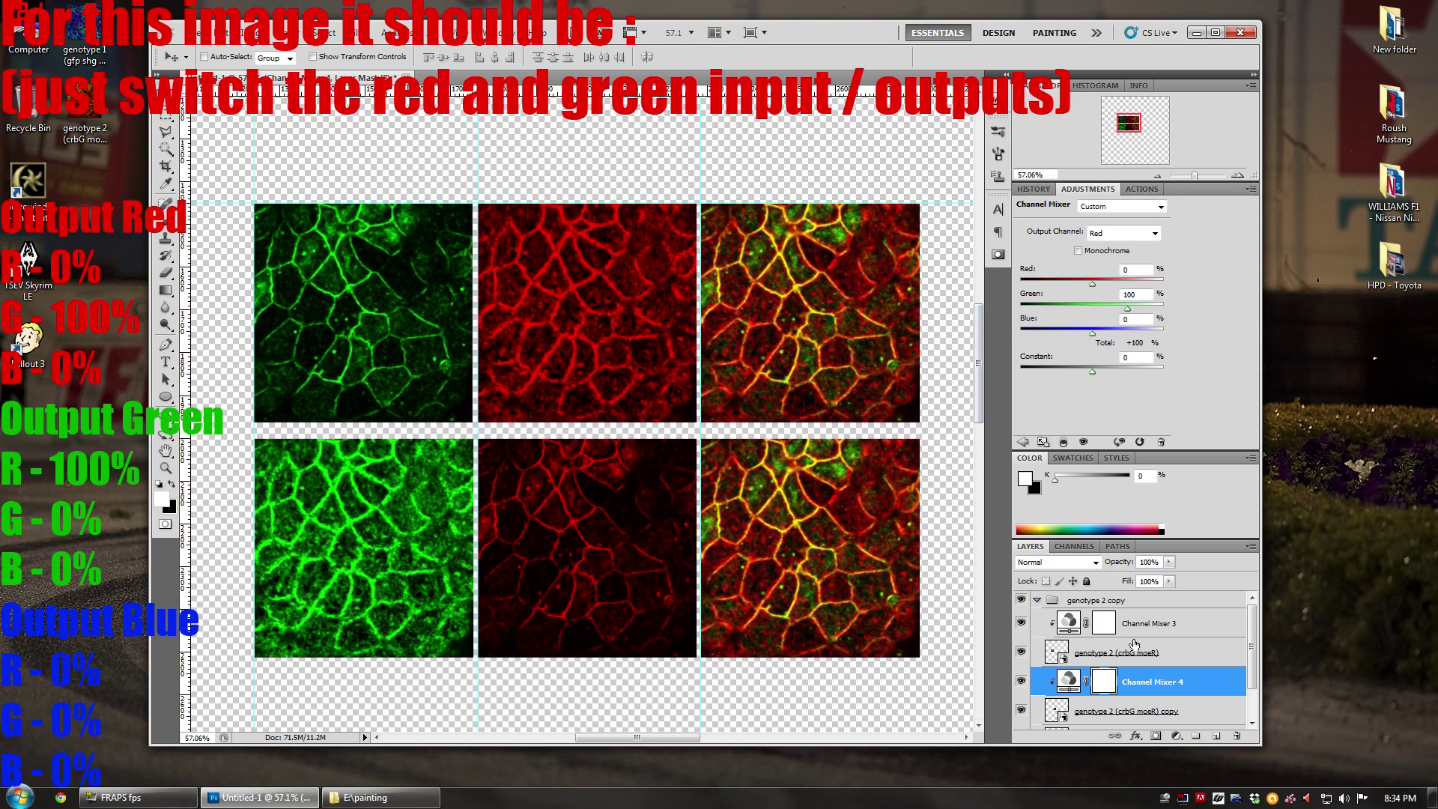
left_click(1037, 600)
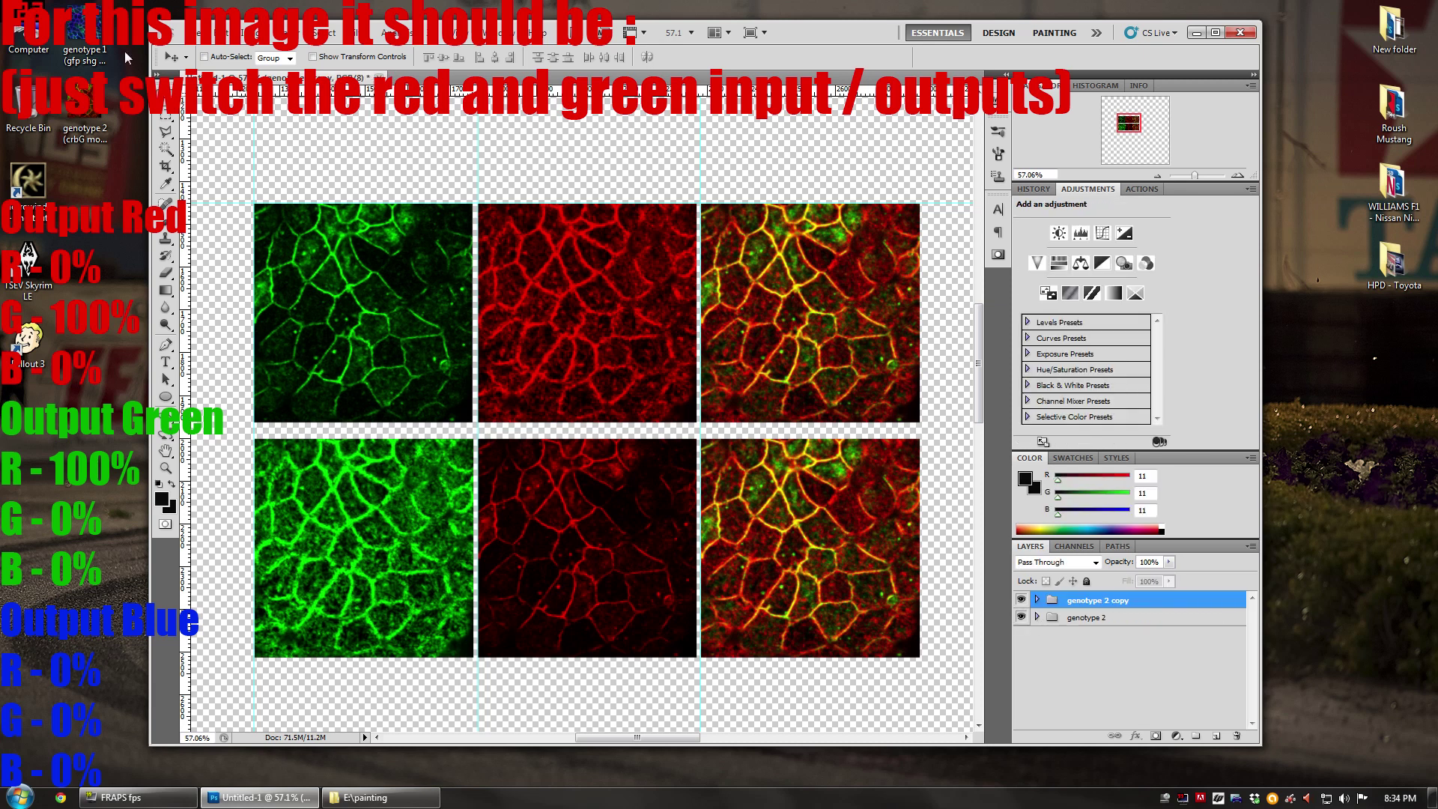
left_click(1120, 708)
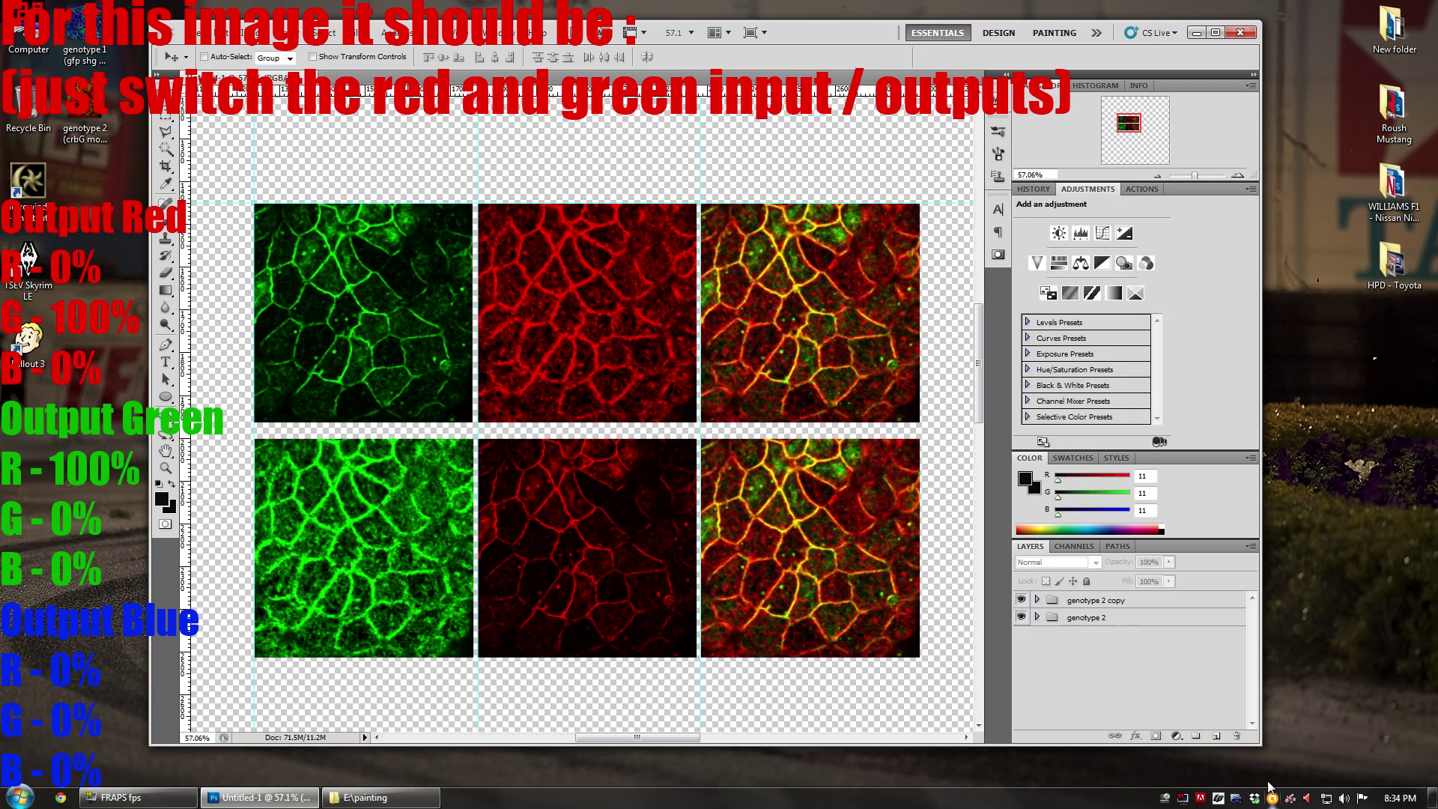
Step: Create a new layer group above the others and name it genotype 1
left_click(1196, 737)
double_click(1088, 604)
type("genoty")
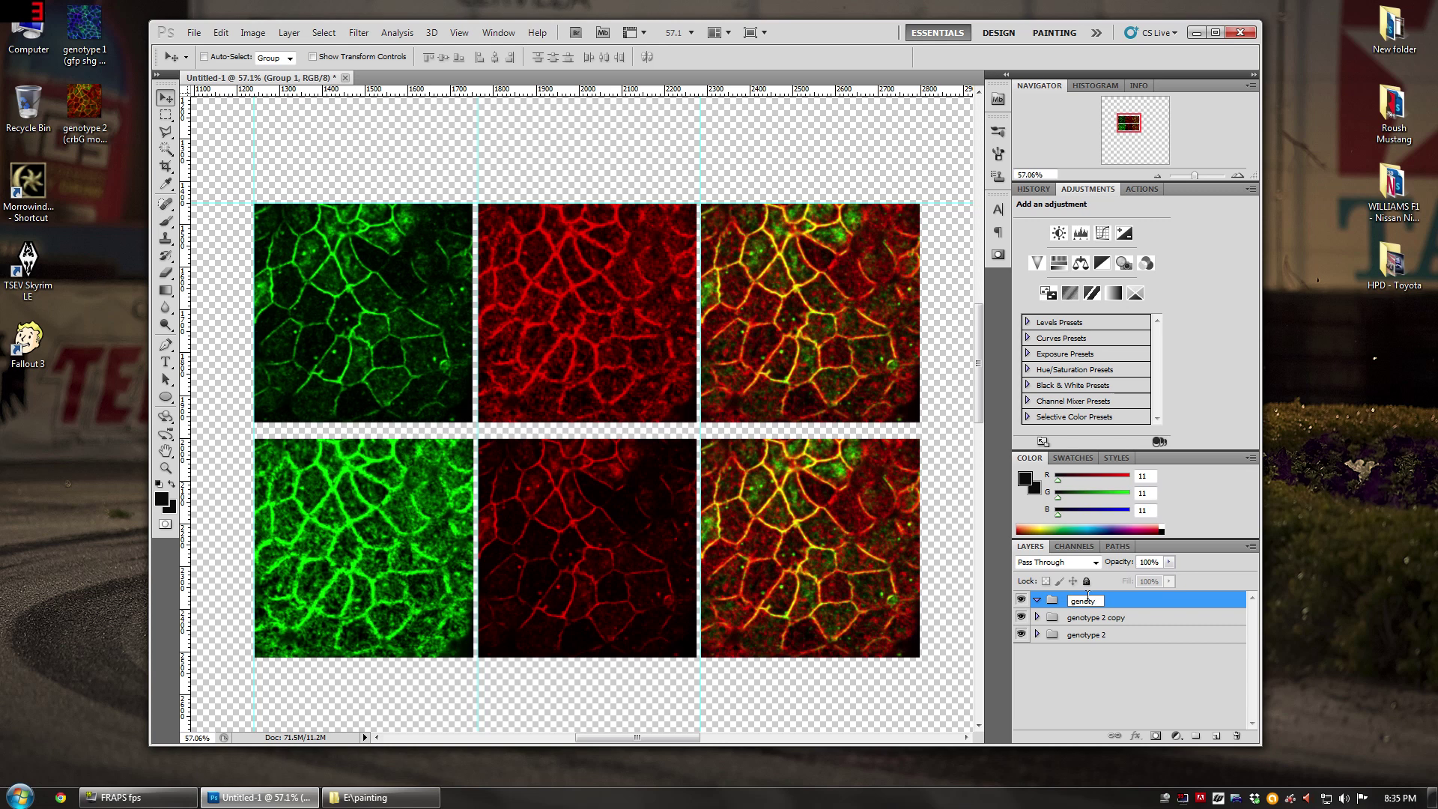
type("pe 1")
key("Return")
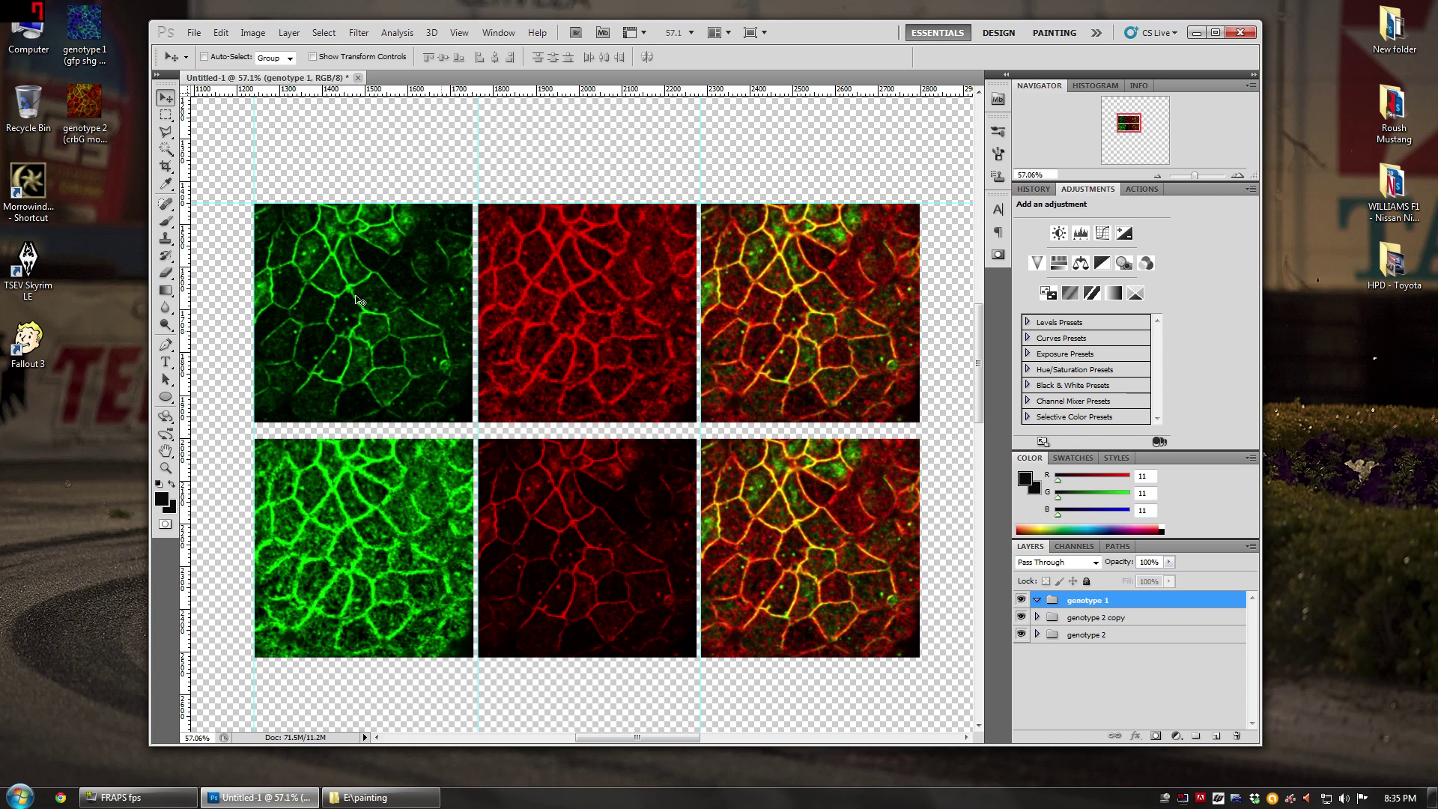
Step: Place the genotype 1 (gfp shg dlg) image file into the document and move it below the second row
left_click_drag(84, 37, 491, 574)
key("Return")
scroll(487, 571, "down", 5)
left_click_drag(595, 255, 393, 558)
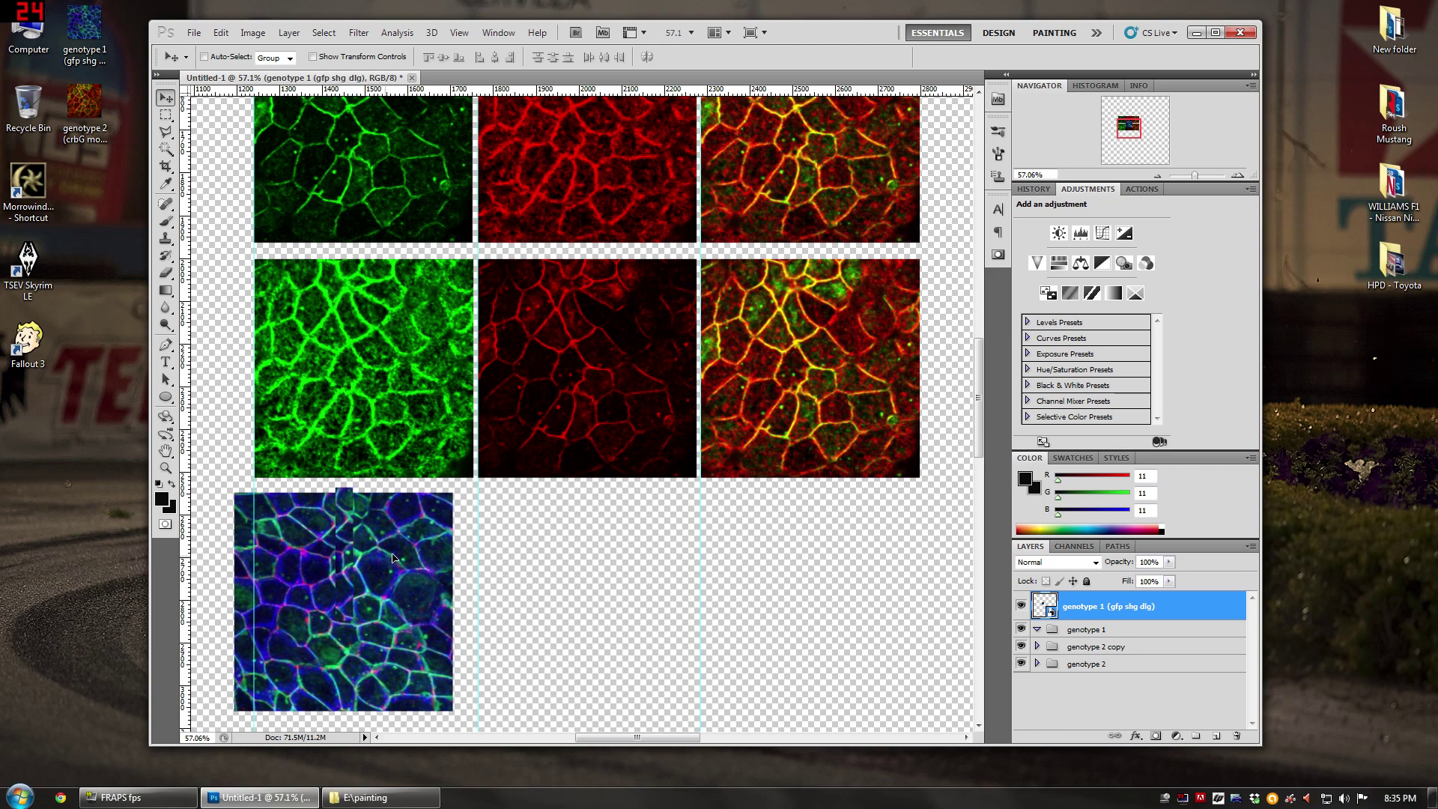
Step: Align the genotype 1 image with the first column's guide and add a horizontal guide along its top edge
left_click_drag(275, 498, 346, 523)
scroll(346, 523, "up", 2)
left_click_drag(525, 91, 594, 457)
Step: Move the genotype 1 (gfp shg dlg) layer into the genotype 1 group
scroll(748, 553, "down", 5)
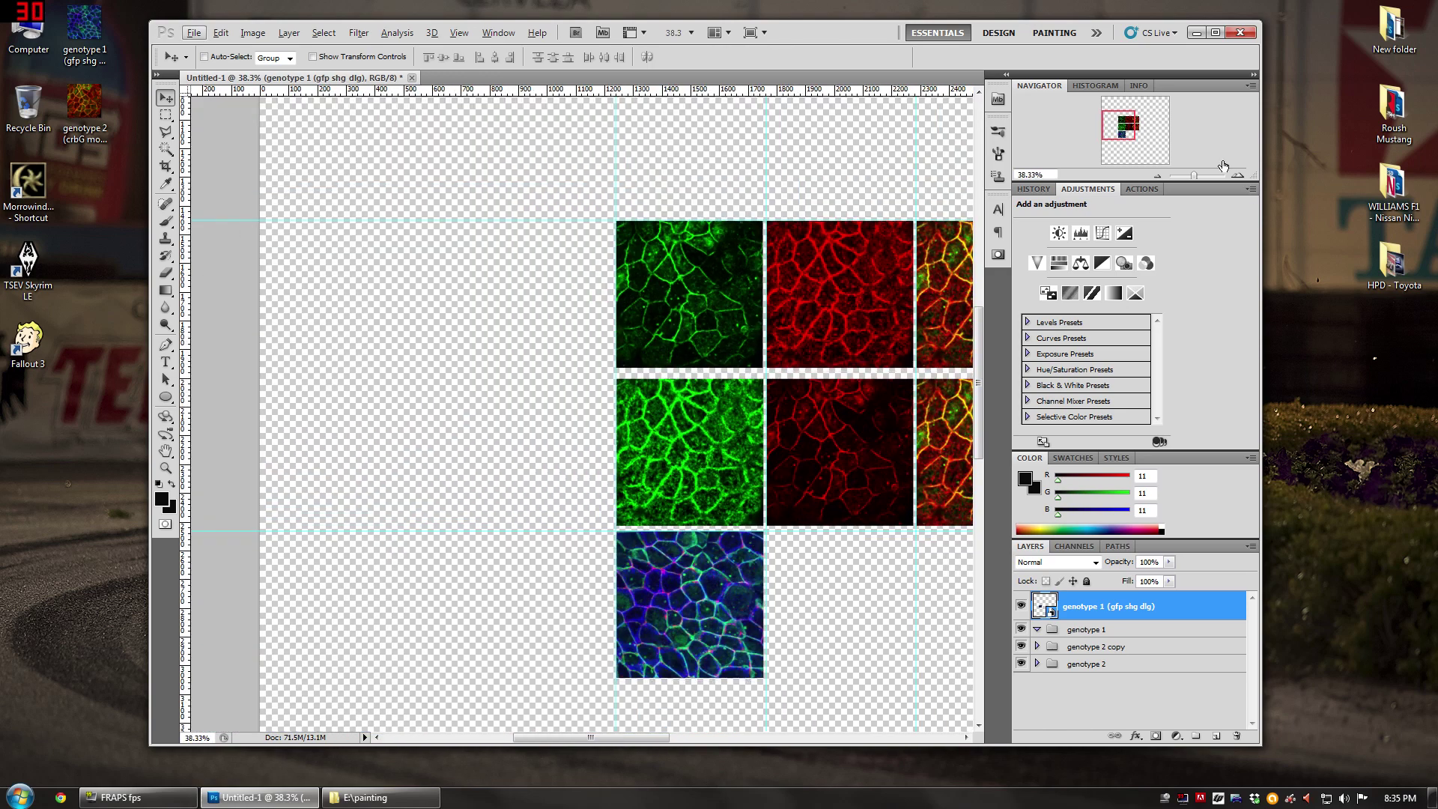
left_click_drag(1129, 134, 1146, 135)
left_click_drag(1104, 601, 1106, 630)
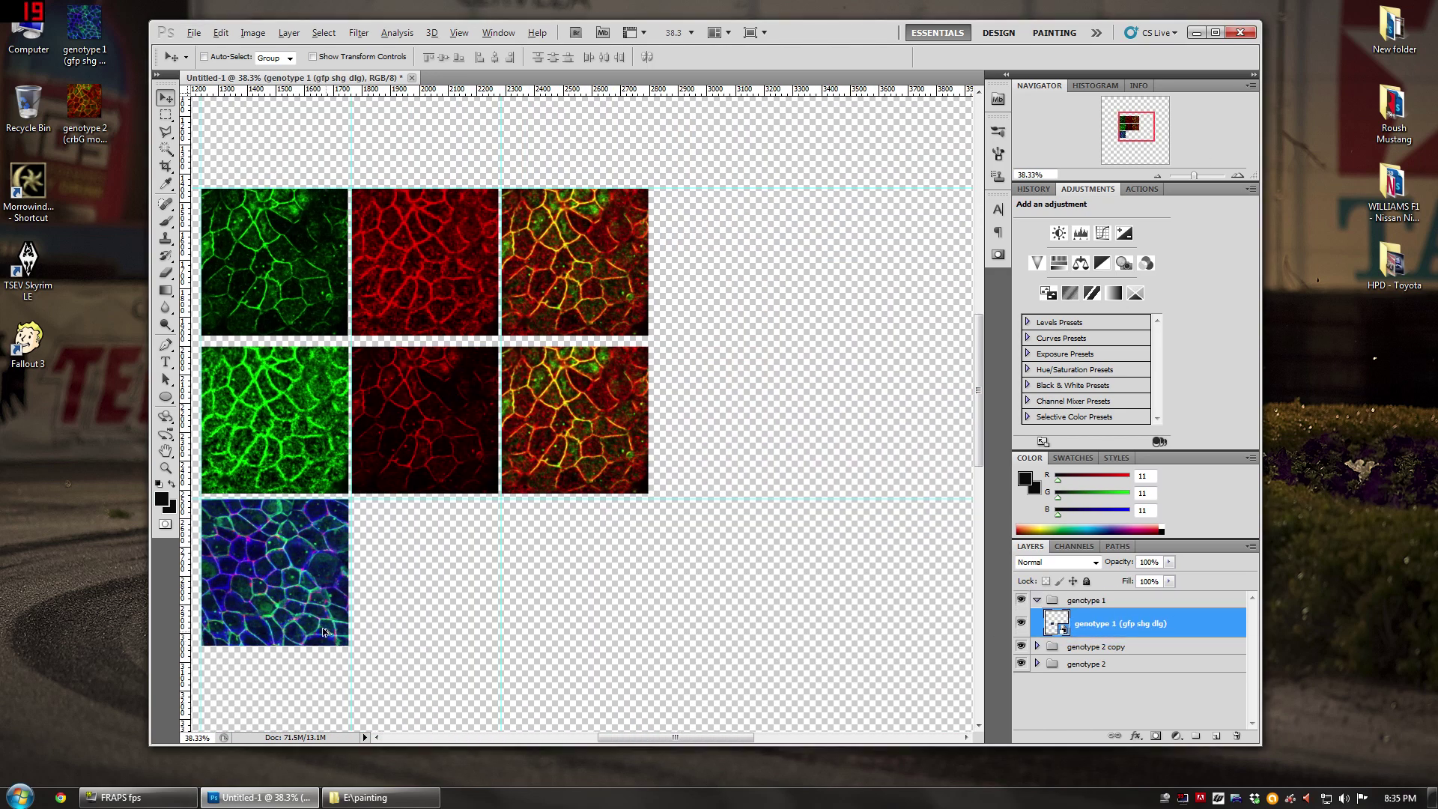
Step: Duplicate the genotype 1 image twice and place the copies in the second and third columns of the third row
left_click_drag(265, 559, 473, 576)
scroll(529, 562, "up", 3)
left_click(521, 589, "ctrl")
scroll(738, 511, "down", 5)
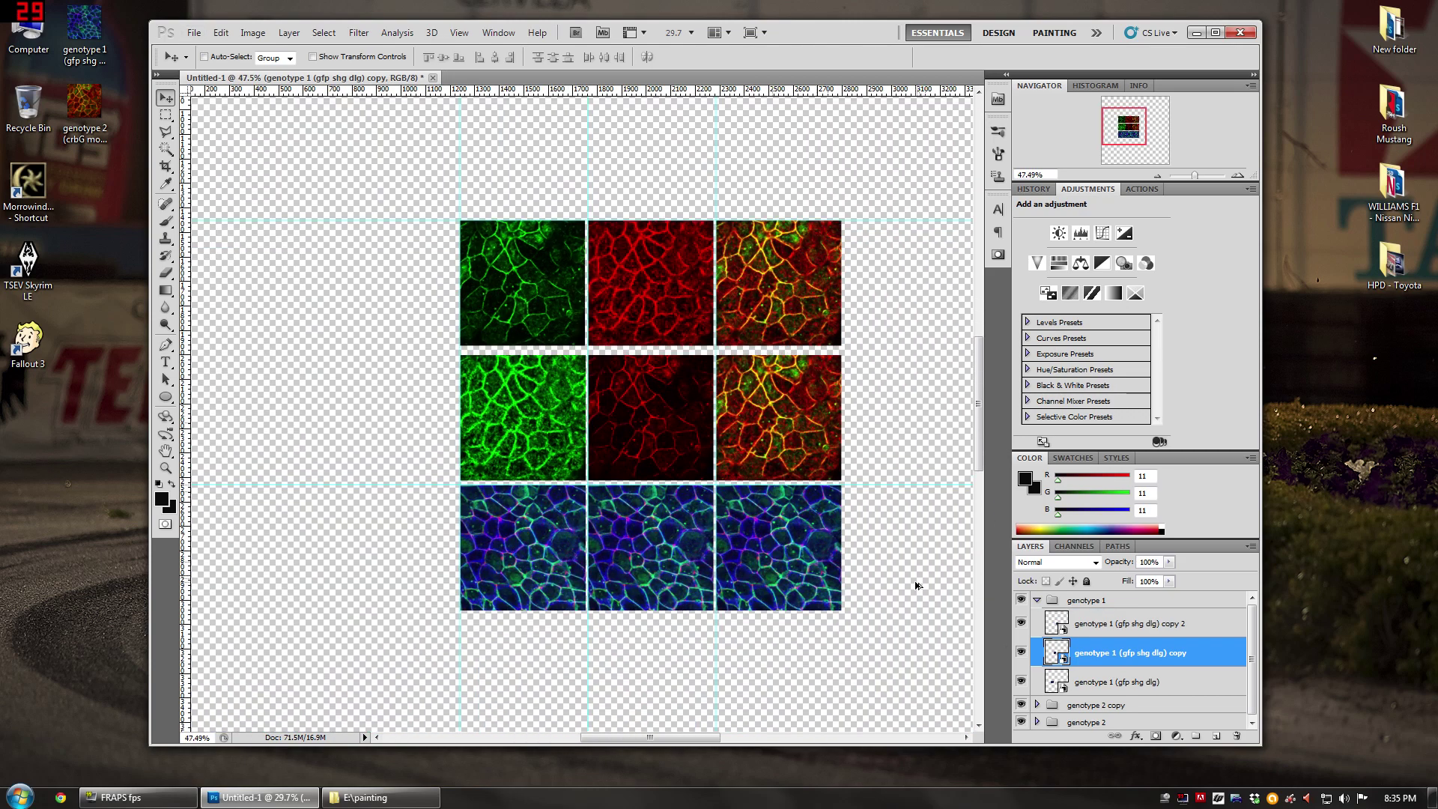
Step: Add a vertical guide just beyond the right edge of the third column to mark a fourth column
scroll(851, 539, "up", 8)
scroll(801, 379, "up", 3)
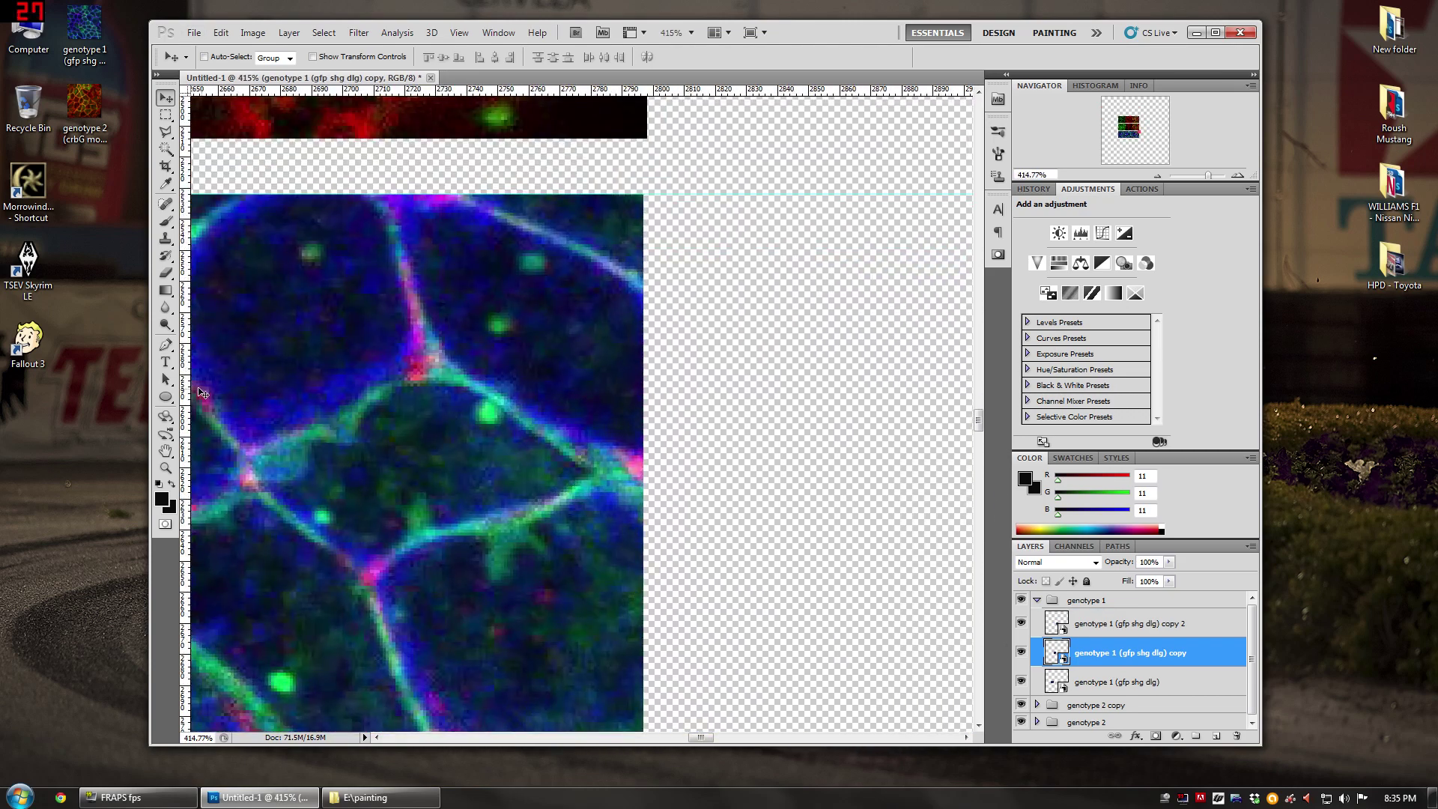
left_click_drag(217, 393, 660, 405)
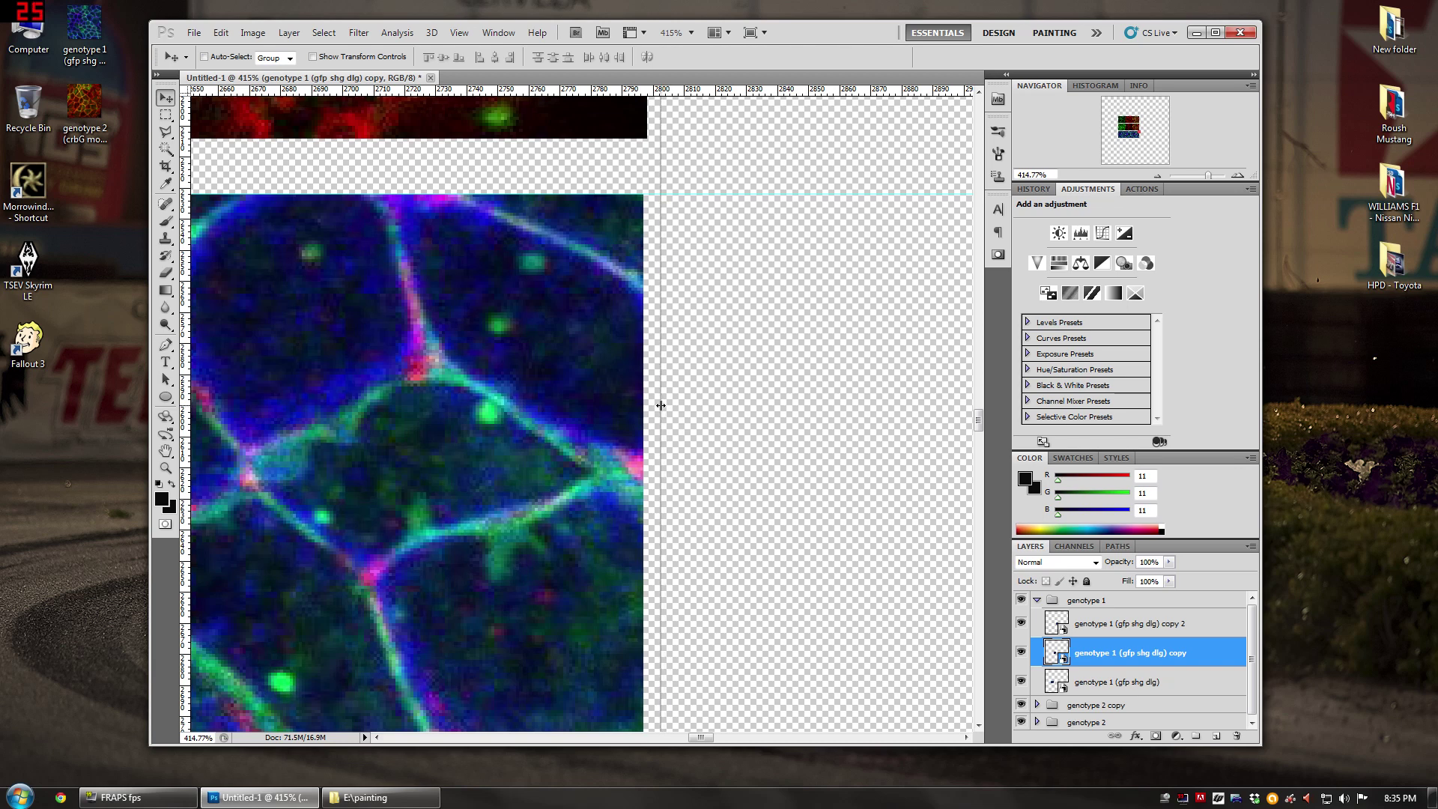
scroll(828, 498, "down", 12)
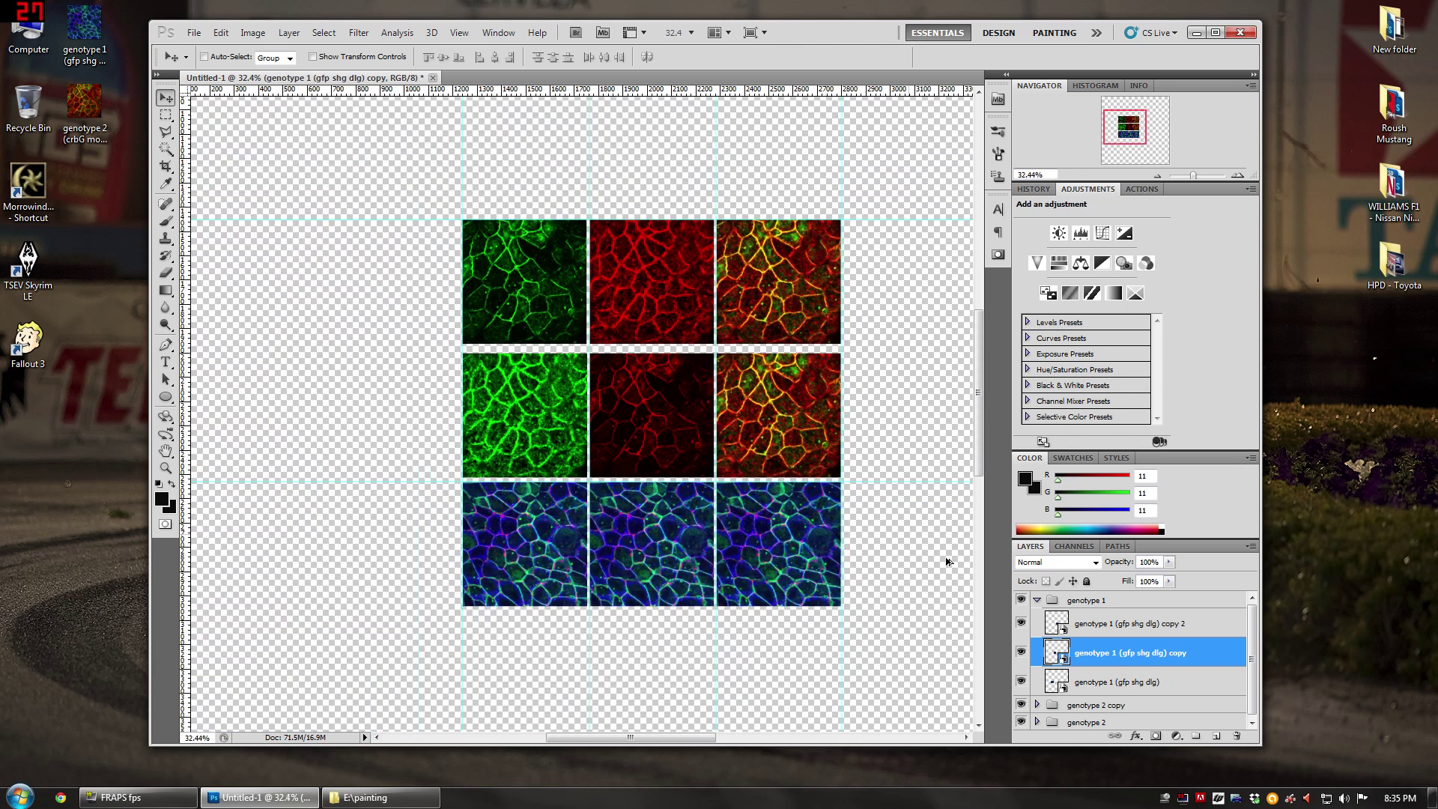
Step: Duplicate the third-column genotype 1 image and align the copy with the fourth column's guide
left_click(1098, 629)
left_click_drag(653, 541, 794, 544)
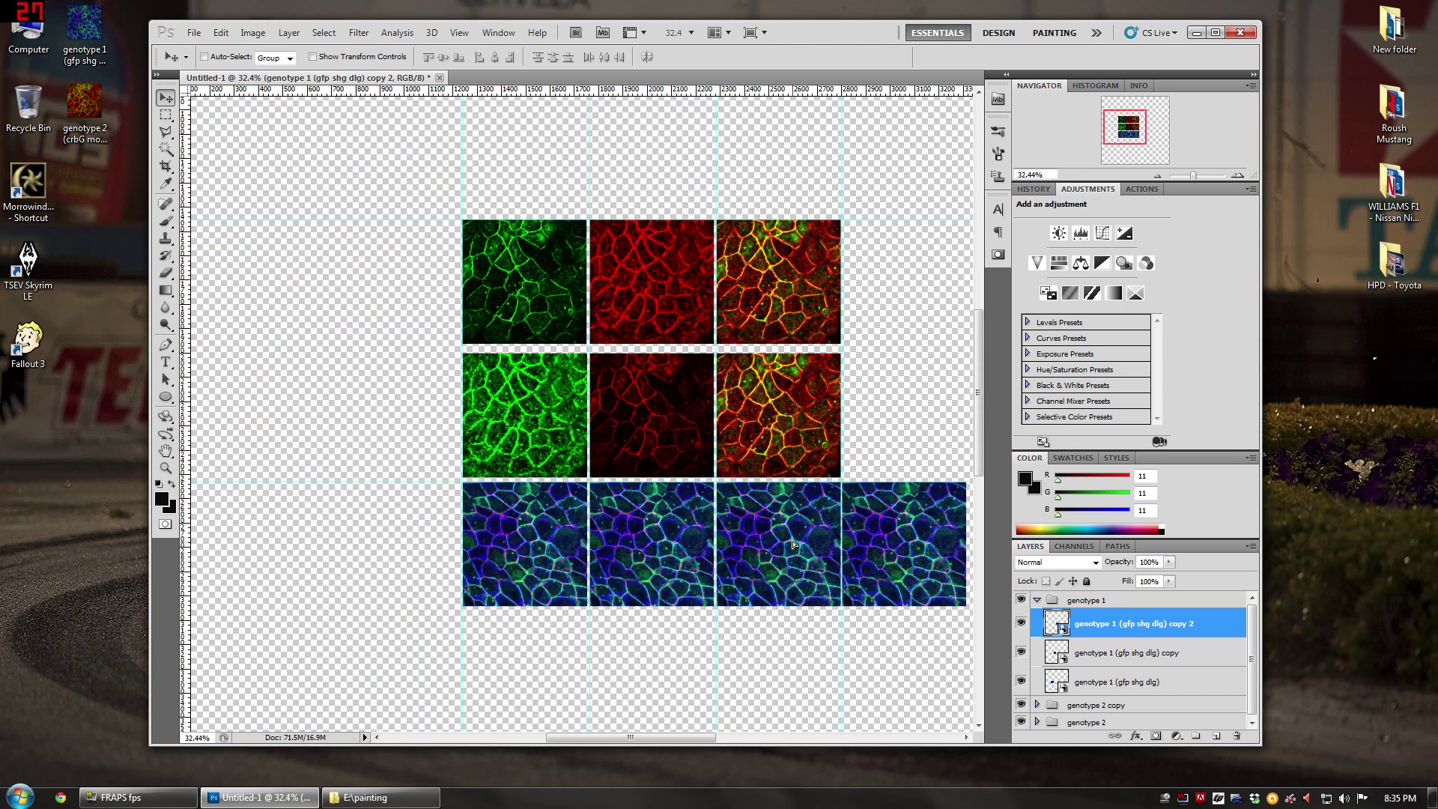
key("ctrl+j")
scroll(794, 545, "up", 5)
key("alt")
key("alt")
left_click_drag(709, 307, 716, 308)
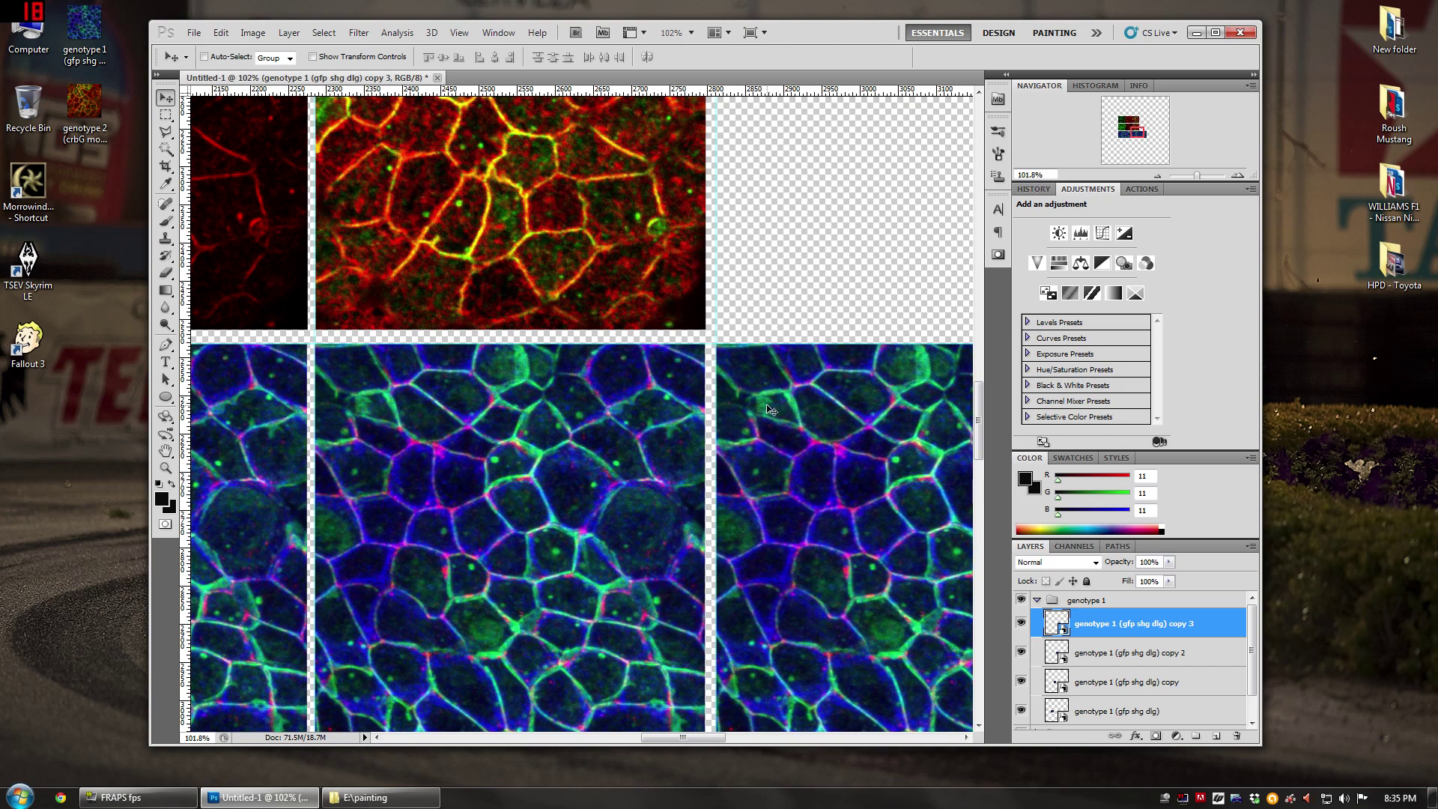
scroll(768, 408, "down", 3)
Step: Reorder the genotype 1 image layers to follow the columns, from the original at the top to copy 3 at the bottom
left_click_drag(1127, 629, 1123, 693)
left_click(1022, 624)
left_click(1022, 624)
left_click(1022, 652)
left_click(1022, 653)
left_click(1022, 683)
left_click(1022, 681)
left_click(1022, 711)
left_click(1022, 711)
Step: Clip a Channel Mixer to the first-column genotype 1 image and zero the red and blue outputs to keep only green
left_click(1120, 624)
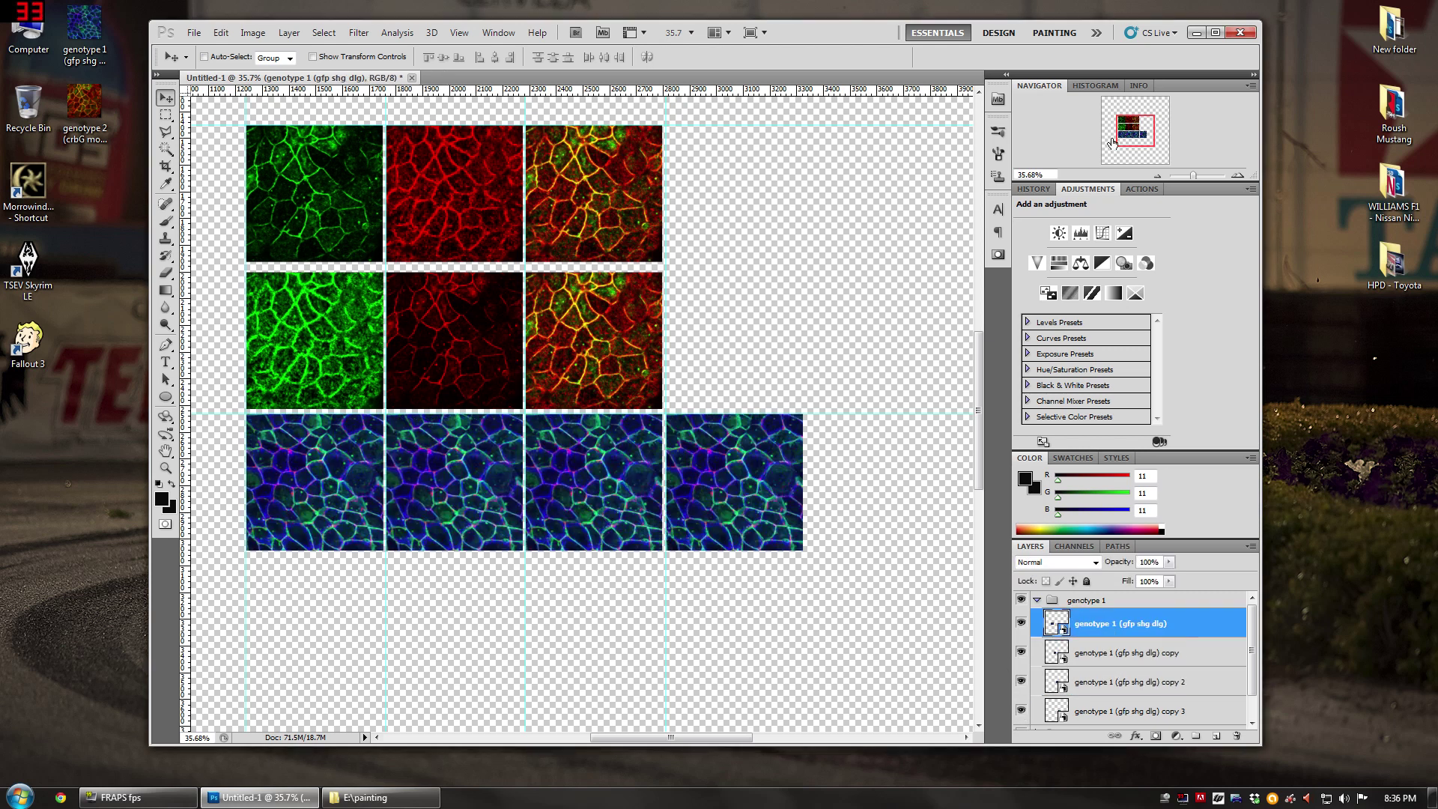
scroll(503, 387, "up", 5)
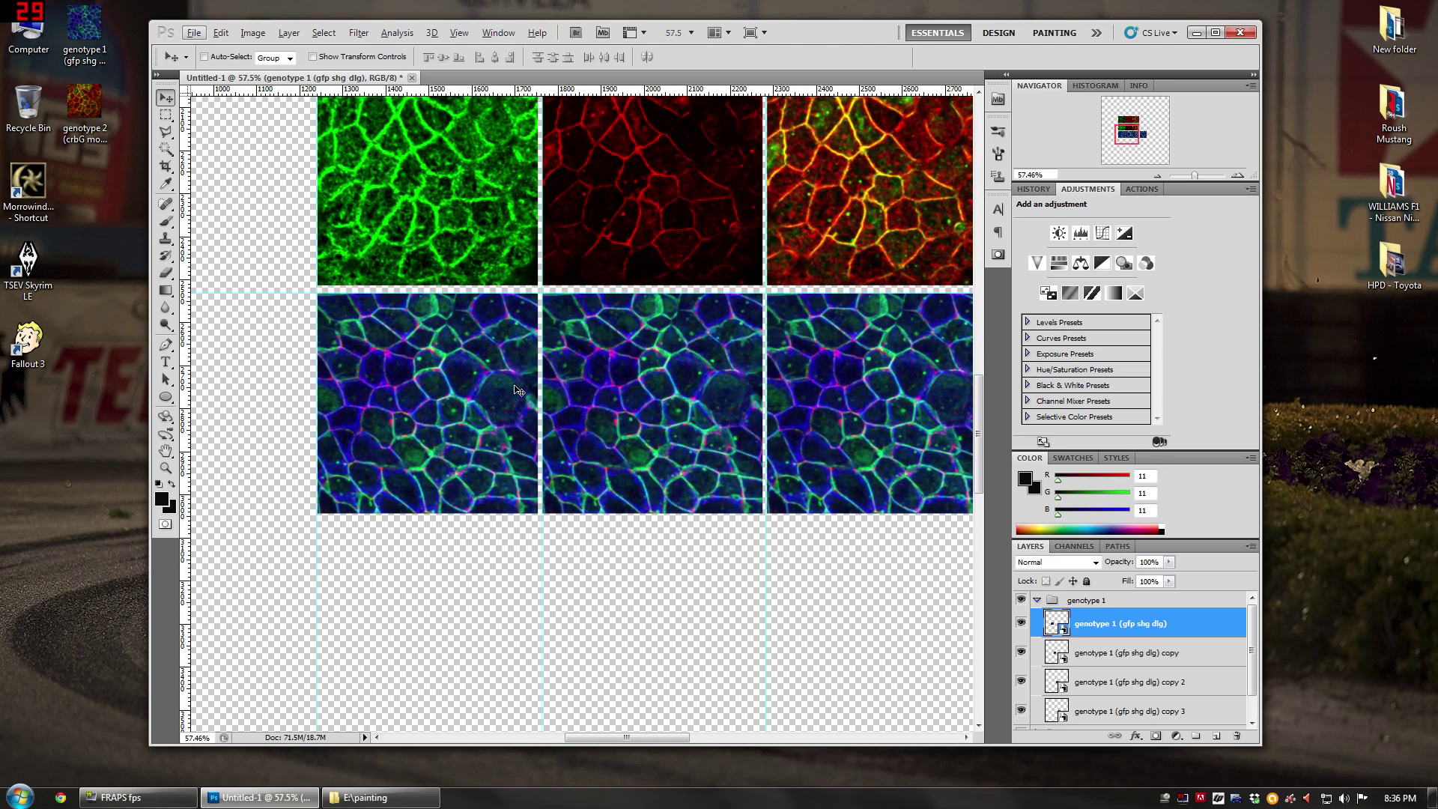
scroll(433, 381, "down", 4)
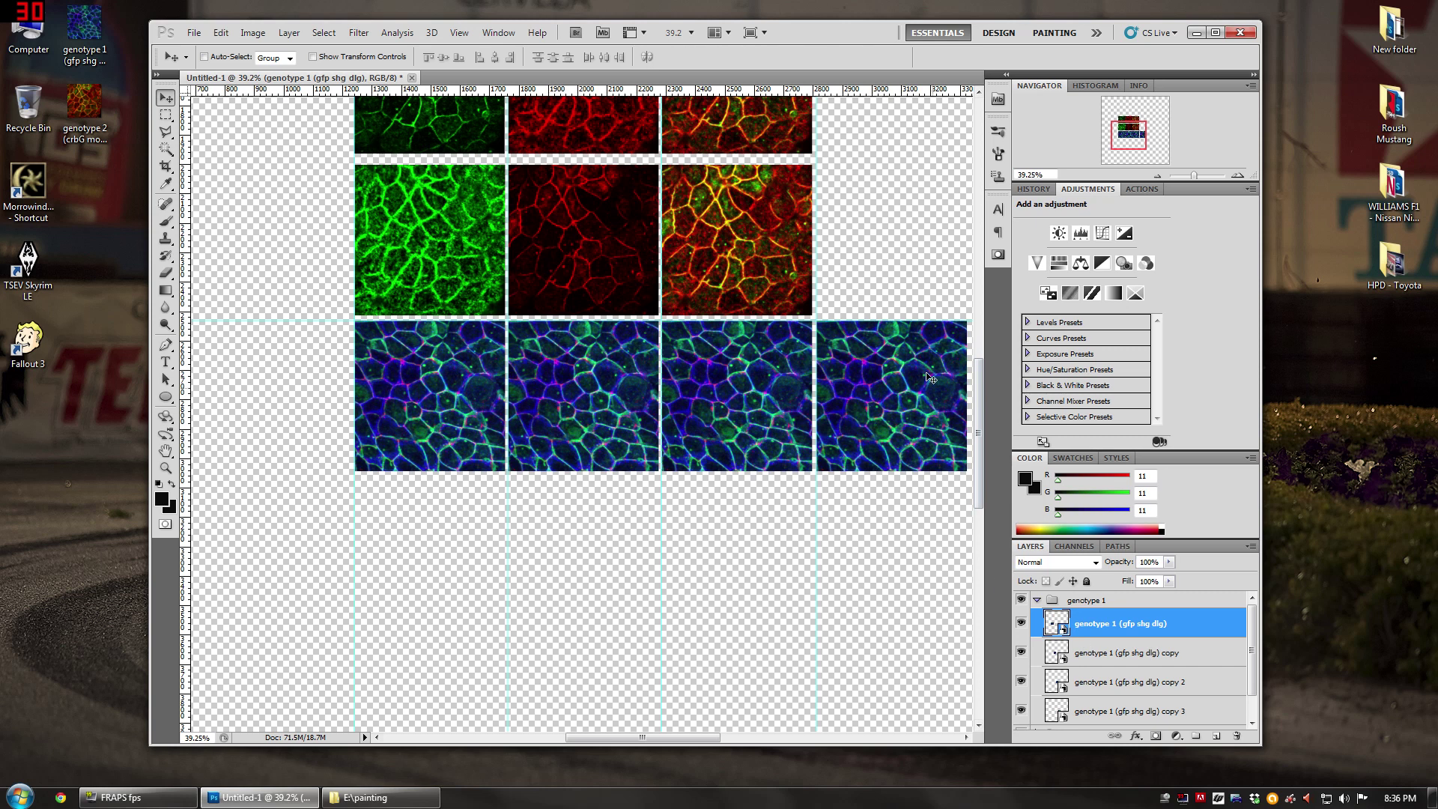
left_click(1177, 736)
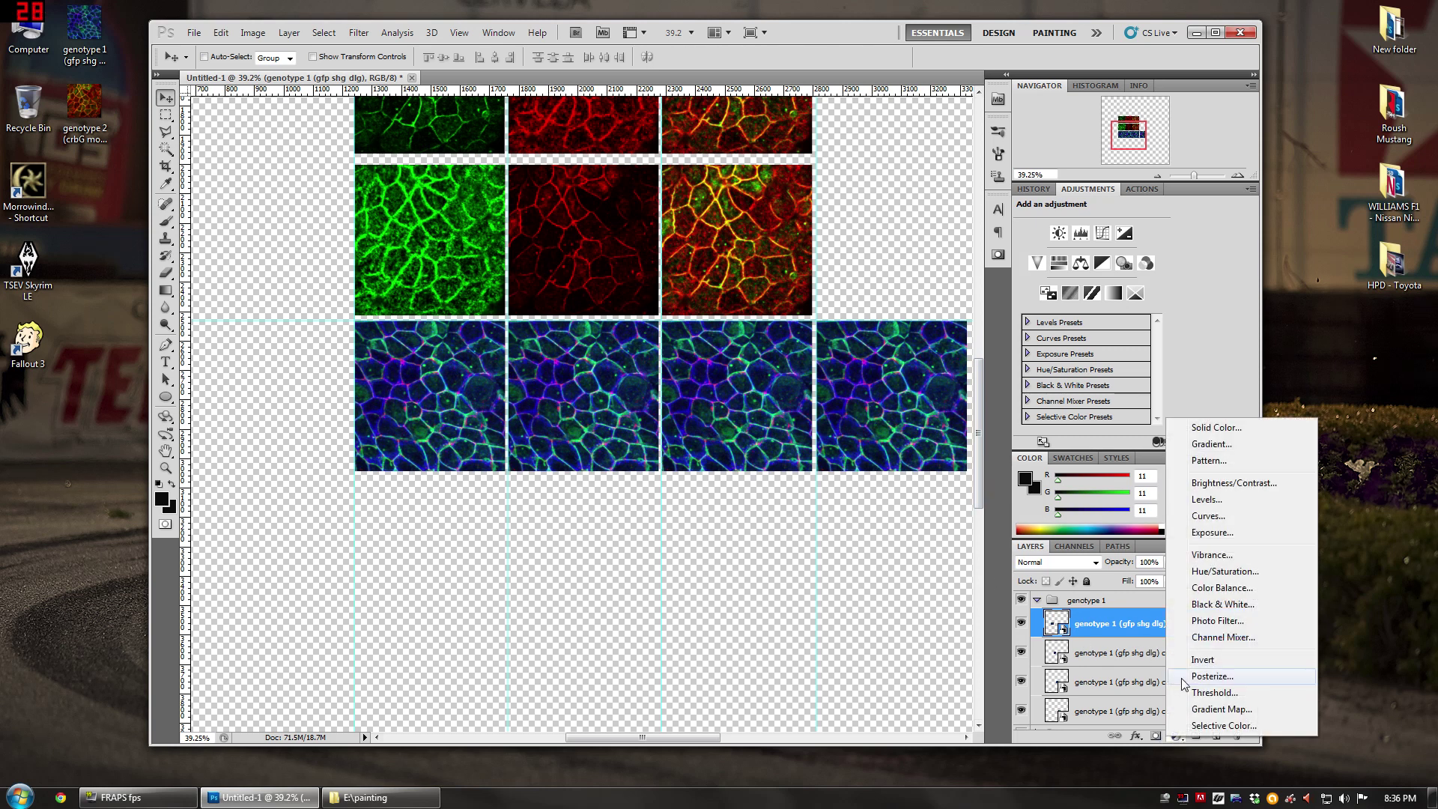
left_click(1225, 637)
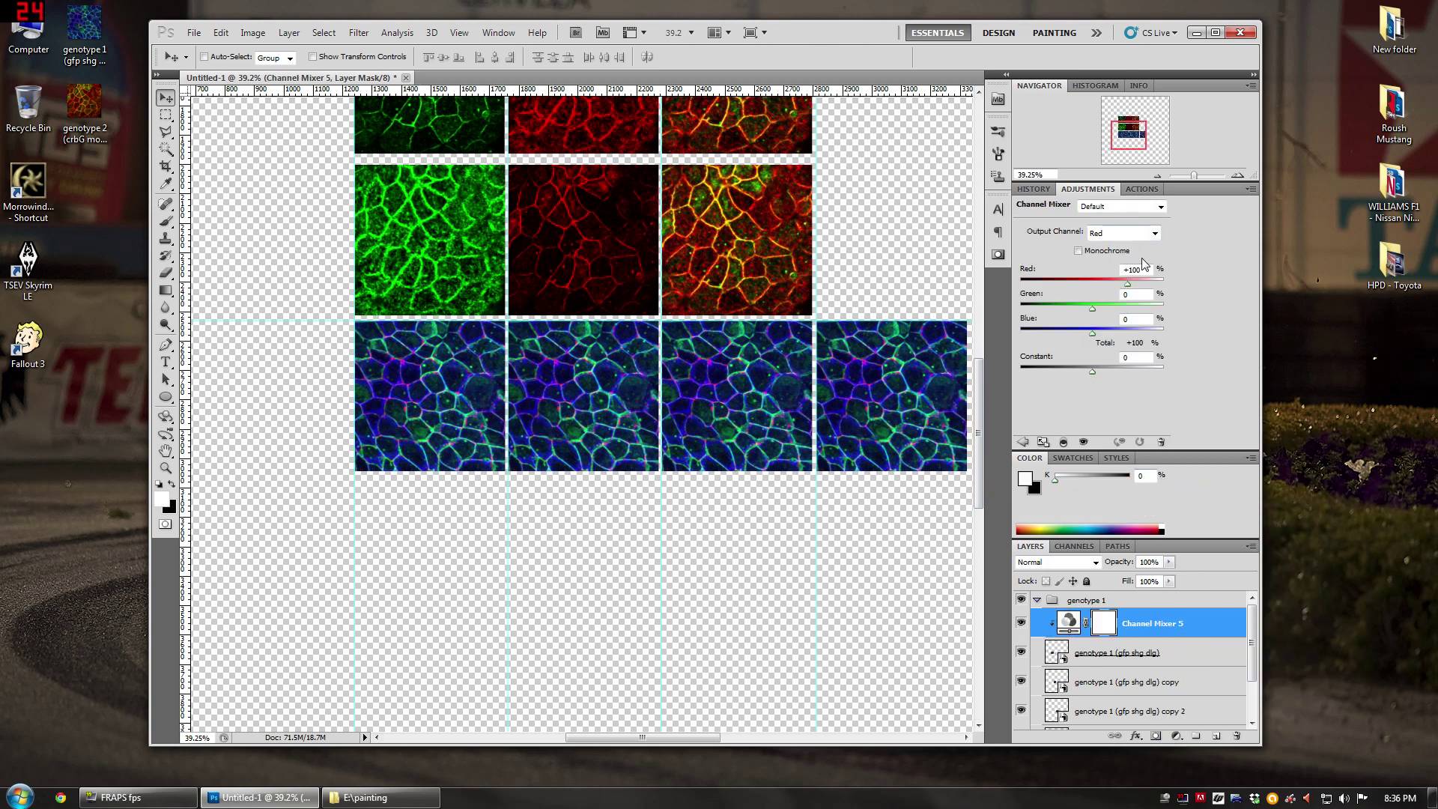
left_click(1123, 233)
left_click(1114, 291)
double_click(1135, 319)
type("0")
key("Return")
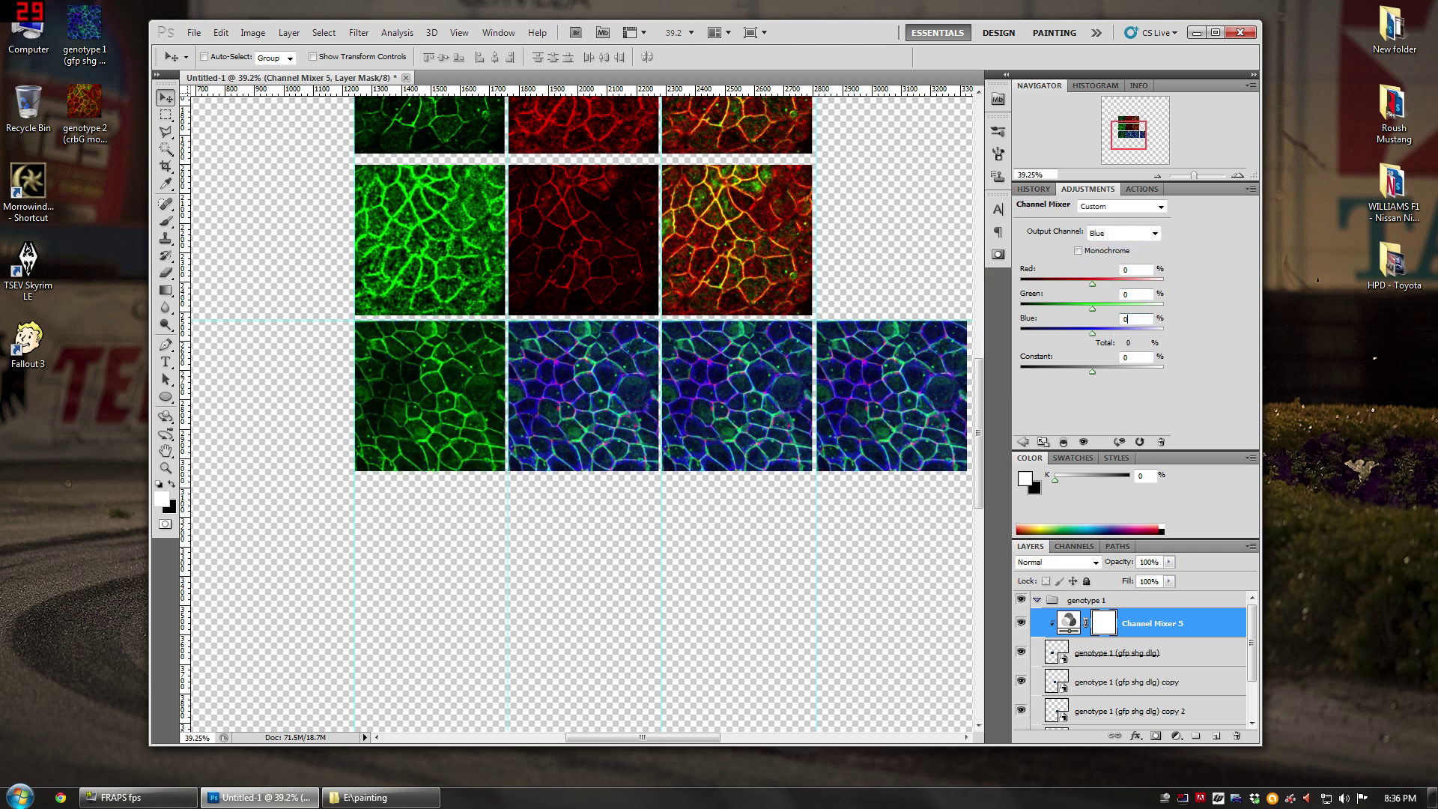
Step: Clip a Channel Mixer to the second-column genotype 1 image, with the Green output's green and the Blue output's blue at 0
left_click(1135, 680)
left_click(1177, 737)
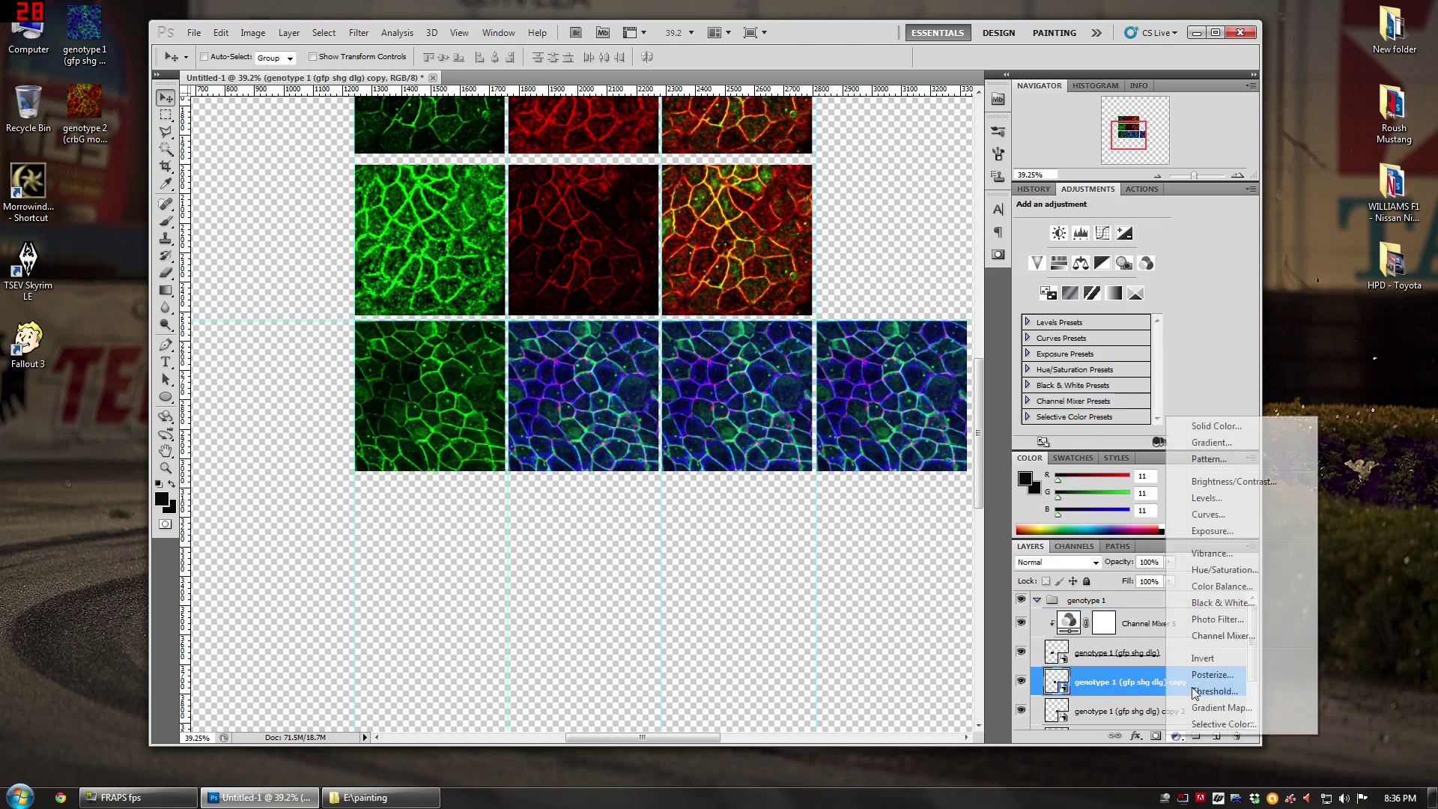
left_click(1217, 635)
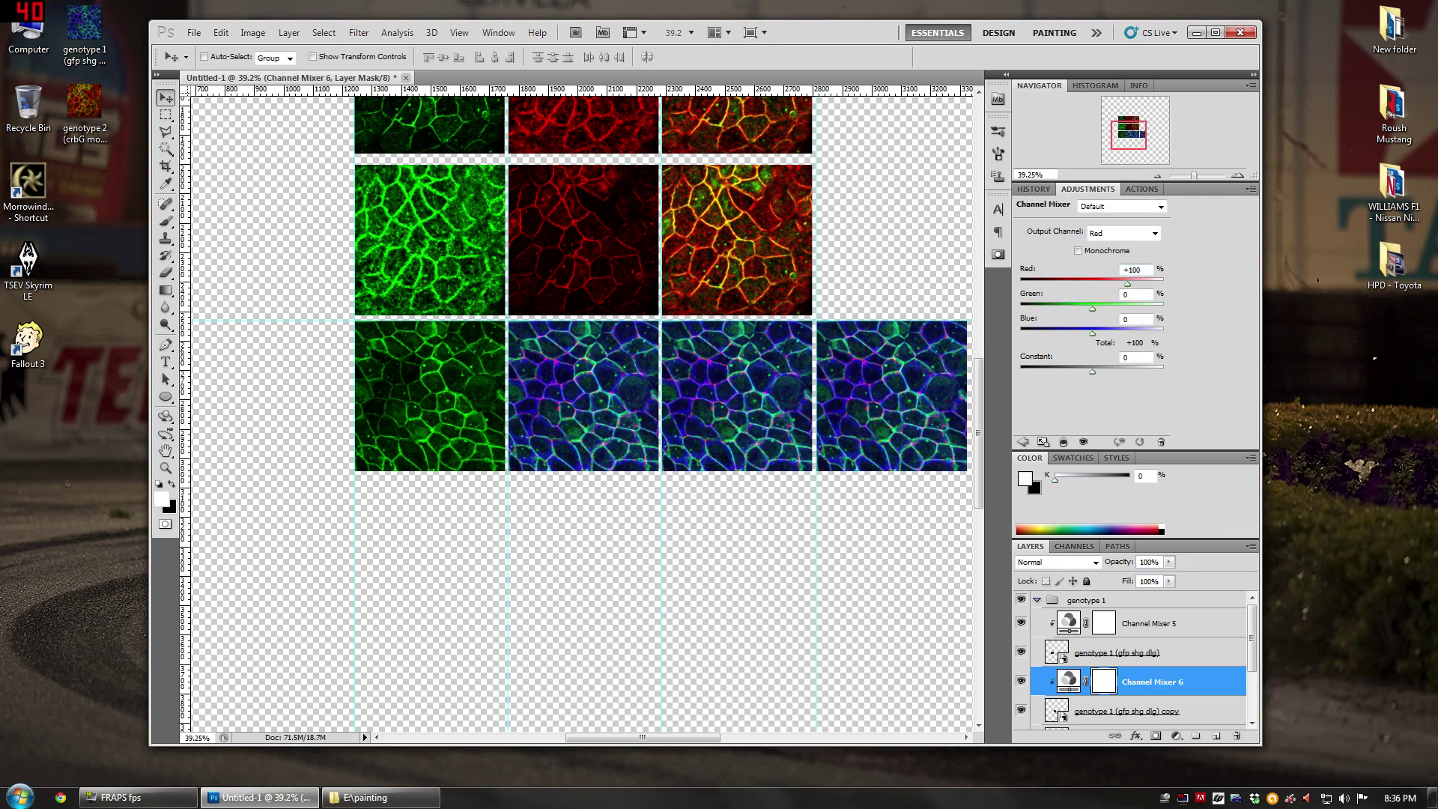
left_click(1128, 233)
left_click(1116, 243)
type("0")
left_click(1123, 233)
left_click(1116, 254)
type("0")
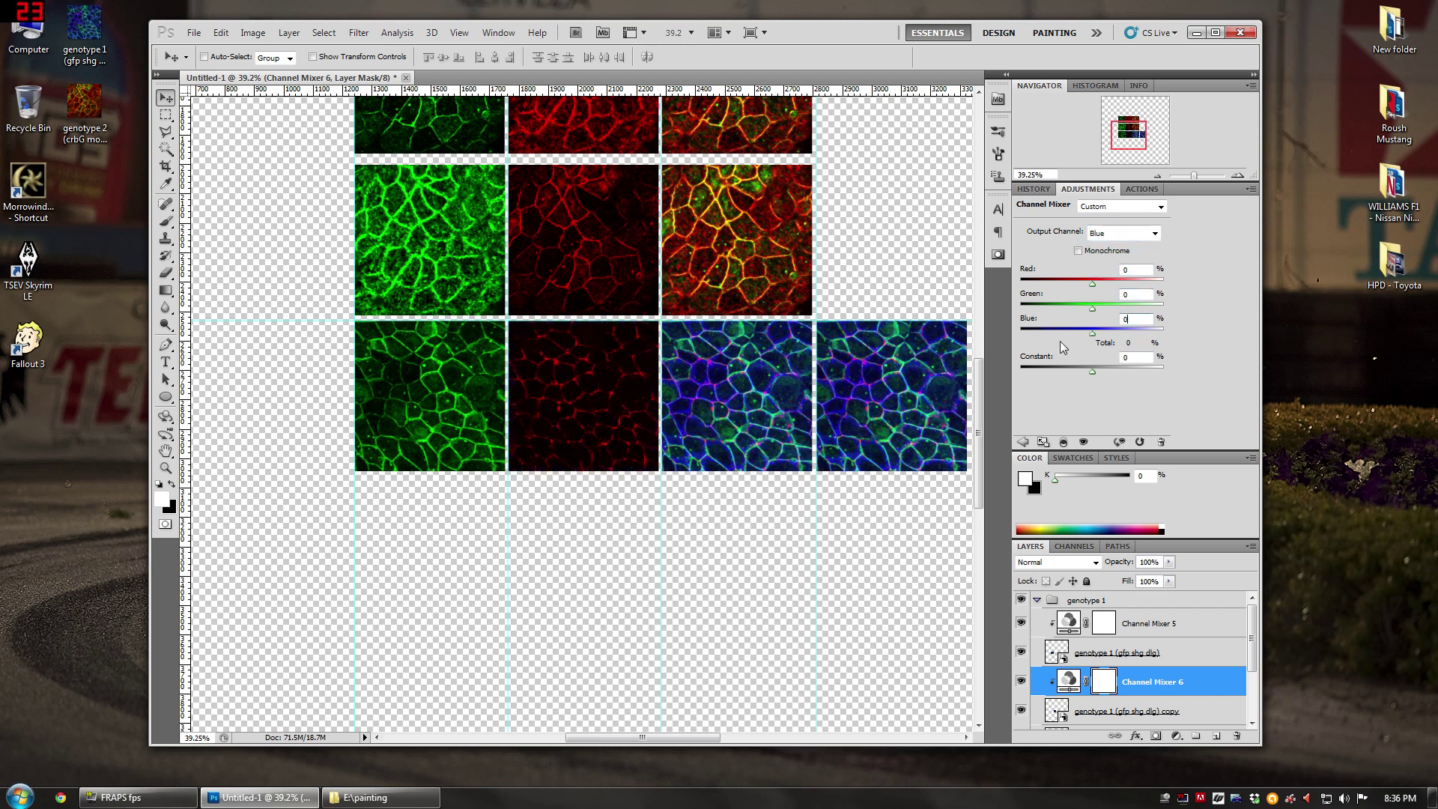
Step: Clip a Channel Mixer to the third-column genotype 1 image, with the Red output's red and the Green output's green at 0
left_click(1133, 711)
scroll(1139, 708, "down", 2)
left_click(1135, 672)
left_click(1178, 736)
left_click(1218, 634)
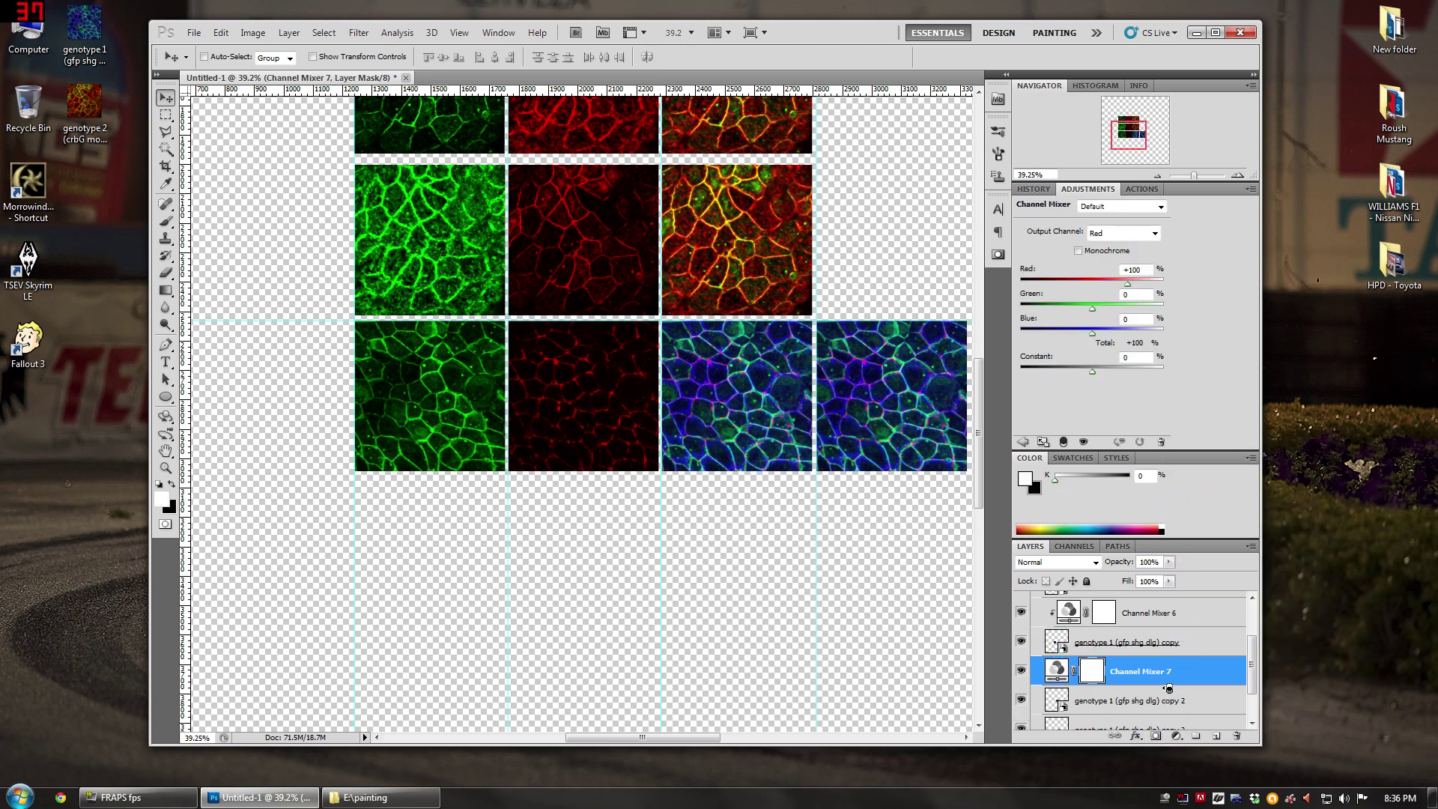
double_click(1134, 269)
type("0")
key("Return")
left_click(1124, 233)
left_click(1114, 261)
double_click(1134, 294)
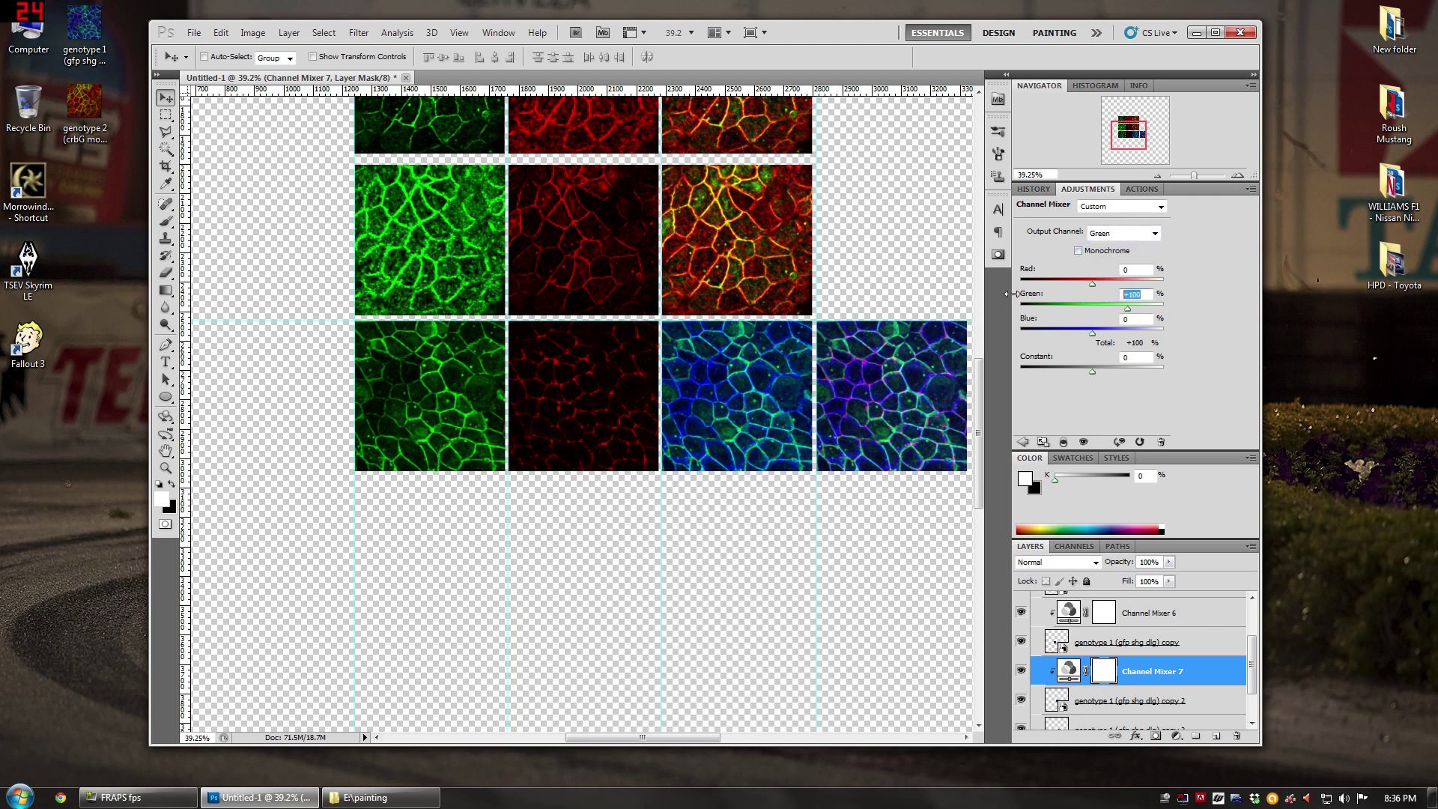
type("0")
key("Return")
Step: Collapse the genotype 1 group and bring all three rows of the figure into view
left_click(1159, 702)
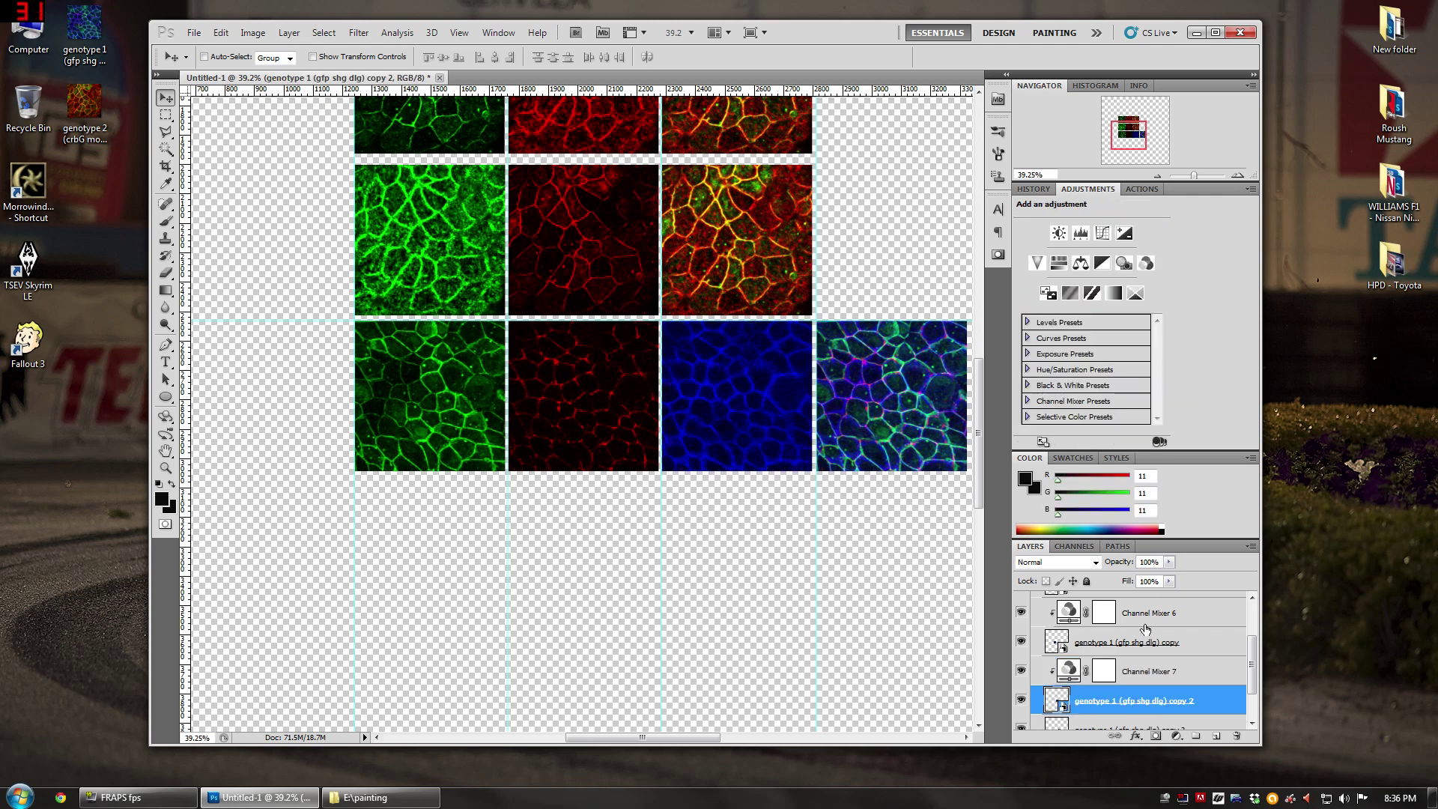
scroll(1123, 627, "up", 3)
left_click(1037, 599)
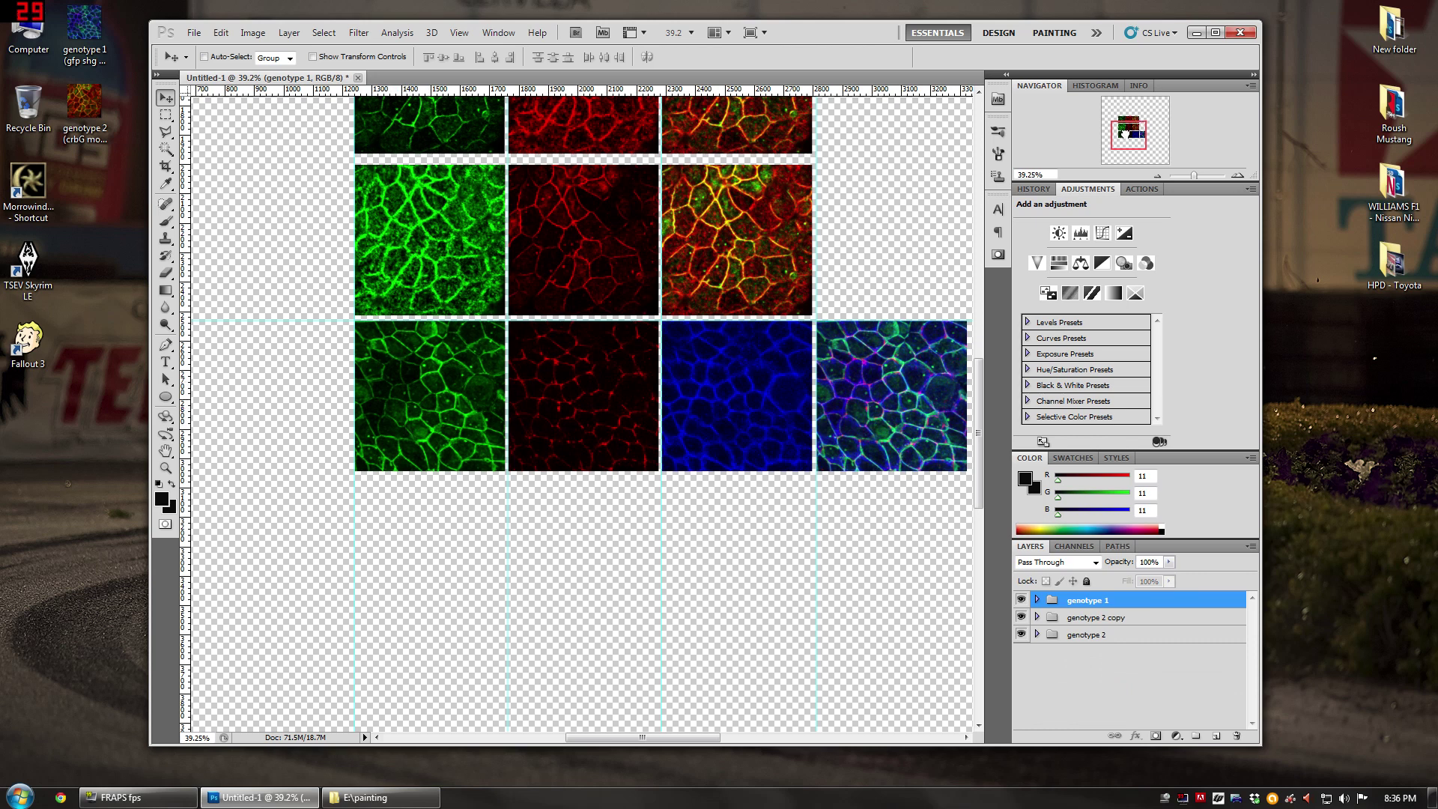
scroll(525, 322, "down", 3)
scroll(526, 322, "up", 3)
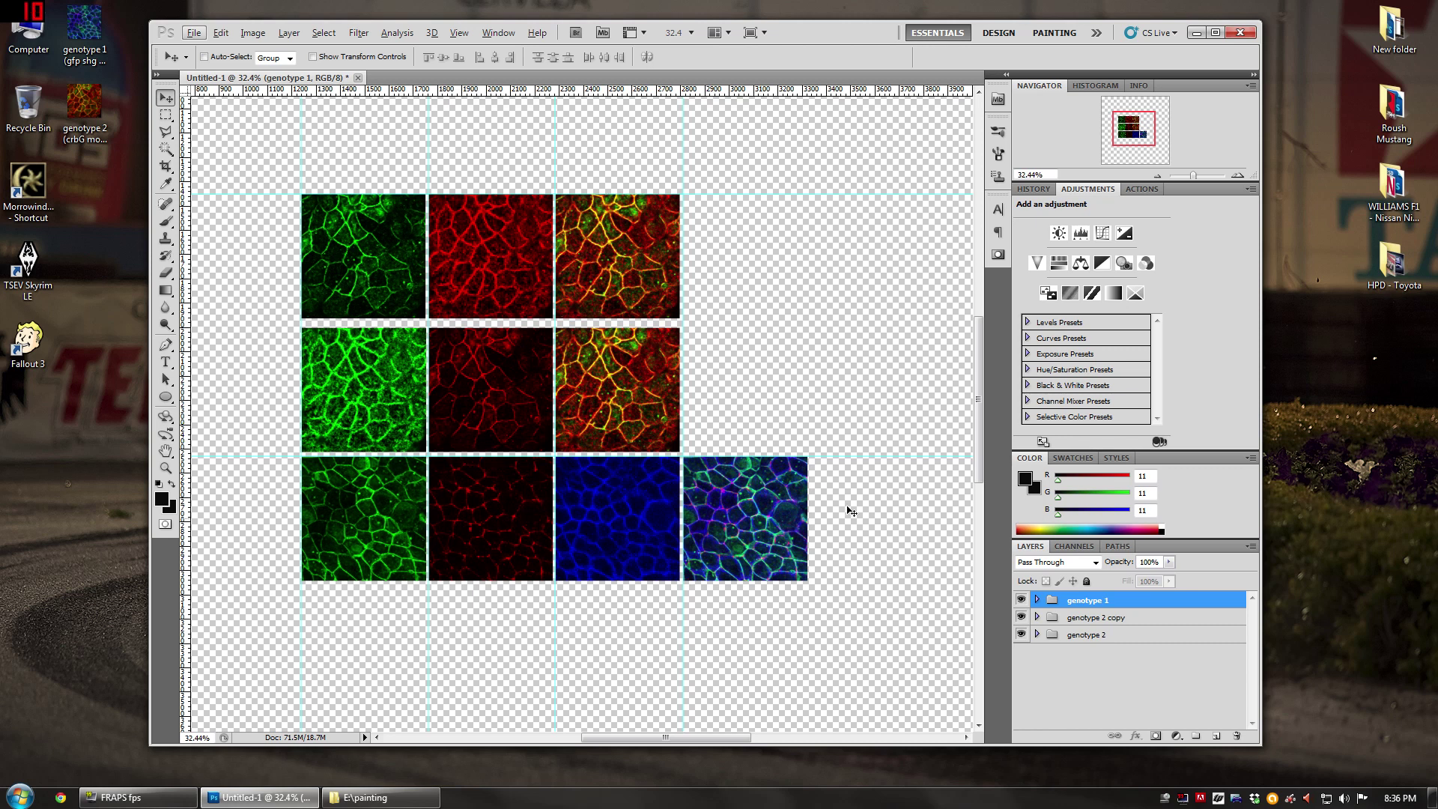
scroll(598, 524, "up", 1)
scroll(597, 521, "down", 2)
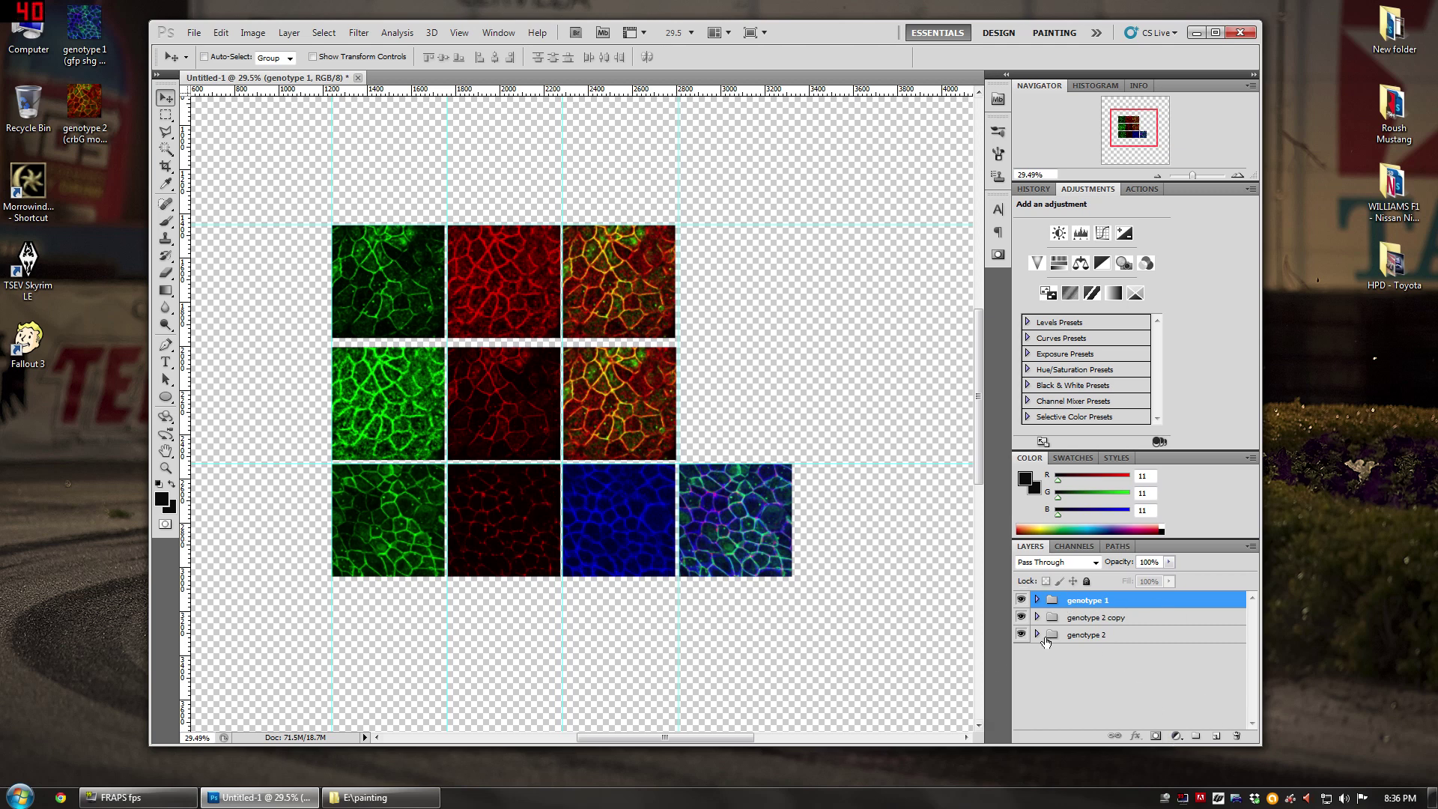
Step: Add a Hue/Saturation adjustment layer above all groups and set the hue of the Blues to -47
left_click(1174, 737)
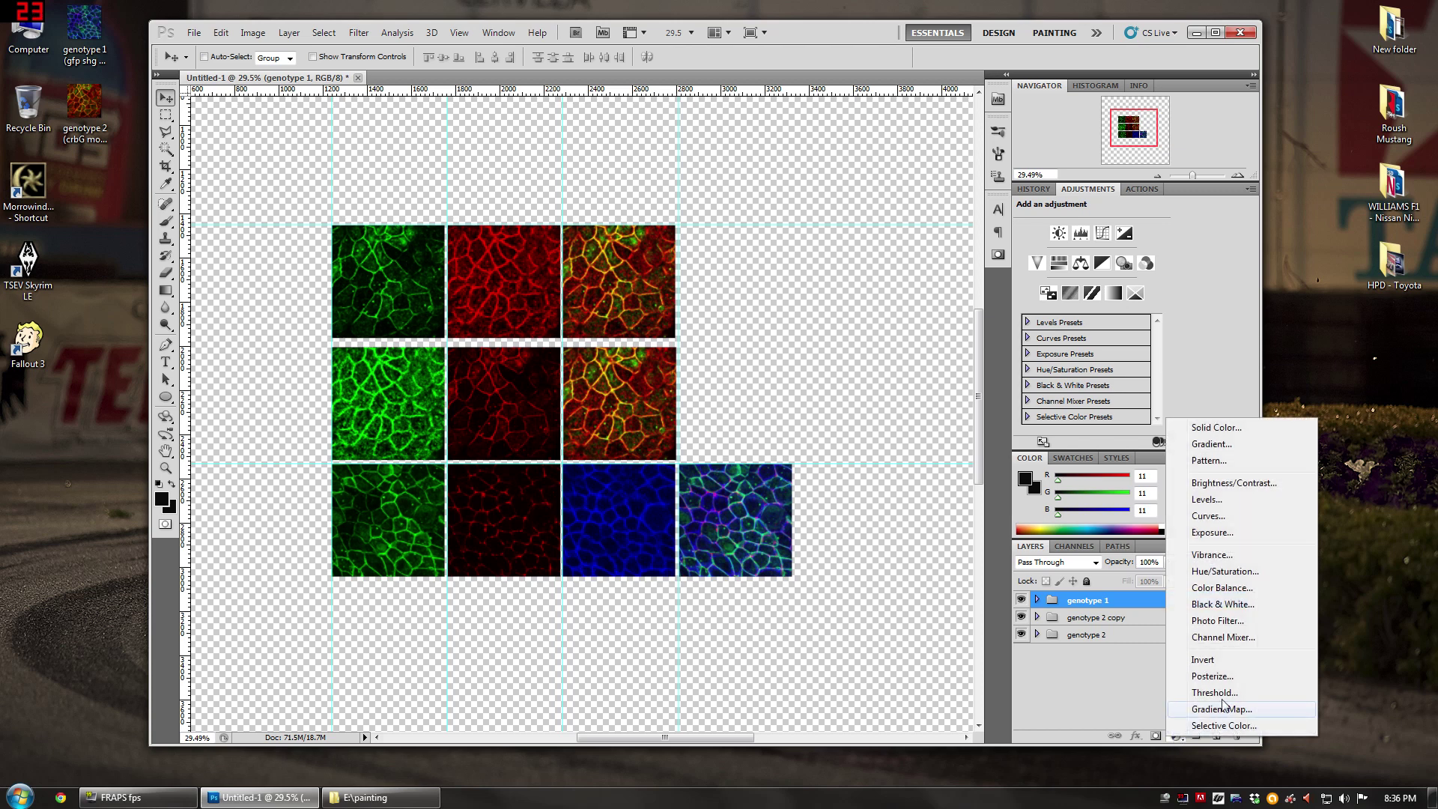
left_click(1247, 574)
left_click(1063, 235)
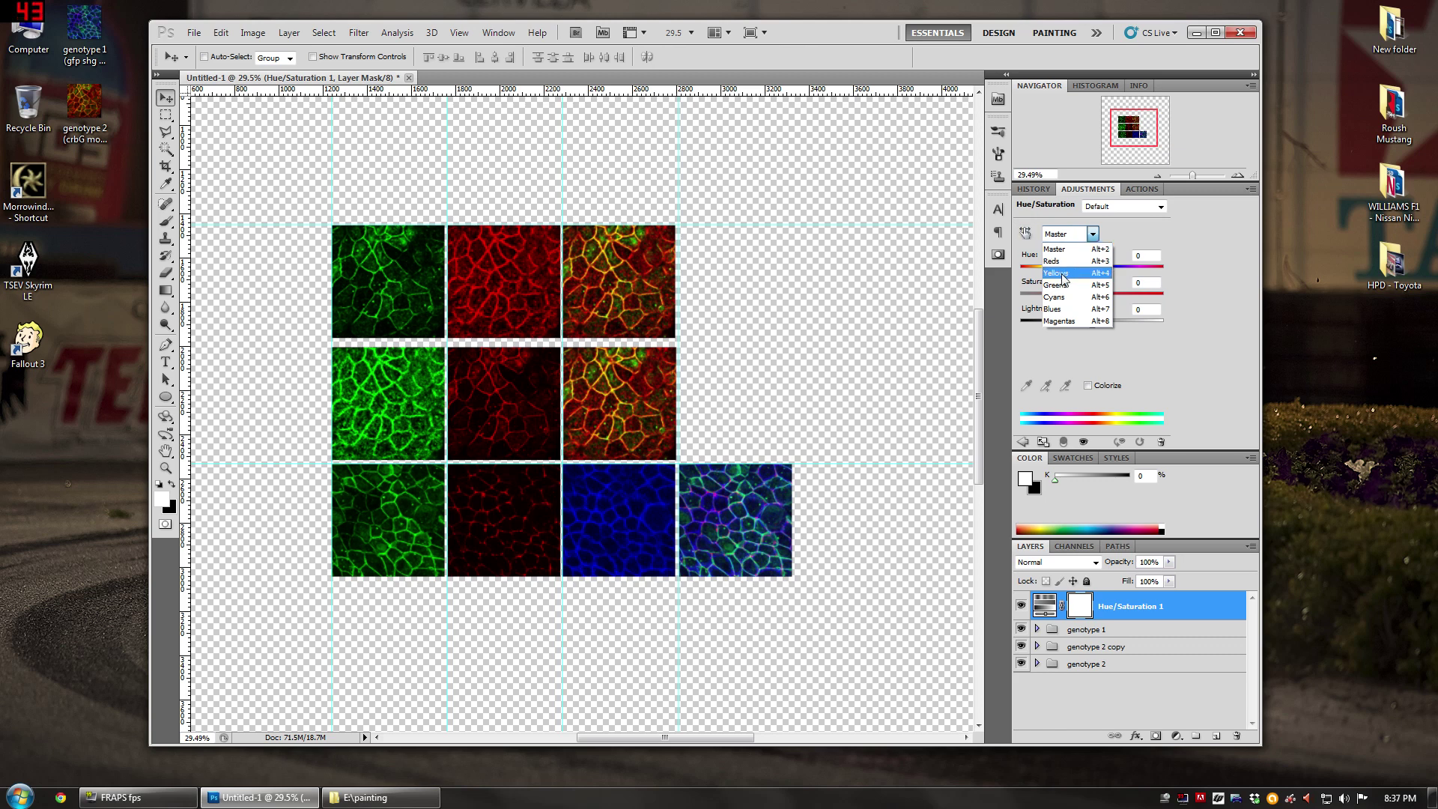
left_click(1064, 309)
key("Tab")
type("-47")
key("Return")
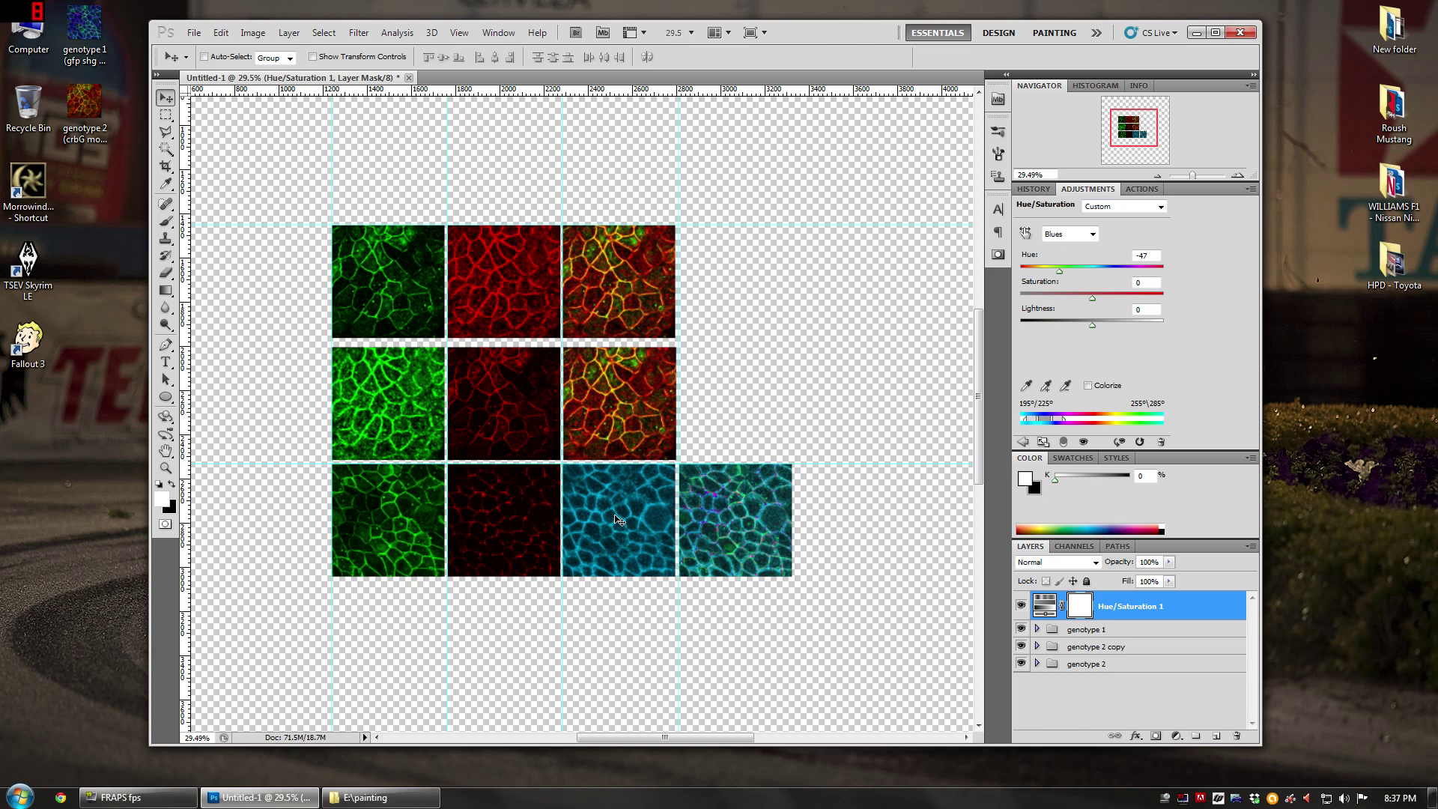
Step: Compare the figure with and without the Hue/Saturation adjustment
left_click(1023, 607)
left_click(1023, 607)
left_click(1022, 607)
left_click(1023, 607)
left_click(1022, 607)
left_click(1023, 607)
left_click(1022, 606)
Step: Add a Levels adjustment layer directly above the genotype 1 group and choose its Red channel
left_click(1144, 630)
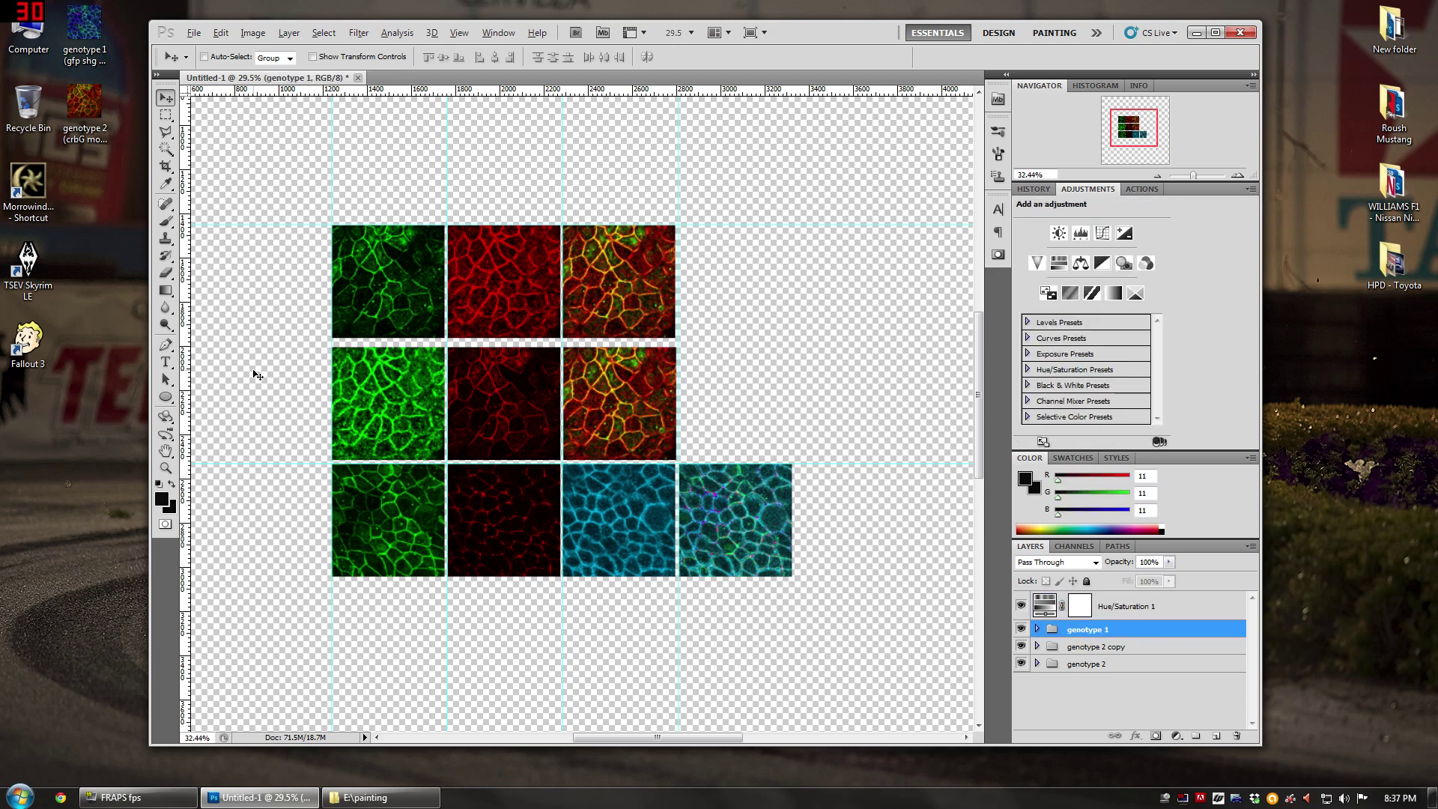
scroll(257, 374, "up", 2)
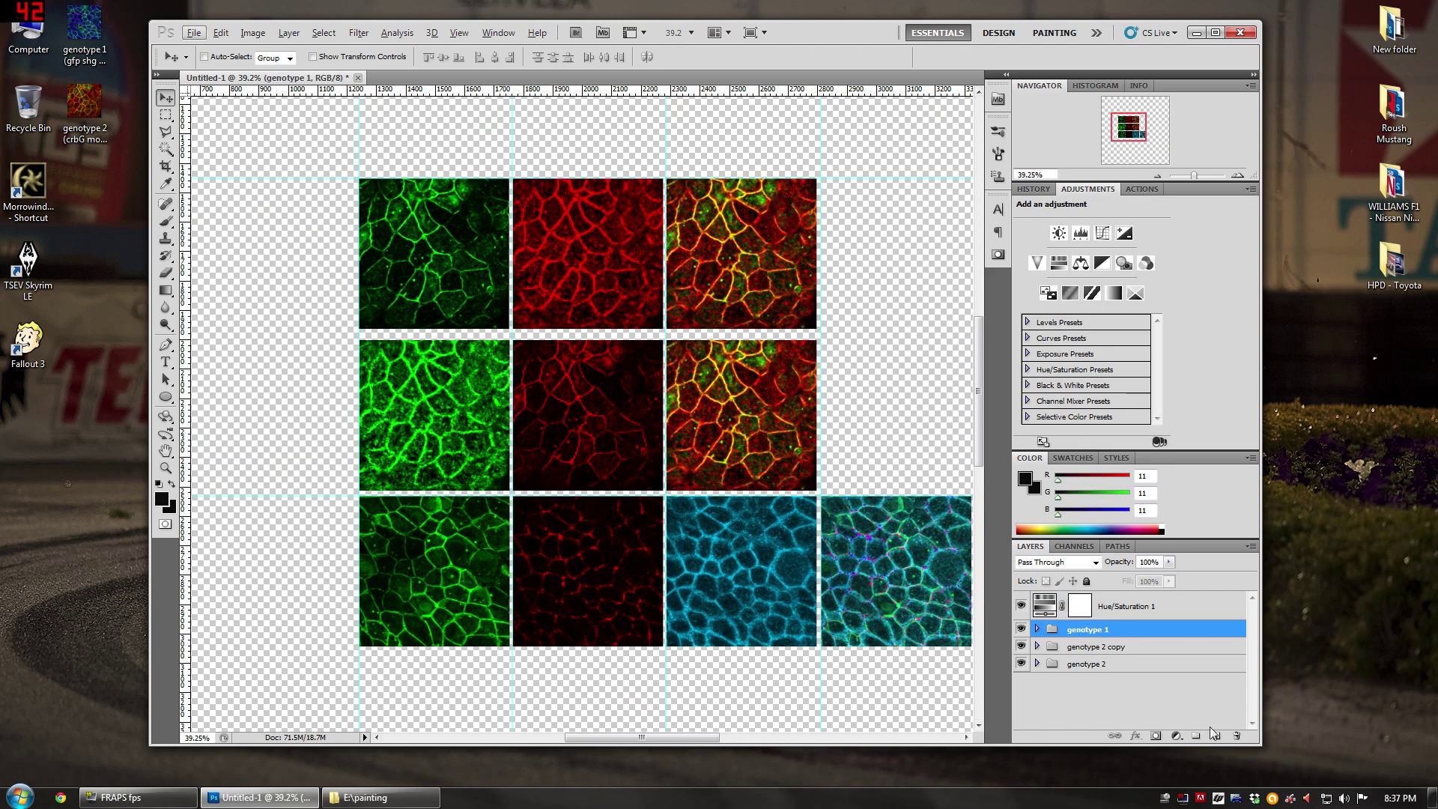
left_click_drag(1132, 124, 1136, 123)
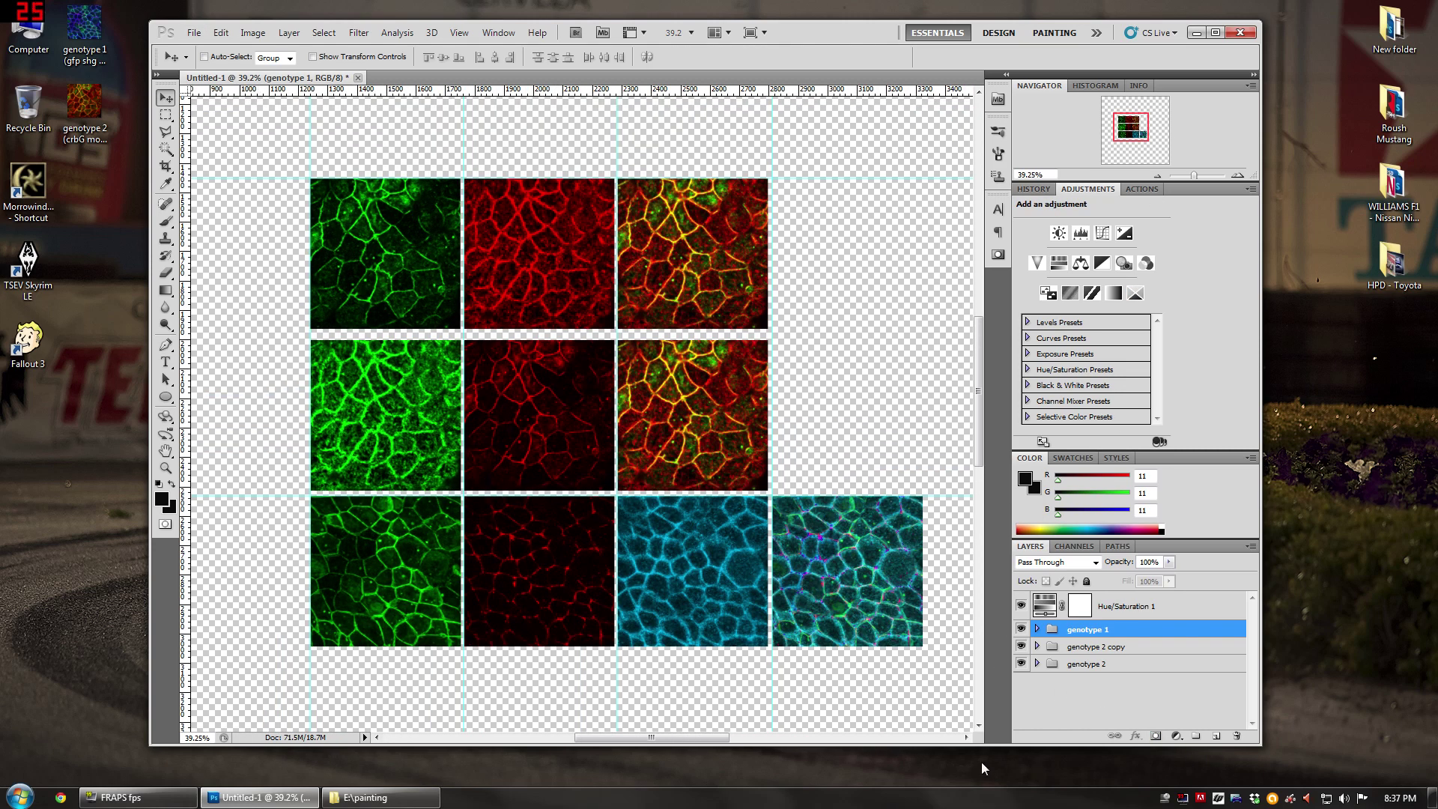
scroll(760, 595, "down", 1)
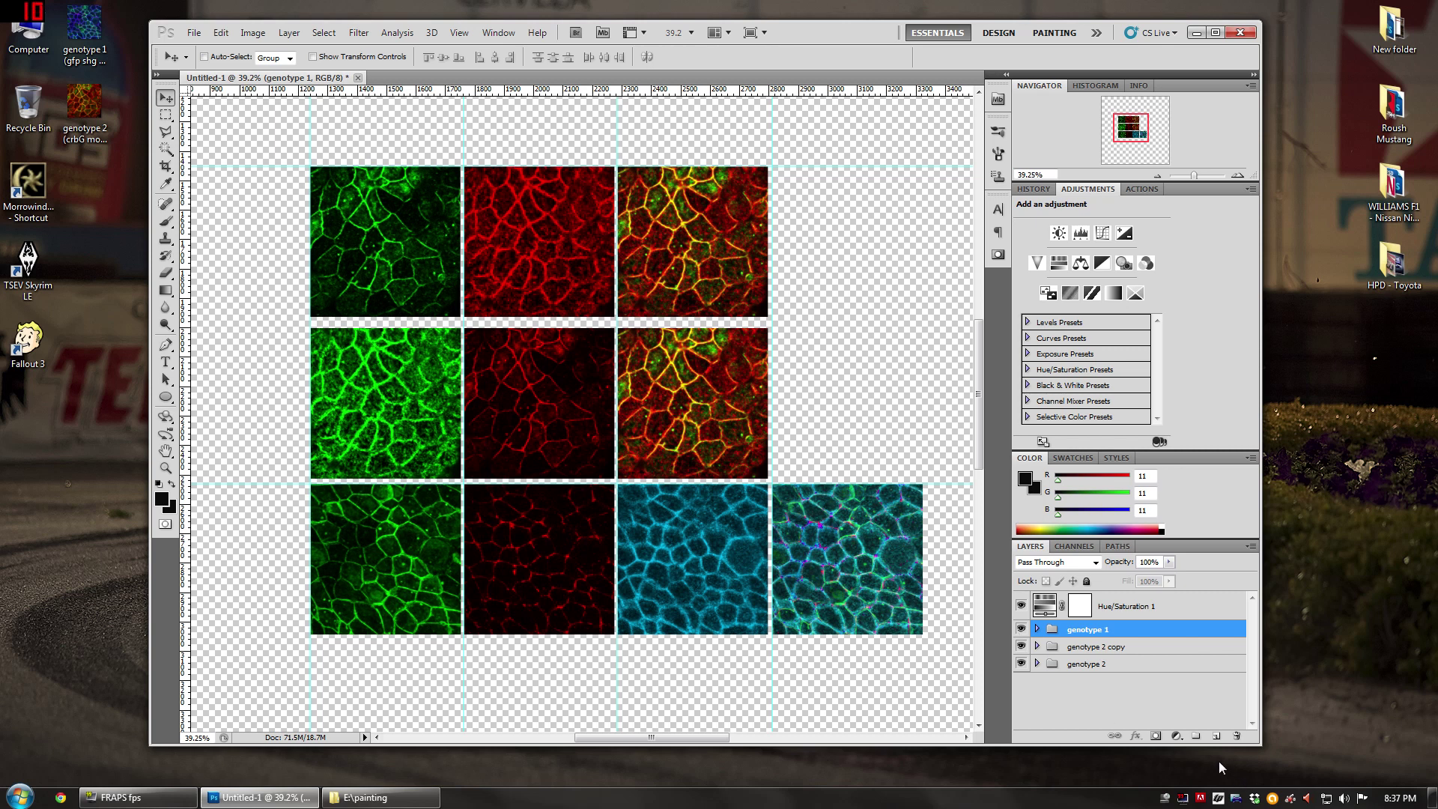
left_click(1177, 736)
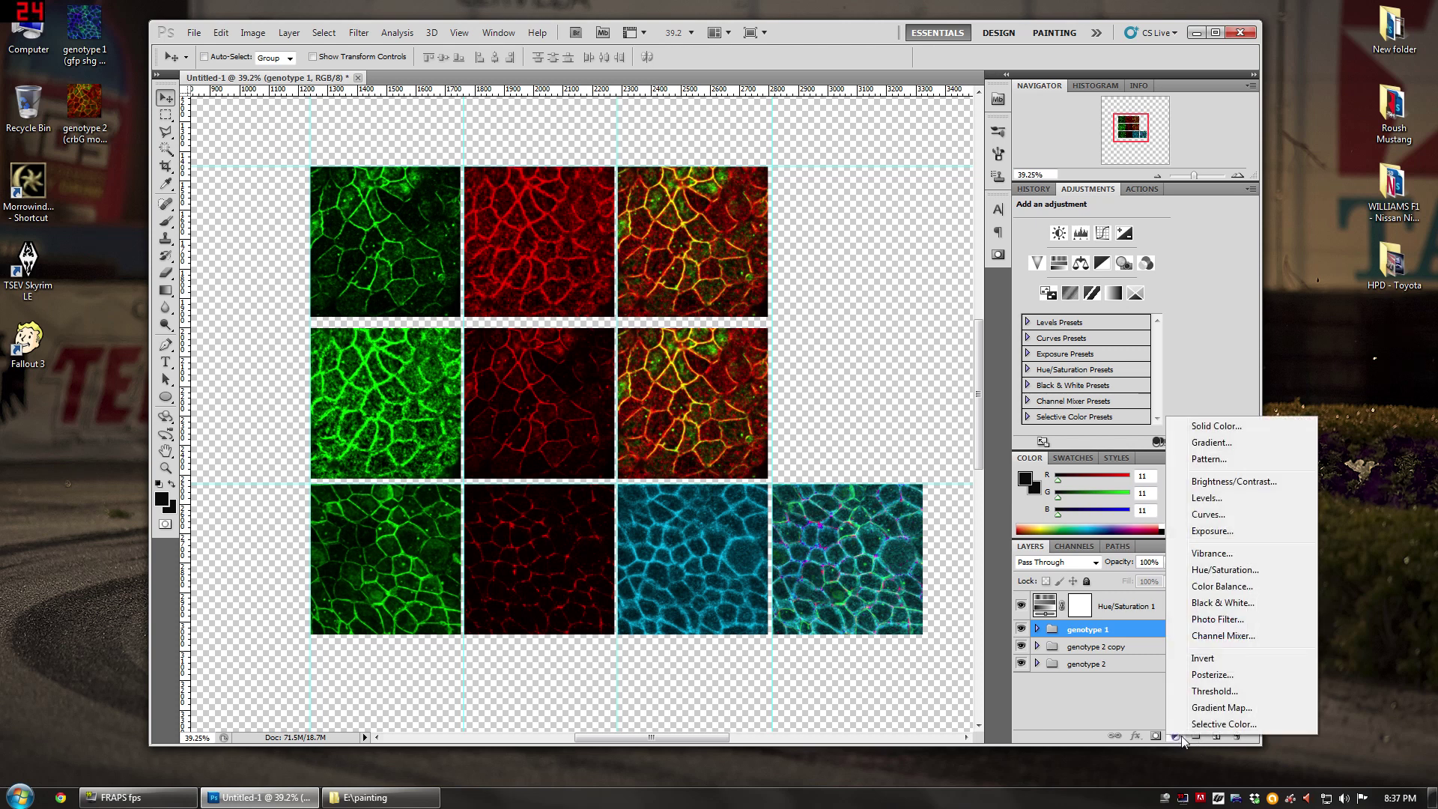
left_click(1229, 500)
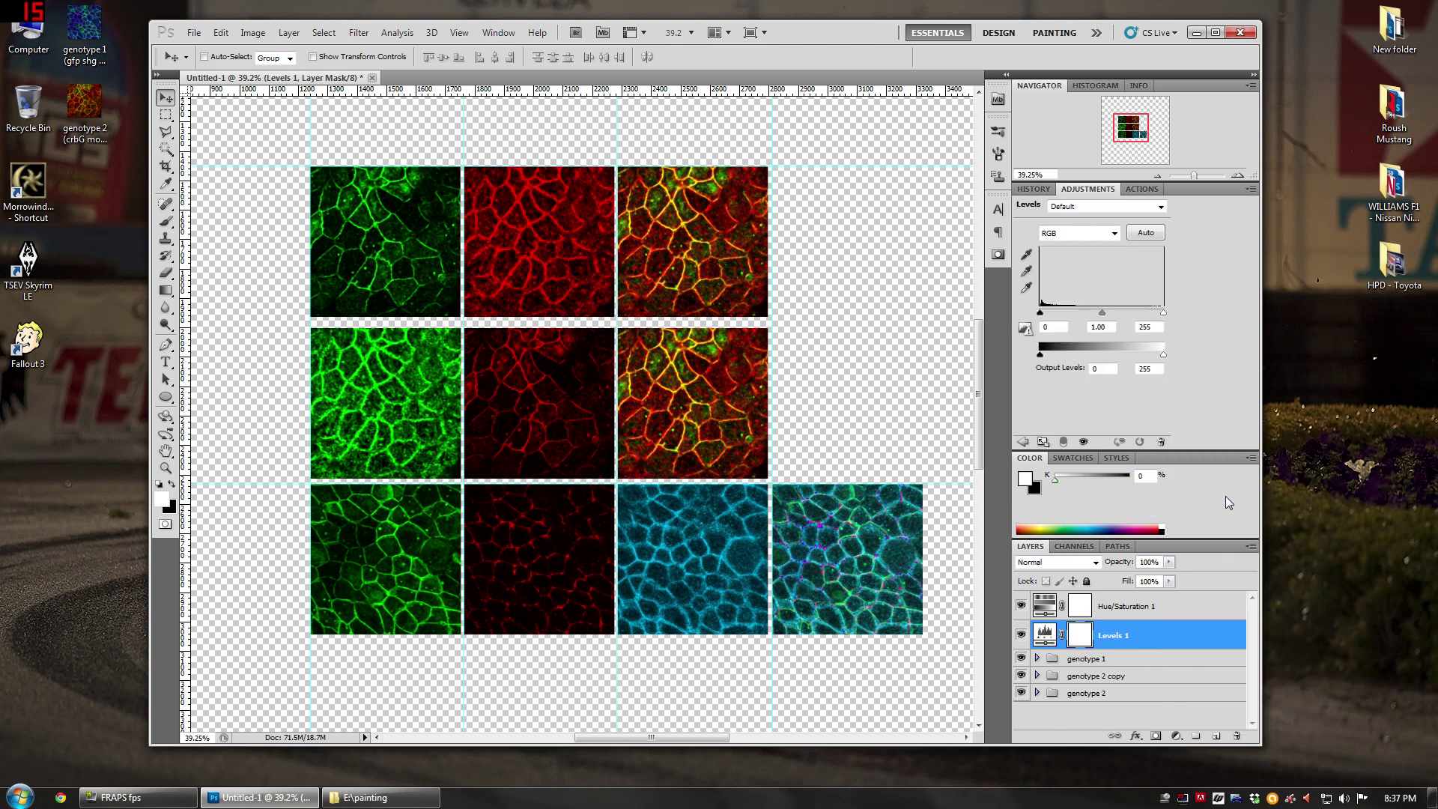
left_click(1067, 233)
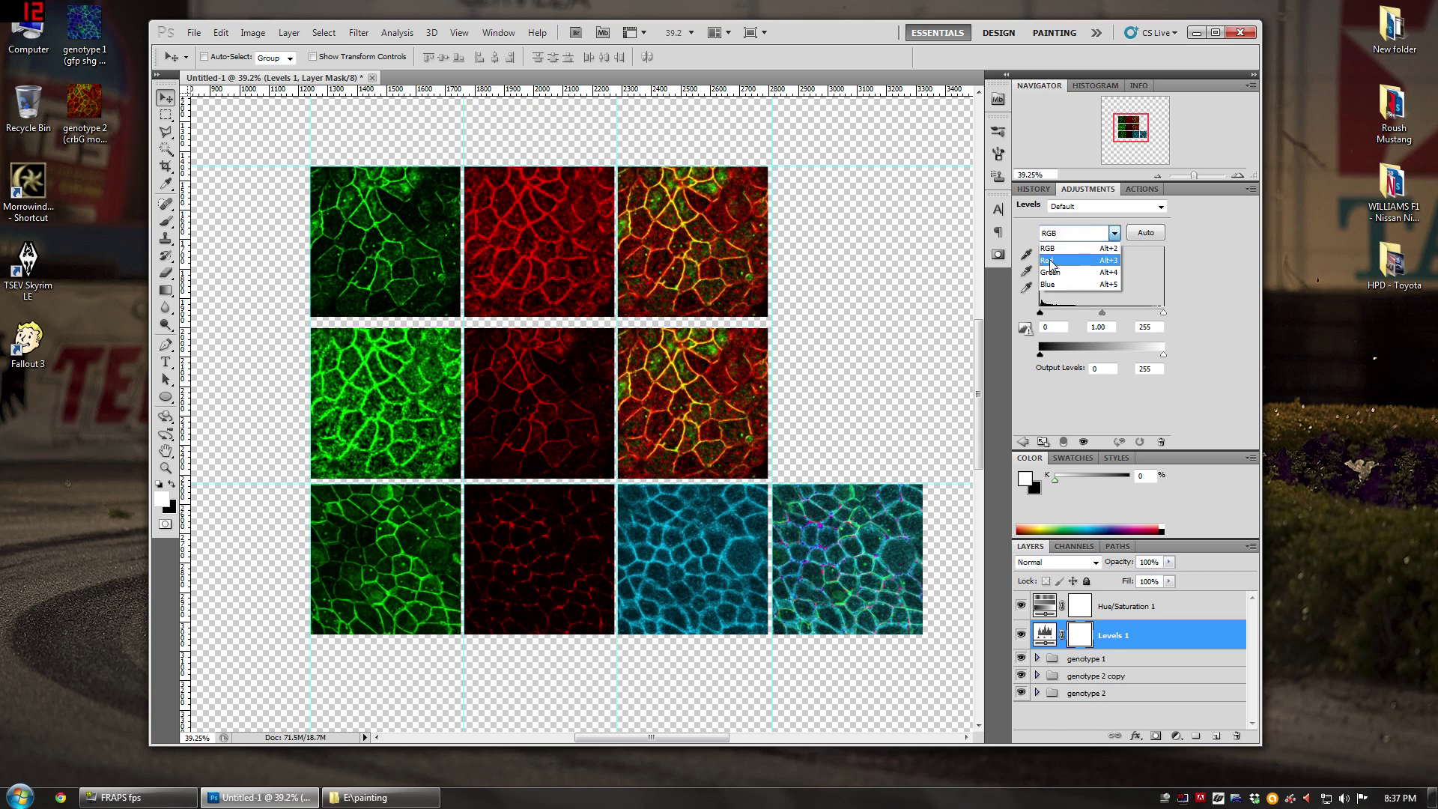
left_click(1051, 262)
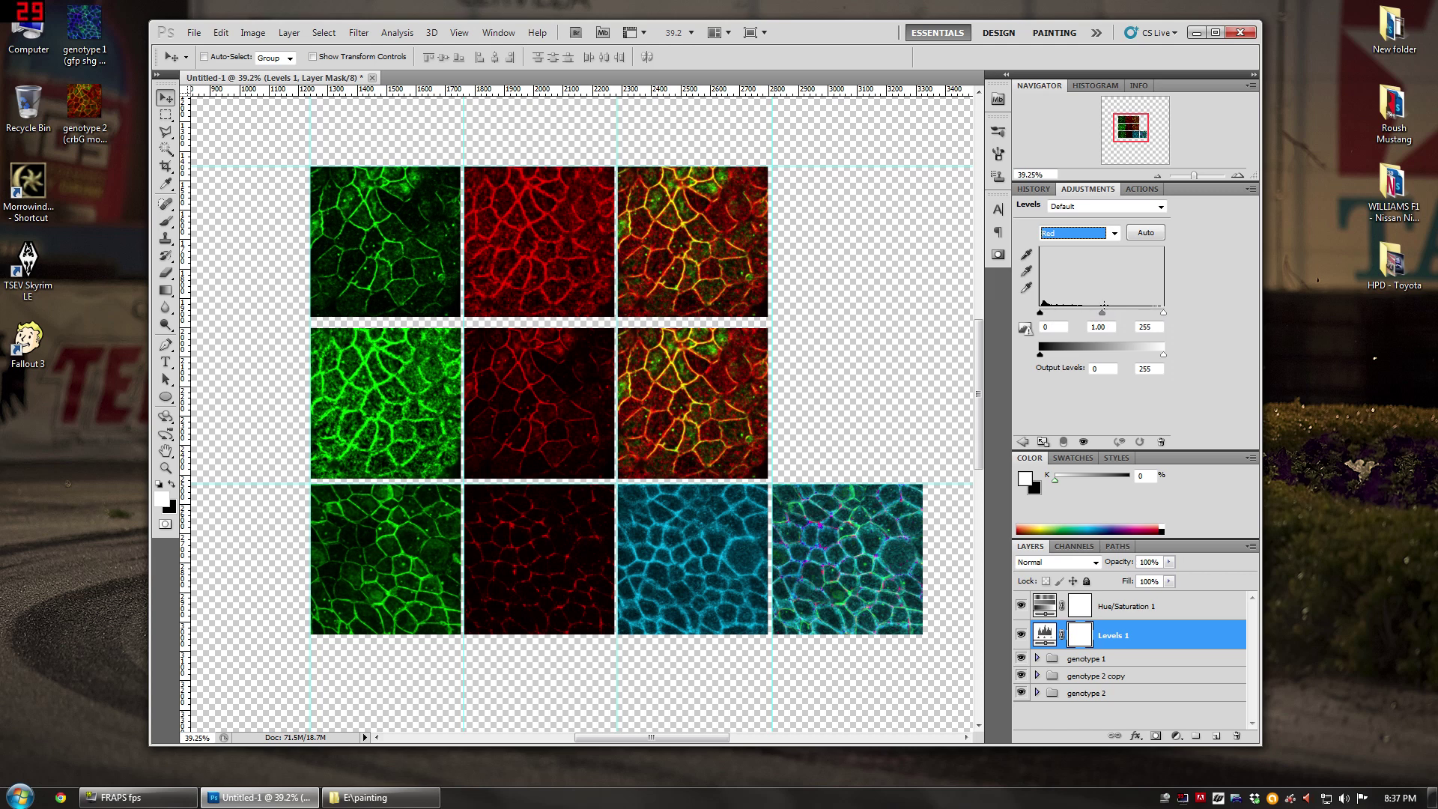
Step: Try different shadow, midtone and highlight input levels on the Red channel and hide the Levels layer
left_click_drag(1164, 312, 1047, 315)
left_click_drag(1102, 313, 1162, 319)
left_click_drag(1048, 318, 1005, 312)
mouse_move(1163, 313)
left_mouse_down()
mouse_move(1127, 315)
mouse_move(1146, 321)
left_mouse_up()
left_click(1021, 634)
Step: Toggle the visibility of the two genotype 2 groups to check which row each one holds
left_click(1022, 690)
left_click(1022, 690)
left_click(1022, 677)
left_click(1022, 677)
Step: Expand the genotype 2 copy group and compare its images with and without their clipped Channel Mixers
left_click(1061, 674)
scroll(1060, 669, "down", 1)
scroll(1061, 668, "down", 1)
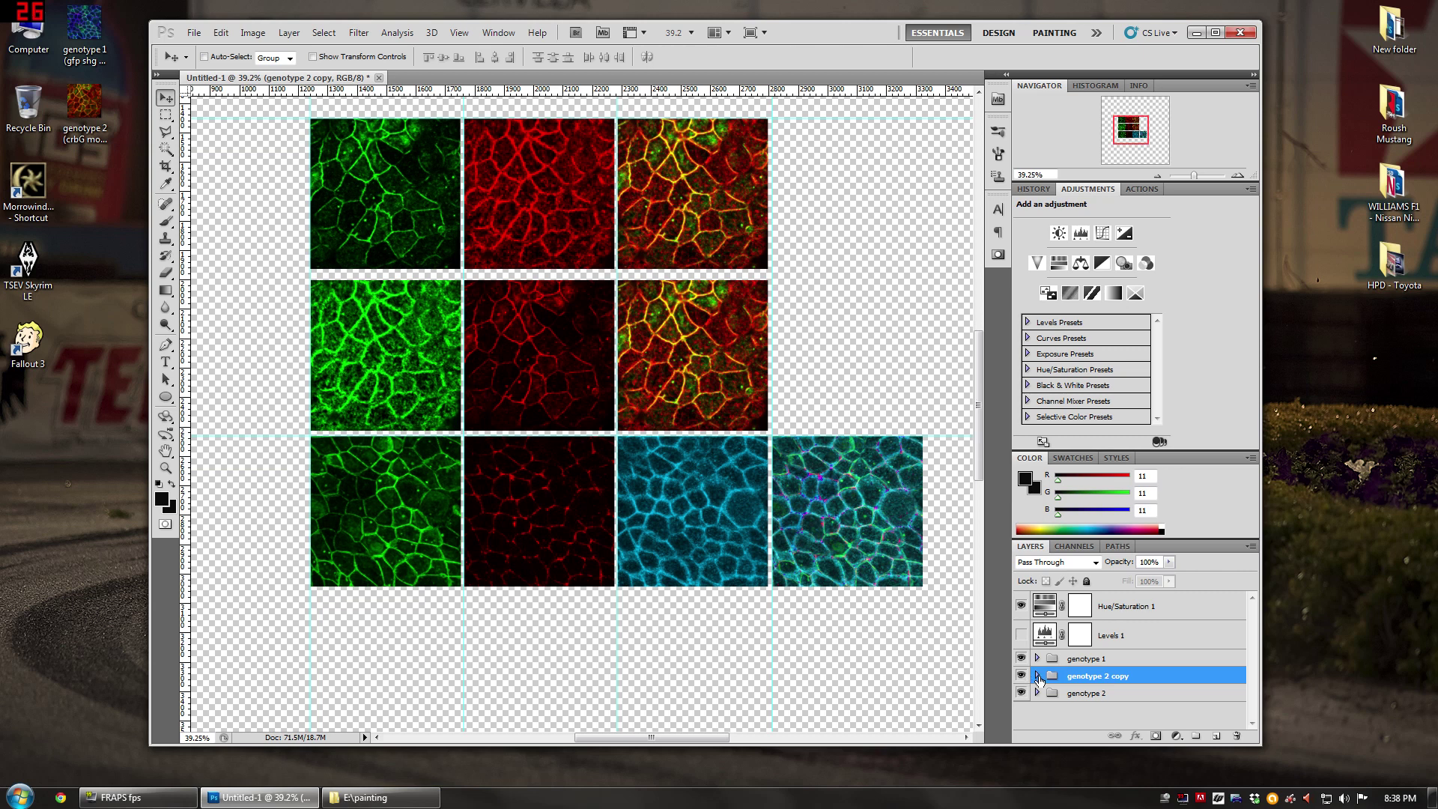
left_click(1037, 675)
left_click(1021, 613)
left_click(1021, 613)
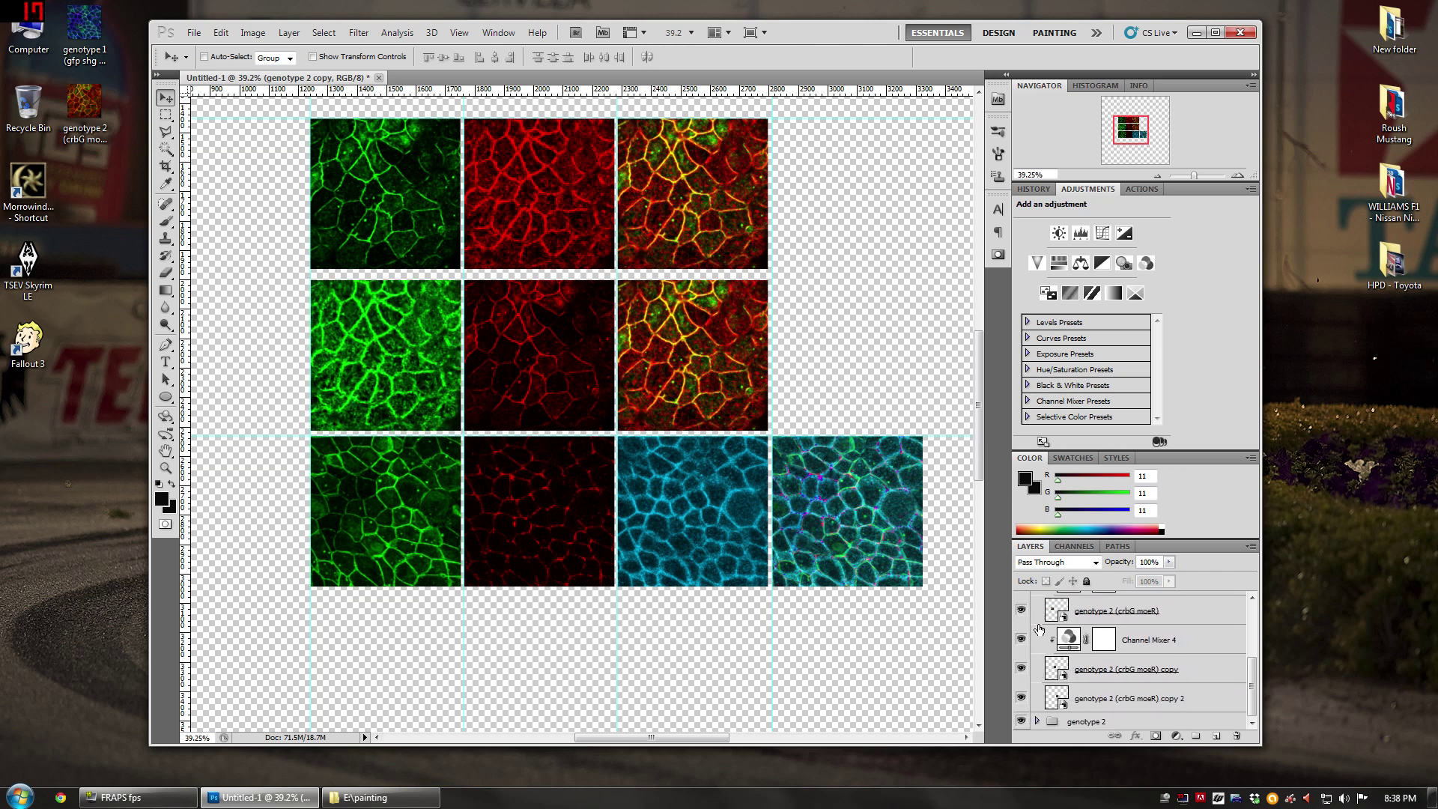
left_click(1021, 639)
left_click(1021, 639)
left_click(1021, 639)
left_click(1021, 639)
left_click(1021, 639)
left_click(1021, 639)
scroll(1024, 678, "up", 3)
left_click(1022, 671)
left_click(1022, 671)
scroll(305, 324, "up", 5)
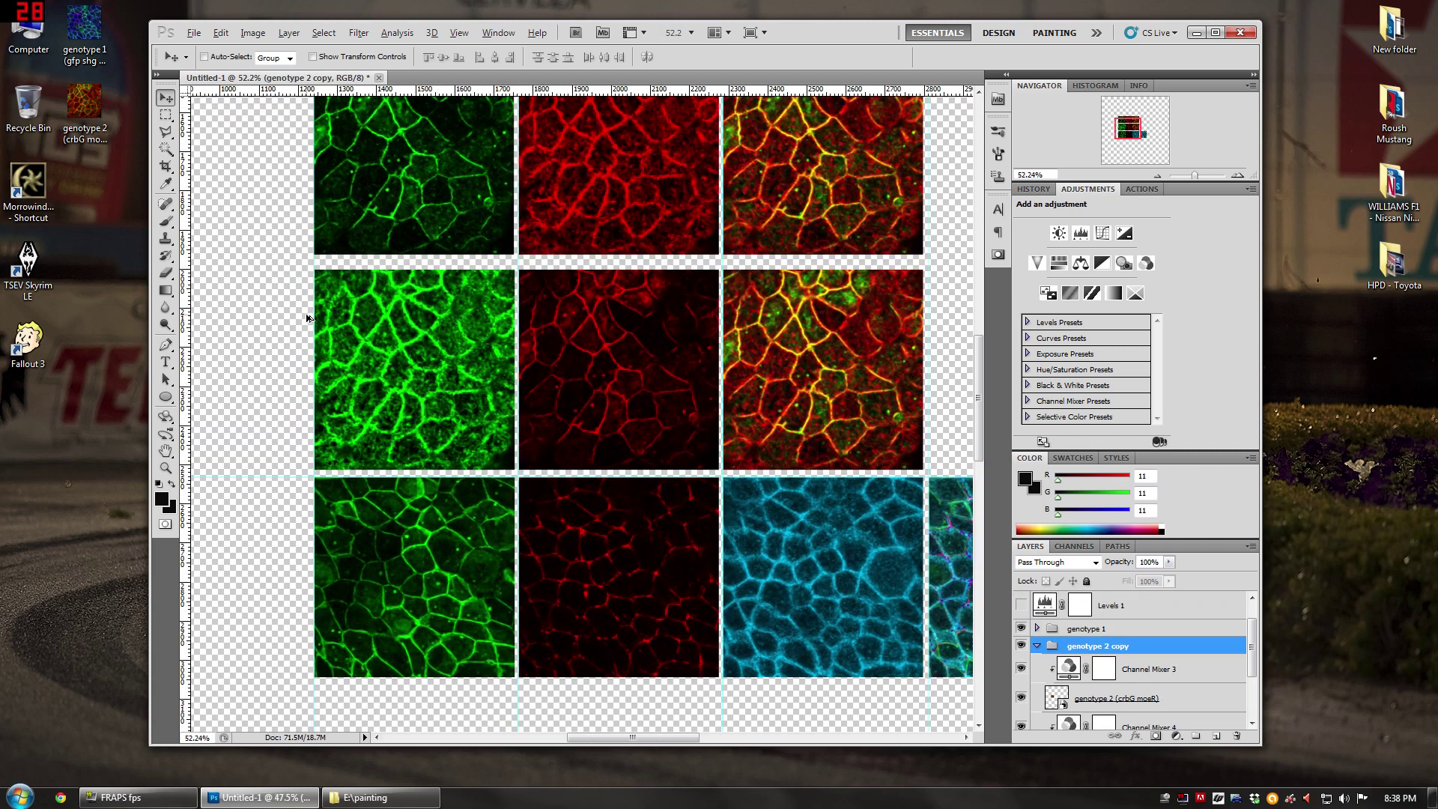
Step: Add a Levels adjustment layer above Channel Mixer 3 in the genotype 2 copy group and clip it to the image below
scroll(468, 374, "up", 1)
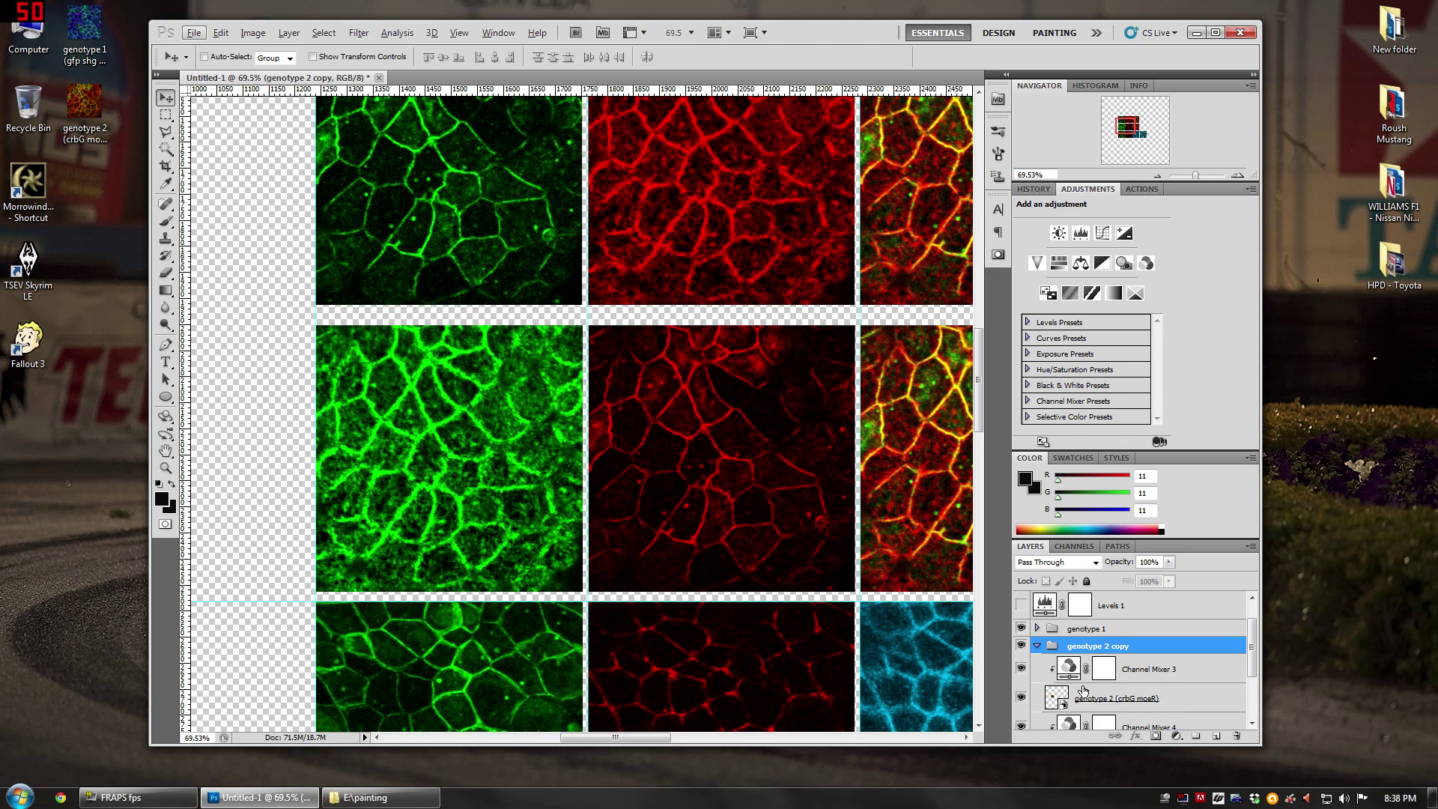
left_click(1146, 669)
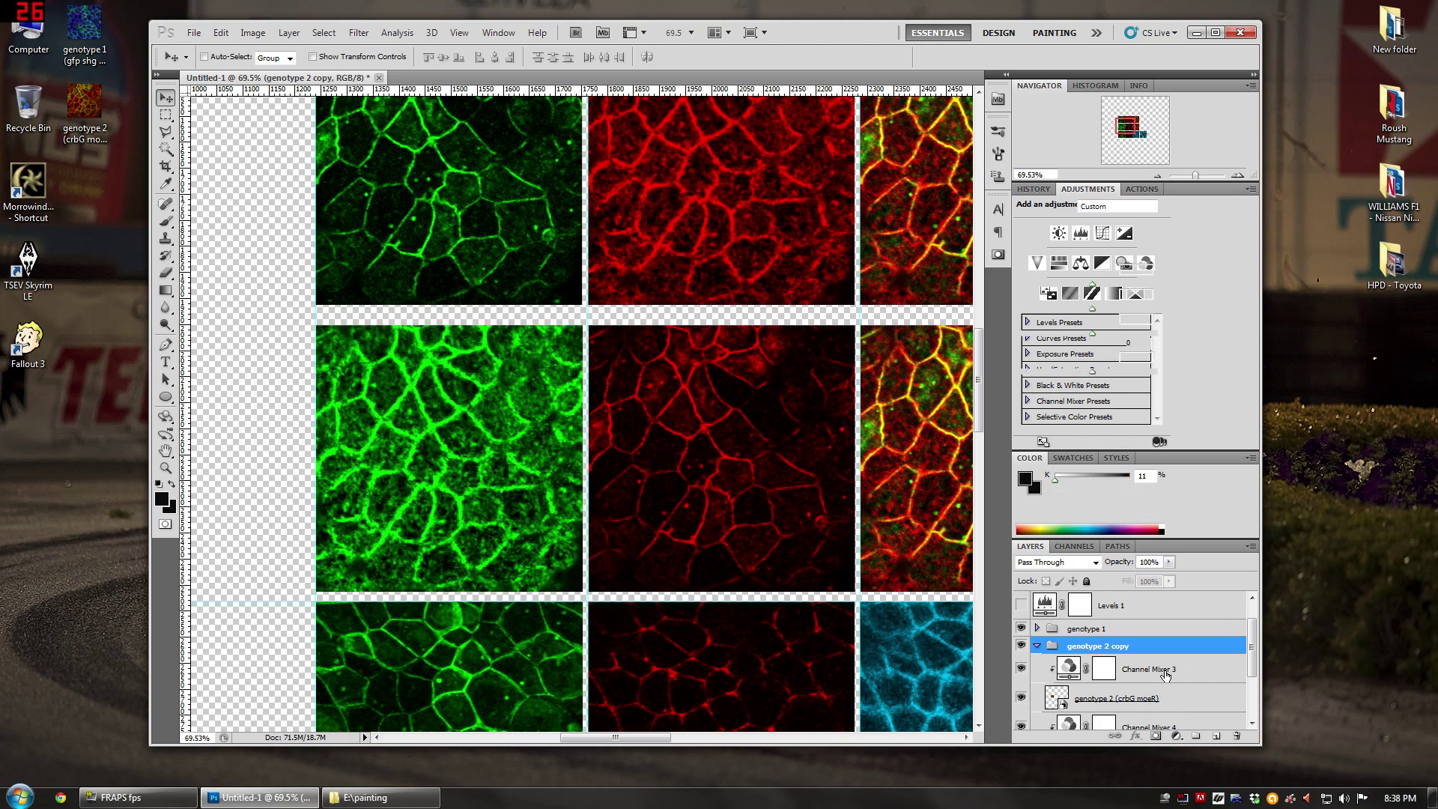
left_click(1177, 736)
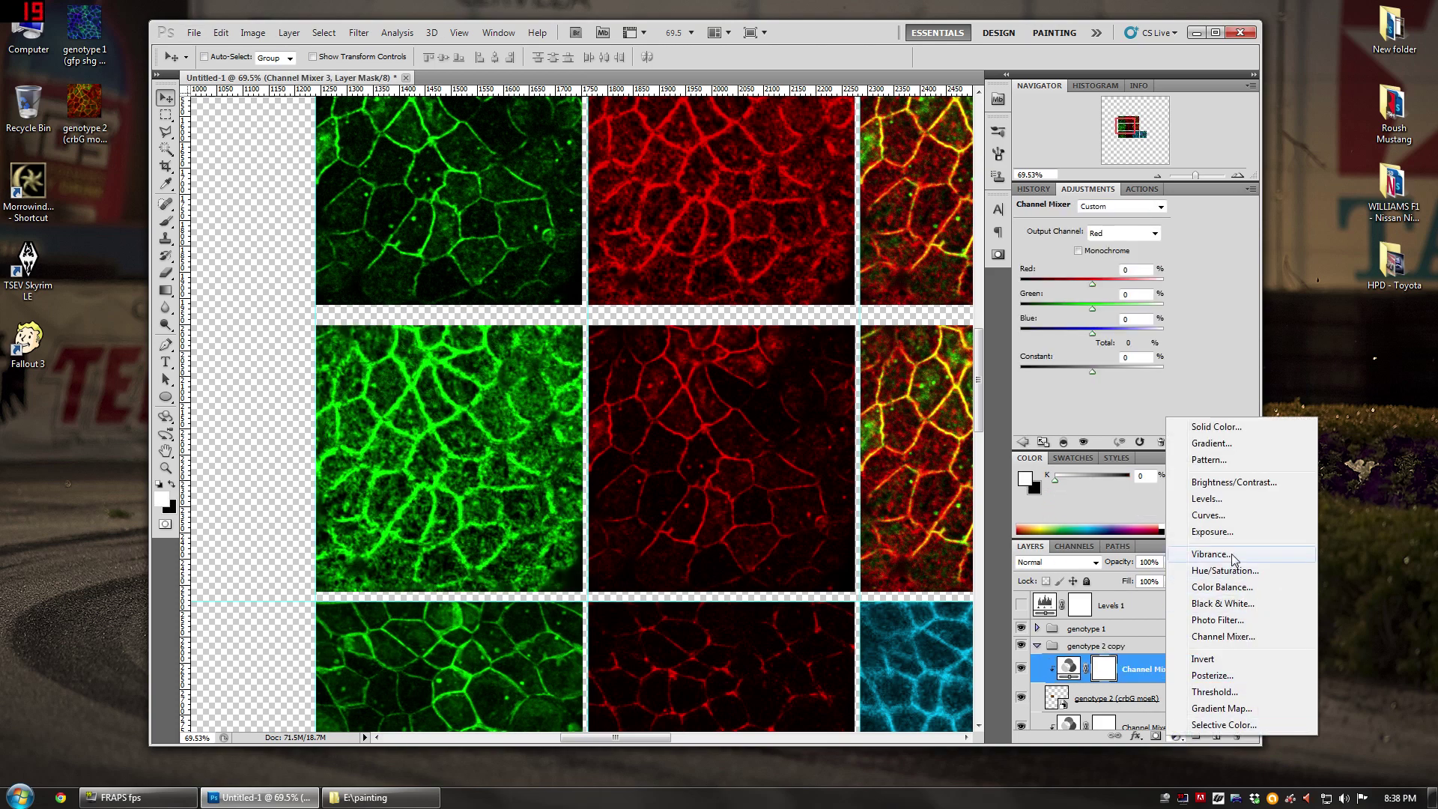
left_click(1228, 500)
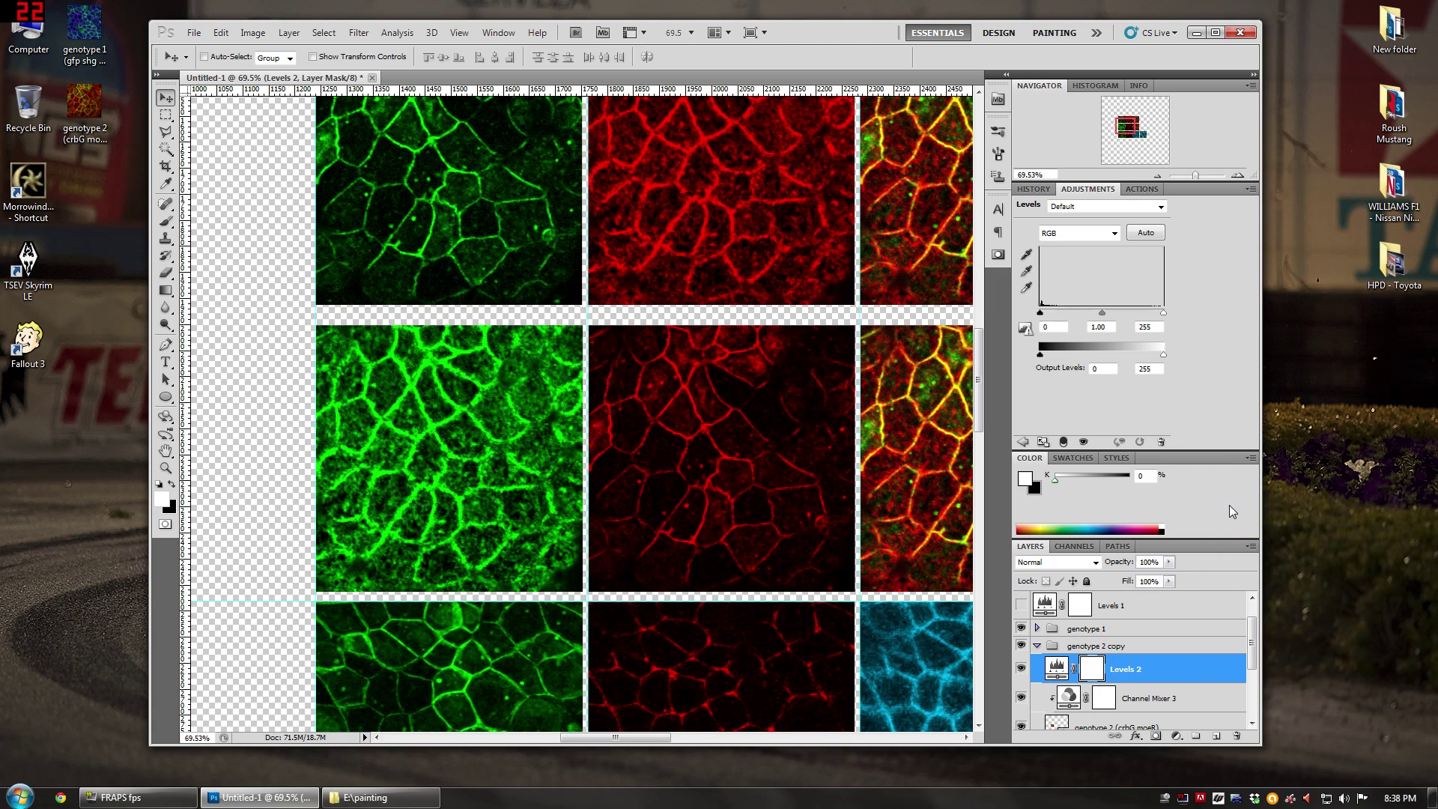
left_click(1166, 680)
left_click(1175, 681, "alt")
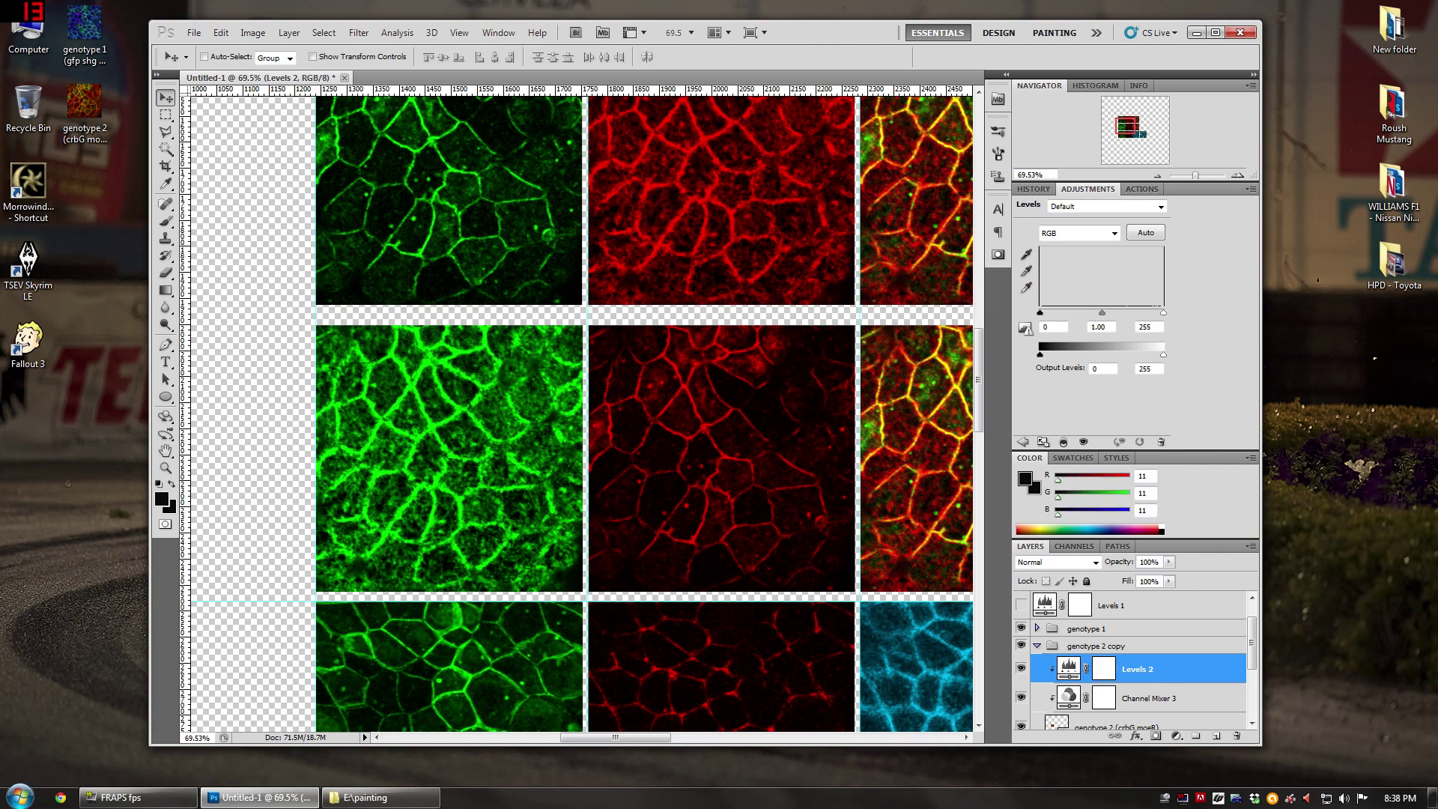
Step: Set the clipped Levels layer's Green channel highlight input level to 148
left_click(1101, 233)
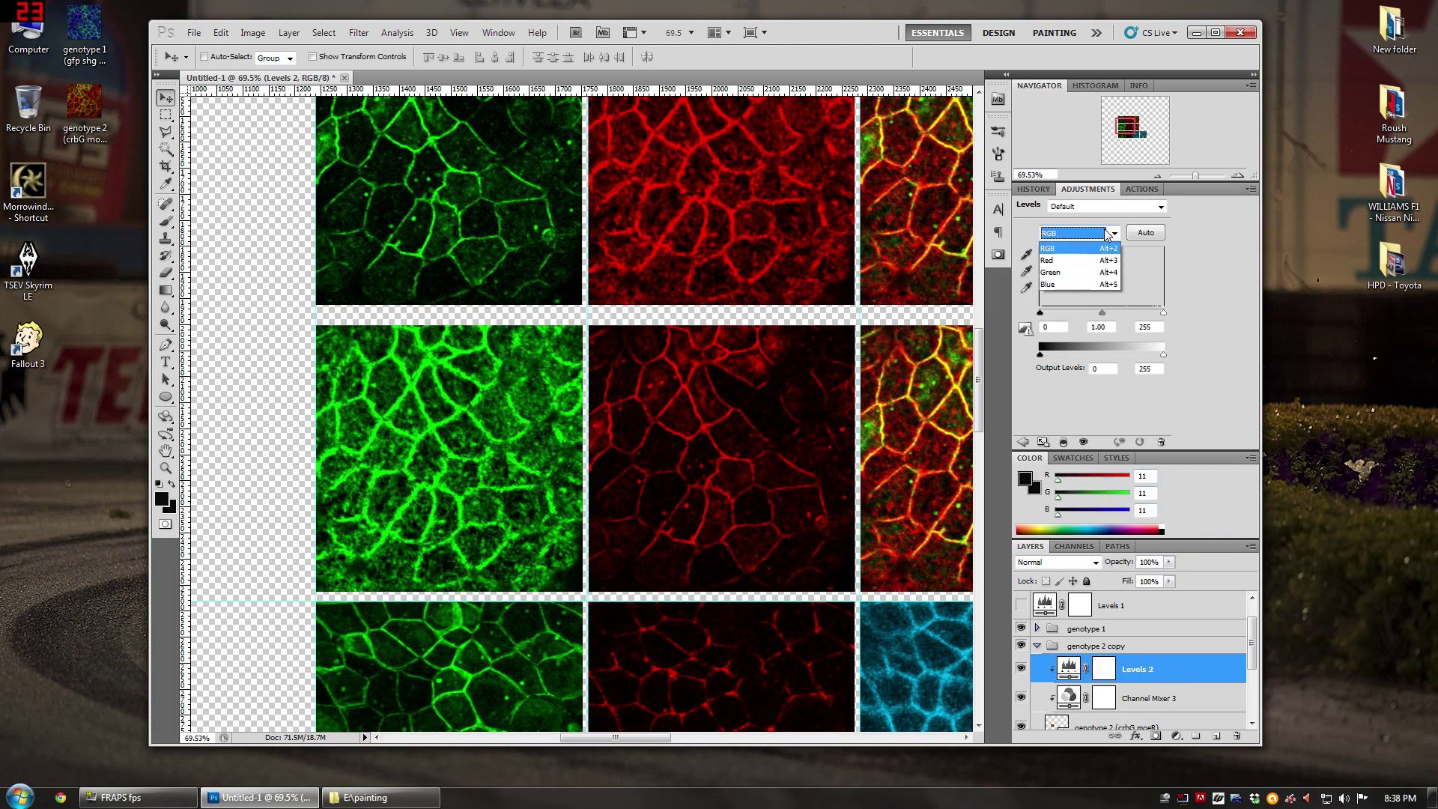
left_click(1079, 273)
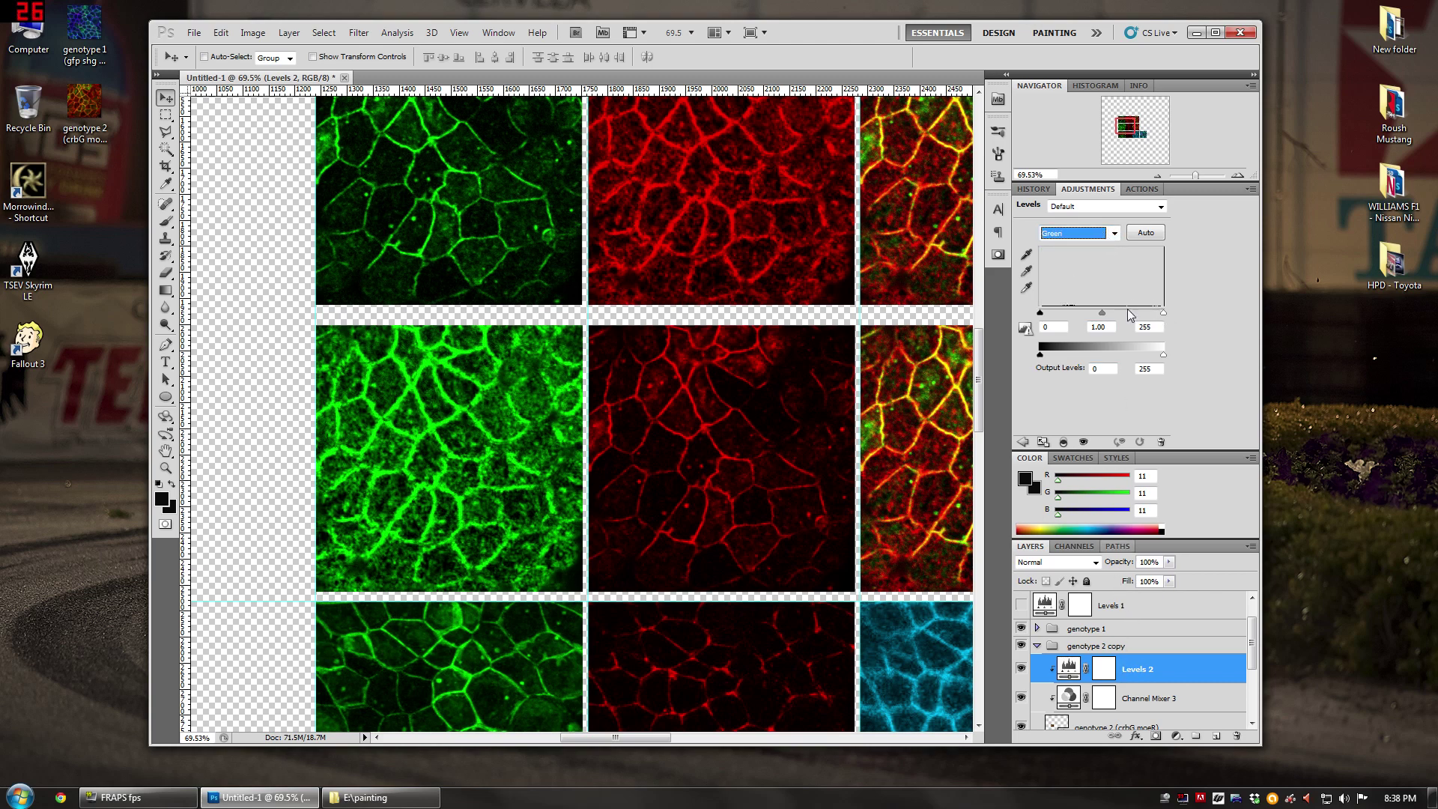
left_click_drag(1164, 313, 1113, 318)
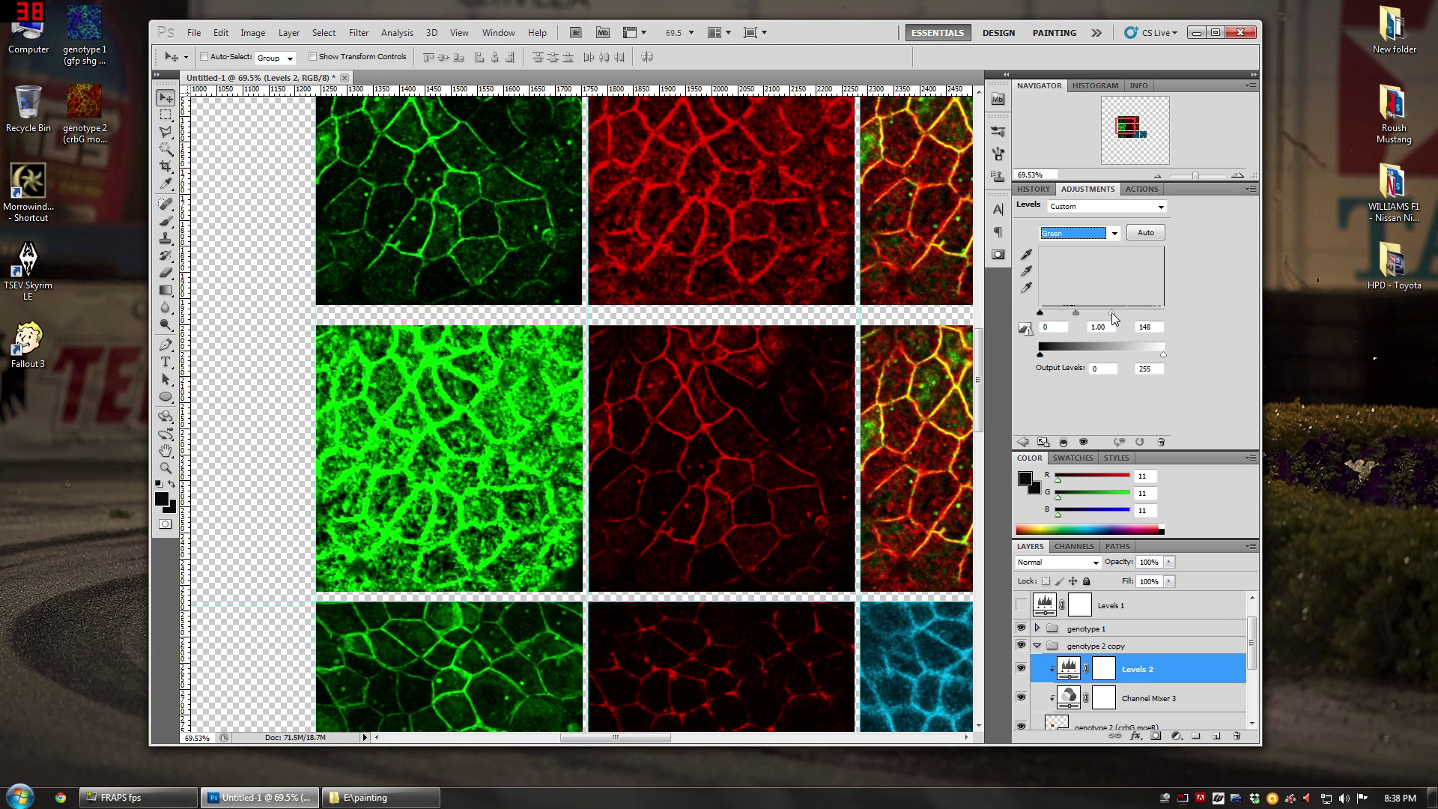
Step: Compare the first genotype 2 copy image with the clipped Levels and Channel Mixer 3 layers shown and hidden
scroll(1049, 635, "down", 1)
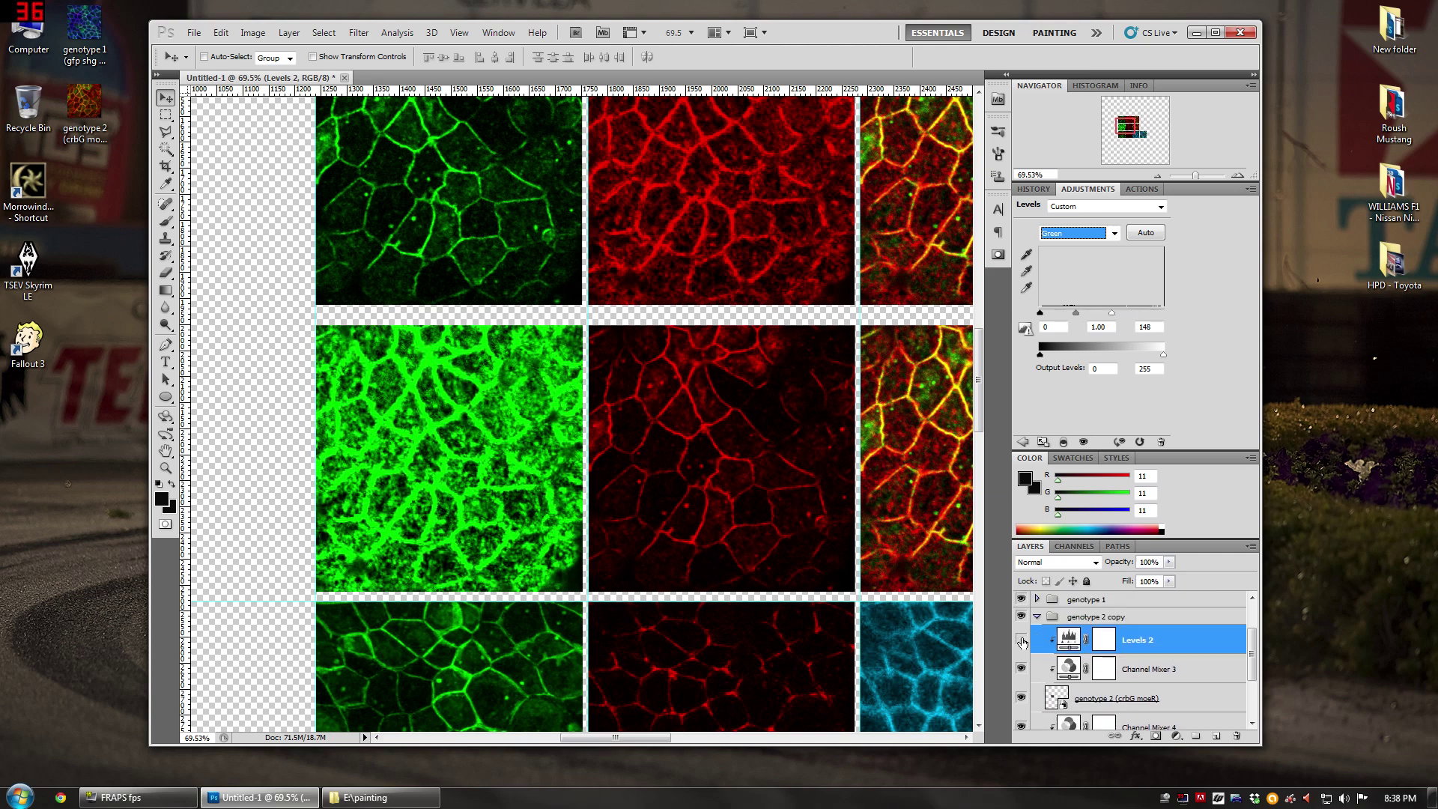
left_click(1021, 640)
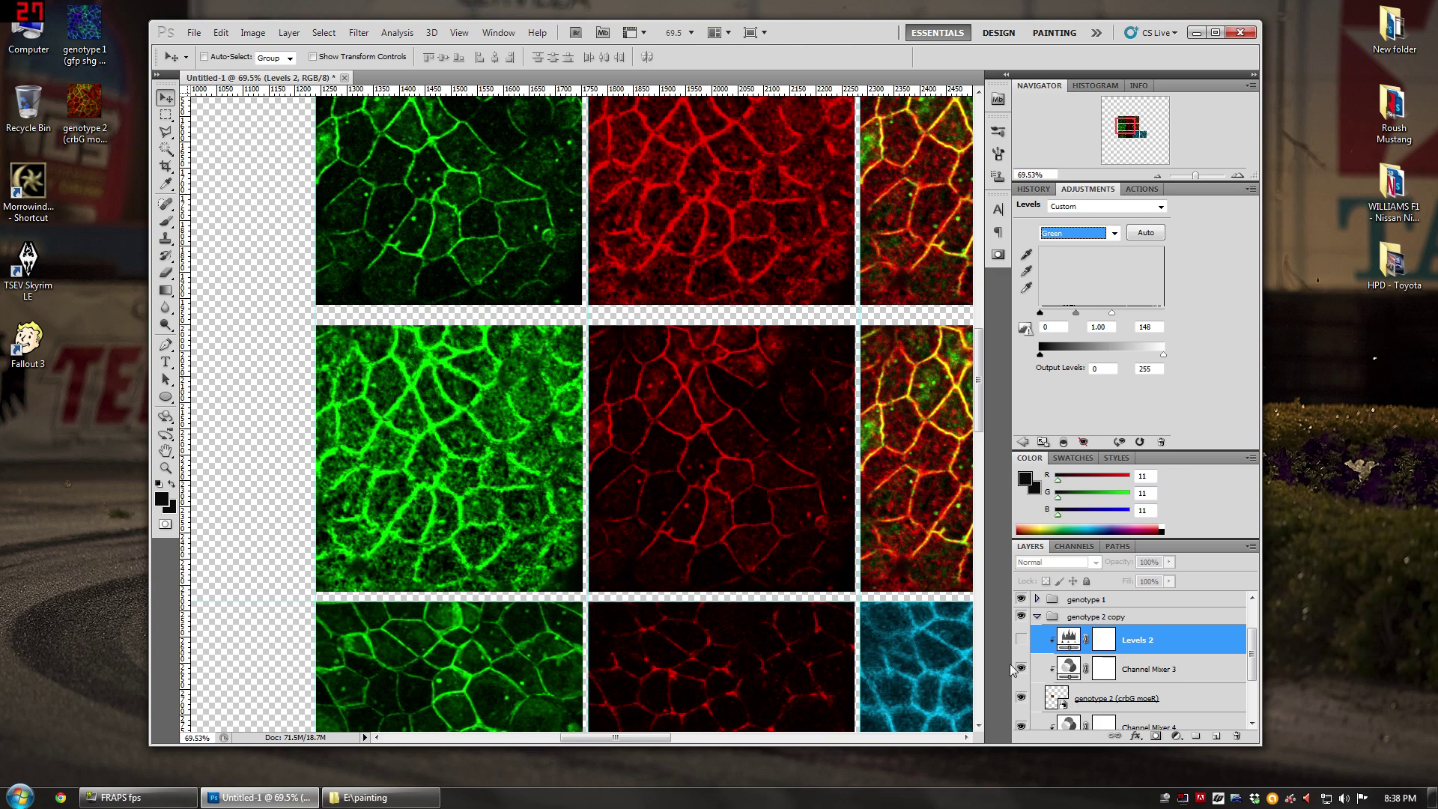
left_click(1021, 669)
left_click(1021, 641)
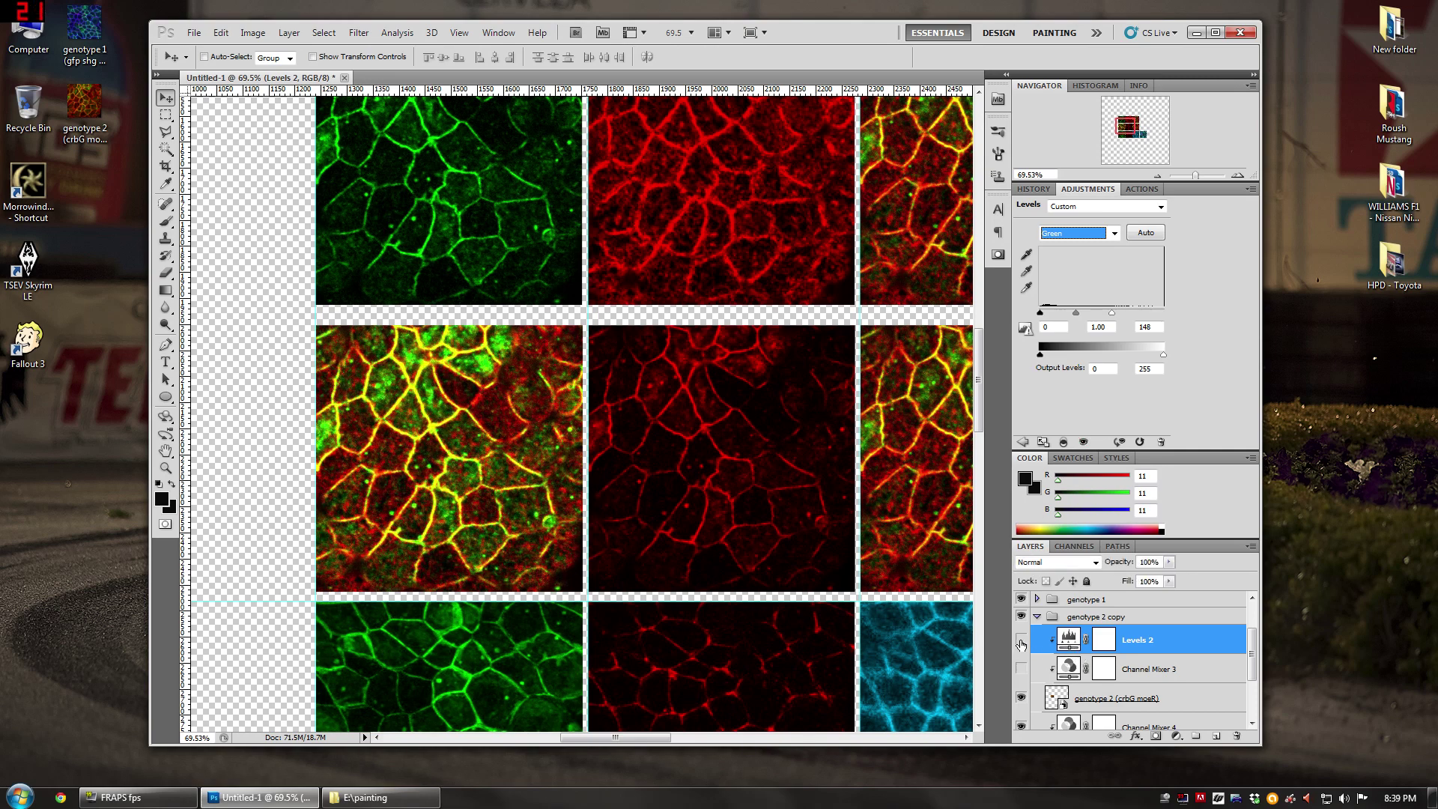
left_click(1021, 669)
left_click(1021, 640)
left_click(1021, 640)
left_click(1021, 641)
left_click(1021, 641)
scroll(1157, 649, "down", 2)
scroll(1146, 642, "up", 2)
Step: Move the Levels layer beneath Channel Mixer 3 and compare the image with each of the two adjustments shown and hidden
left_click_drag(1137, 649, 1138, 686)
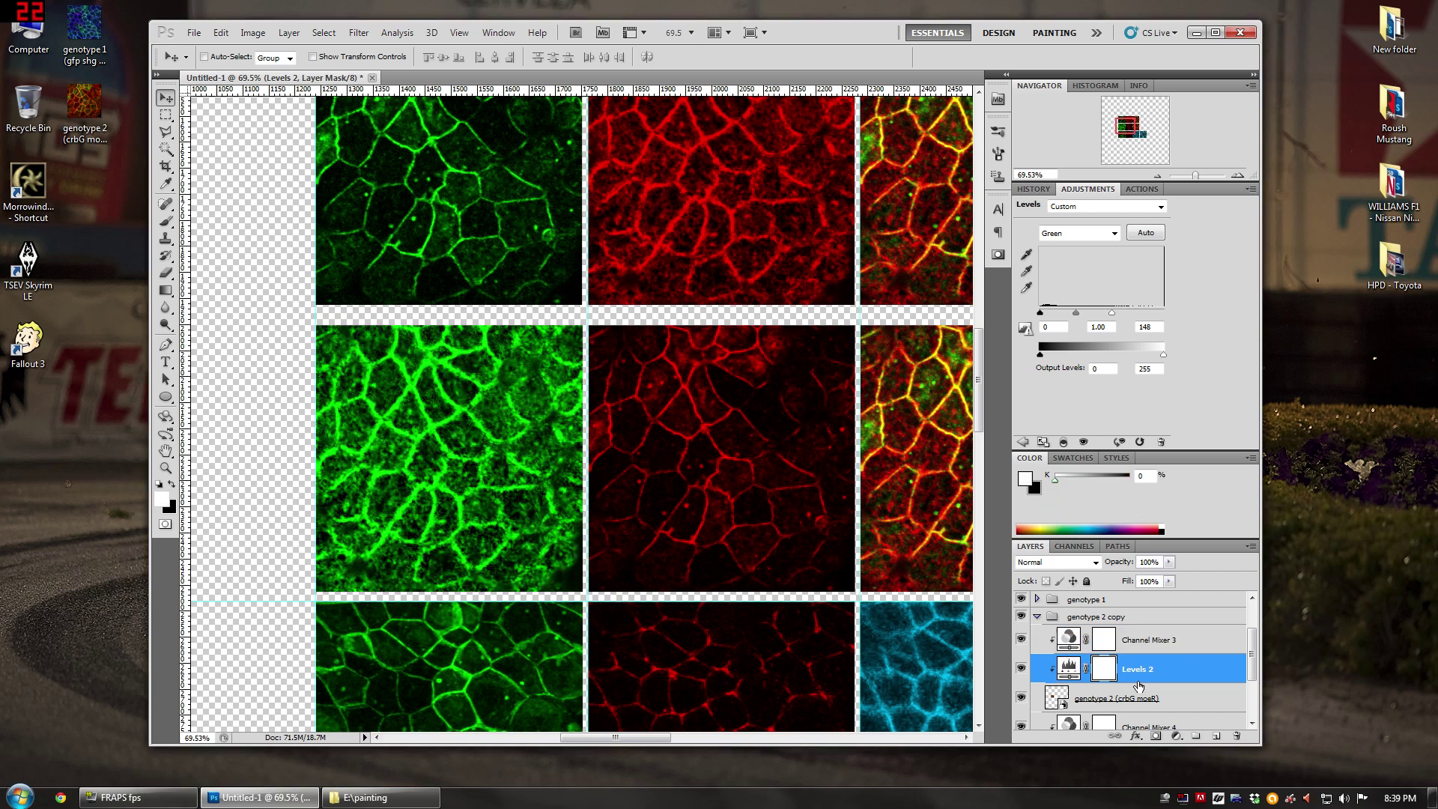
left_click(1021, 669)
left_click(1021, 640)
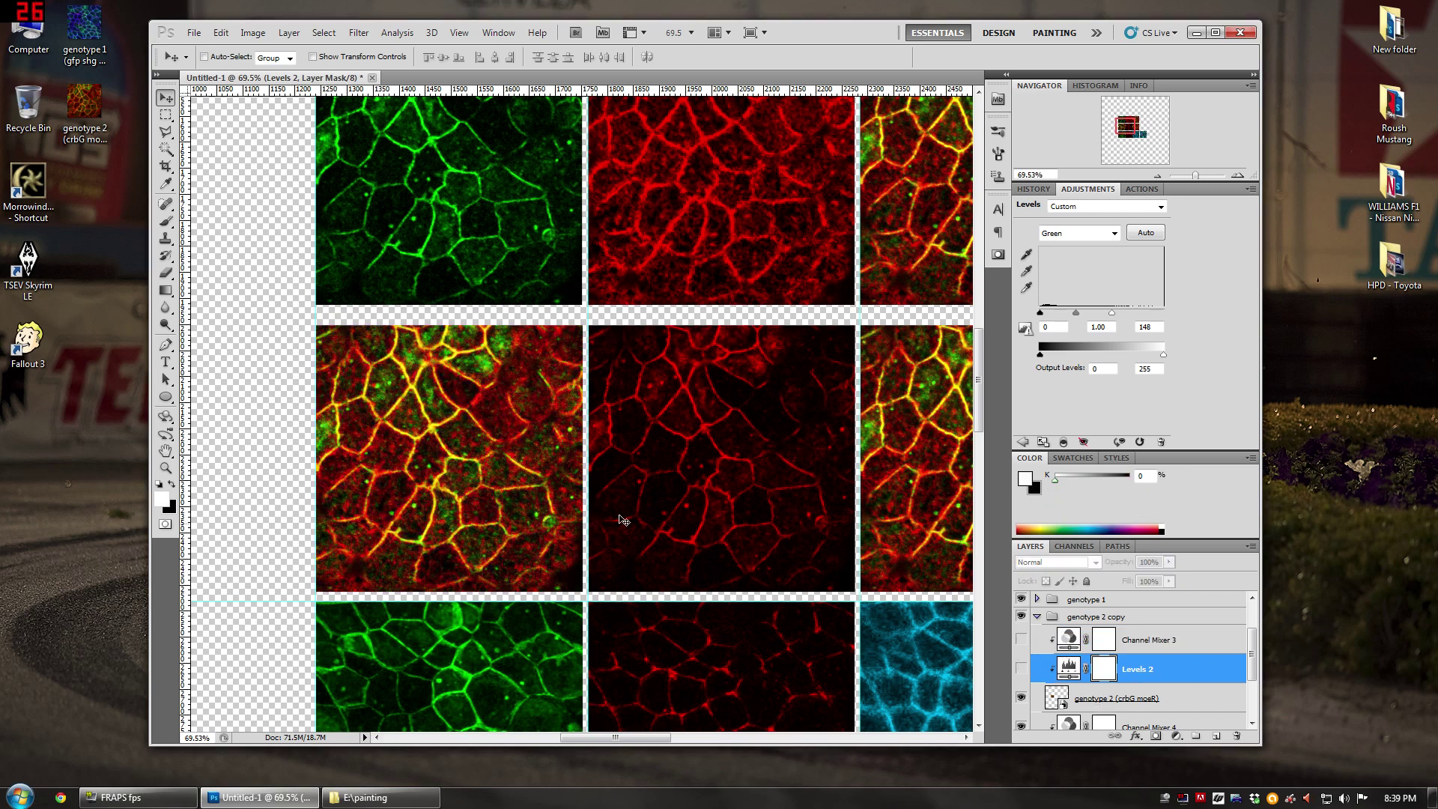
left_click(1022, 671)
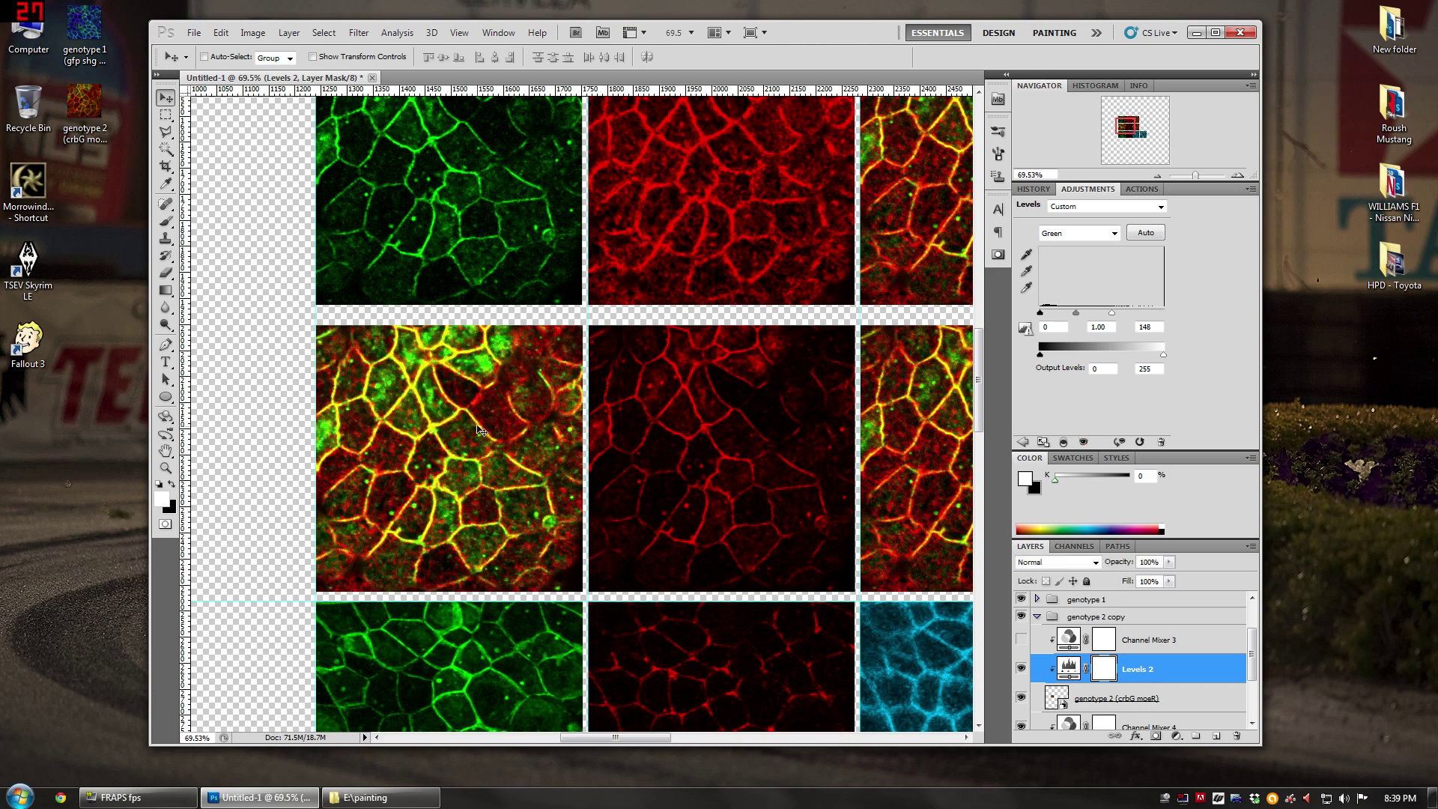
left_click(1022, 640)
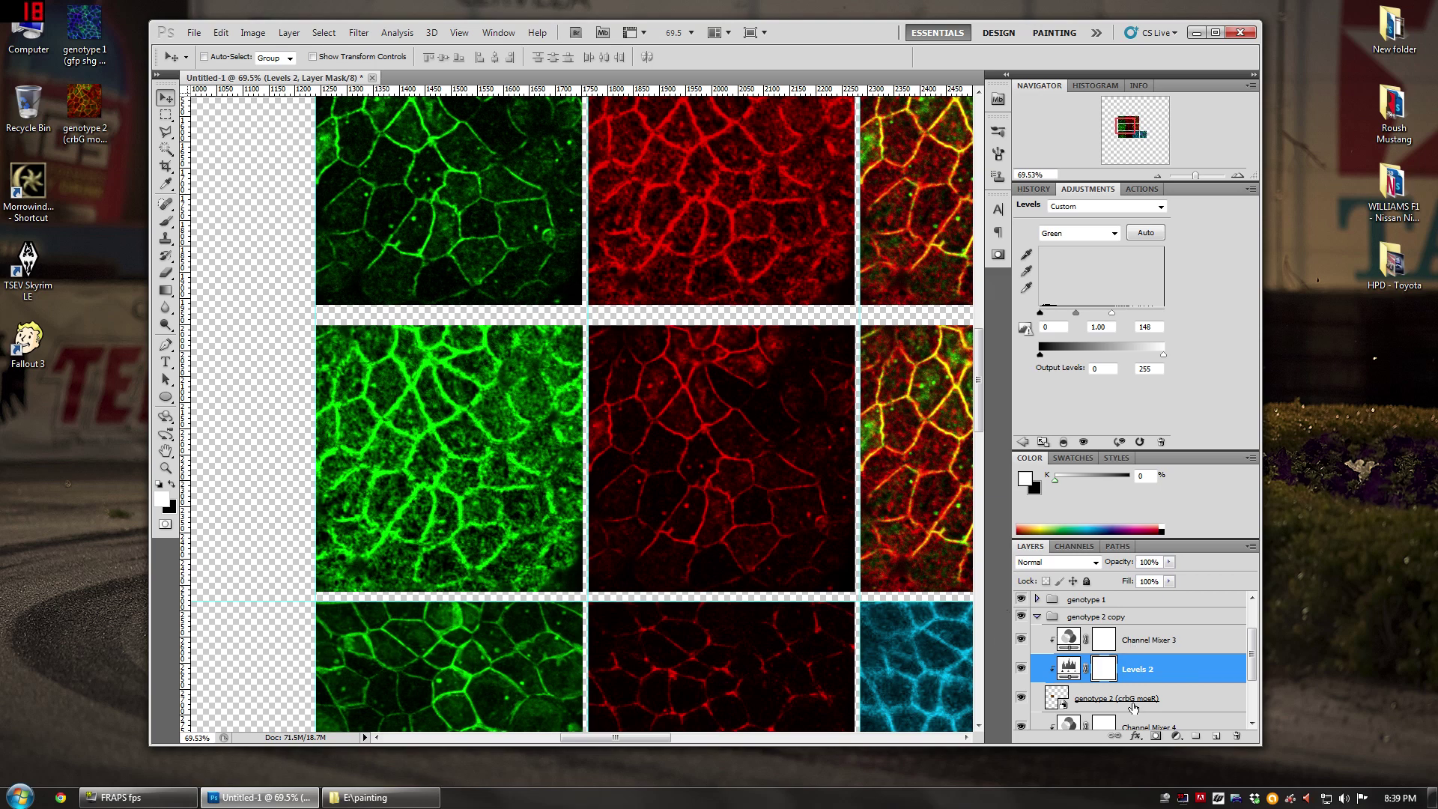
left_click(1132, 676)
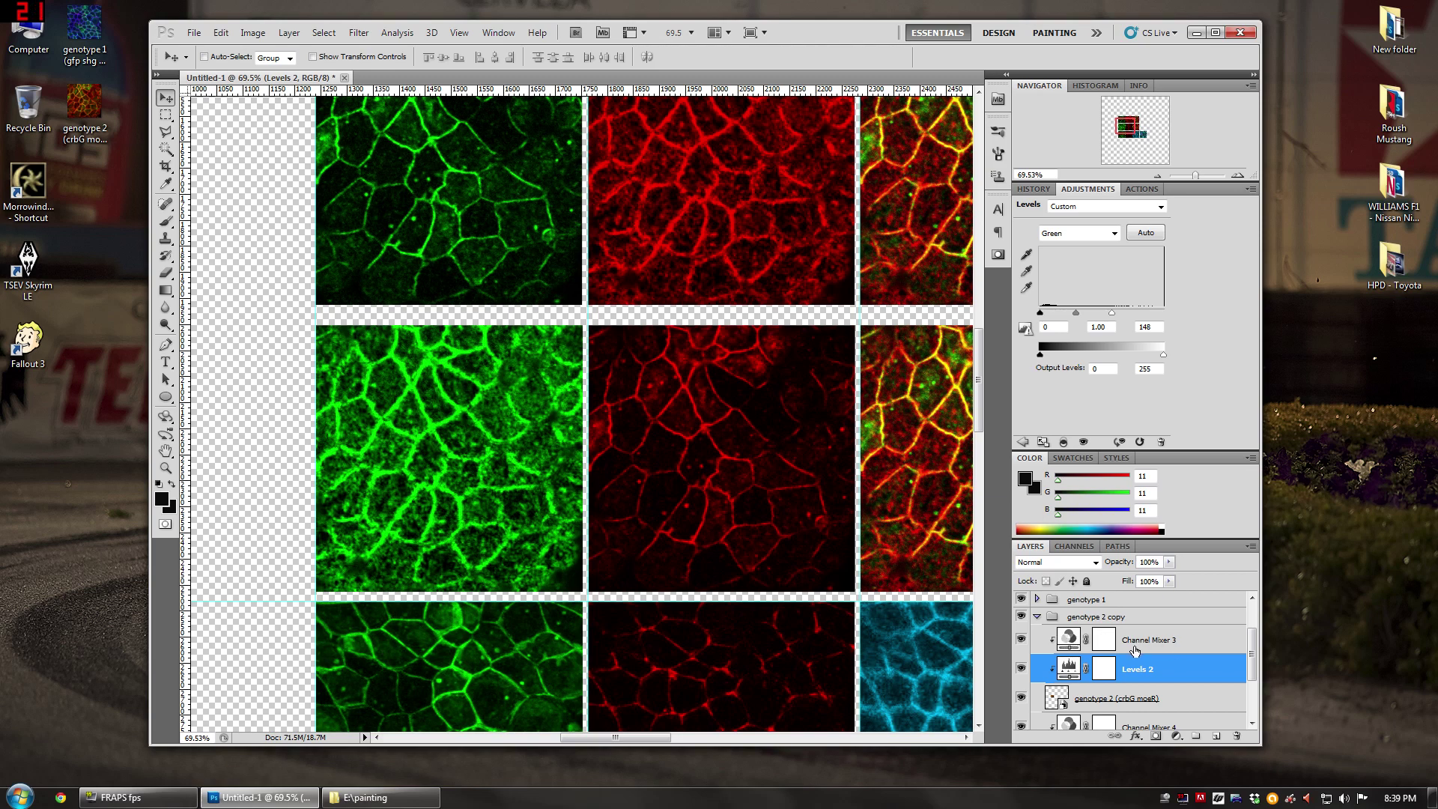
Step: Move the Levels layer back above Channel Mixer 3, then delete it
left_click_drag(1151, 673, 1150, 631)
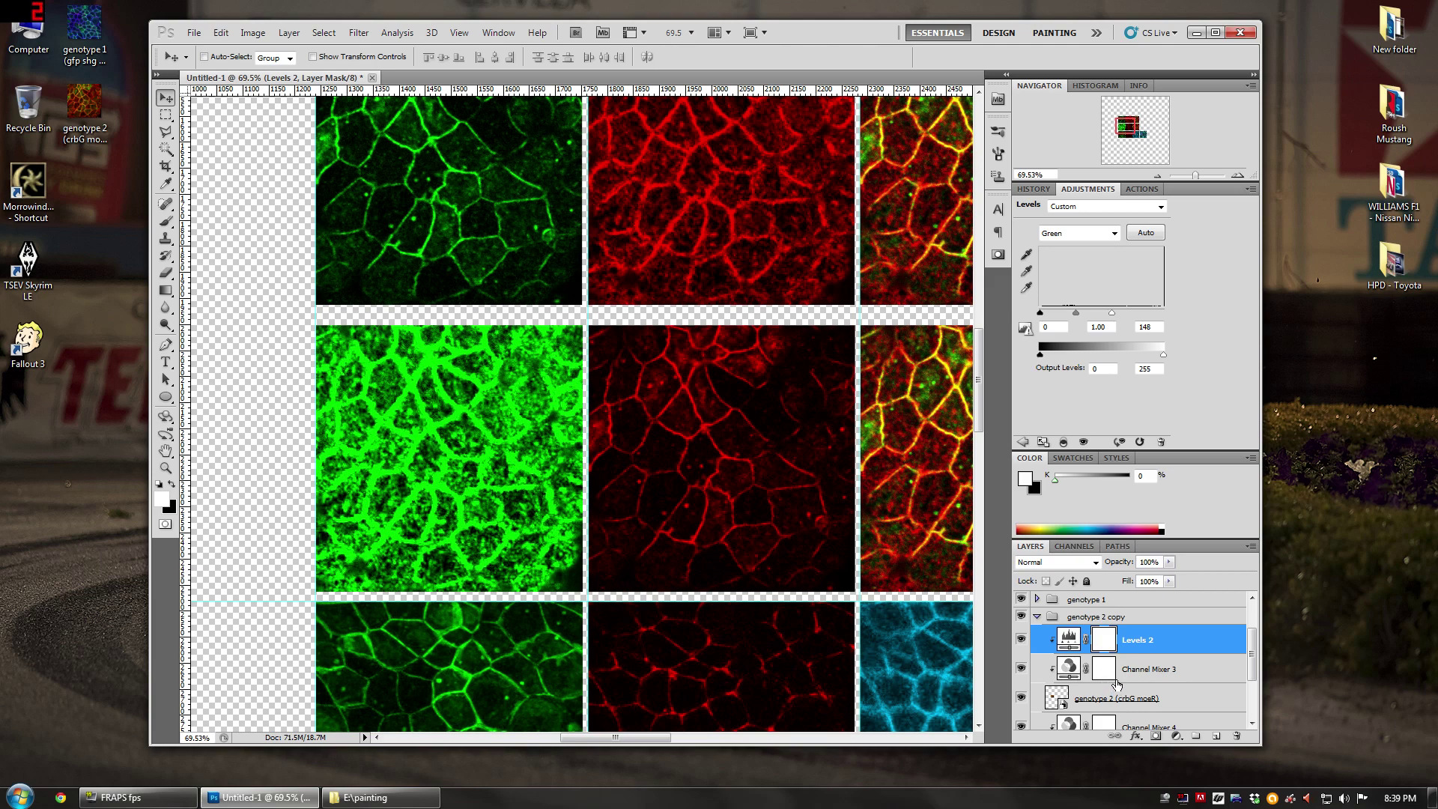
left_click(1021, 640)
left_click(1021, 640)
key("Delete")
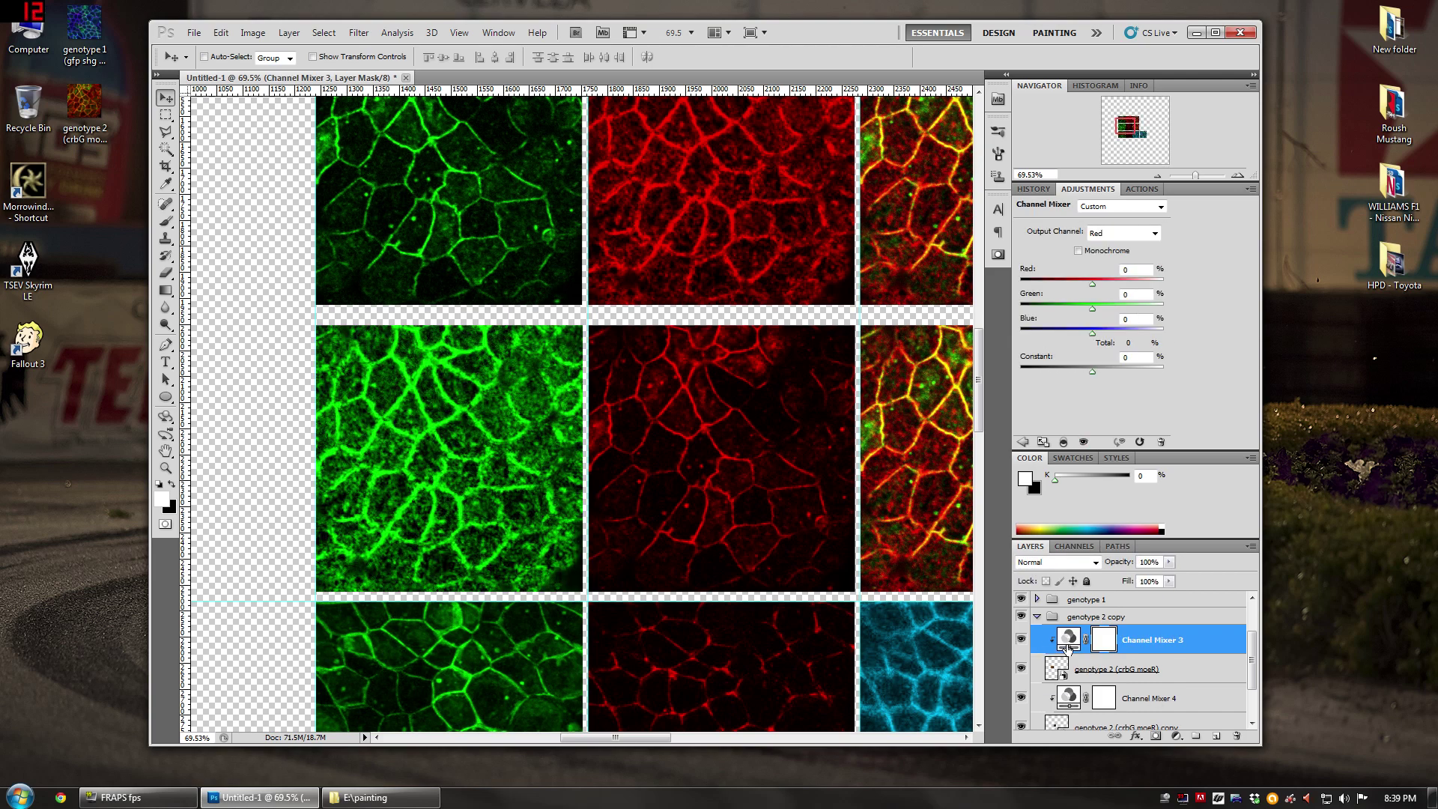
Step: Collapse the genotype 2 copy group and delete the Hue/Saturation 1 and Levels 1 adjustment layers
left_click(1038, 618)
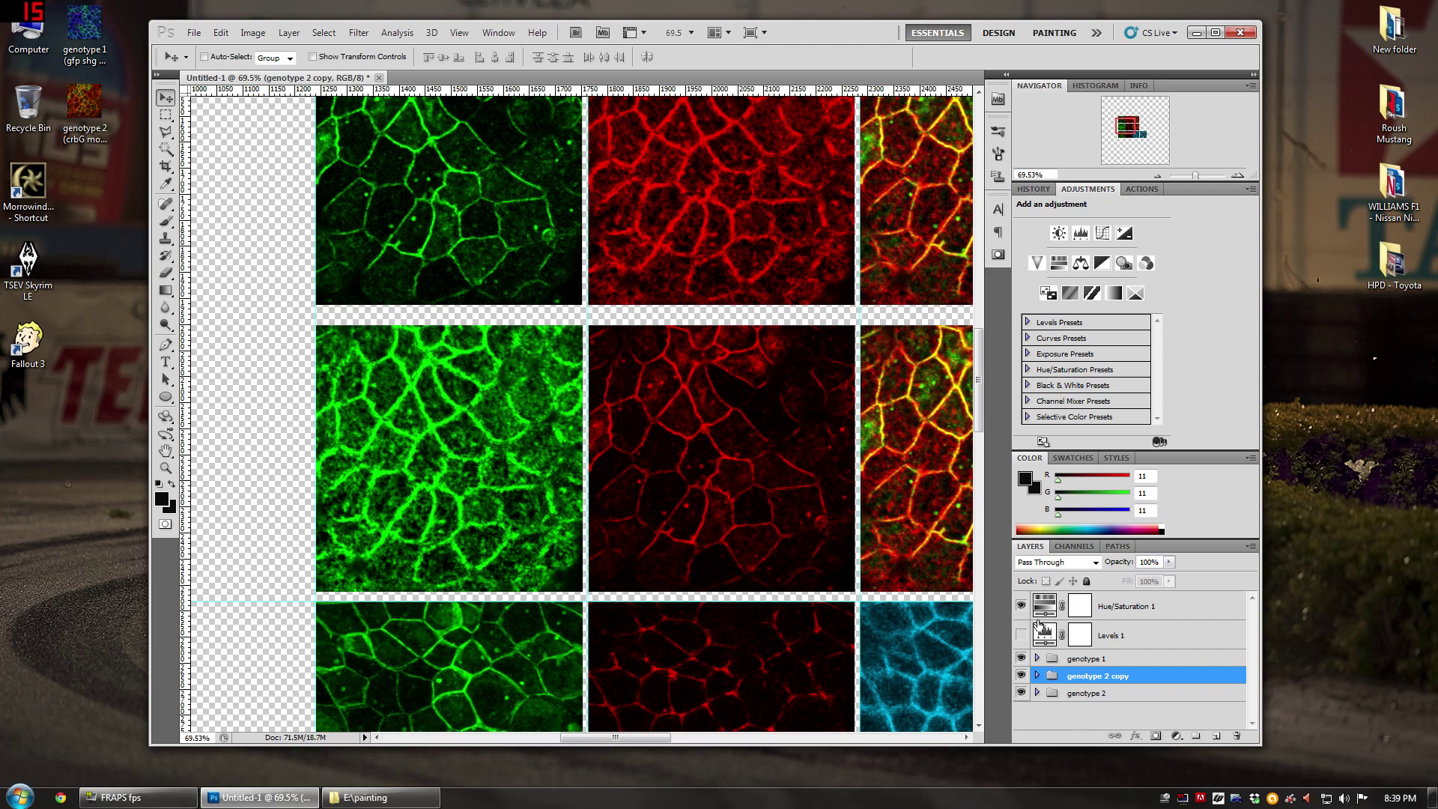
left_click(1125, 608)
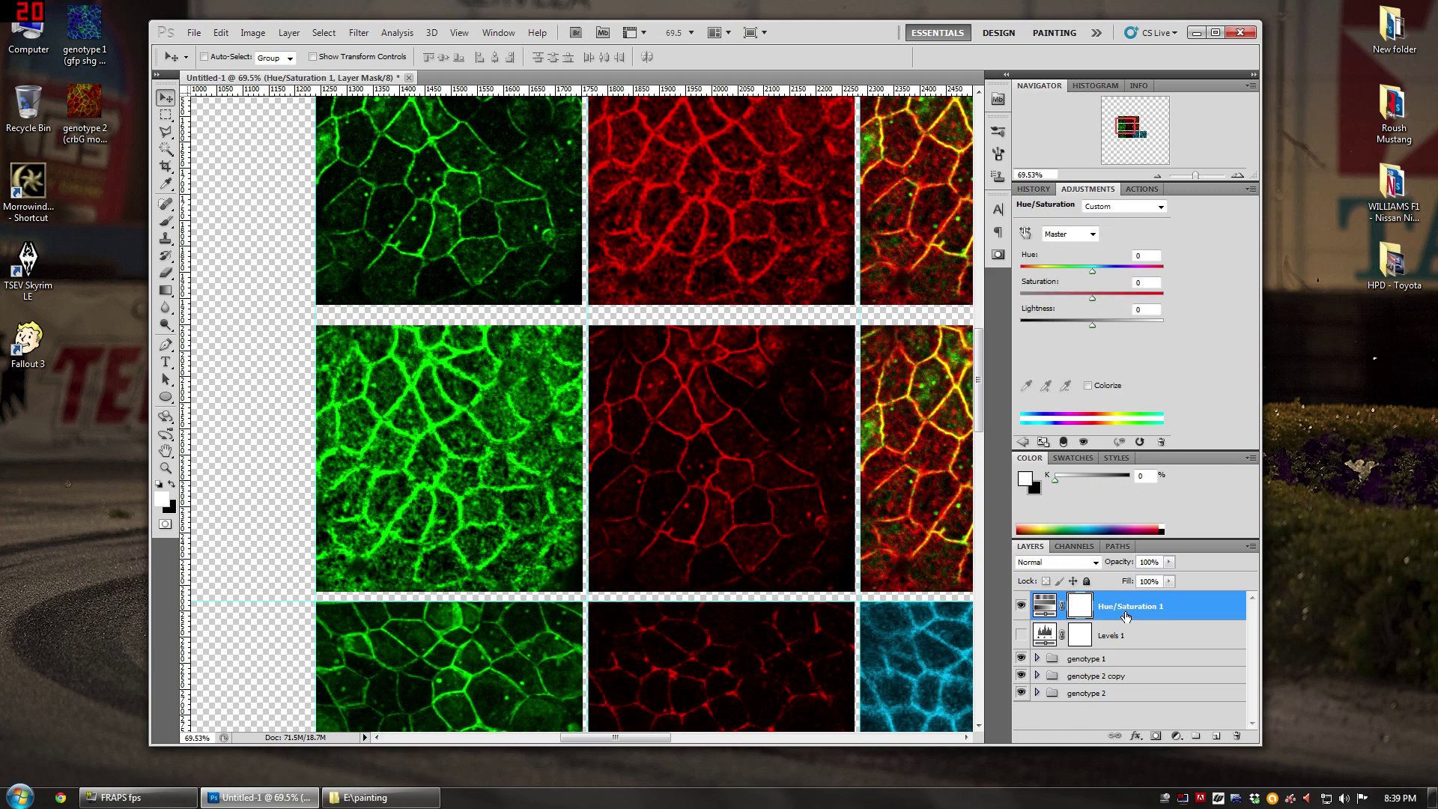
key("Delete")
key("Delete")
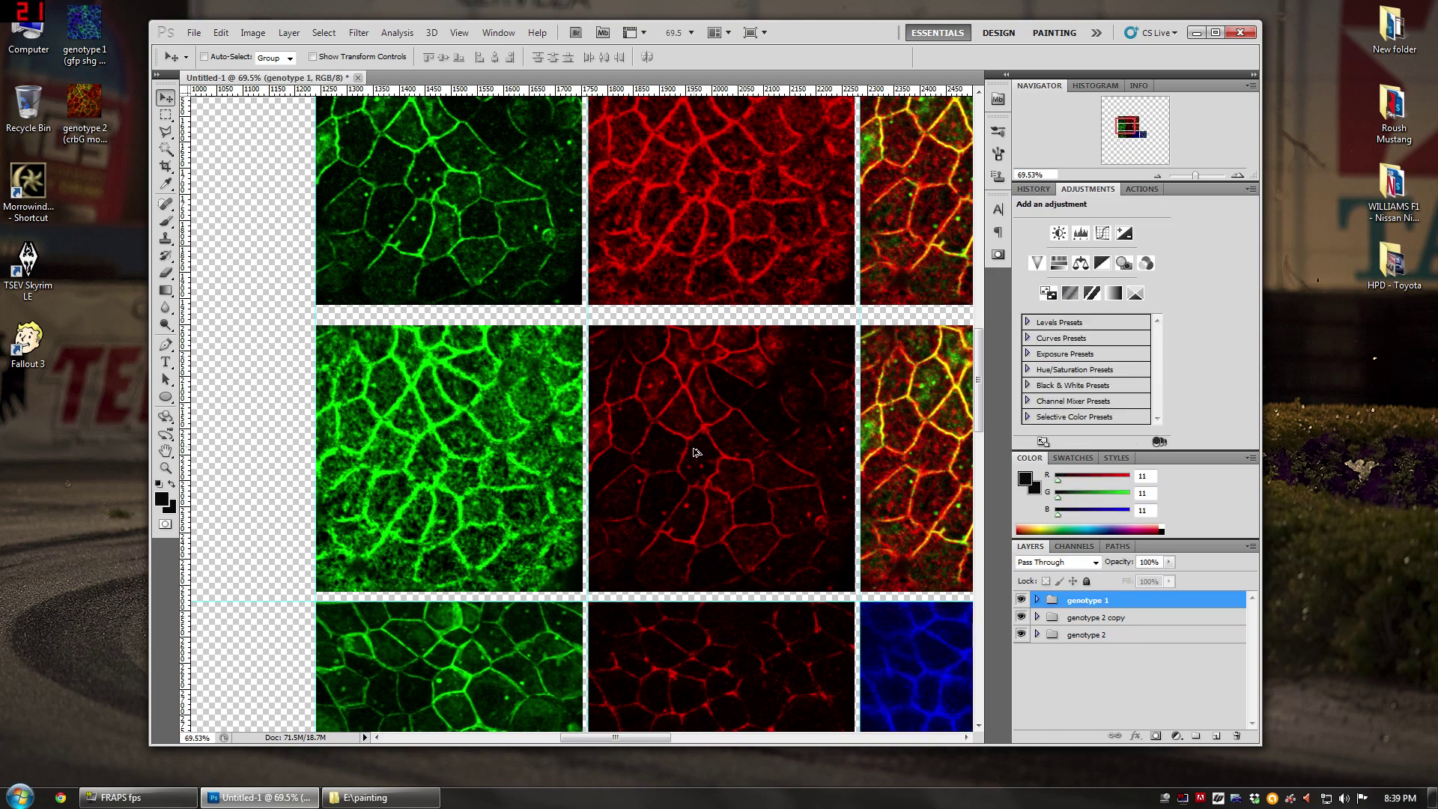
Step: Delete the genotype 2 copy group with the middle row of images
scroll(690, 449, "down", 2)
left_click_drag(1133, 143, 1120, 128)
key("alt")
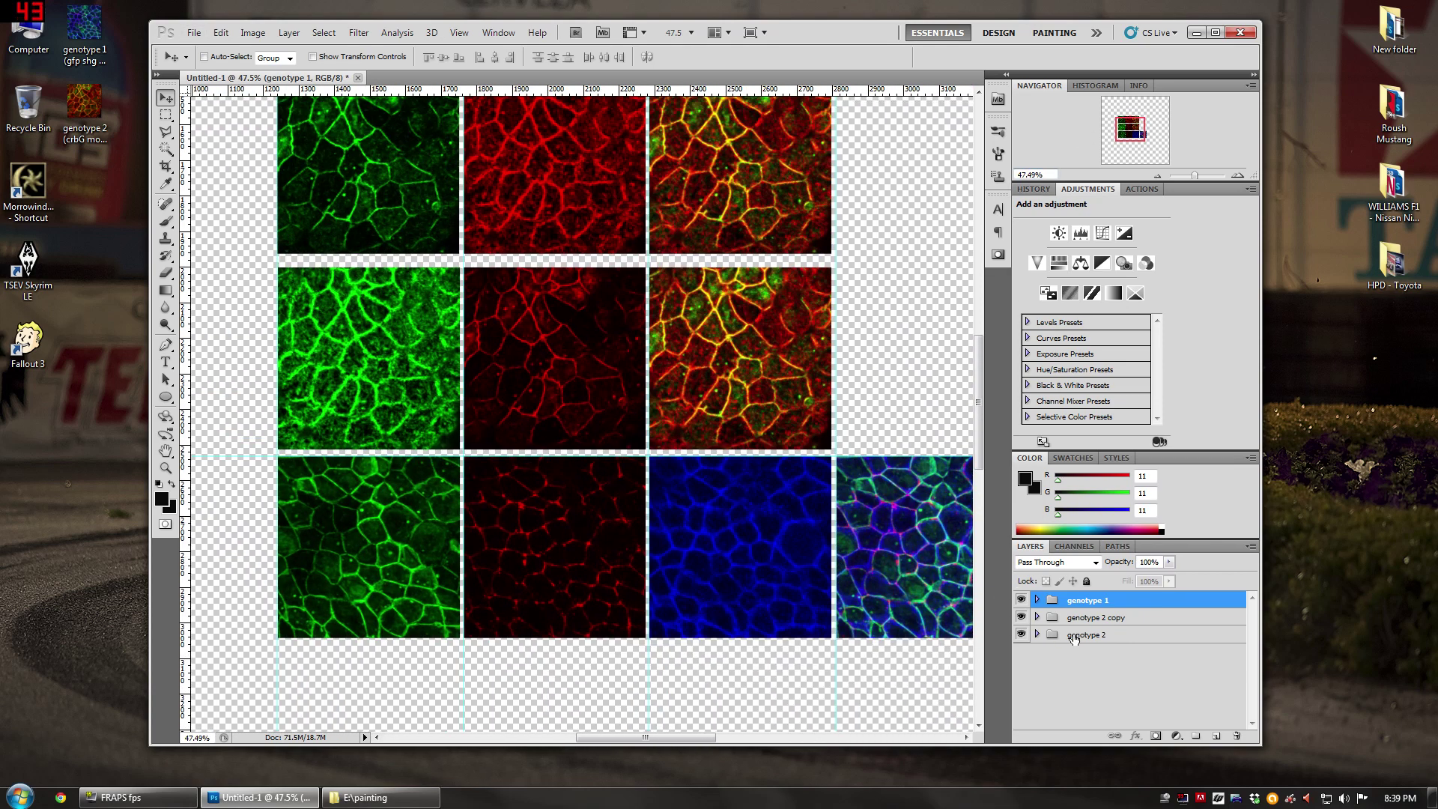
left_click(1102, 619)
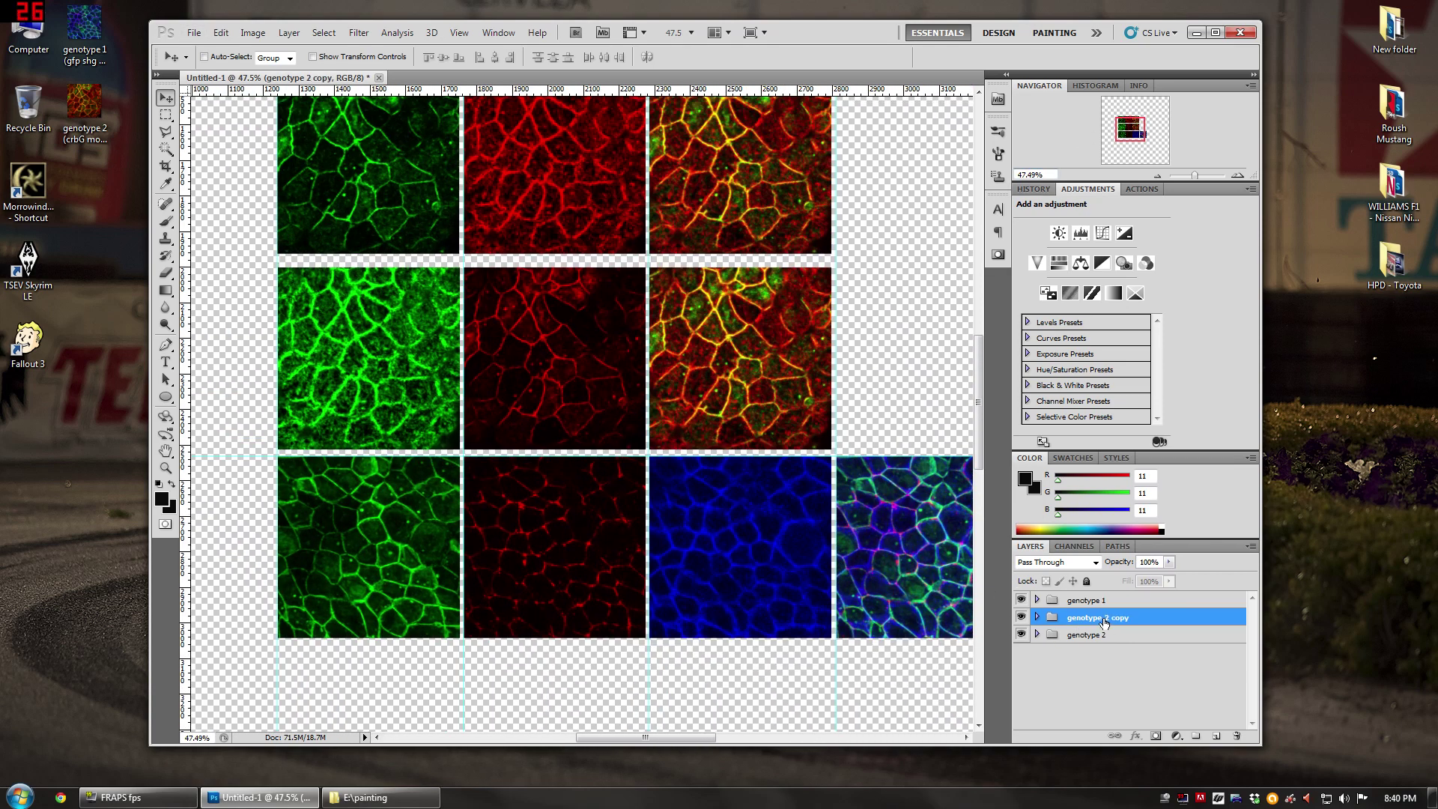
key("Delete")
Step: Check which rows the two remaining groups hold and delete the genotype 1 group
left_click(1068, 601)
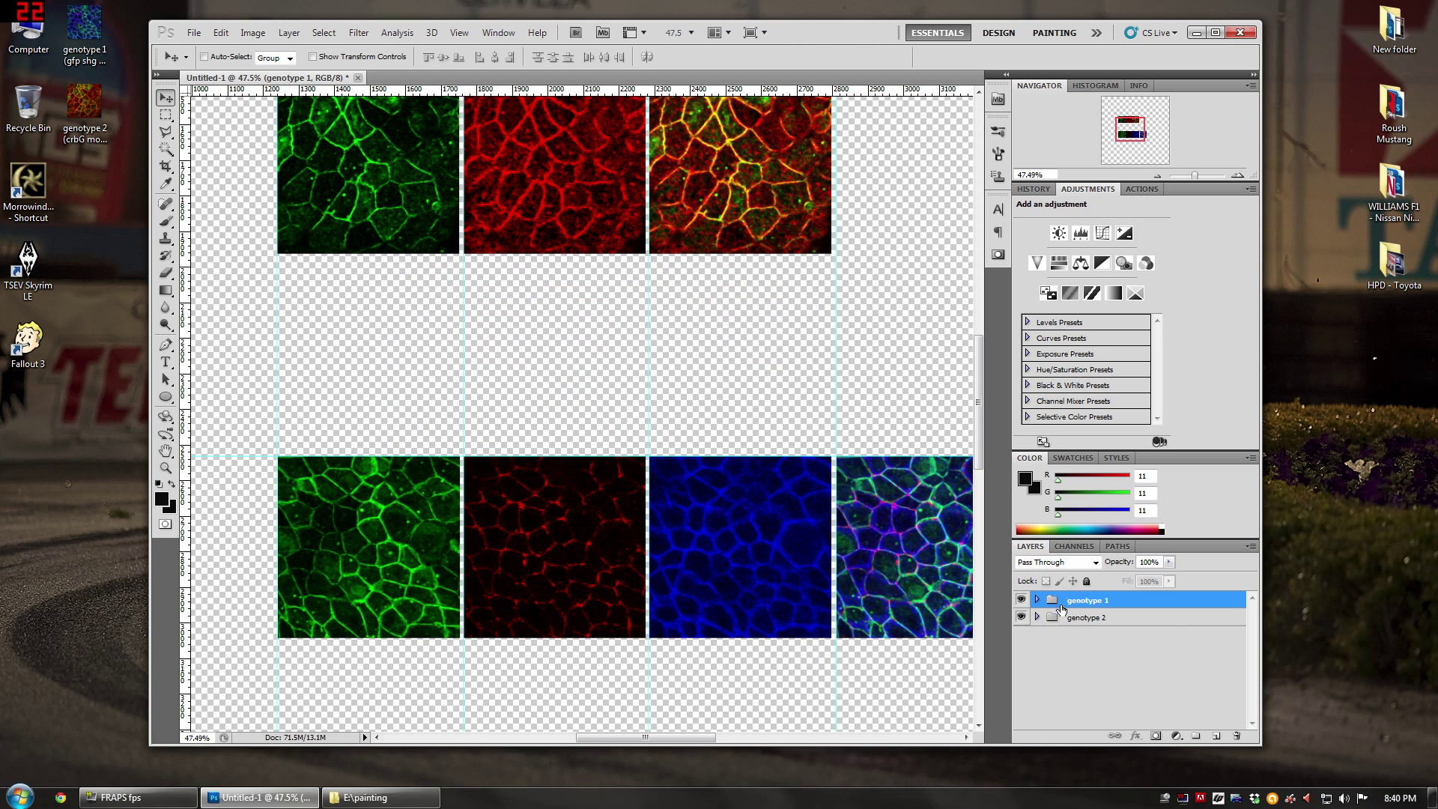
left_click(1021, 617, "alt")
left_click(1021, 616, "alt")
left_click(1021, 600, "alt")
left_click(1021, 600, "alt")
key("Delete")
Step: Inspect the genotype 2 row in the Red and Green channels separately and return to the RGB composite
scroll(588, 453, "up", 4)
scroll(379, 330, "up", 2)
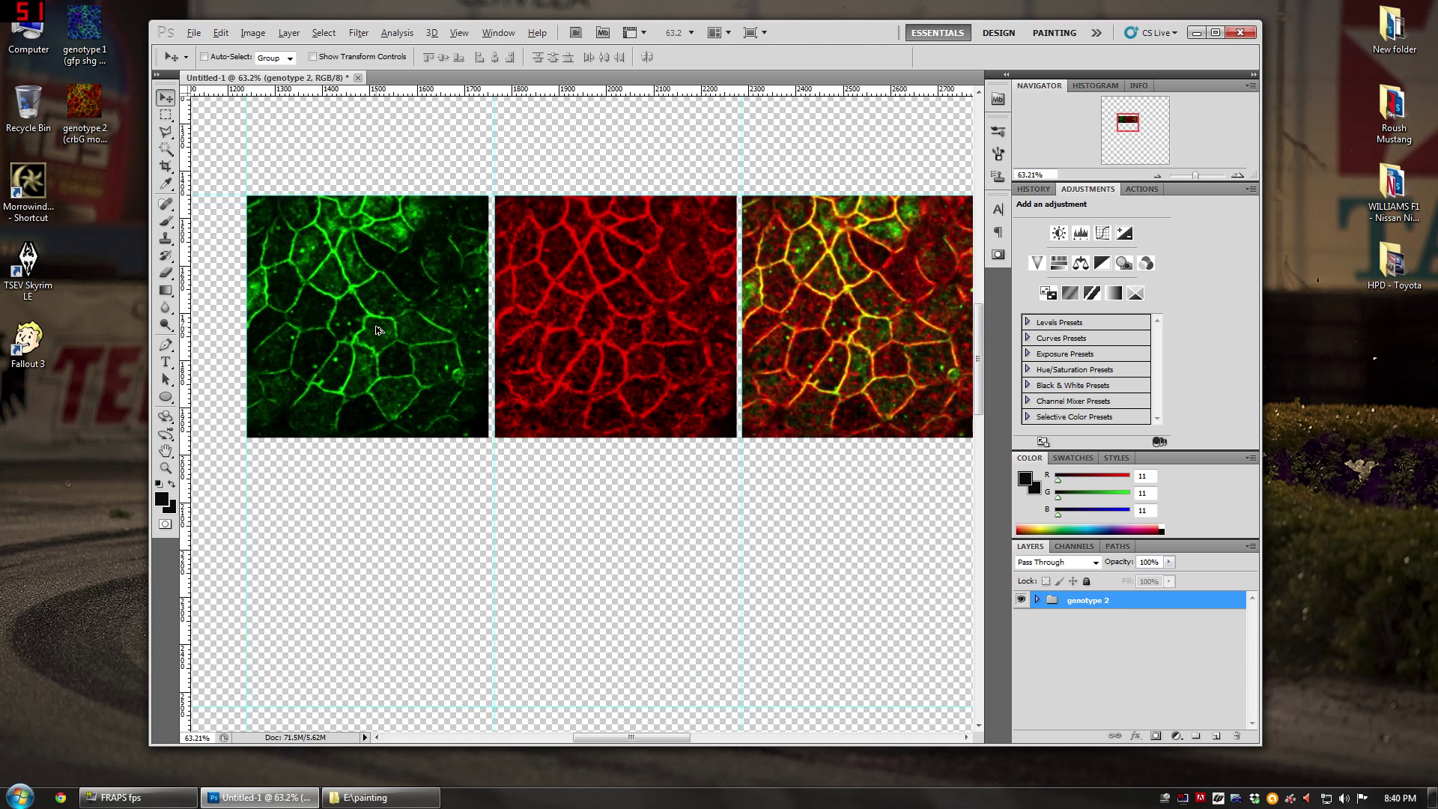
scroll(875, 438, "down", 2)
left_click_drag(665, 740, 677, 740)
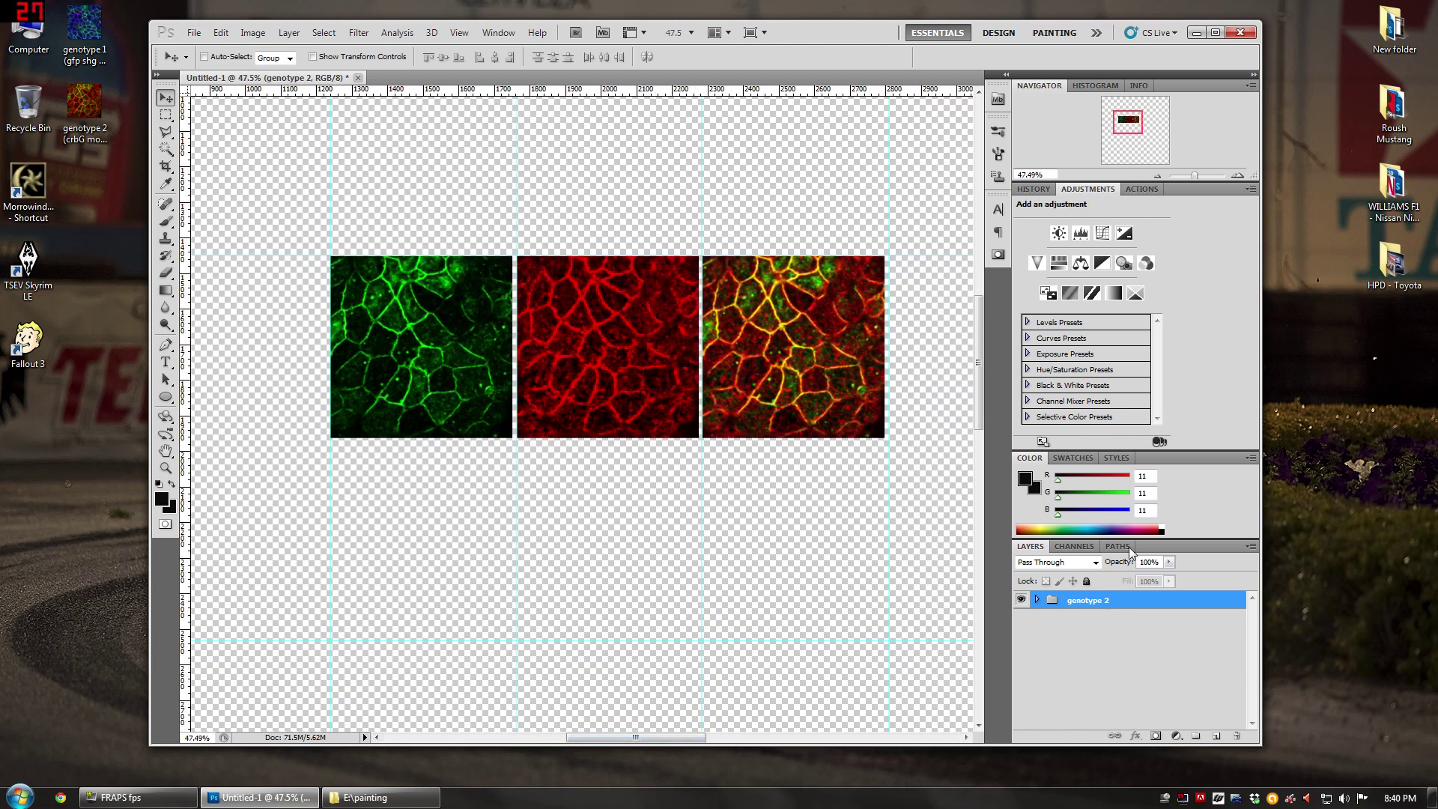
left_click(1079, 550)
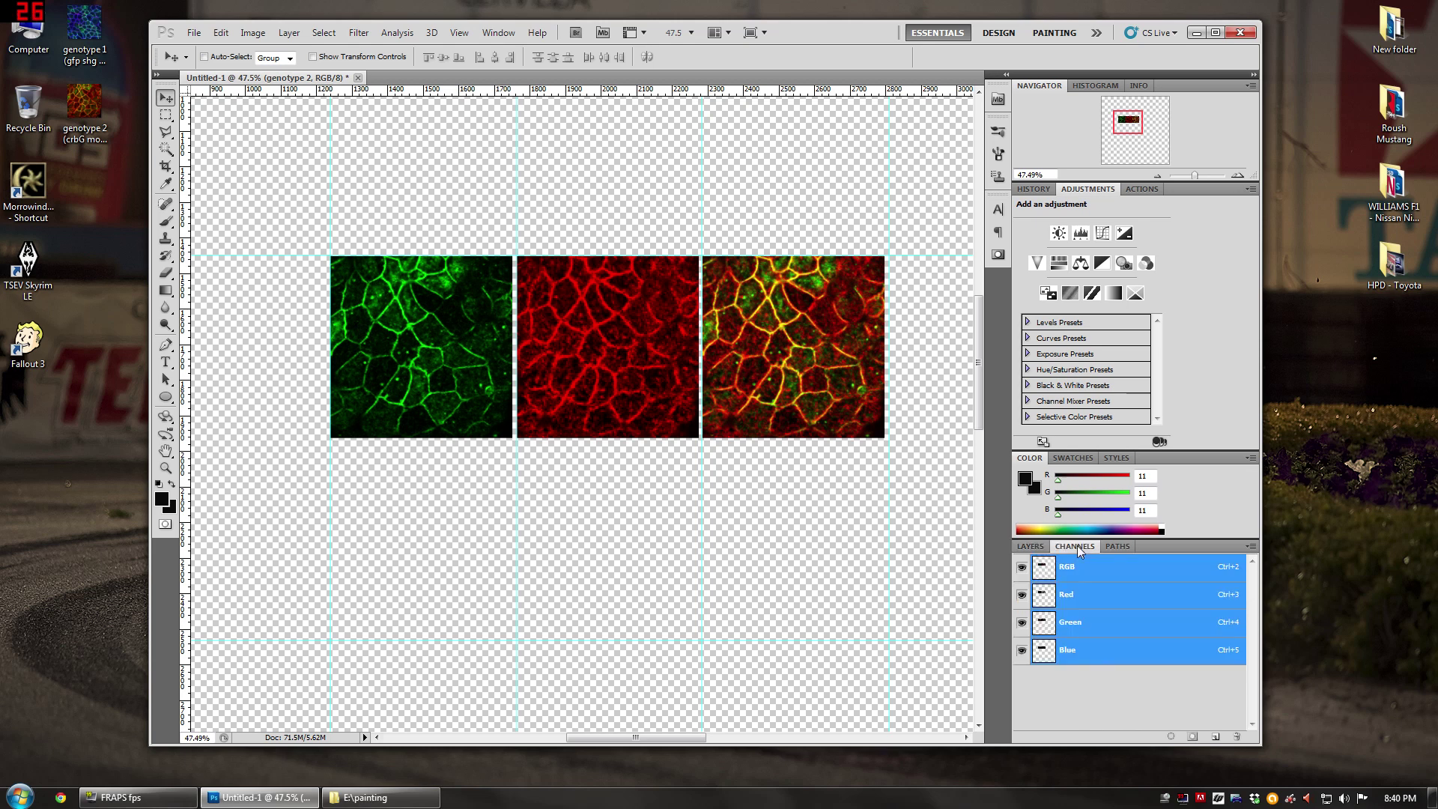
left_click(1082, 596)
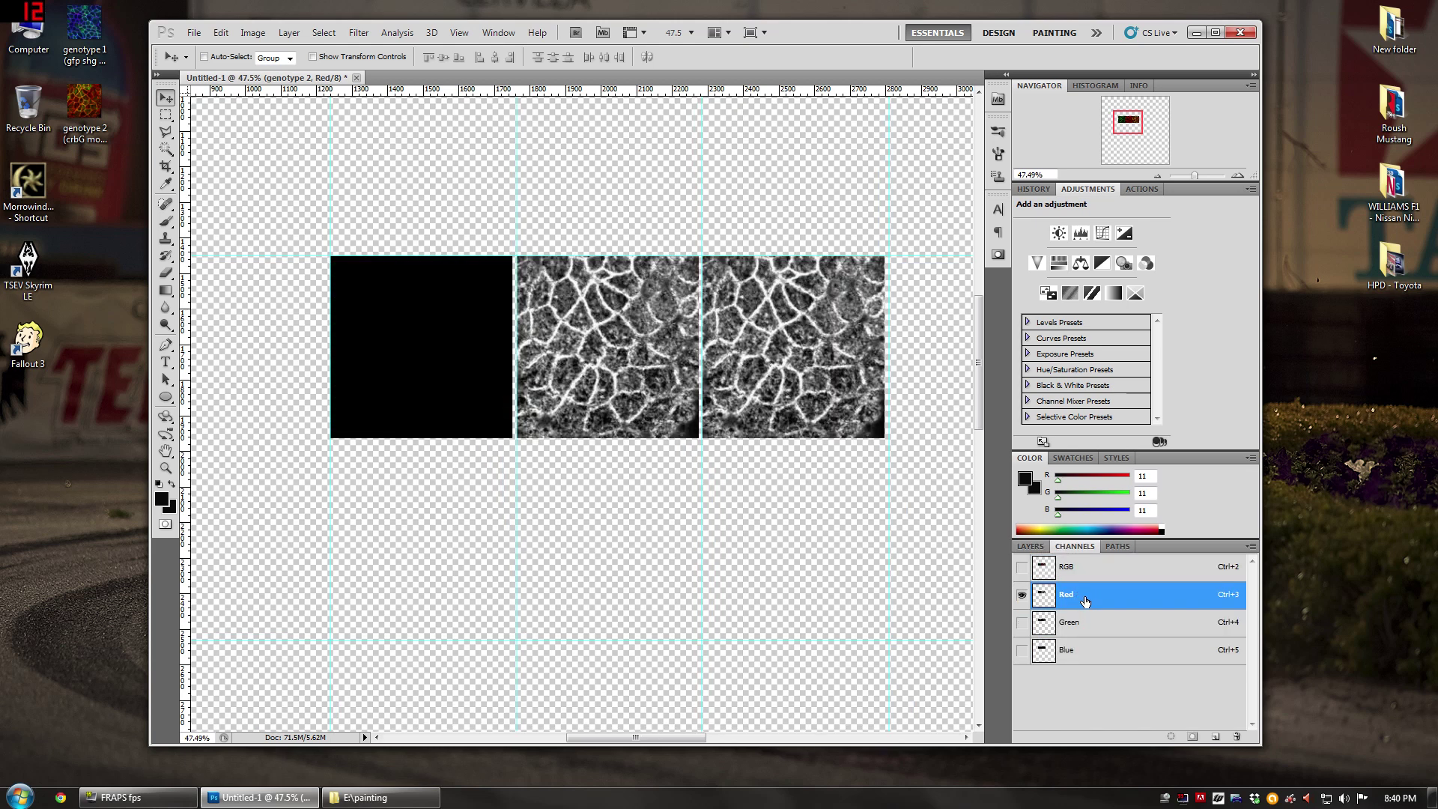
left_click(1087, 579)
left_click(1093, 631)
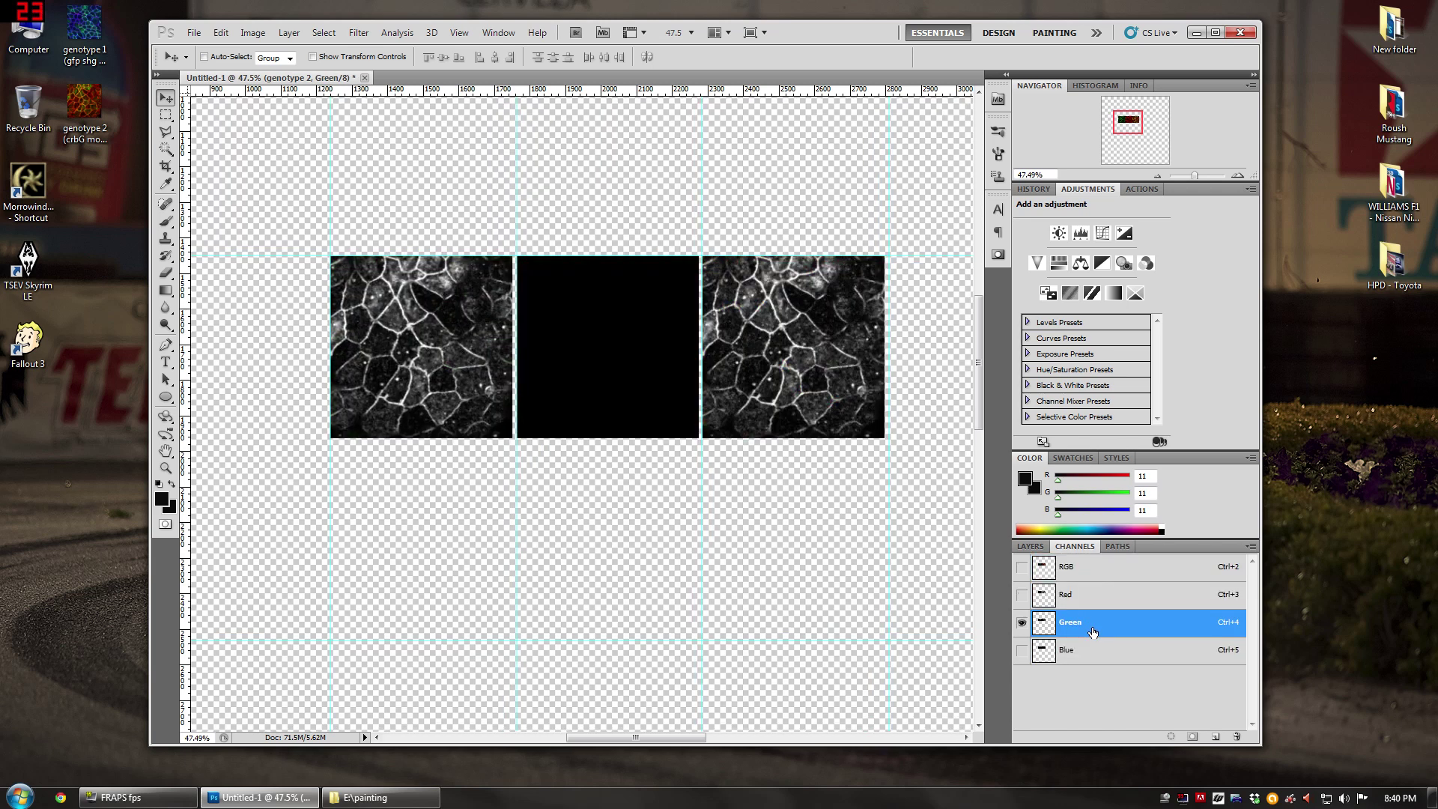
left_click(1074, 574)
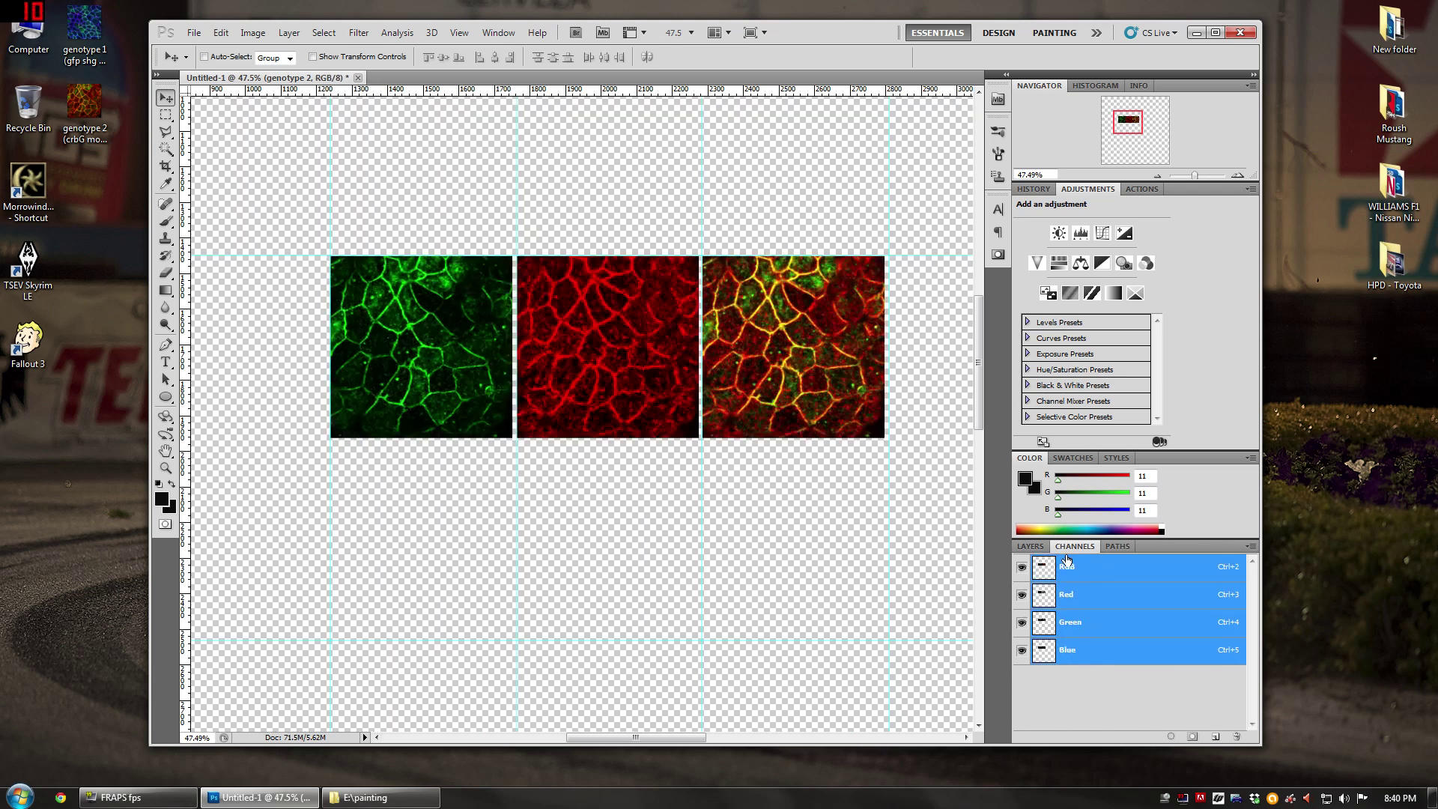
Step: Expand the genotype 2 group and delete its clipped Channel Mixer 1 and Channel Mixer 2 layers
left_click(1045, 546)
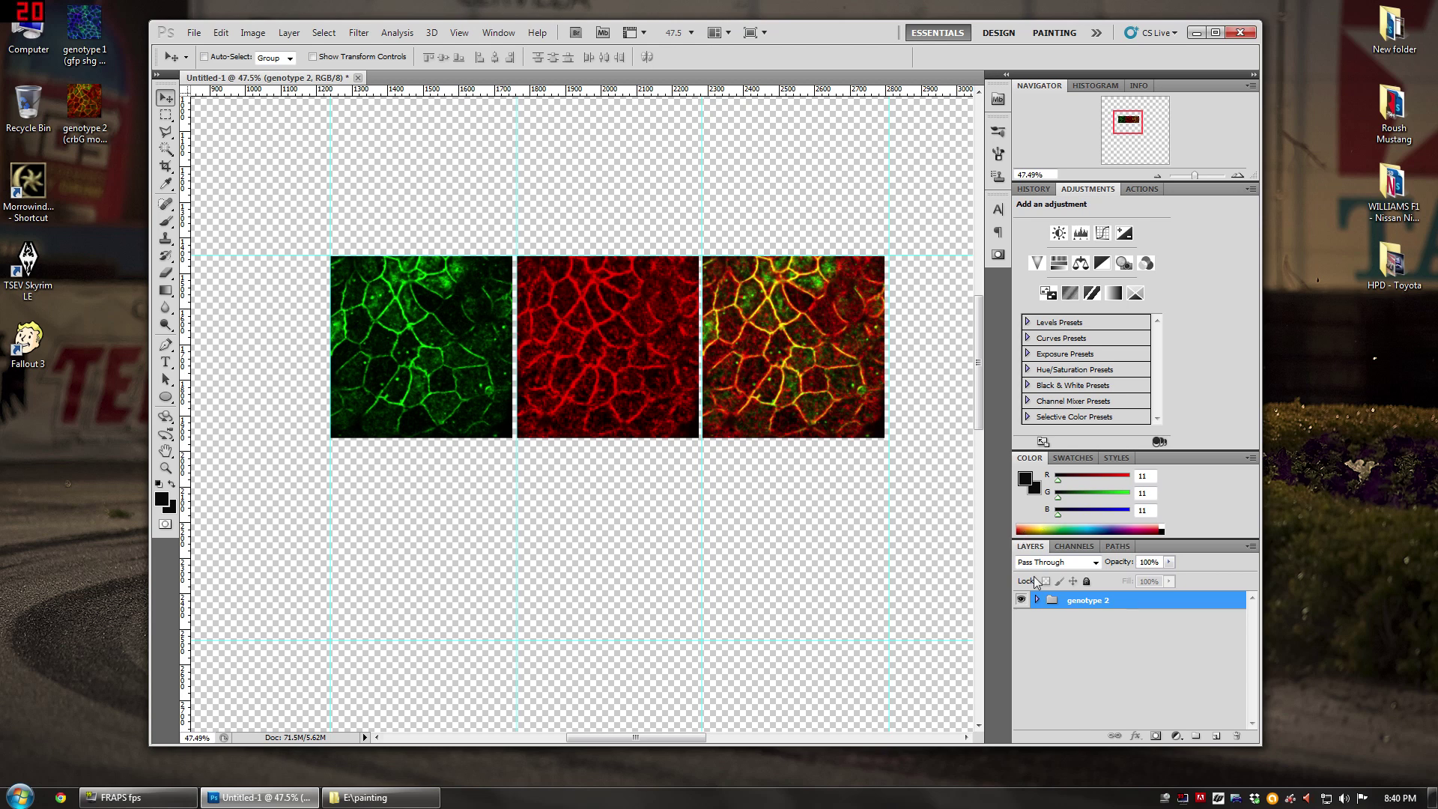
left_click(1038, 600)
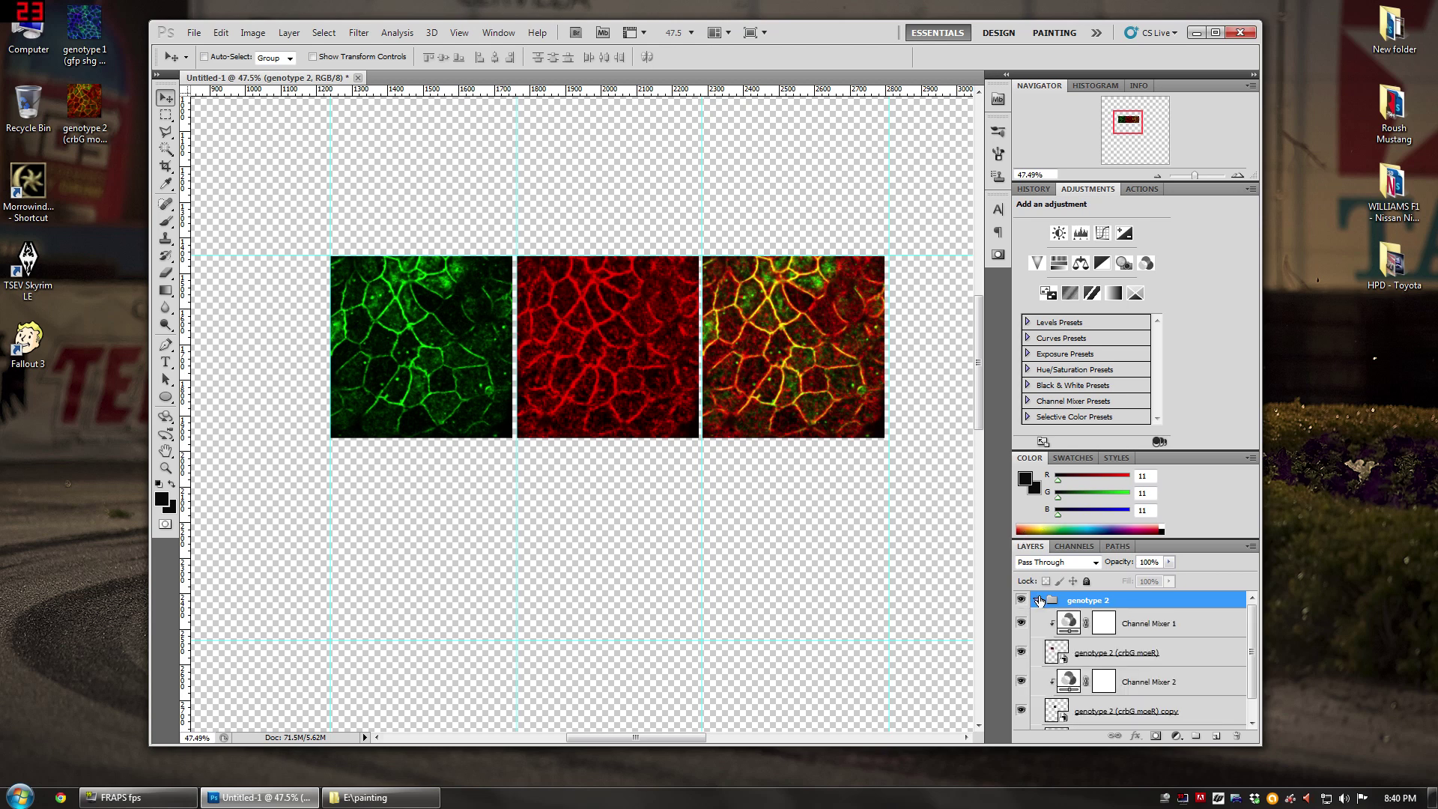
left_click(1095, 619)
key("Delete")
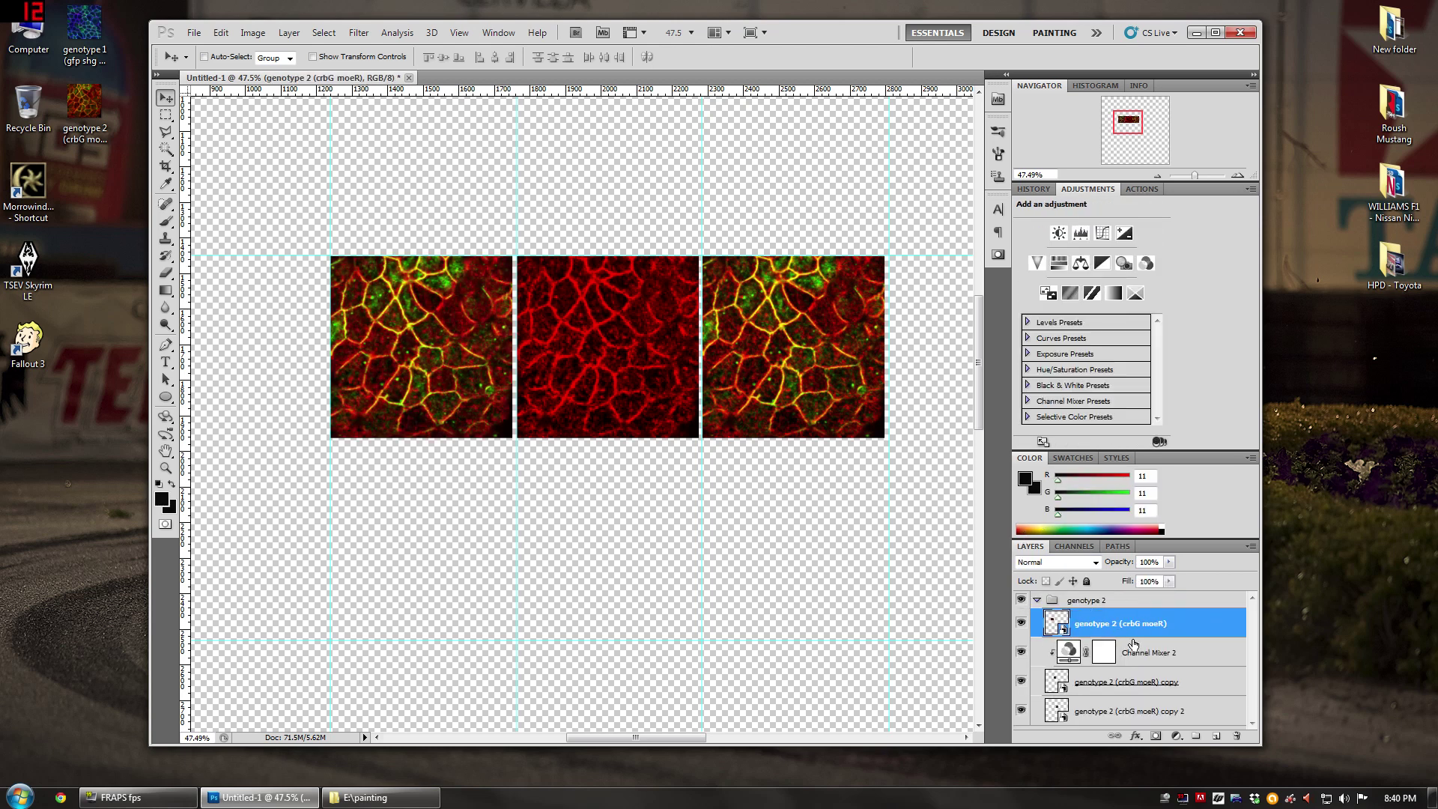
left_click(1143, 653)
key("Delete")
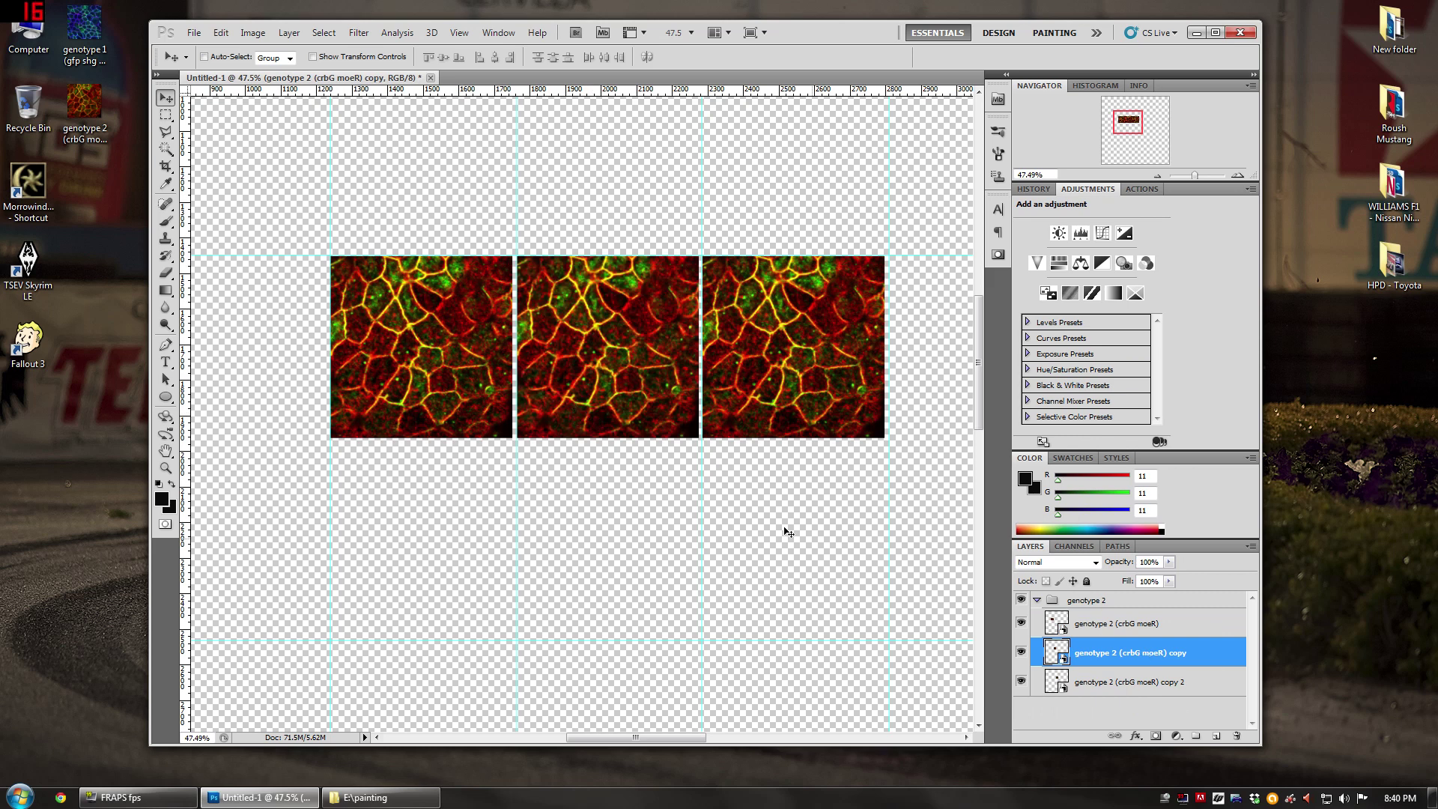
scroll(362, 331, "up", 2)
scroll(378, 335, "up", 1)
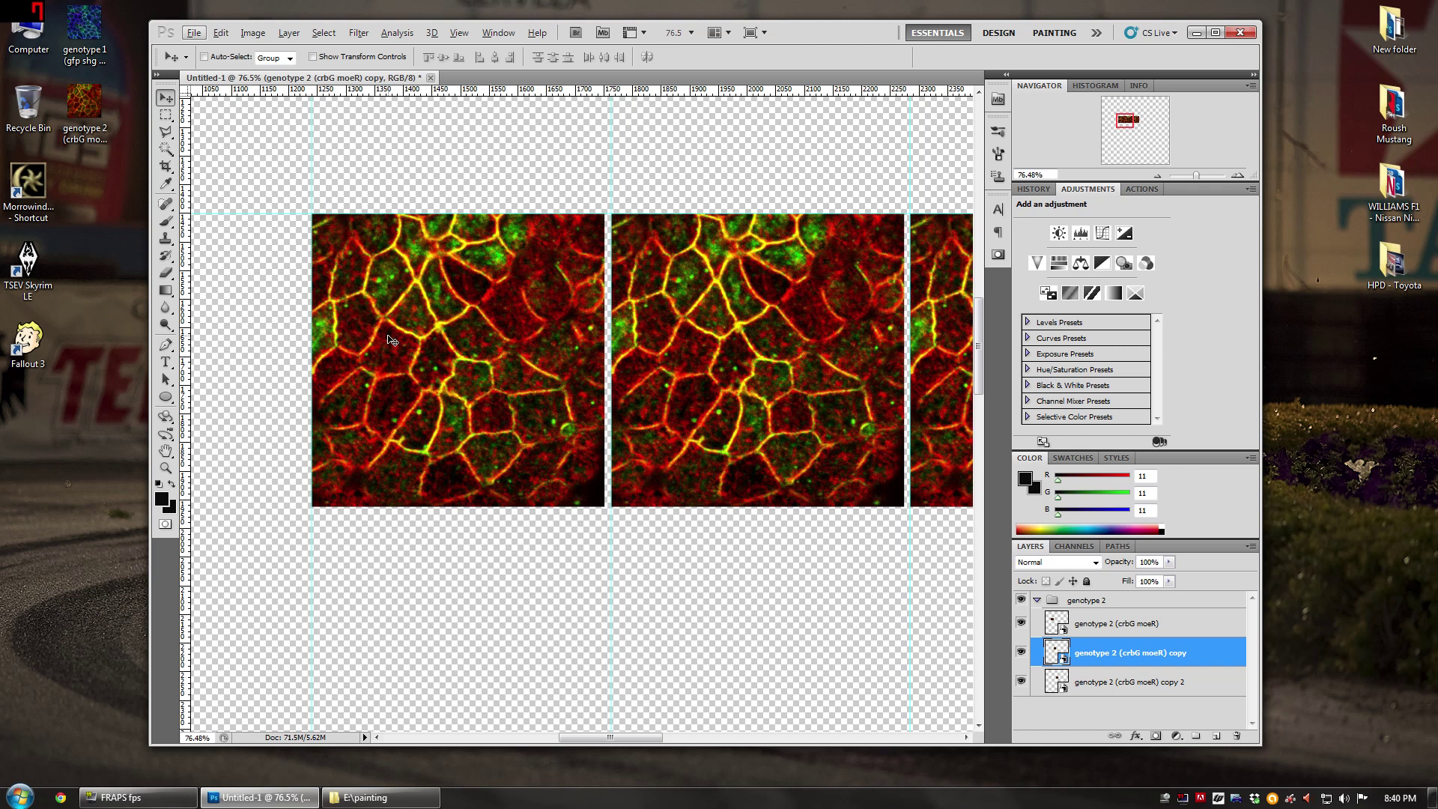
Step: Add a clipped Channel Mixer adjustment to the original genotype 2 (crbG moeR) layer and make it monochrome
left_click(1021, 623)
left_click(1021, 622)
left_click(1072, 626)
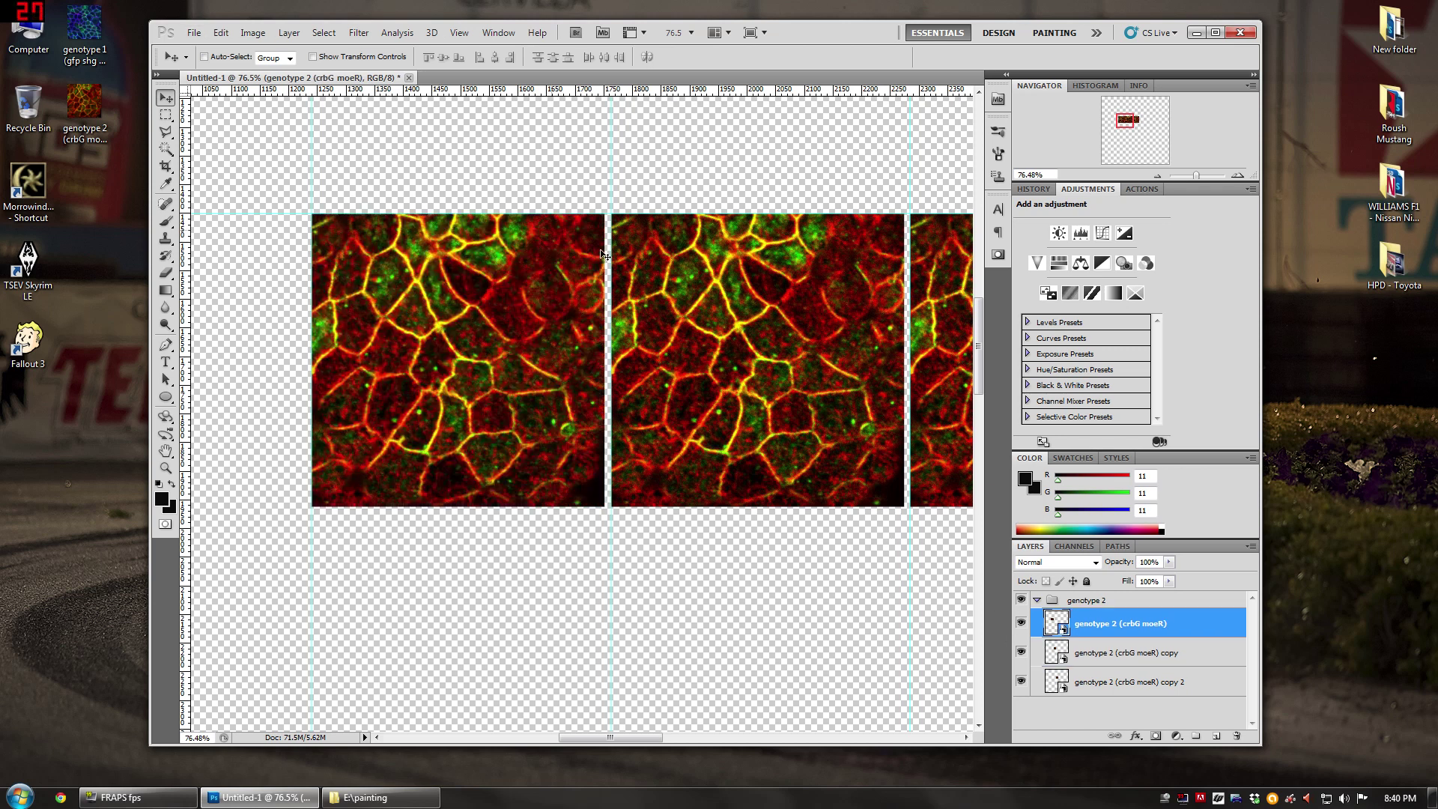
left_click(1176, 736)
left_click(1224, 638)
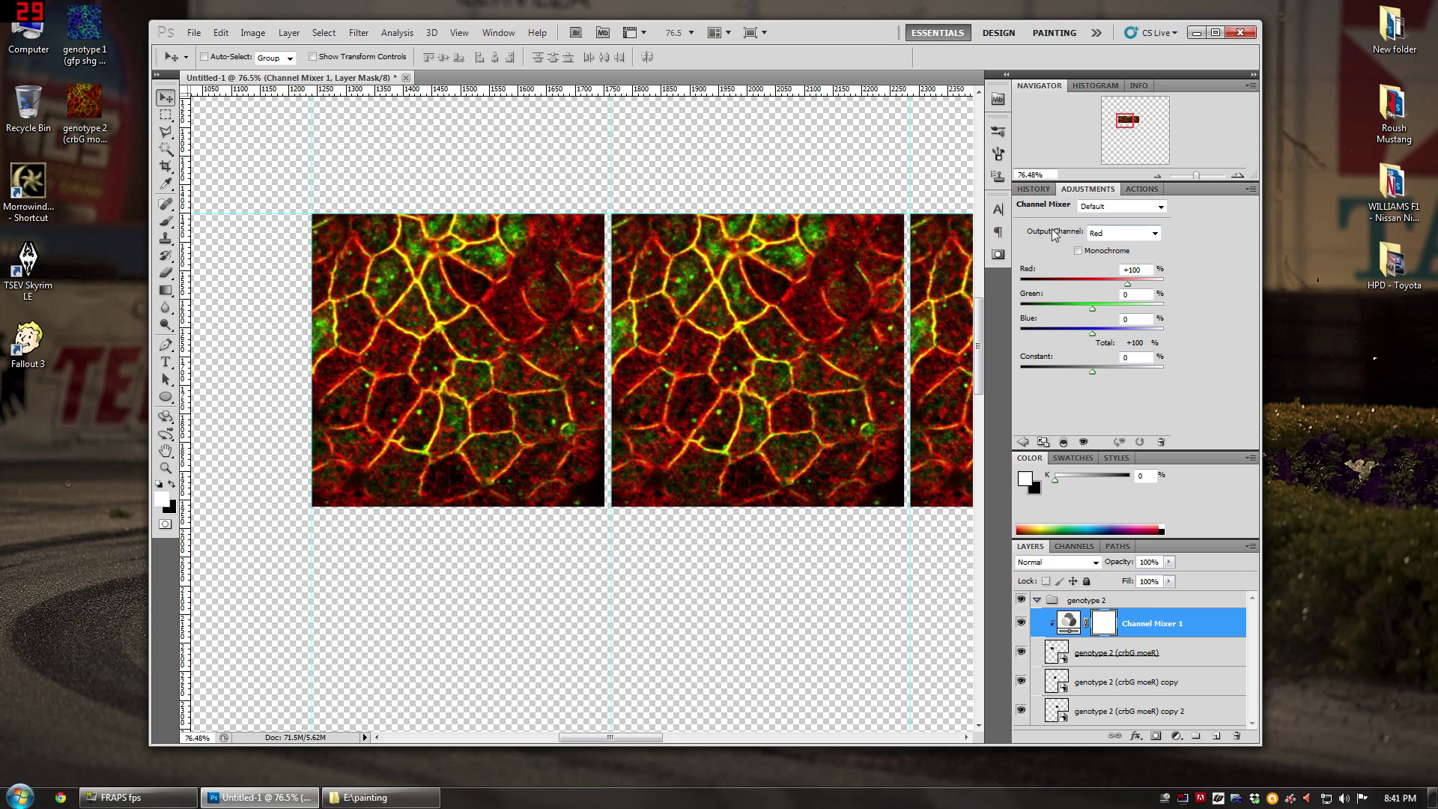
left_click(1154, 233)
left_click(1156, 234)
left_click(1078, 251)
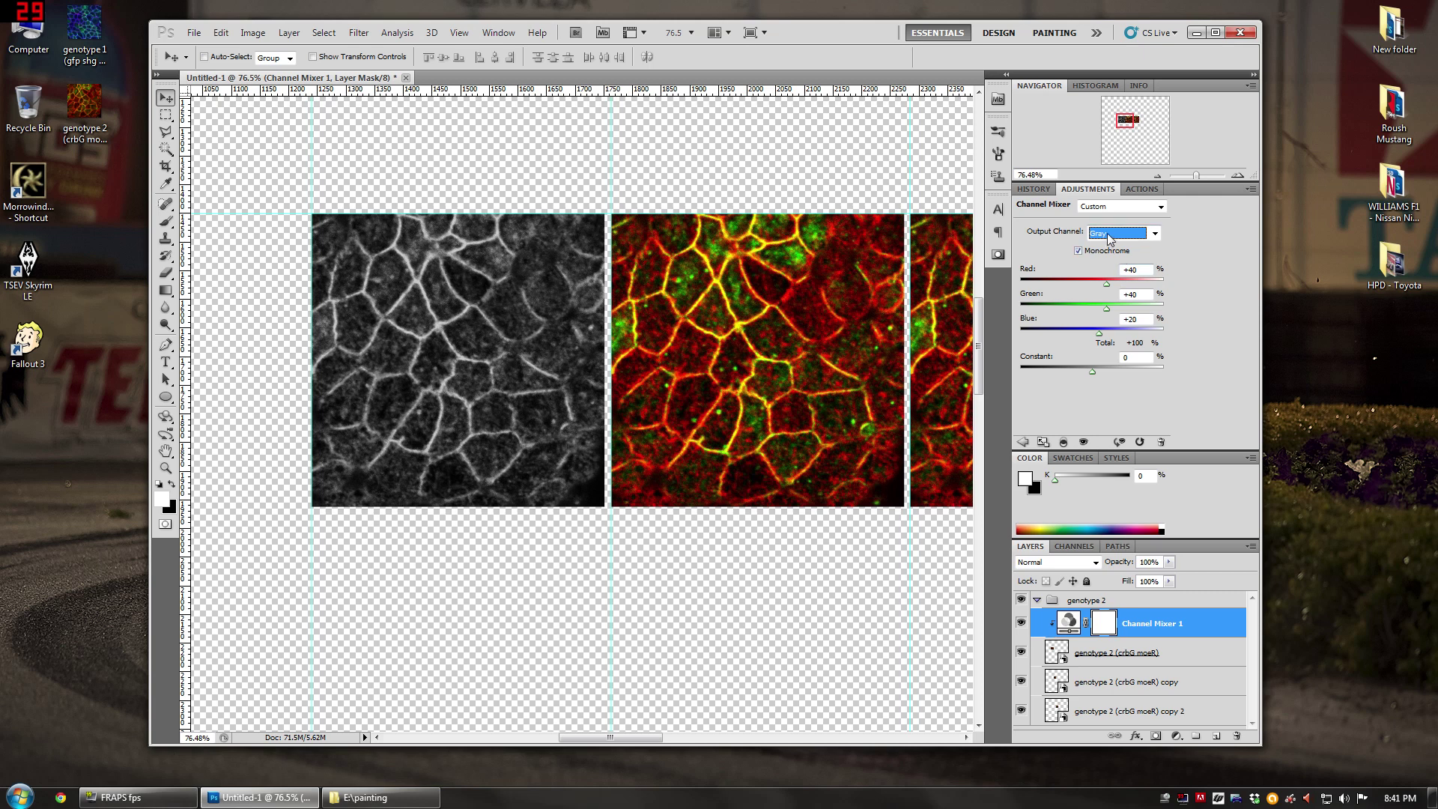
left_click(1110, 236)
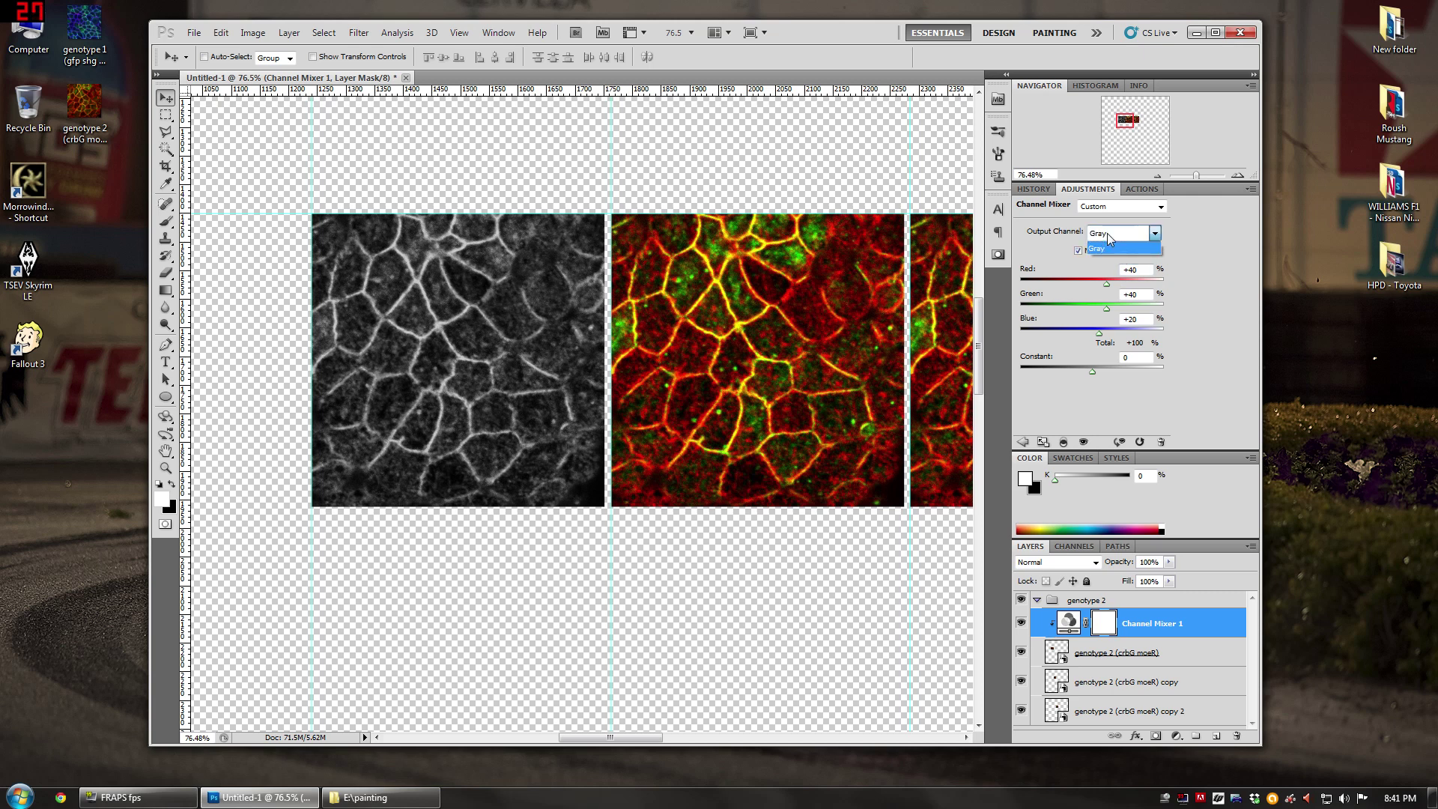
left_click(1114, 250)
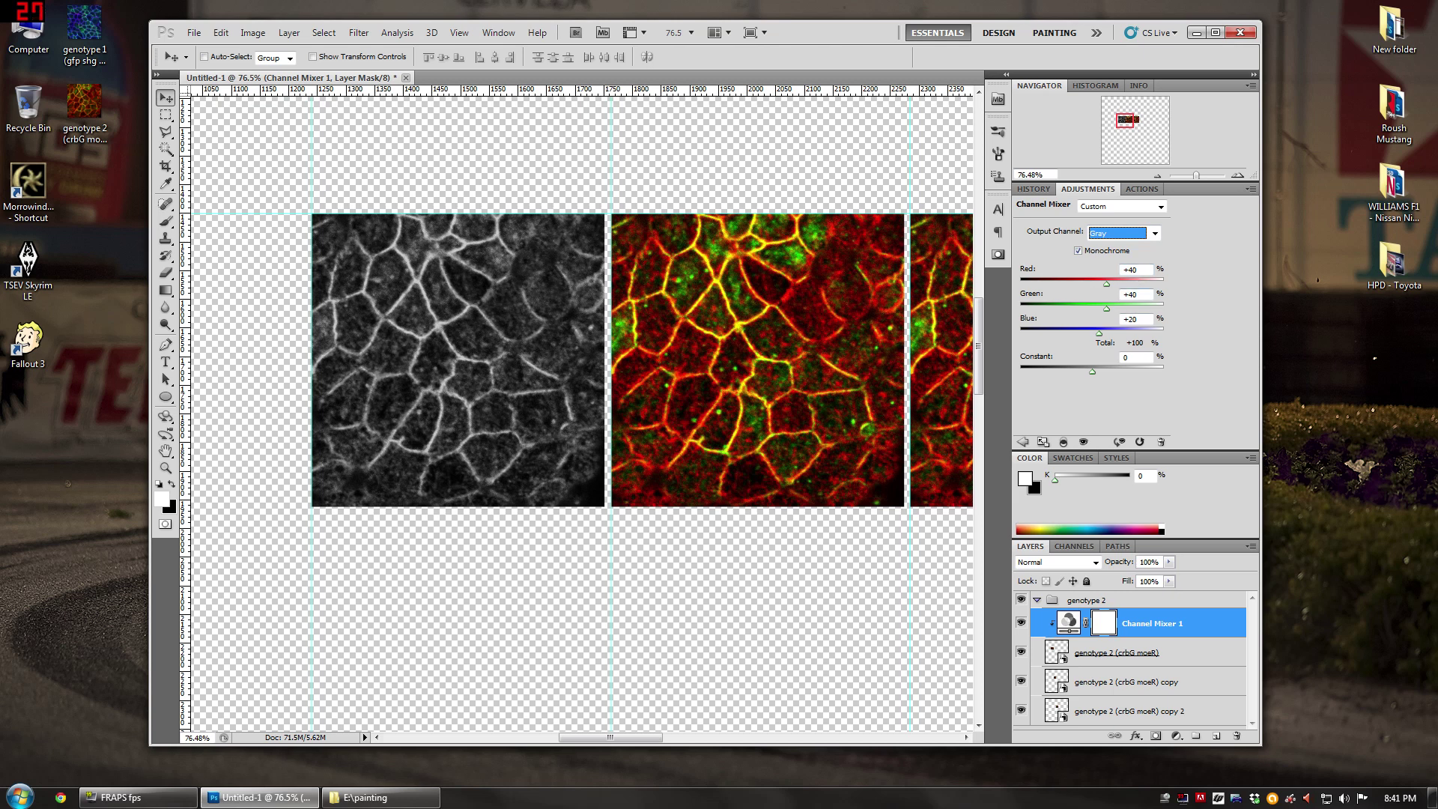
Step: Set the first image's monochrome mix to Red 0%, Green 100% and Blue 0%
left_click(1132, 270)
key("Tab")
type("100")
key("shift+Tab")
type("0")
key("Tab")
key("Tab")
type("0")
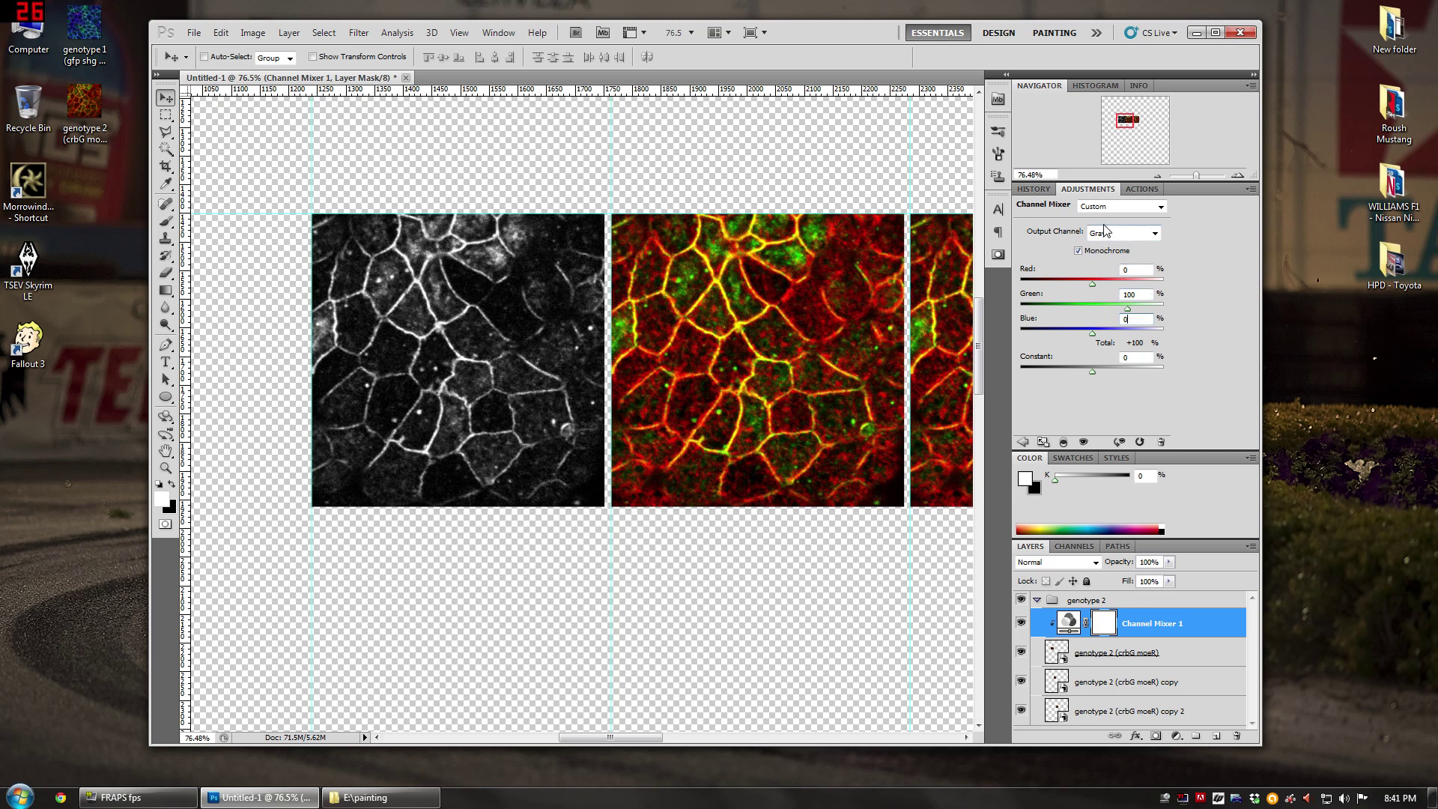
Step: Add a clipped Channel Mixer adjustment to the genotype 2 (crbG moeR) copy layer and make it monochrome
left_click(1131, 681)
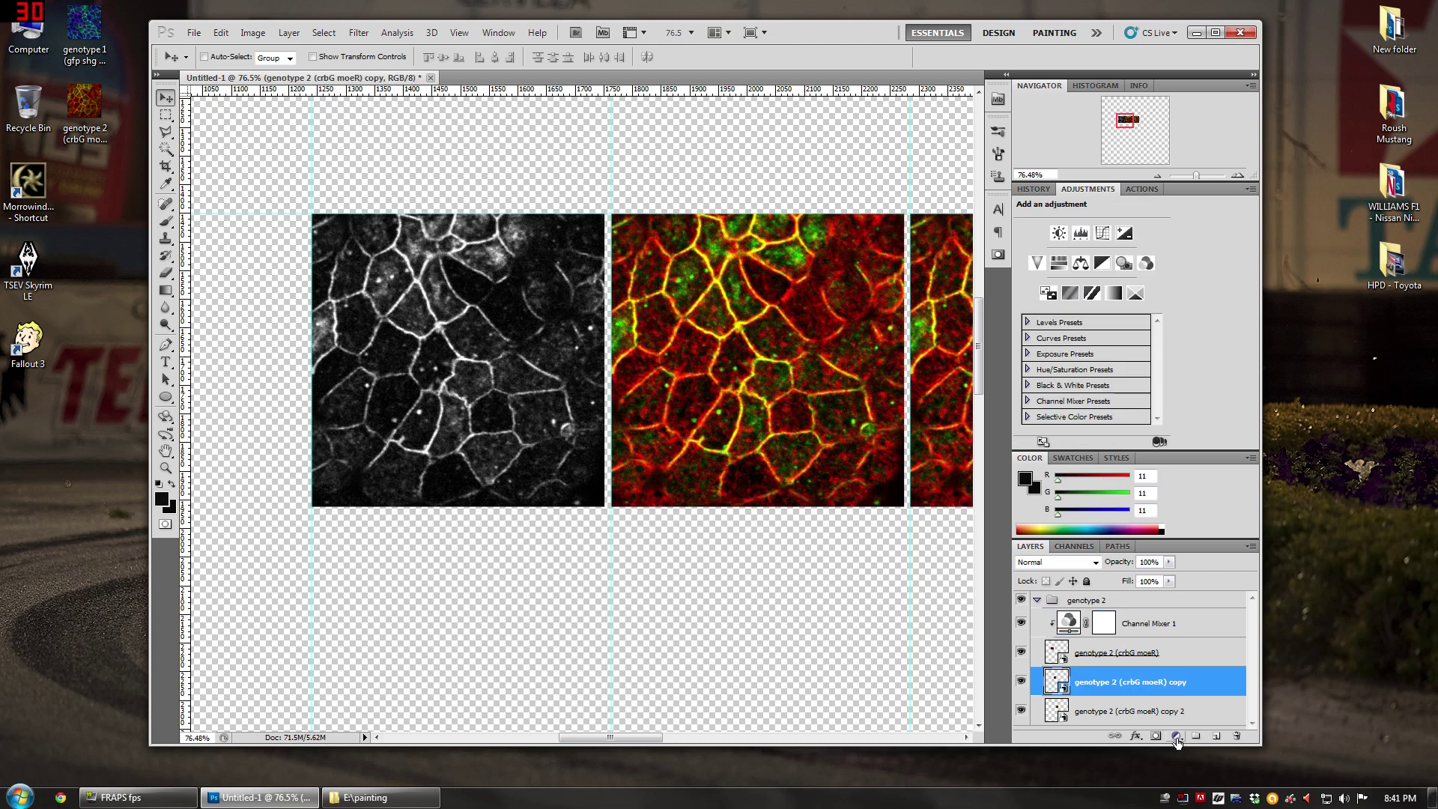
left_click(1176, 737)
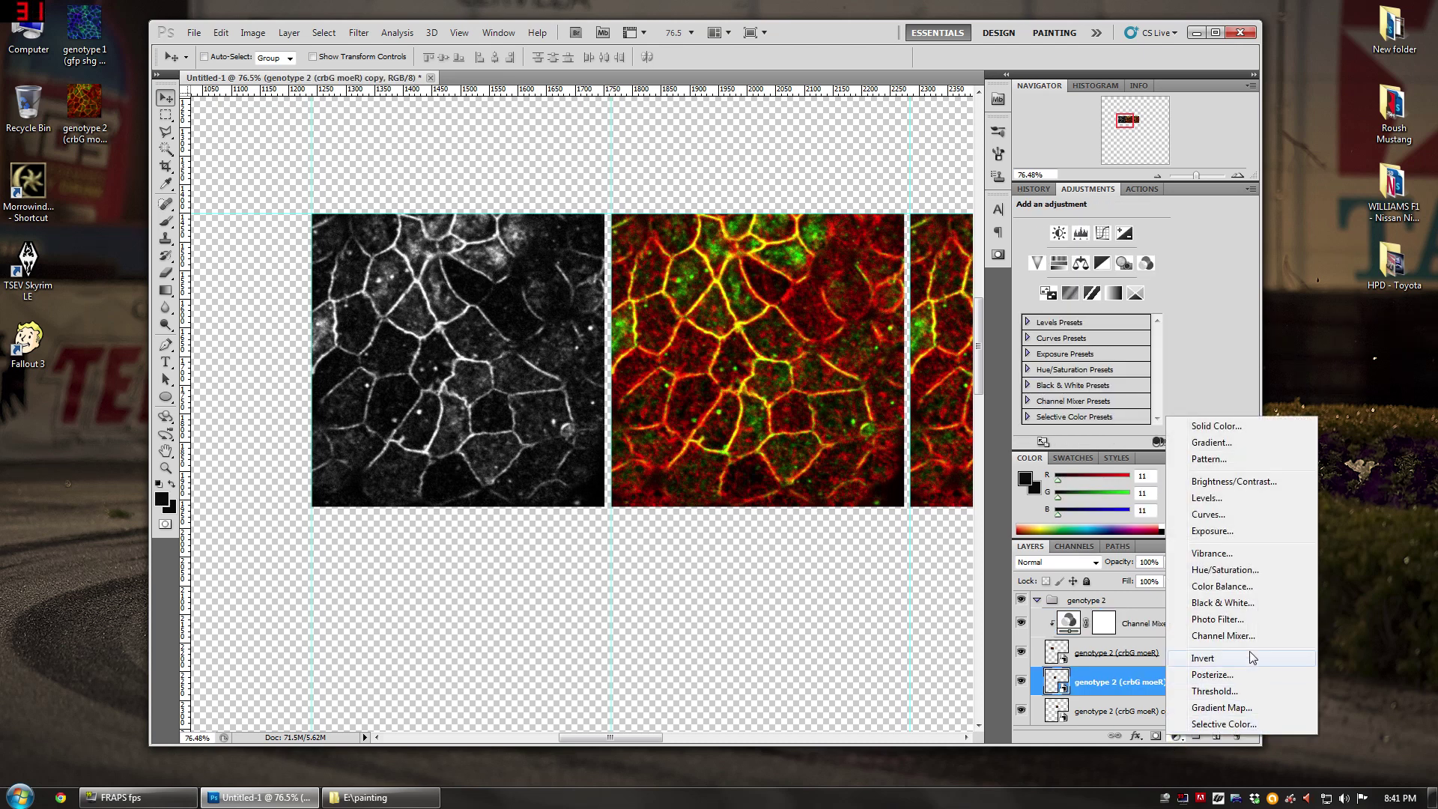
left_click(1229, 635)
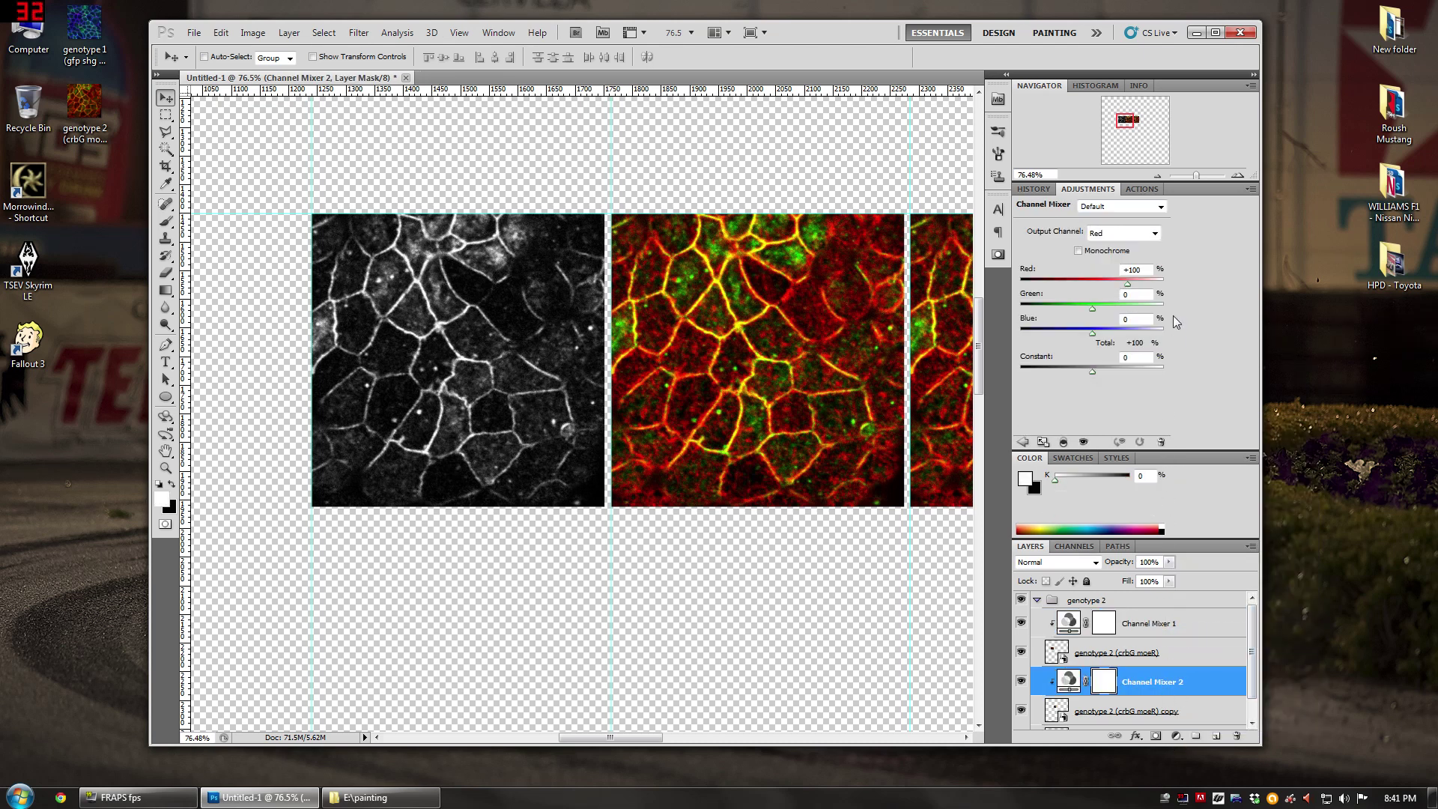
left_click(1096, 251)
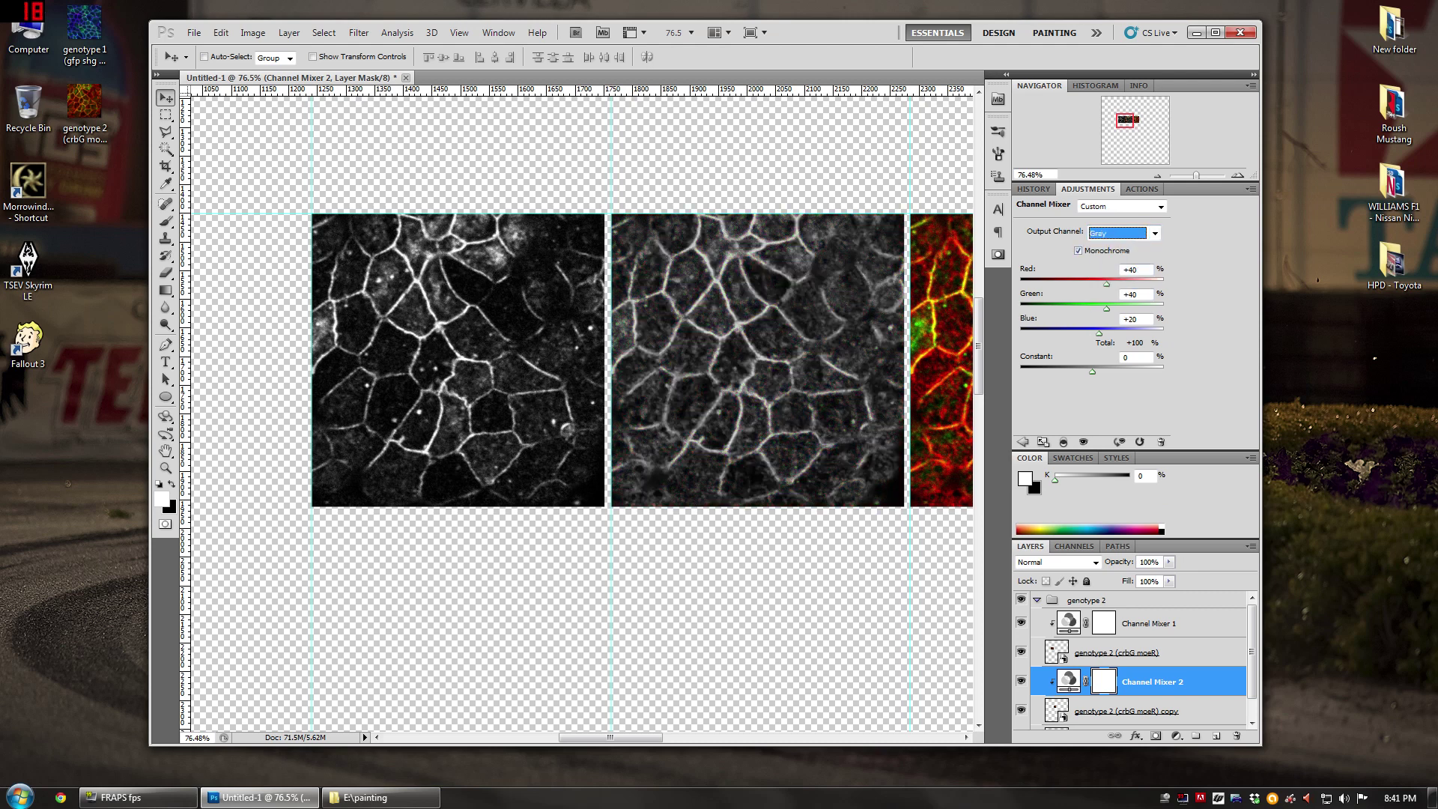
Step: Set the second image's monochrome mix to Red 100%, Green 0% and Blue -5%
key("Tab")
key("Tab")
type("0")
key("shift+Tab")
type("100")
key("Tab")
key("Tab")
type("0")
left_click_drag(1123, 123, 1128, 122)
scroll(606, 507, "down", 5)
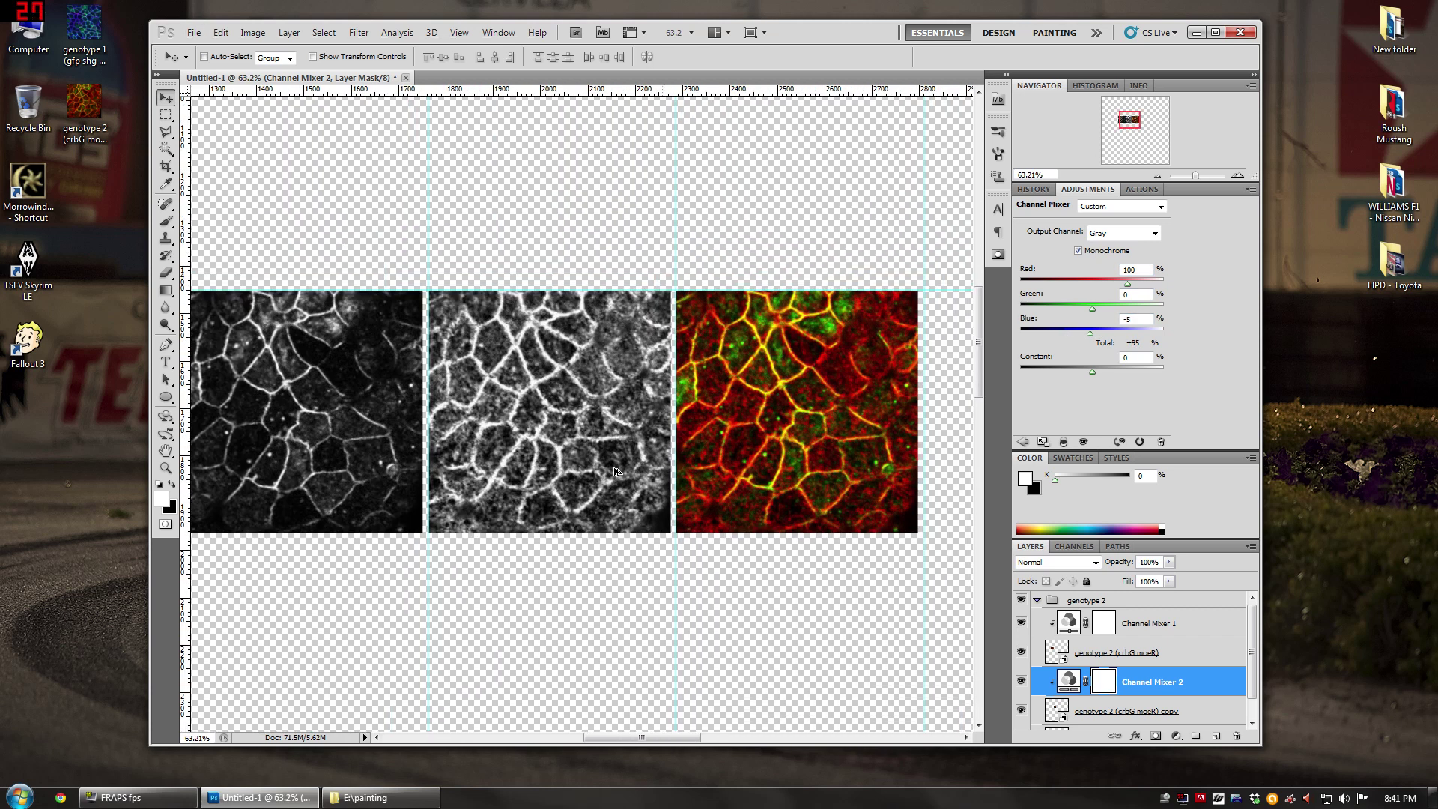
scroll(676, 431, "down", 2)
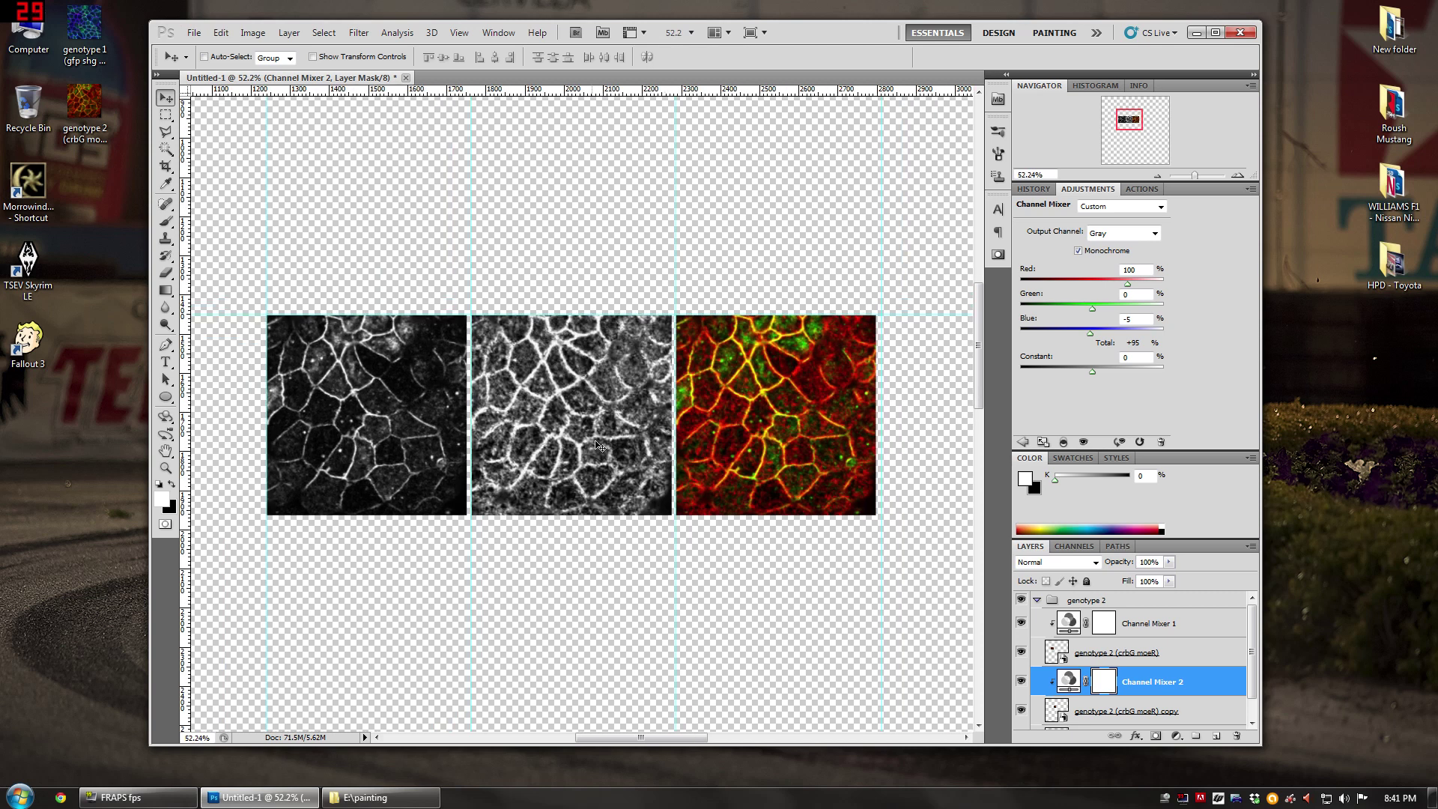
left_click(1098, 600)
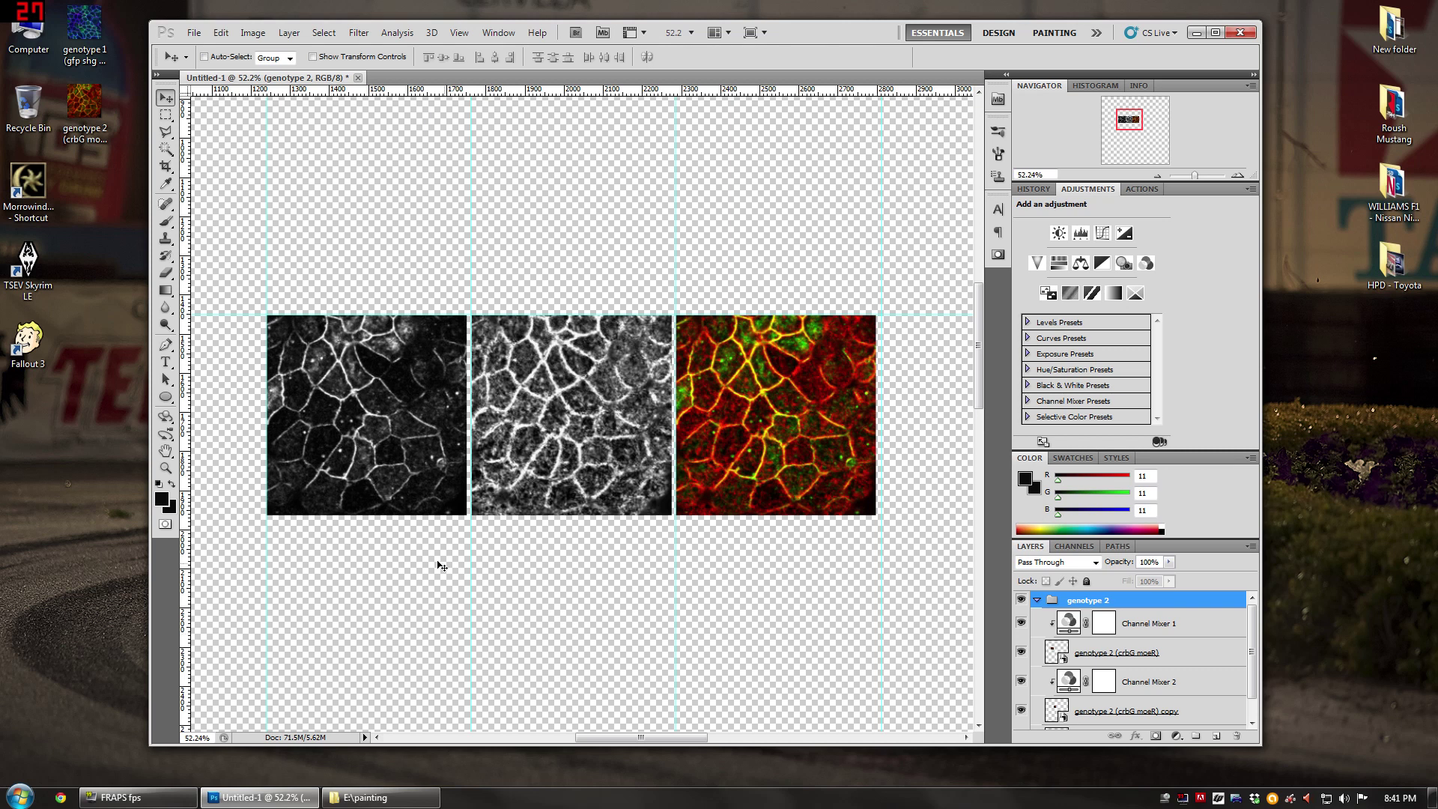
scroll(266, 459, "down", 1)
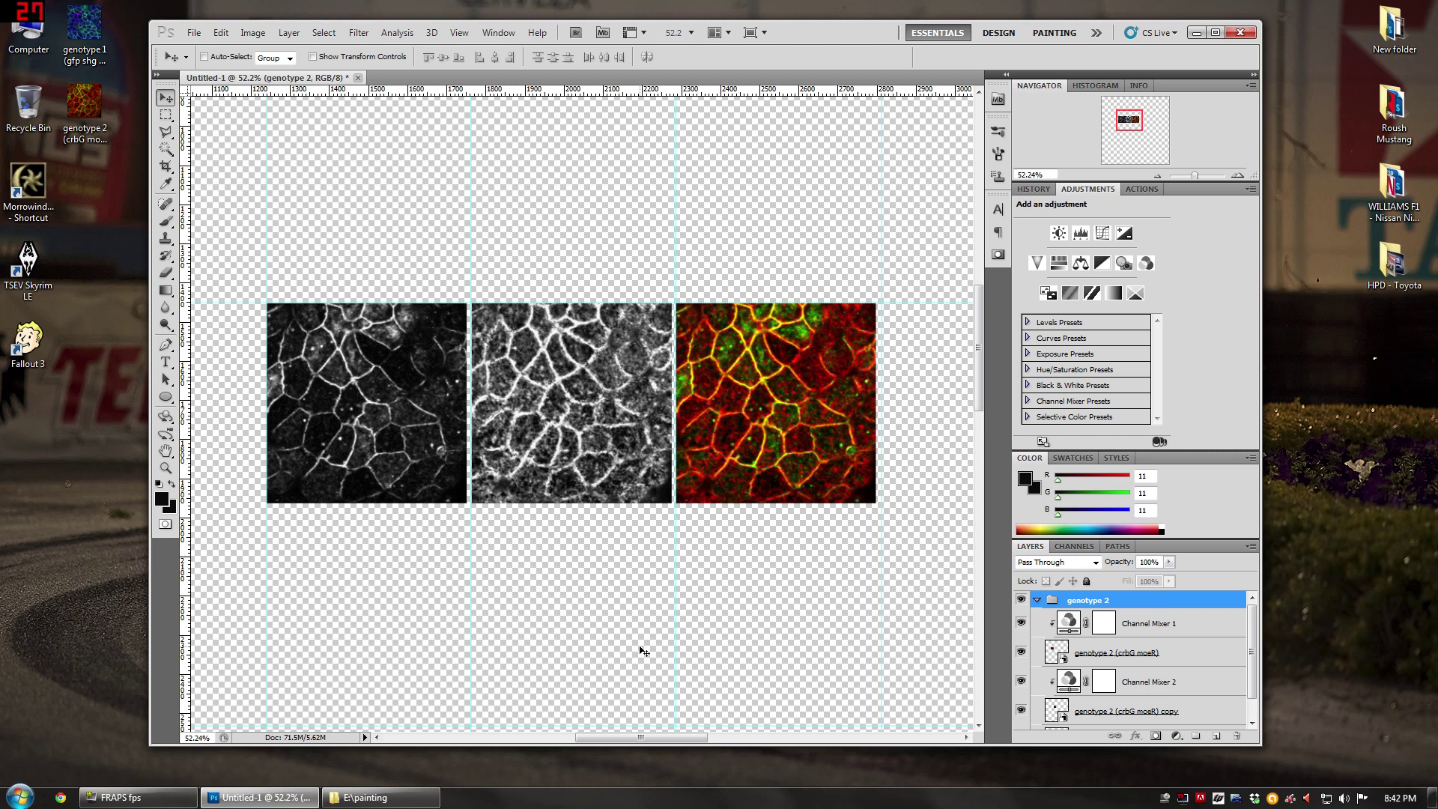
scroll(616, 609, "down", 2)
scroll(607, 613, "down", 5)
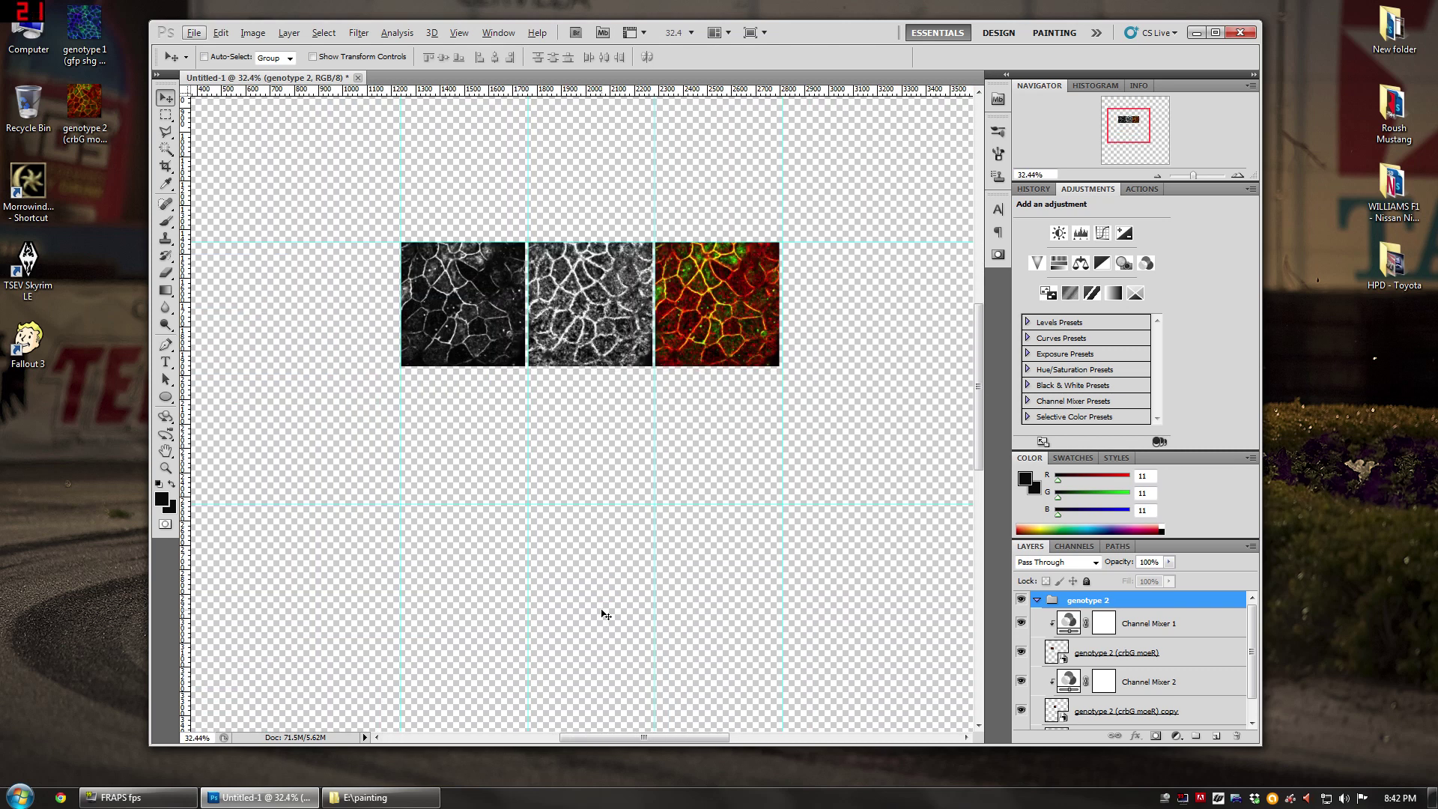
scroll(854, 562, "up", 1)
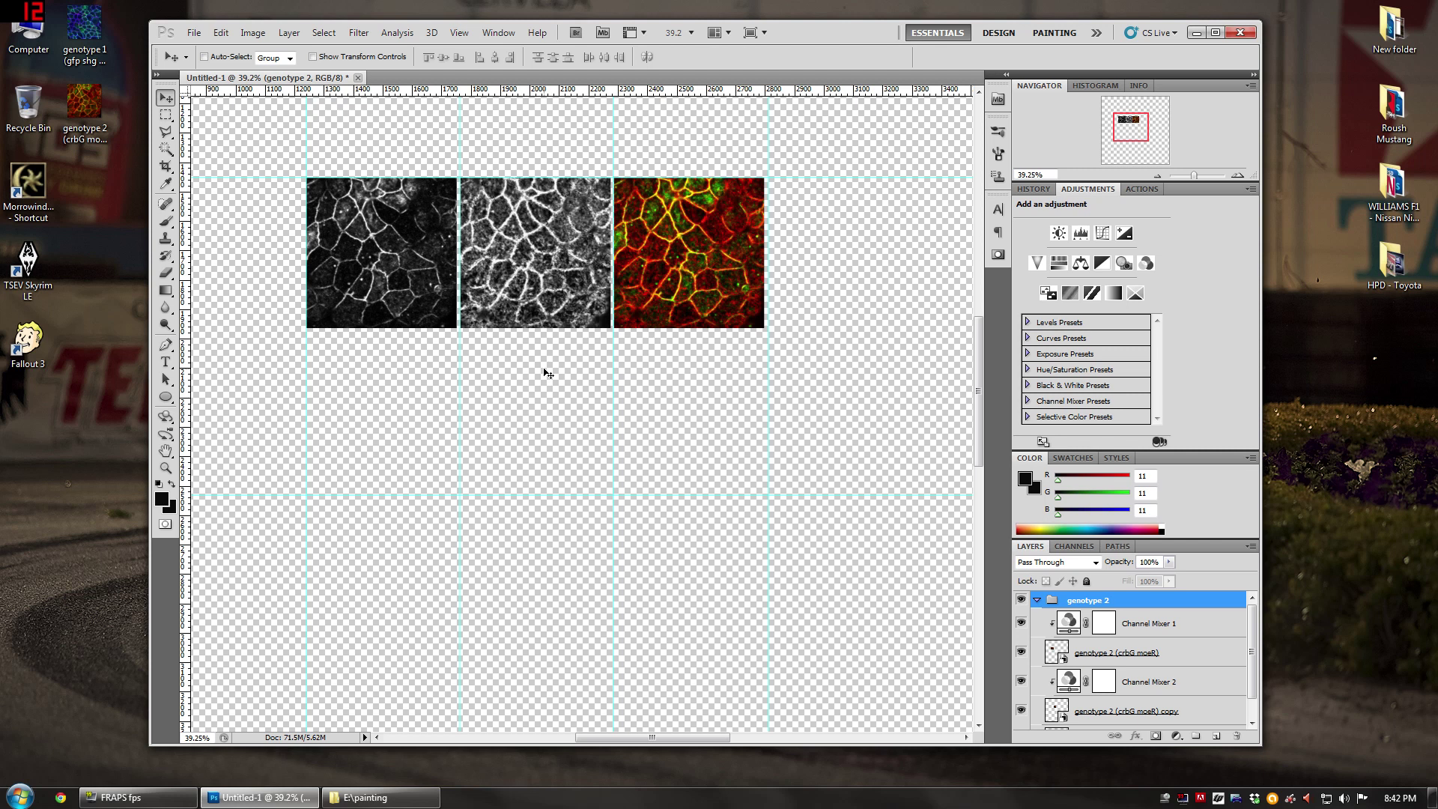
left_click(253, 32)
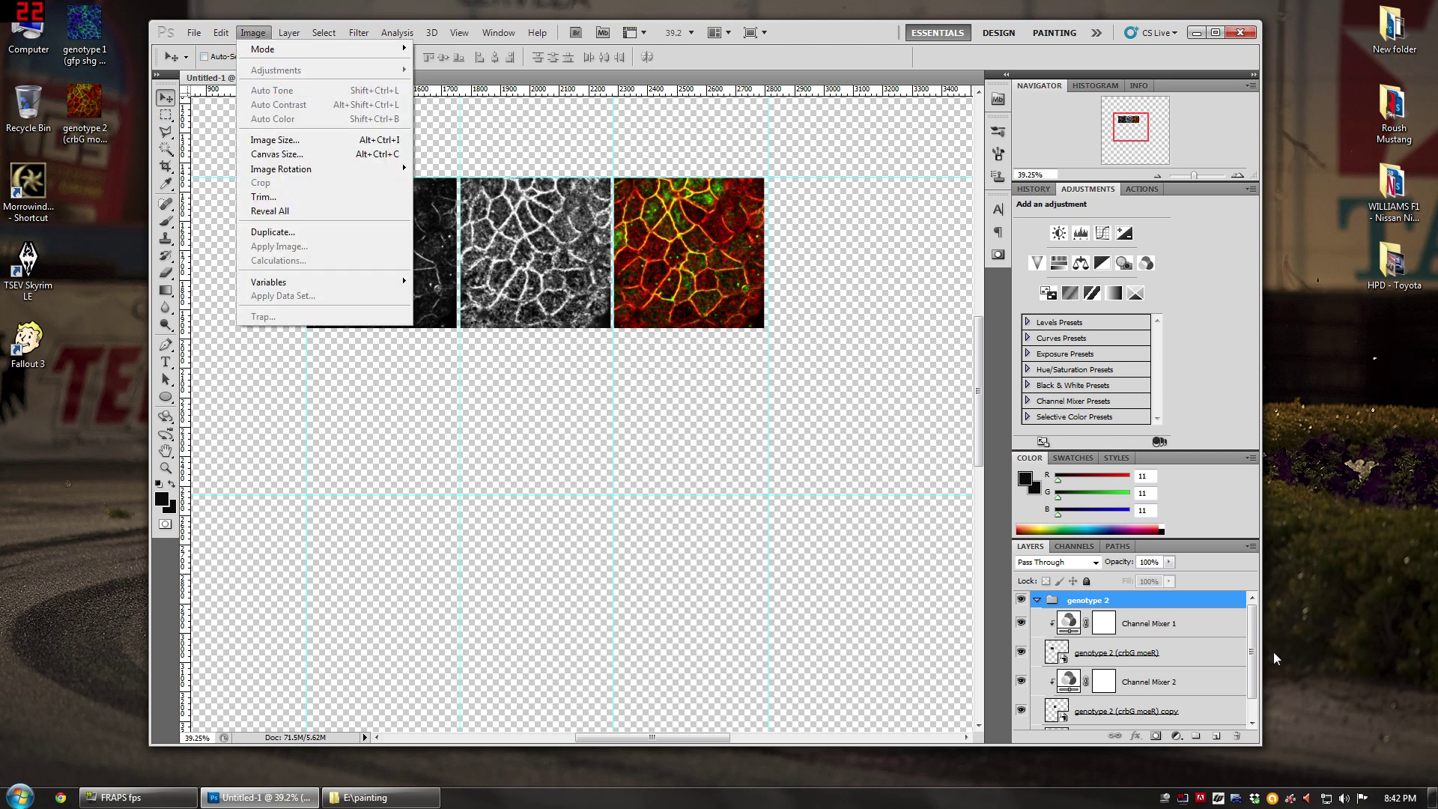
Step: Duplicate the original genotype 2 (crbG moeR) layer above the group, hide the group, and rasterize the duplicate
left_click(1189, 652)
left_click_drag(1140, 650, 1154, 599)
left_click(1021, 629)
right_click(1110, 607)
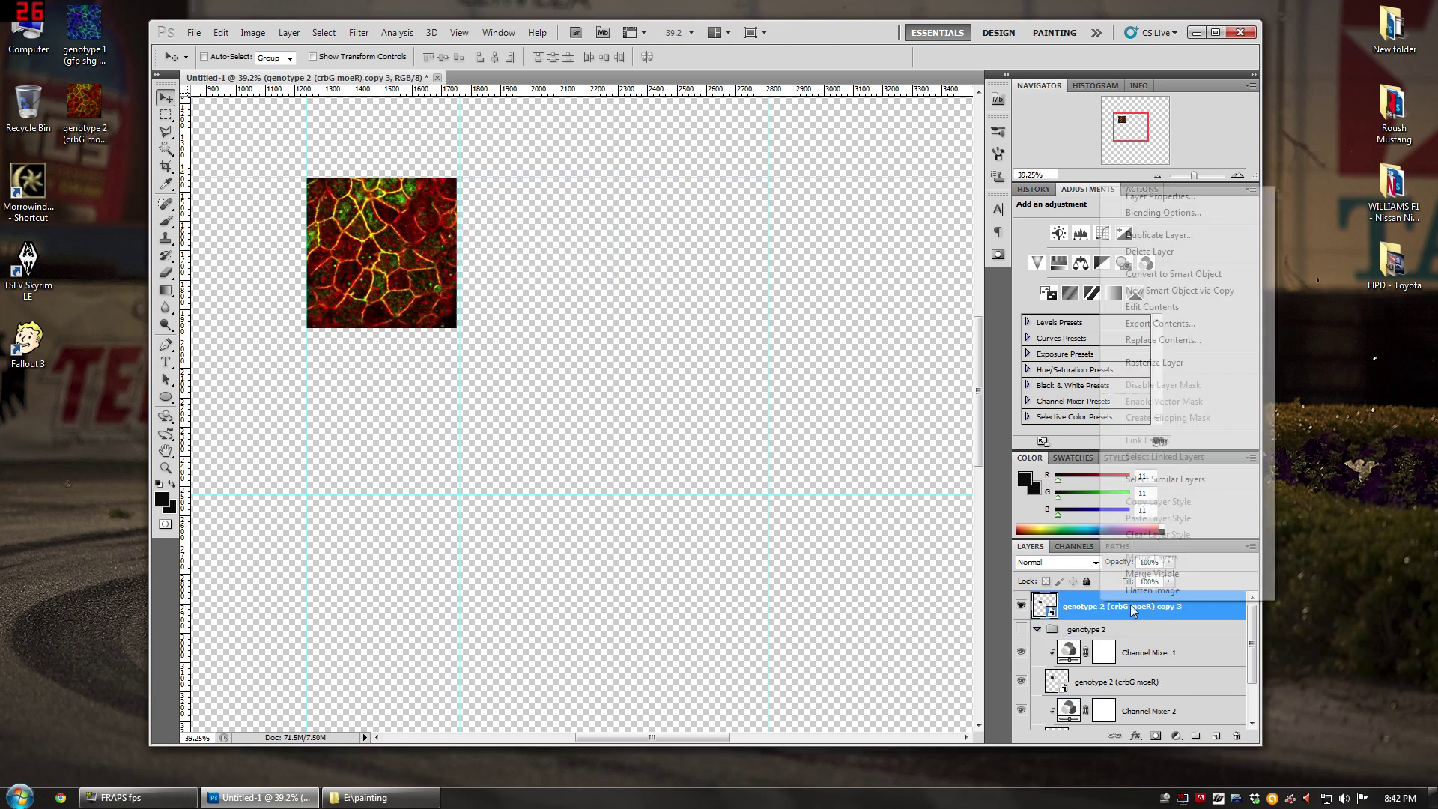
key("Escape")
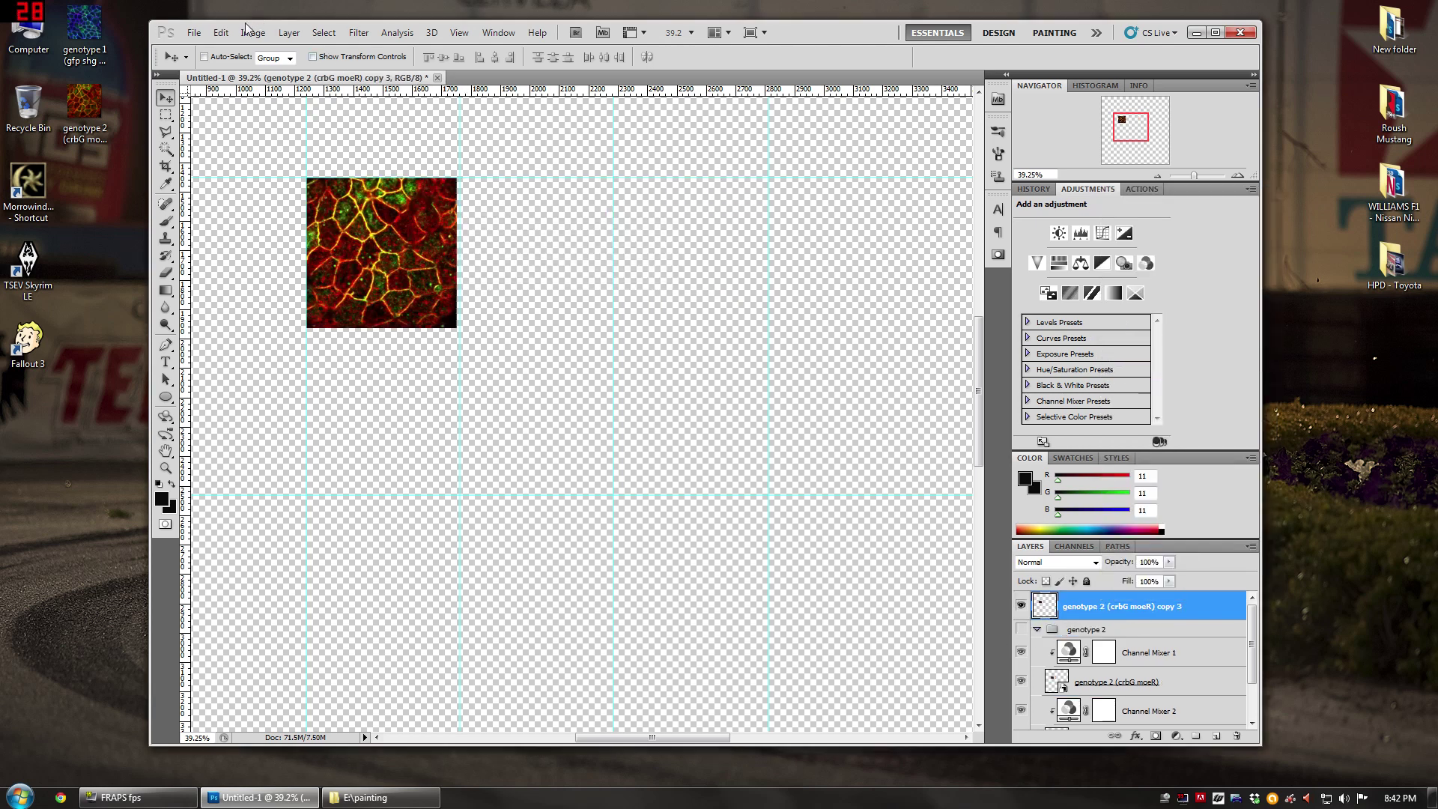
Step: Apply Channel Mixer directly to the rasterized copy, zeroing Green in the Green output channel and Blue in the Blue output channel
left_click(253, 32)
mouse_move(276, 70)
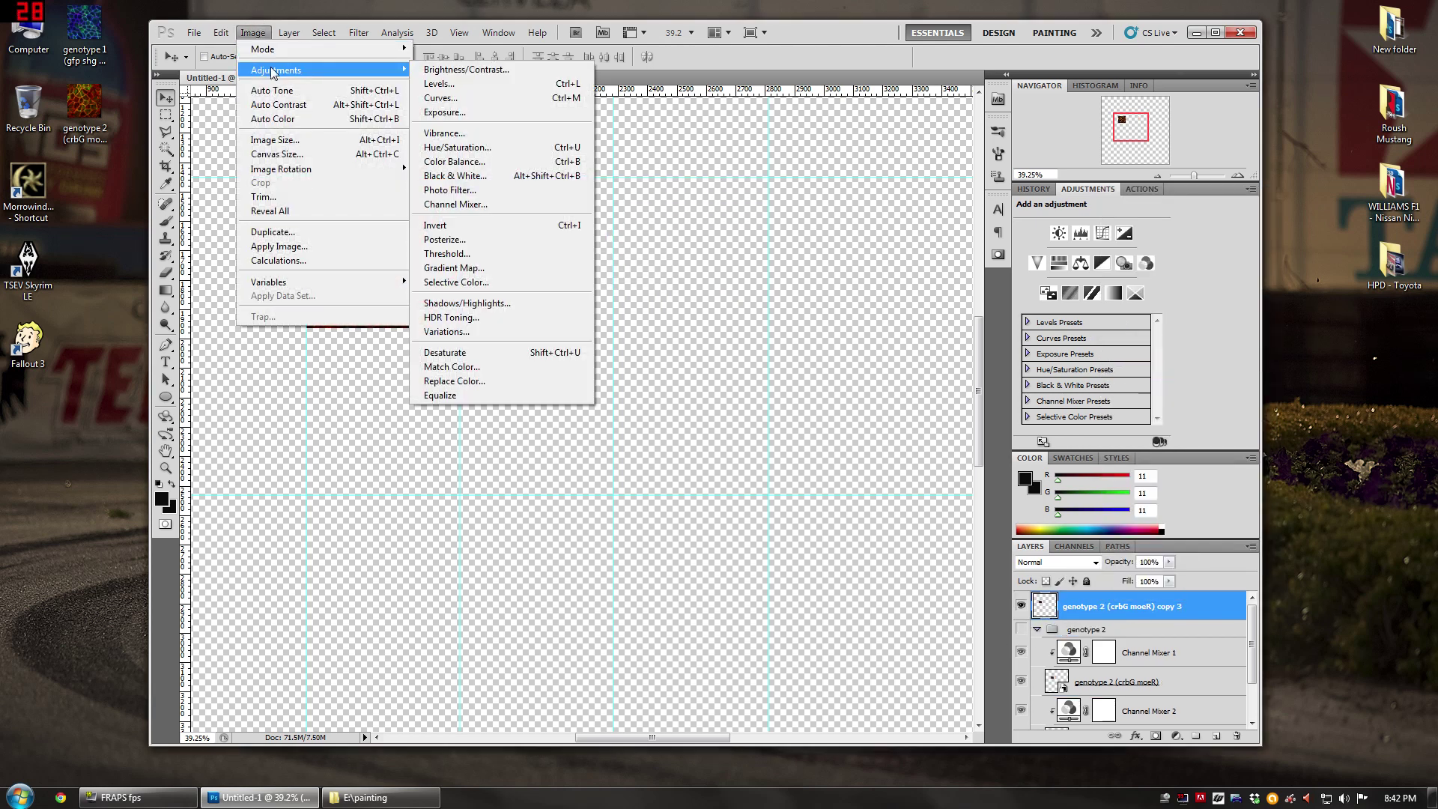
left_click(450, 200)
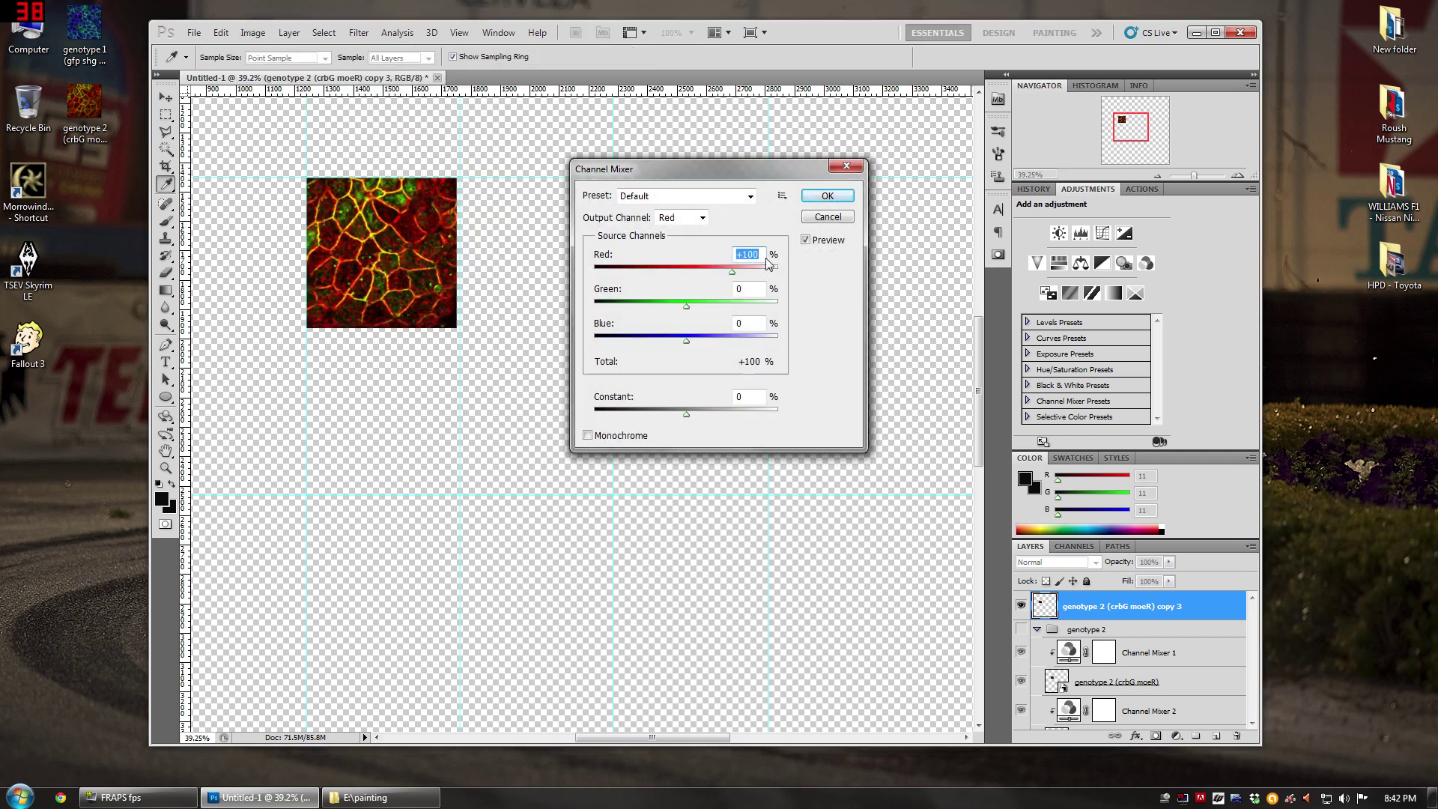
left_click(702, 217)
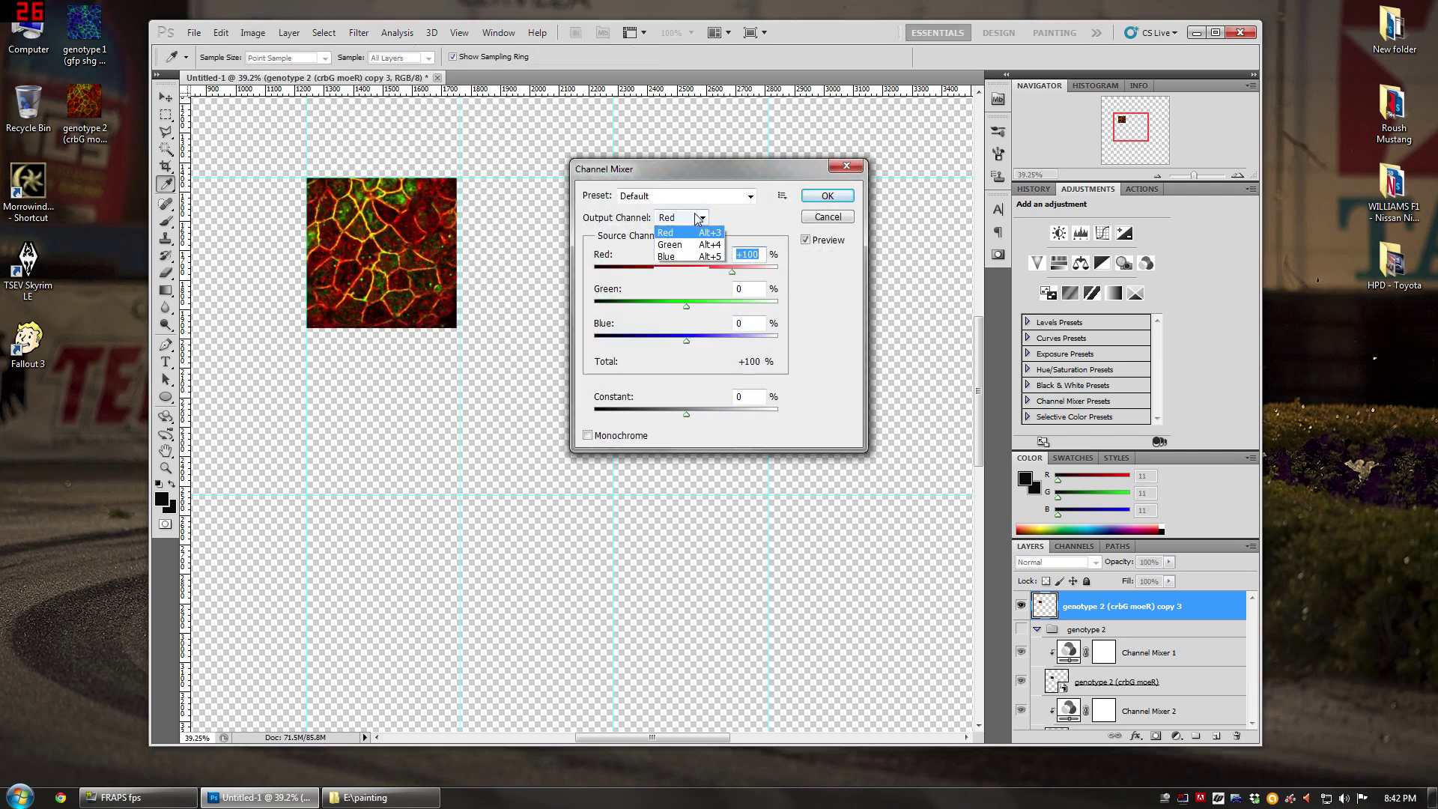
left_click(690, 246)
double_click(749, 289)
type("0")
left_click(703, 217)
left_click(689, 260)
double_click(749, 324)
type("0")
left_click(837, 195)
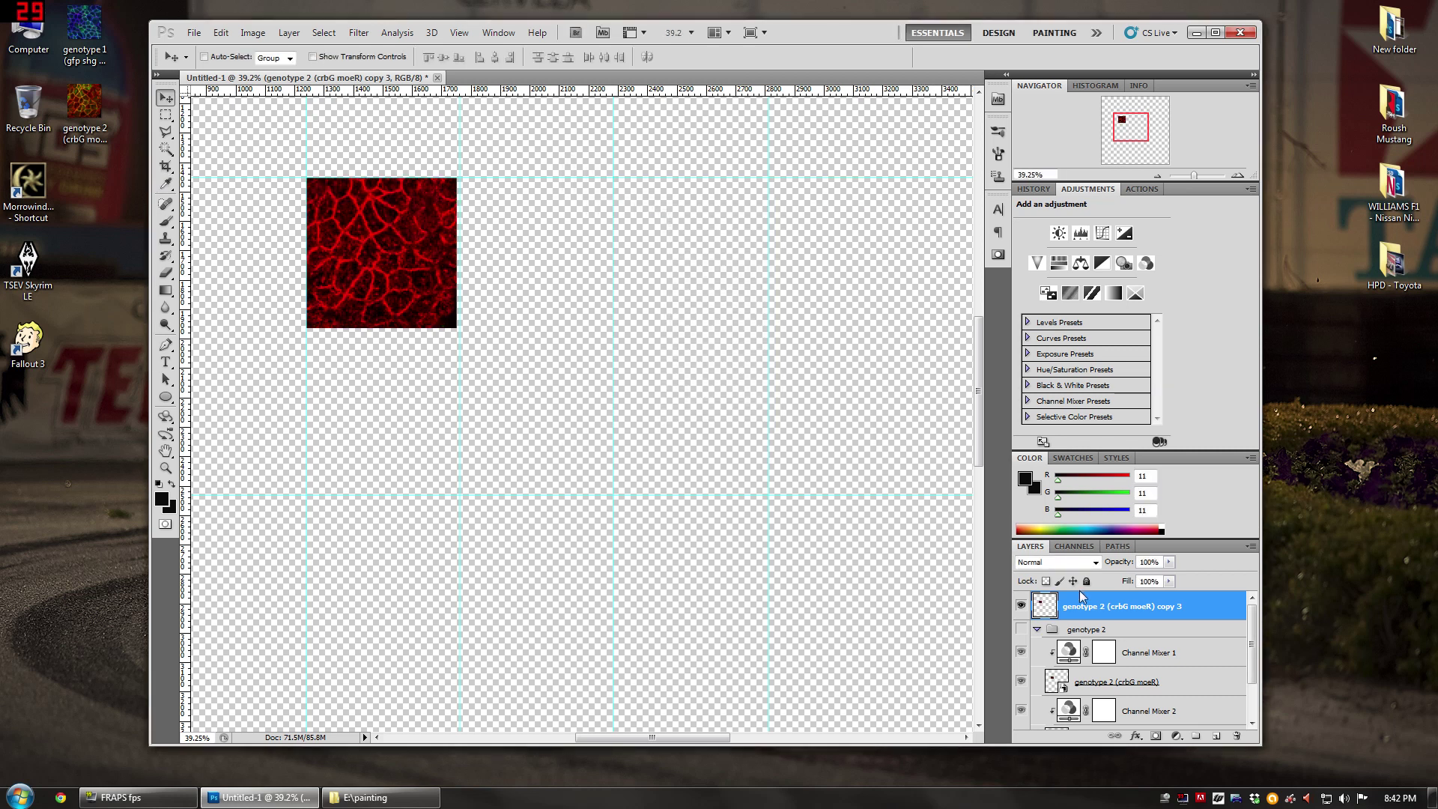
Step: Move the red-only copy to the third column and switch visibility from it back to the genotype 2 group
left_click_drag(360, 230, 613, 374)
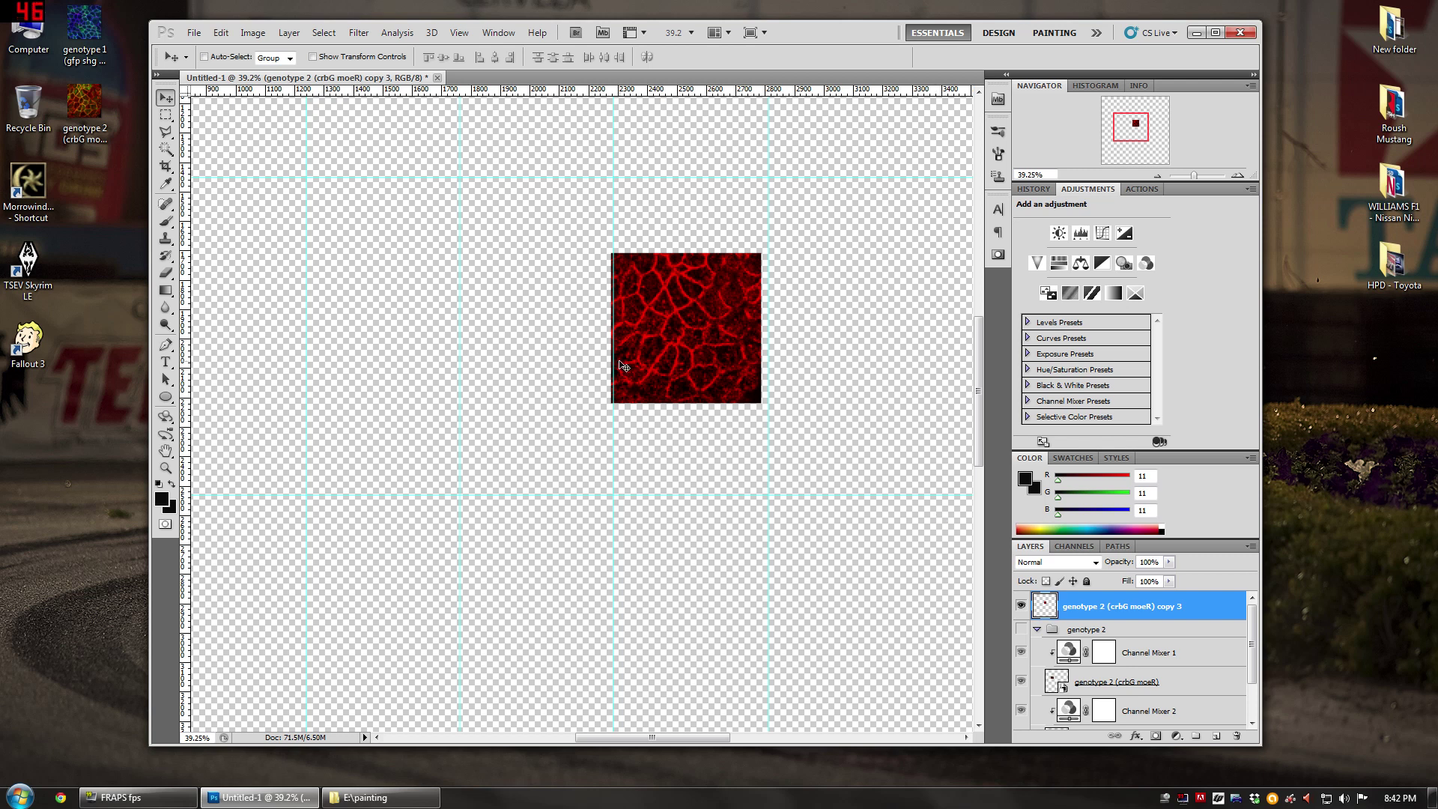
left_click(1021, 605)
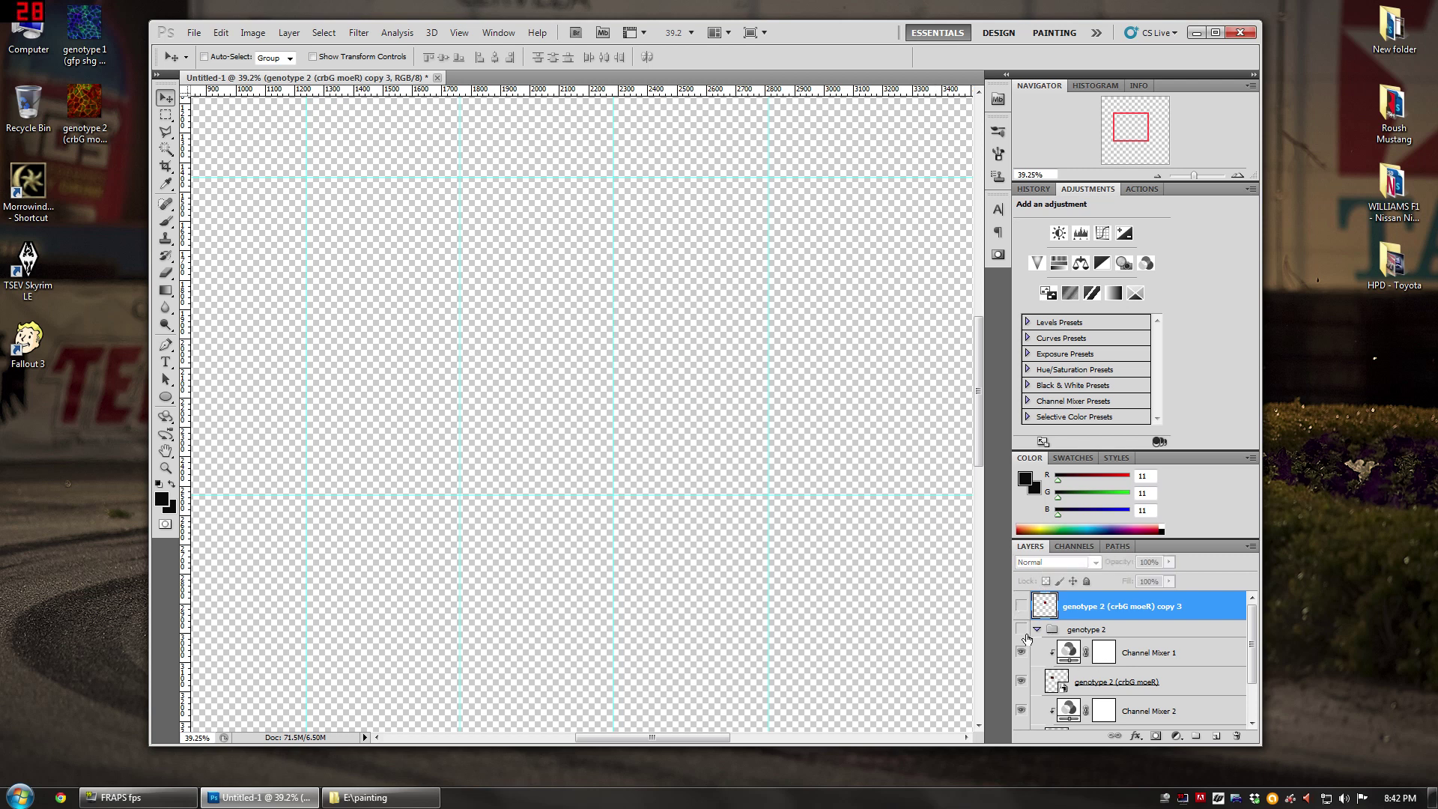
left_click(1023, 632)
Step: Toggle the Channel Mixer 1 layer off and on to compare the first image with and without the adjustment
left_click(1021, 652)
left_click(1020, 652)
left_click(1020, 652)
left_click(1020, 653)
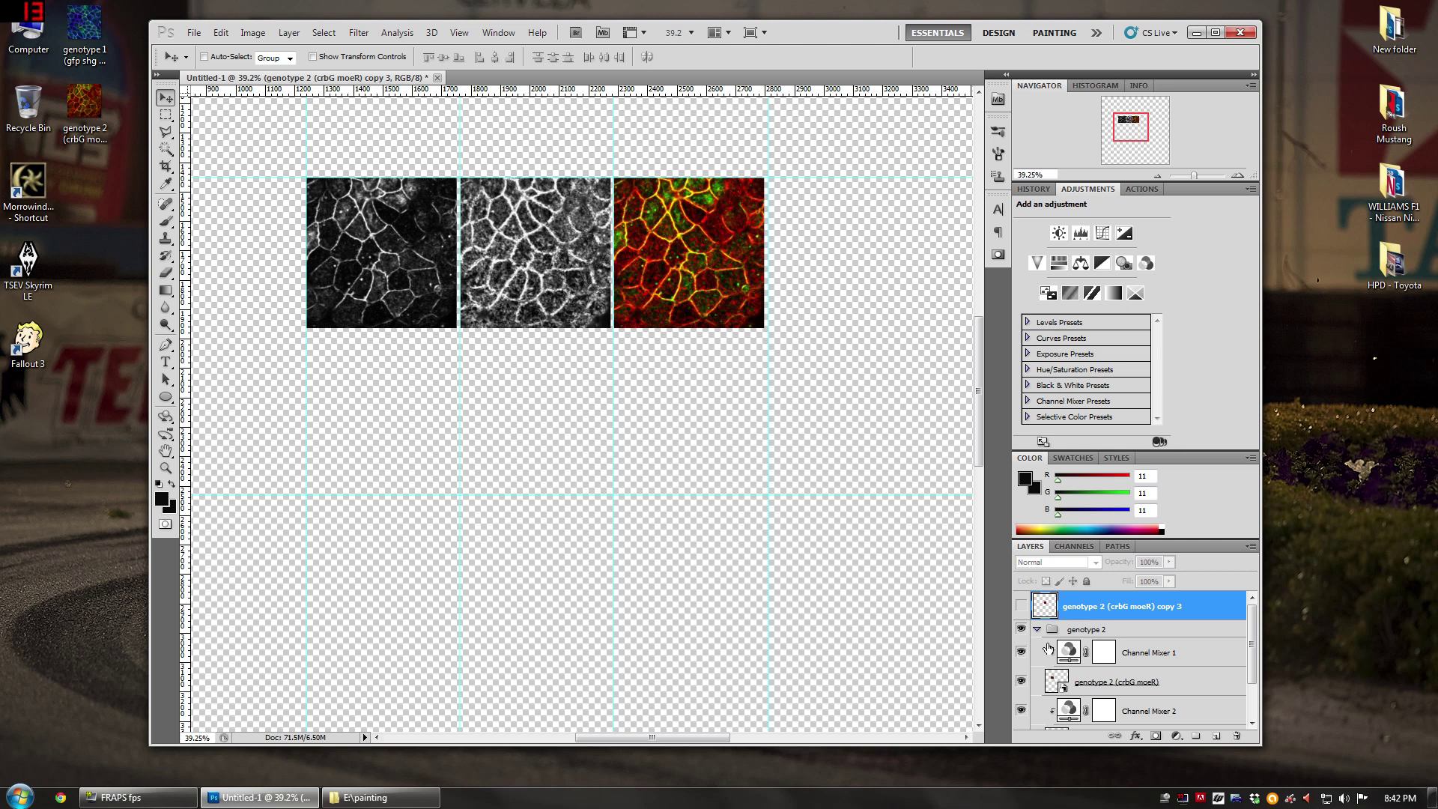